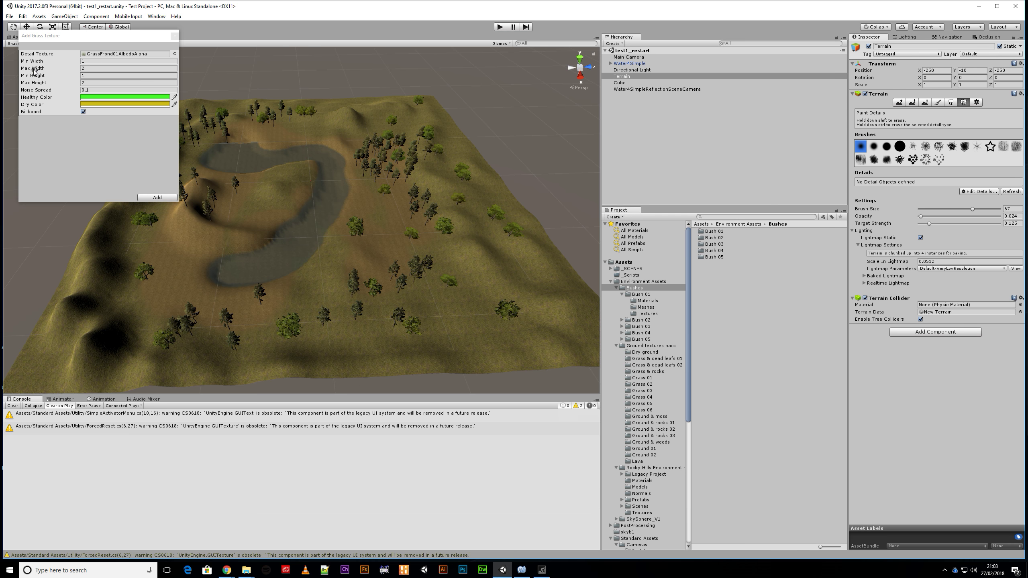
- Add GrassFrond01AlbedoAlpha as a billboard grass detail and paint it across the ground in front of the trees
{"action": "left_click", "coordinate": [158, 198]}
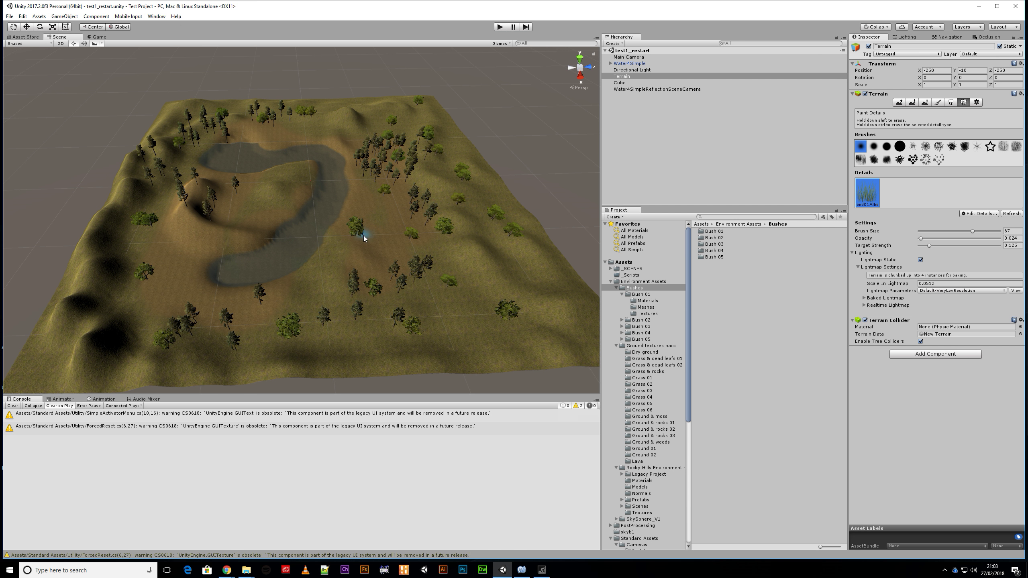
{"action": "scroll", "coordinate": [398, 213], "scroll_direction": "up", "scroll_amount": 10}
{"action": "middle_click_drag", "start_coordinate": [398, 212], "coordinate": [308, 194]}
{"action": "left_click_drag", "start_coordinate": [202, 243], "coordinate": [449, 296]}
{"action": "scroll", "coordinate": [429, 278], "scroll_direction": "down", "scroll_amount": 5}
{"action": "middle_click_drag", "start_coordinate": [423, 329], "coordinate": [430, 161]}
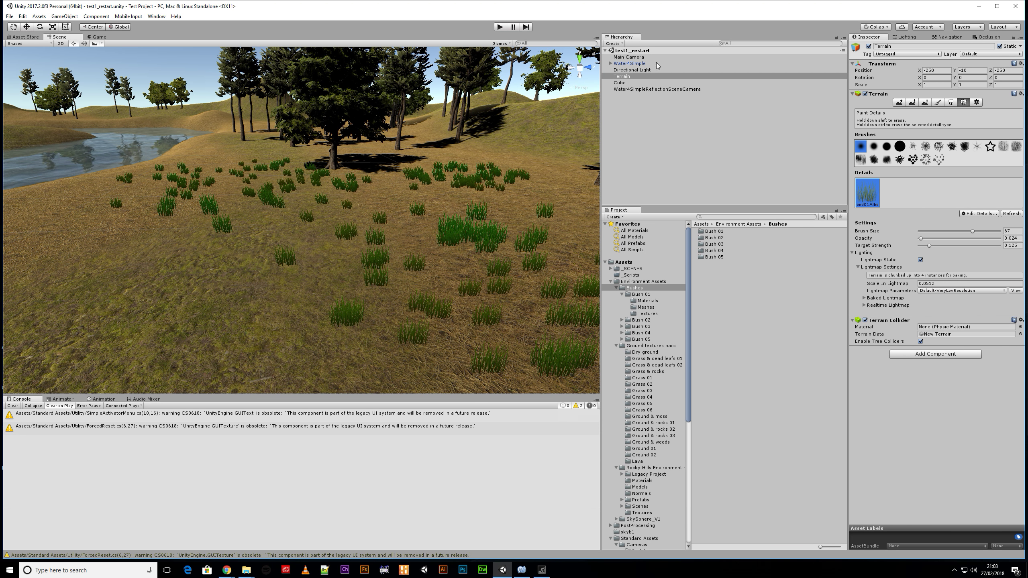
- Place the Bush 01 prefab from the Bushes assets on the ground beside the lake
{"action": "scroll", "coordinate": [322, 243], "scroll_direction": "down", "scroll_amount": 5}
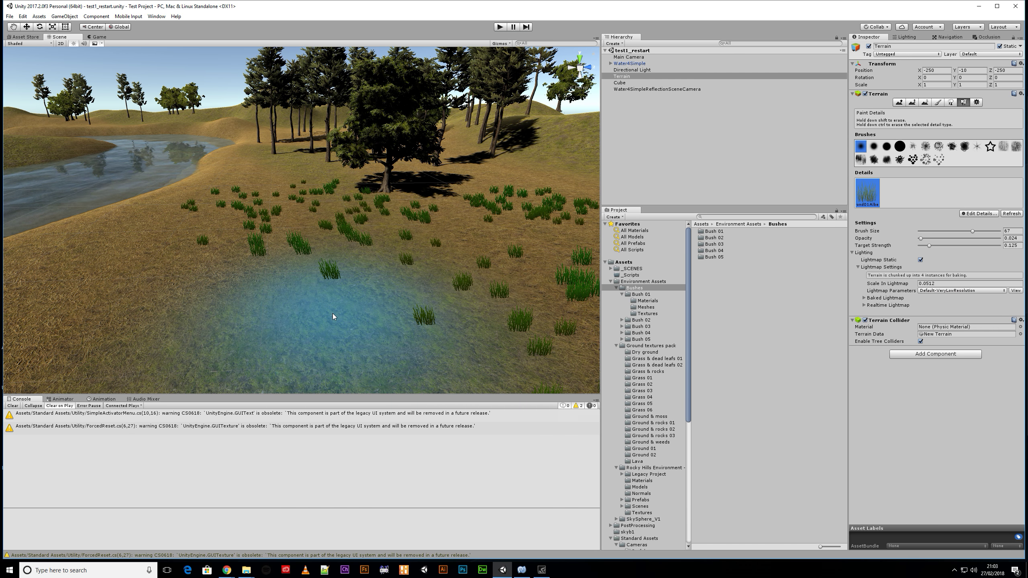
{"action": "double_click", "coordinate": [714, 231]}
{"action": "left_click_drag", "start_coordinate": [720, 250], "coordinate": [157, 262]}
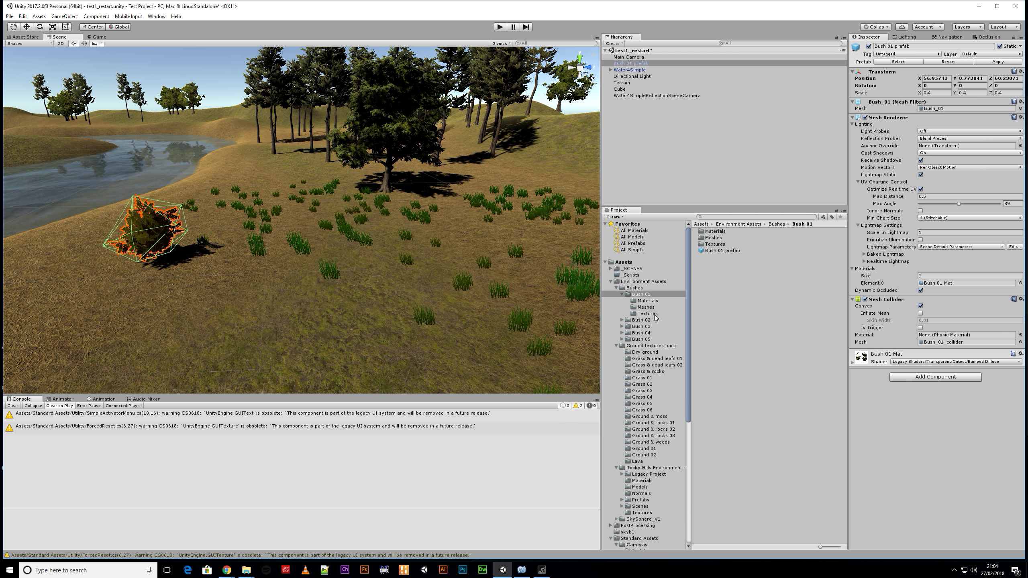
- Browse the Standard Assets for the prefabs of the ThirdPersonCharacter
{"action": "left_click", "coordinate": [610, 282]}
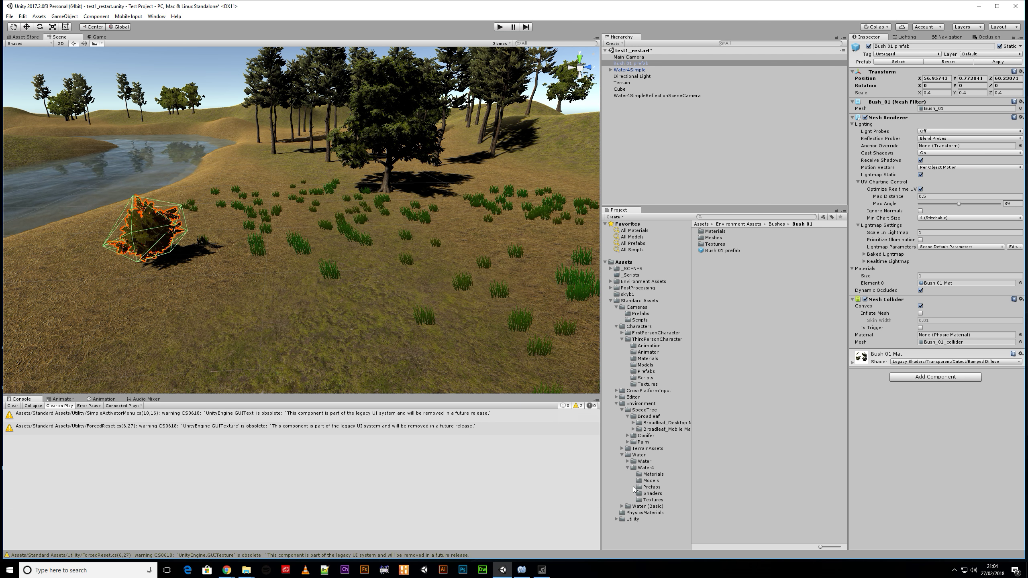
{"action": "left_click", "coordinate": [617, 403]}
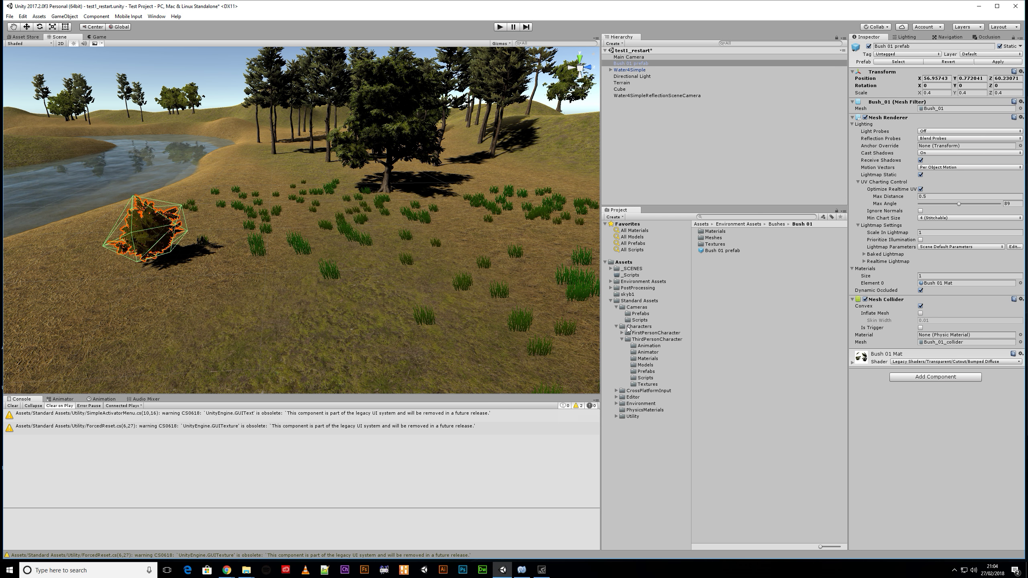
{"action": "left_click", "coordinate": [650, 340]}
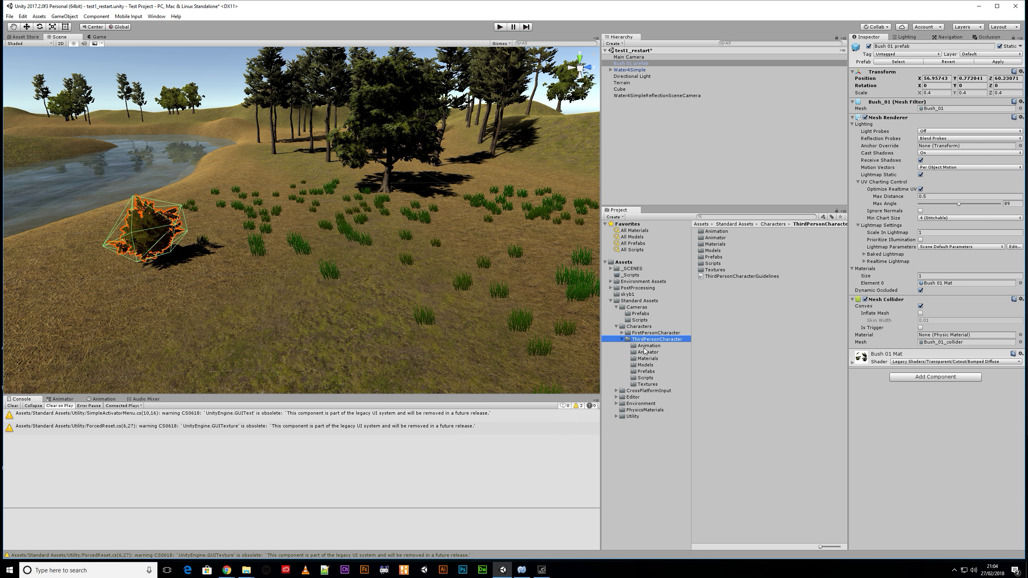
{"action": "left_click", "coordinate": [646, 372]}
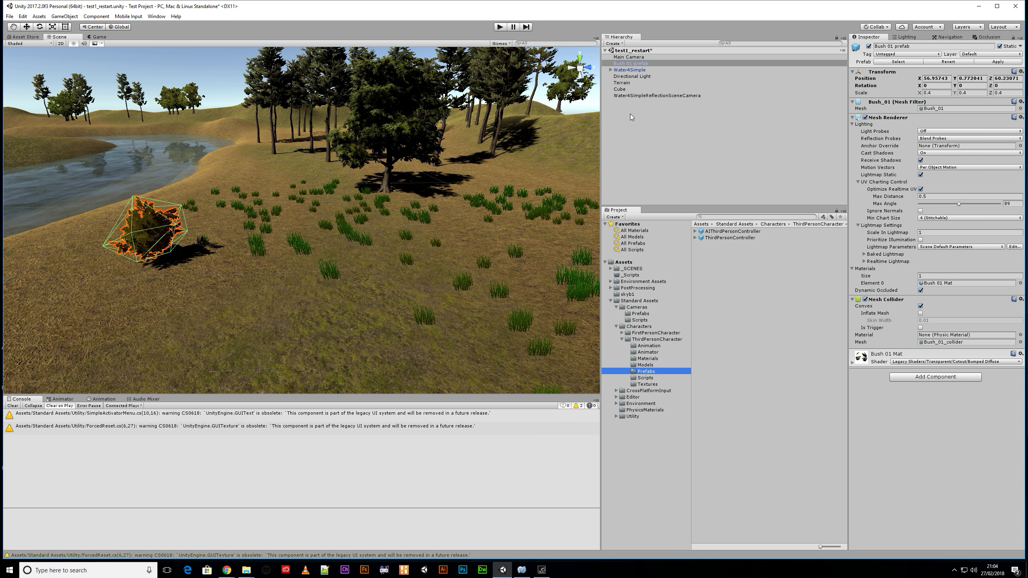
{"action": "left_click", "coordinate": [630, 95]}
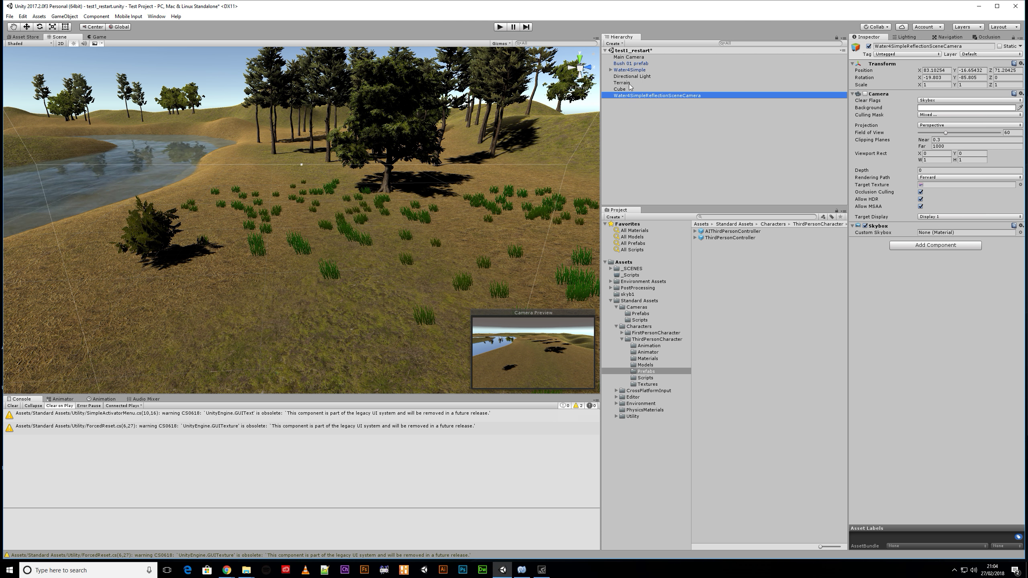
{"action": "left_click", "coordinate": [644, 137]}
{"action": "right_click", "coordinate": [641, 136]}
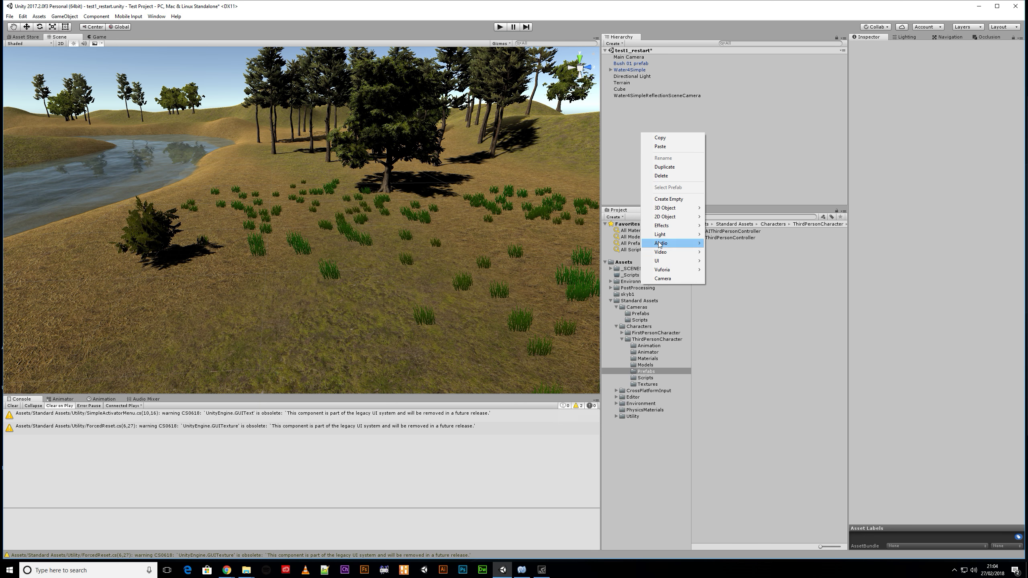
{"action": "left_click", "coordinate": [625, 117]}
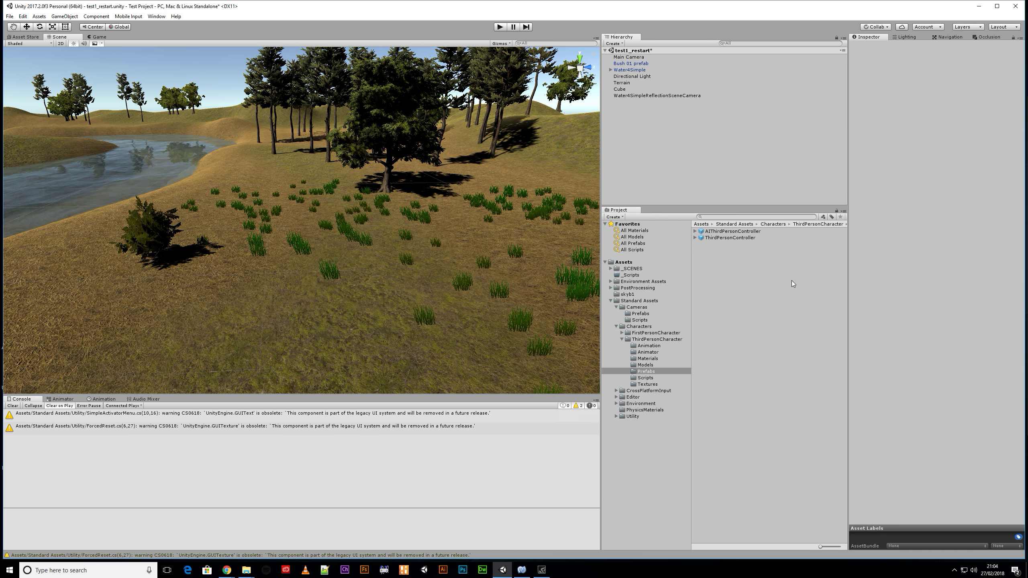
- Locate the source prefab of the placed bush and compare its properties with those of the scene instance
{"action": "left_click", "coordinate": [631, 64]}
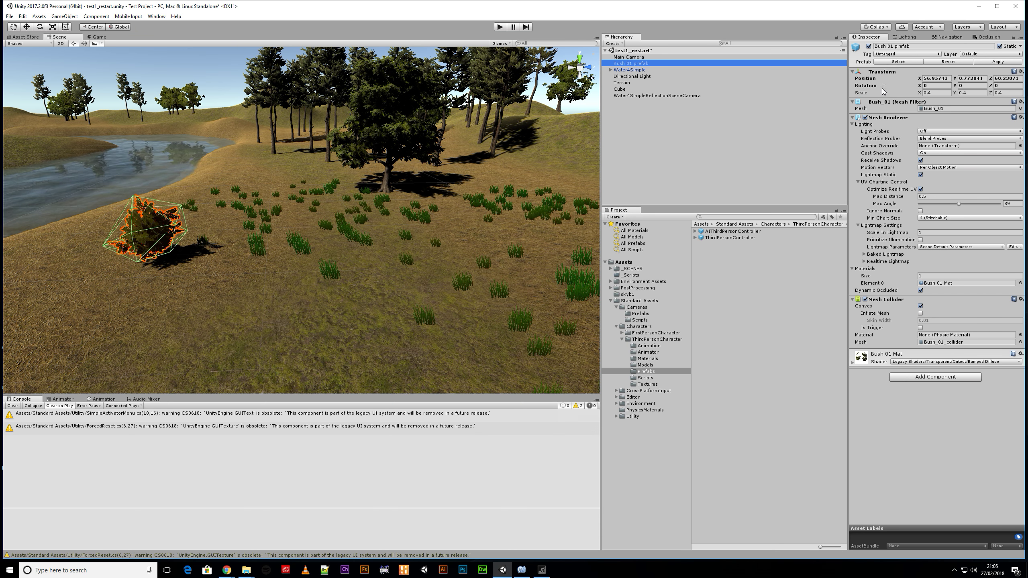
{"action": "left_click", "coordinate": [894, 62]}
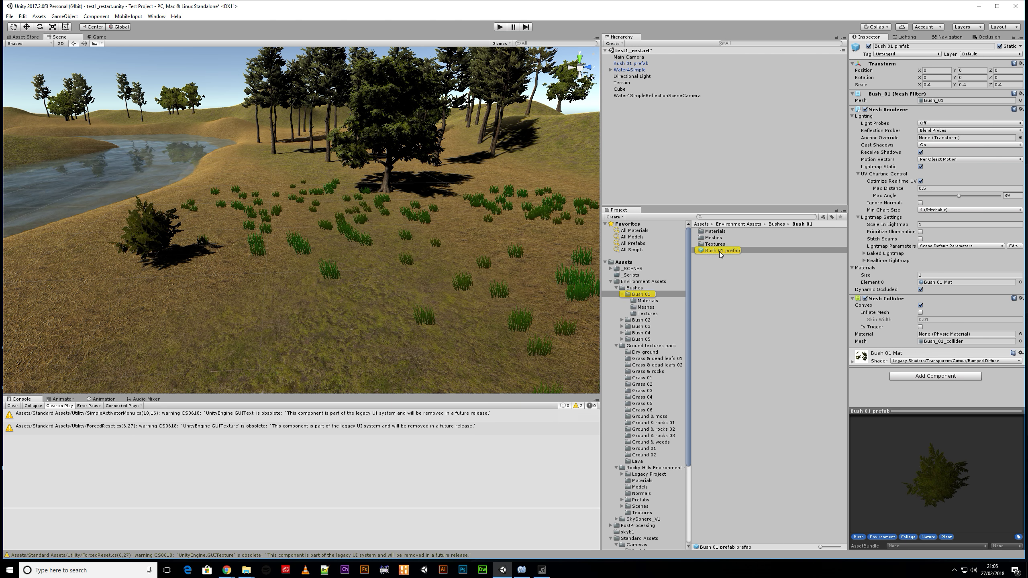
{"action": "left_click", "coordinate": [639, 63]}
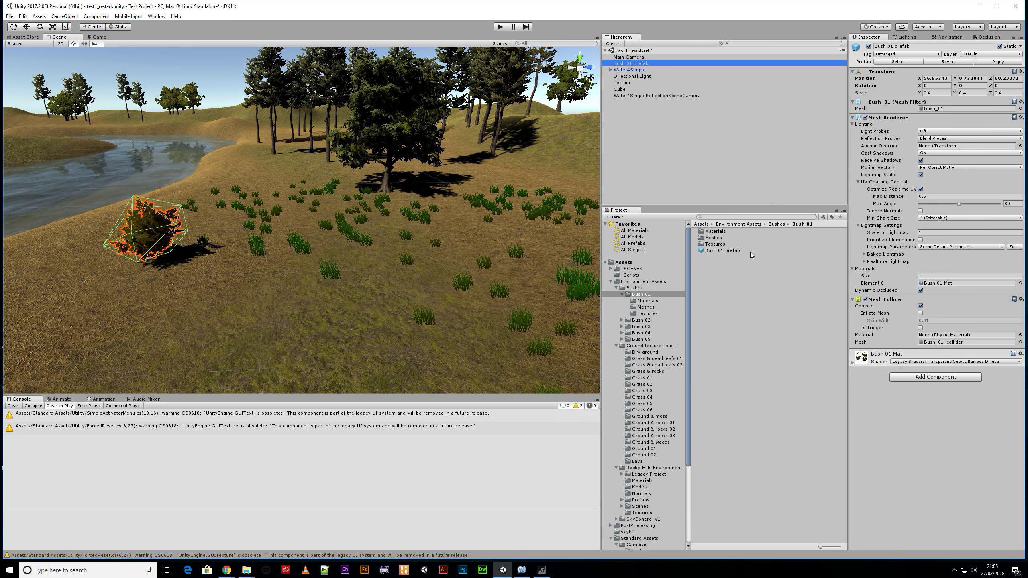
{"action": "left_click", "coordinate": [732, 251]}
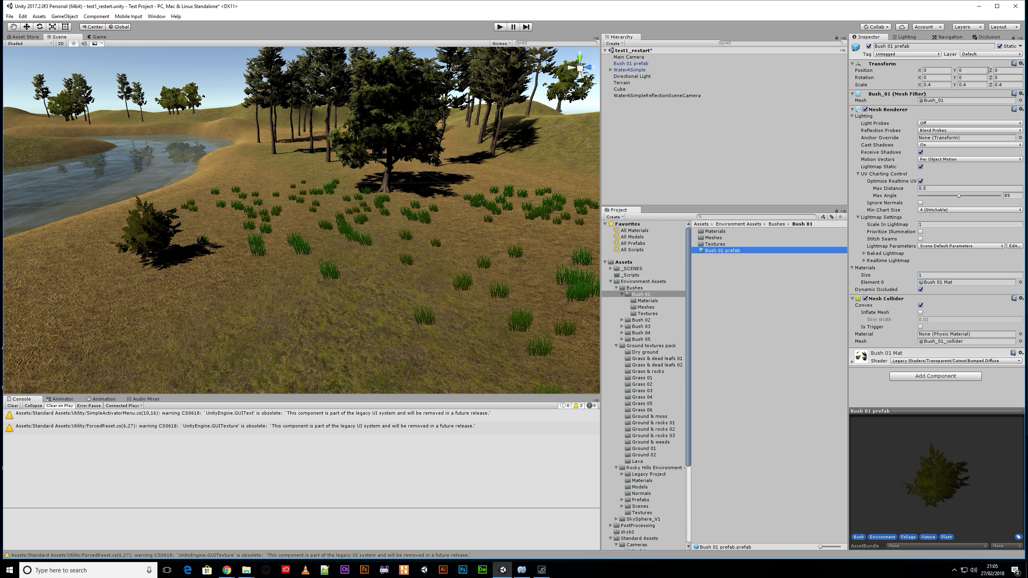
{"action": "left_click", "coordinate": [640, 64]}
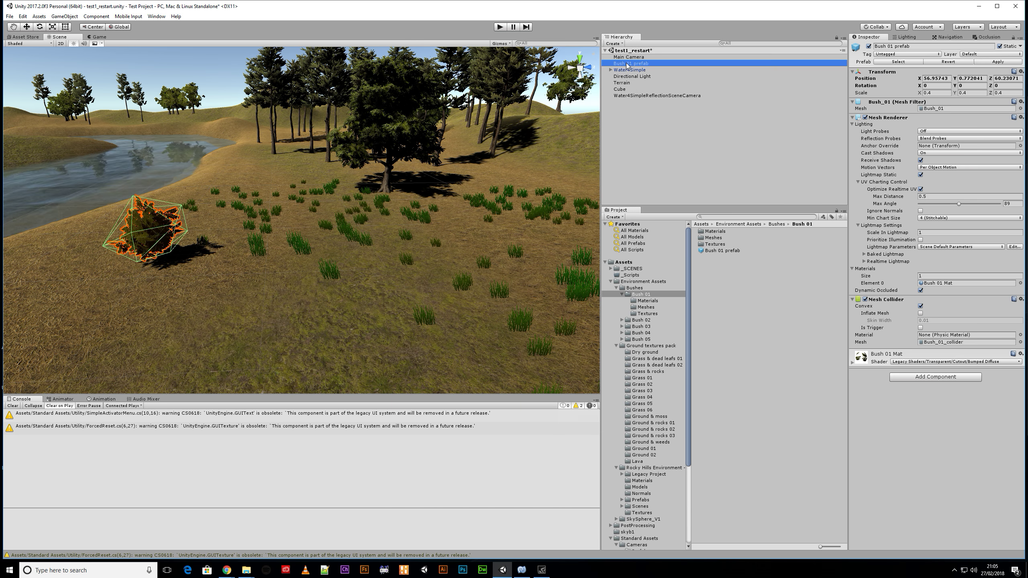
- Duplicate the placed bush twice and line the copies up beside the original along the Z axis
{"action": "left_click", "coordinate": [643, 118]}
{"action": "left_click", "coordinate": [633, 64]}
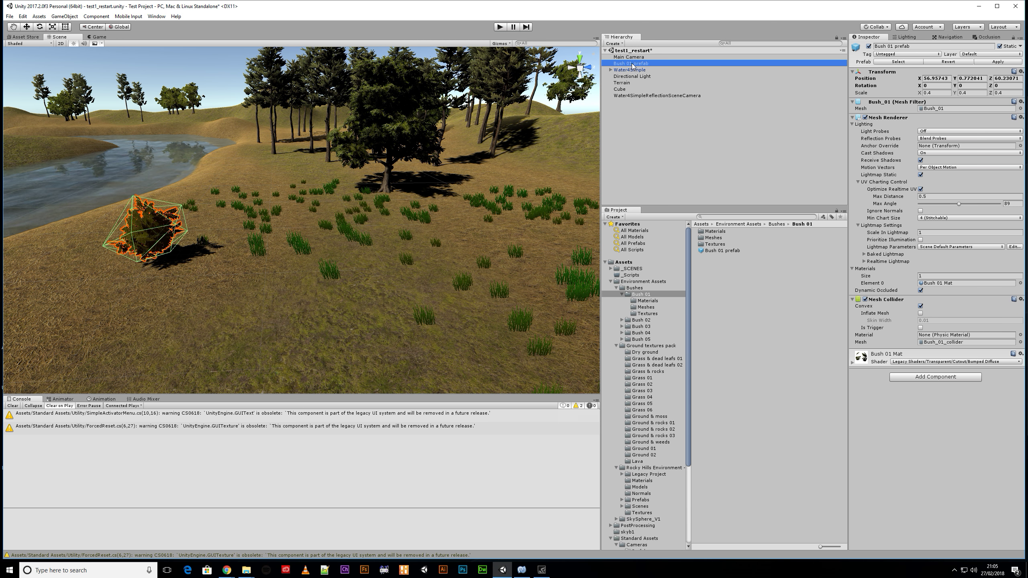
{"action": "key", "text": "ctrl+d"}
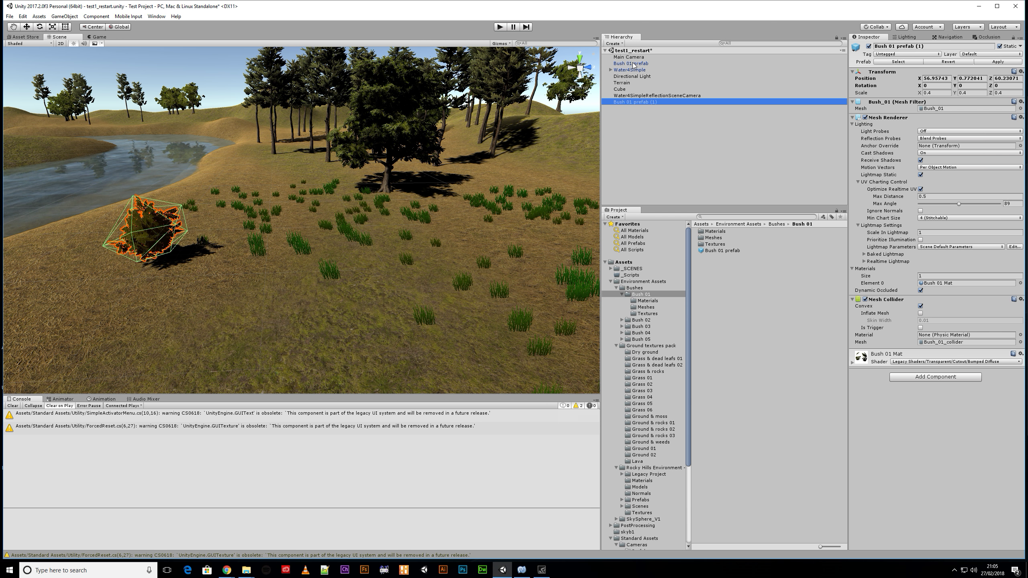
{"action": "key", "text": "w"}
{"action": "left_click", "coordinate": [180, 223]}
{"action": "left_click_drag", "start_coordinate": [174, 230], "coordinate": [333, 239]}
{"action": "key", "text": "ctrl+d"}
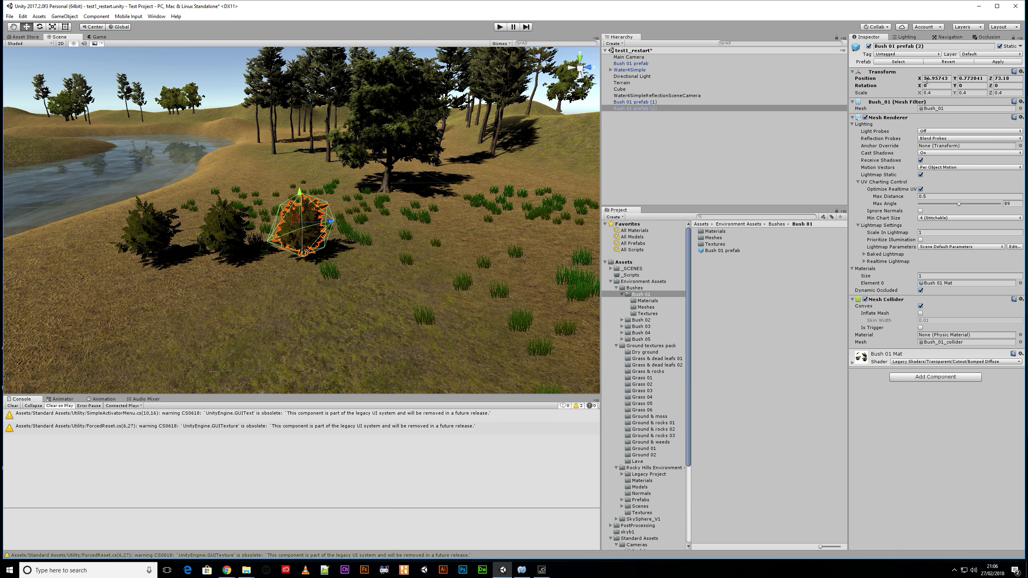
- Try scaling the second bush copy down uniformly to about 0.26 and undo the scaling
{"action": "left_click", "coordinate": [52, 27]}
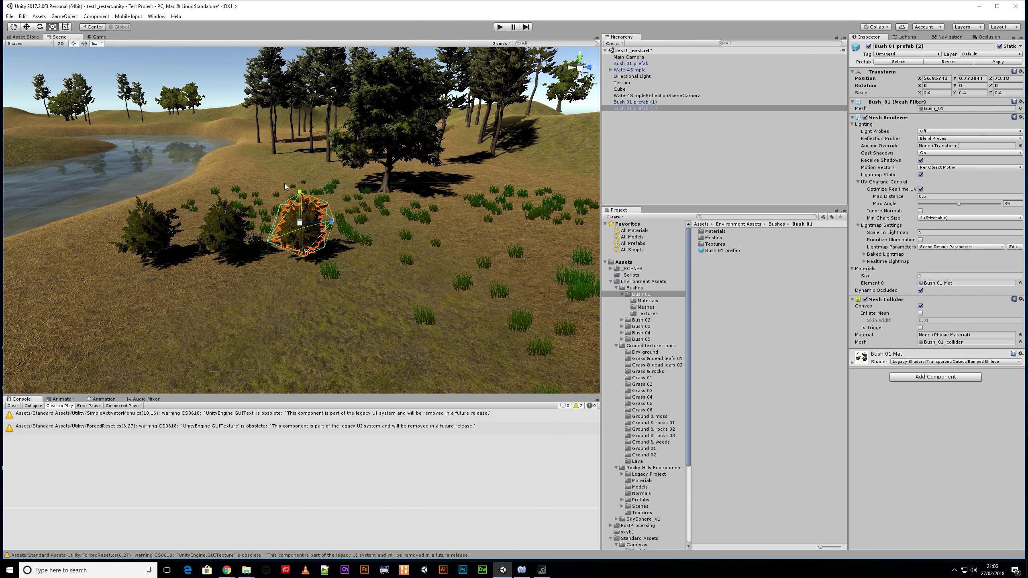
{"action": "mouse_move", "coordinate": [297, 222]}
{"action": "left_mouse_down"}
{"action": "mouse_move", "coordinate": [299, 242]}
{"action": "mouse_move", "coordinate": [299, 233]}
{"action": "left_mouse_up"}
{"action": "key", "text": "w"}
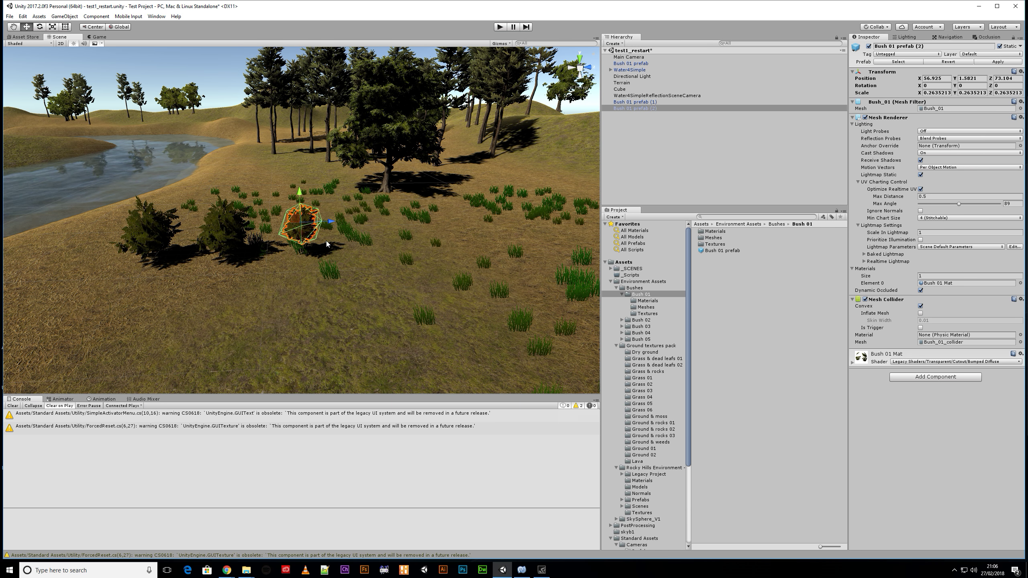
{"action": "key", "text": "e"}
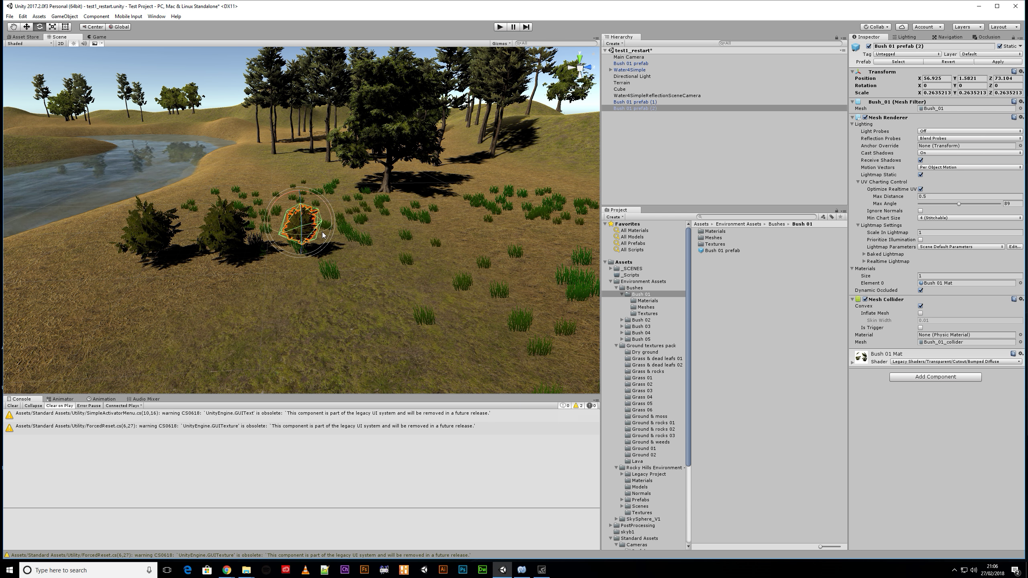
{"action": "key", "text": "r"}
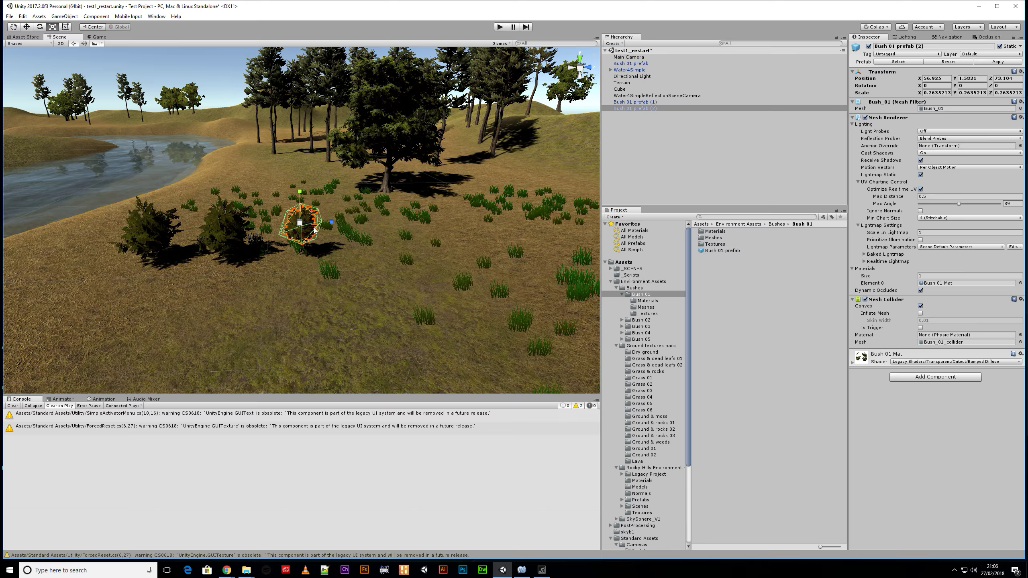
{"action": "key", "text": "w"}
{"action": "key", "text": "e"}
{"action": "key", "text": "w"}
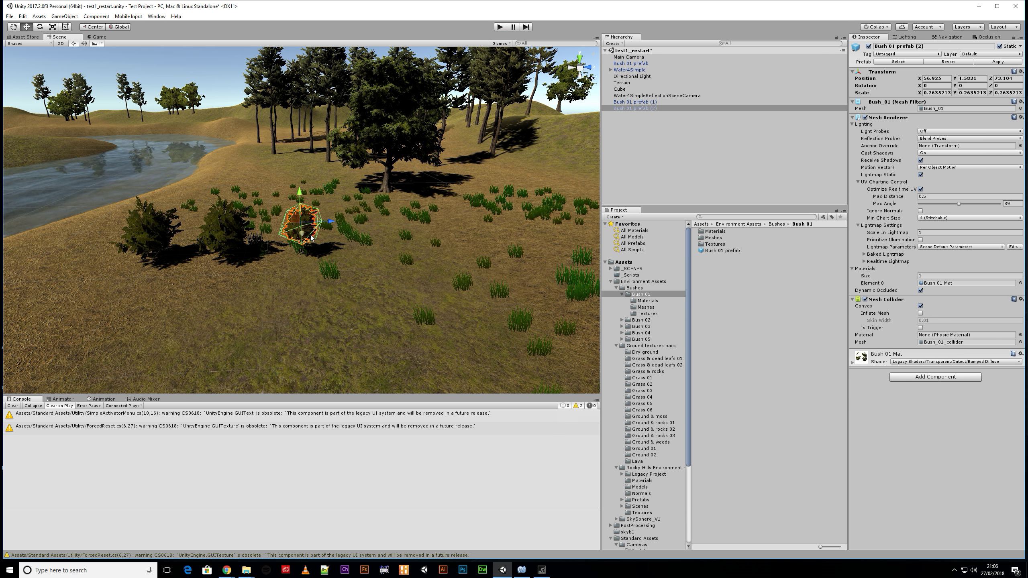
{"action": "key", "text": "ctrl+z"}
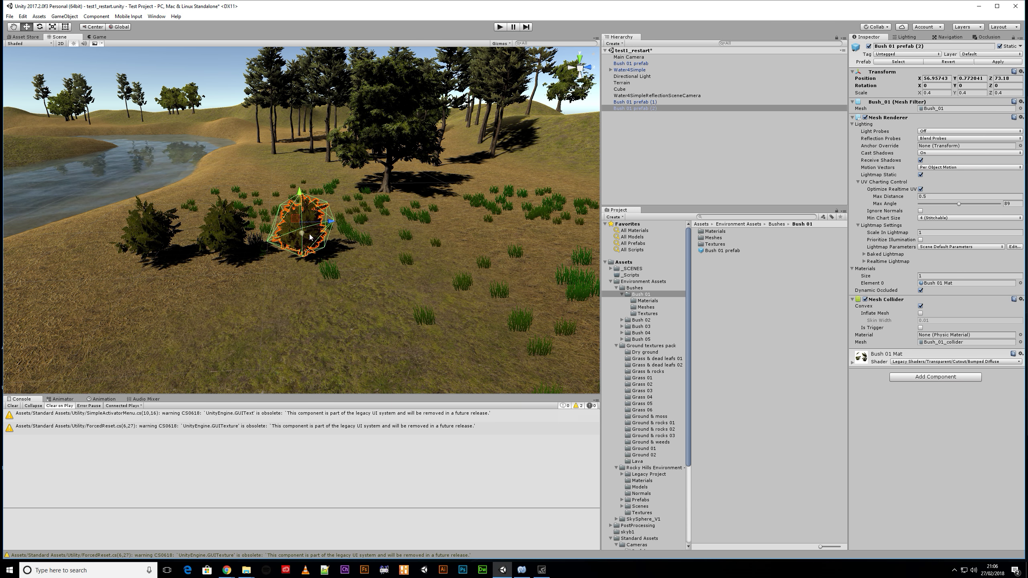
- Move the second bush copy in front of the other two bushes, to about X 63.39, Z 66.19
{"action": "left_click_drag", "start_coordinate": [302, 224], "coordinate": [194, 262]}
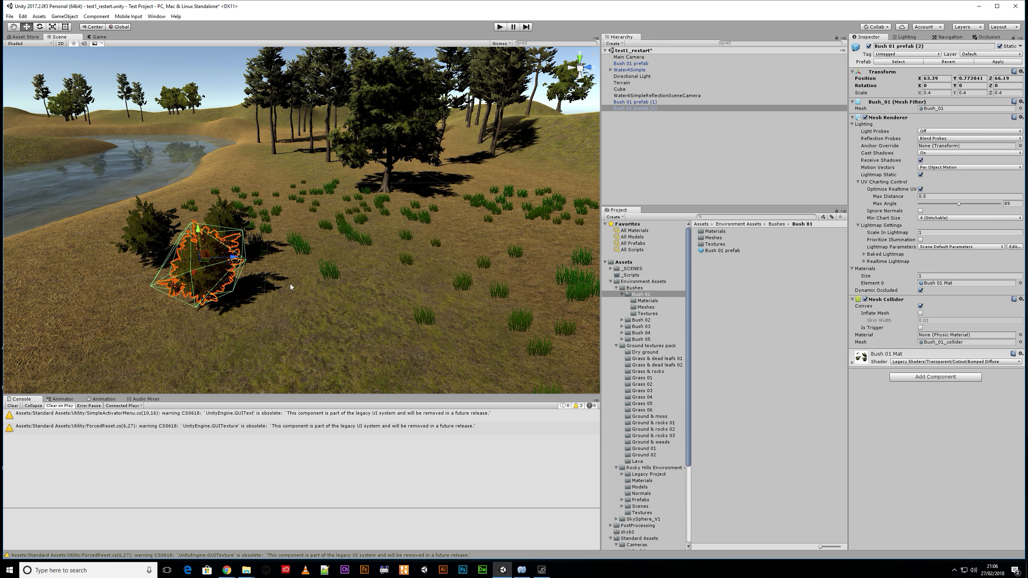
- Set the X, Y and Z scale of the Bush 01 prefab asset to 0.2
{"action": "left_click", "coordinate": [709, 250]}
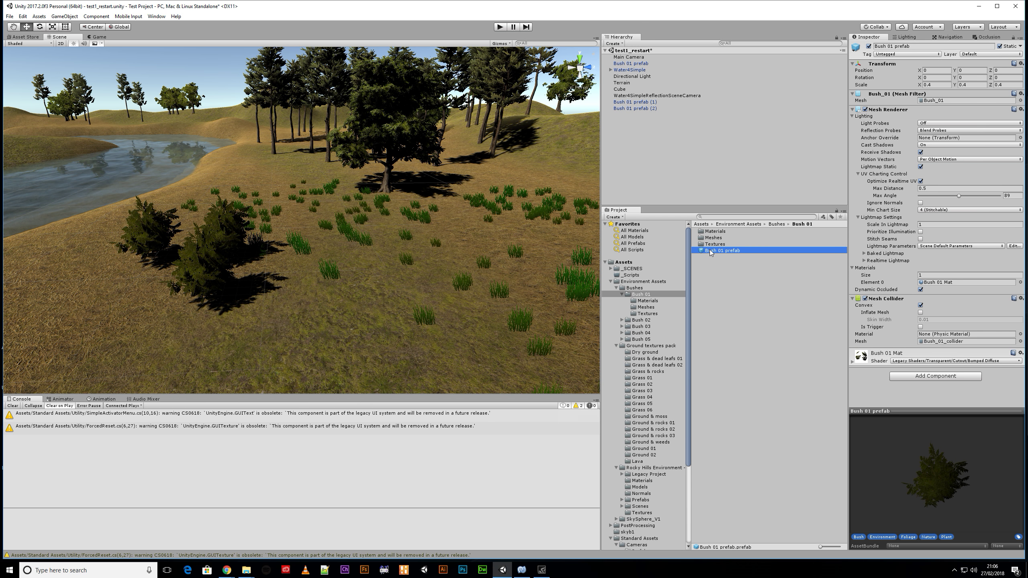
{"action": "left_click_drag", "start_coordinate": [919, 84], "coordinate": [988, 88]}
{"action": "left_click", "coordinate": [956, 86]}
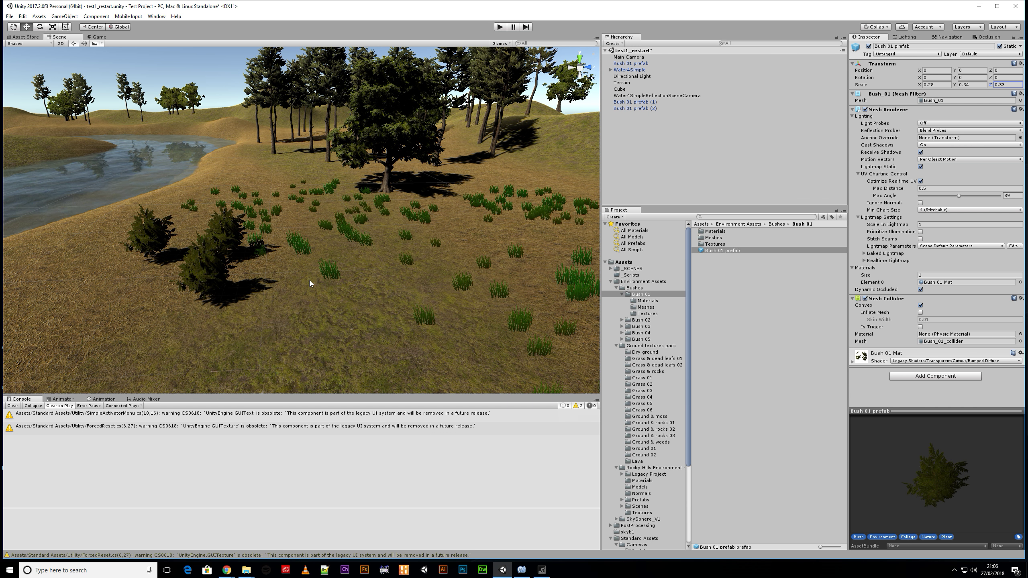
{"action": "left_click", "coordinate": [935, 85]}
{"action": "type", "text": "0.2"}
{"action": "left_click", "coordinate": [964, 85]}
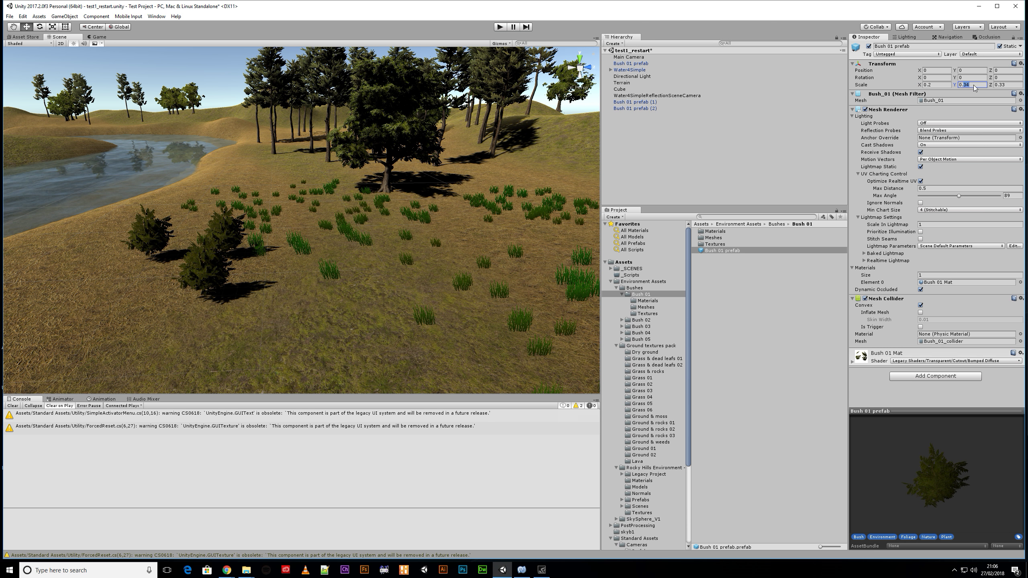
{"action": "type", "text": "0.2"}
{"action": "left_click", "coordinate": [1008, 85]}
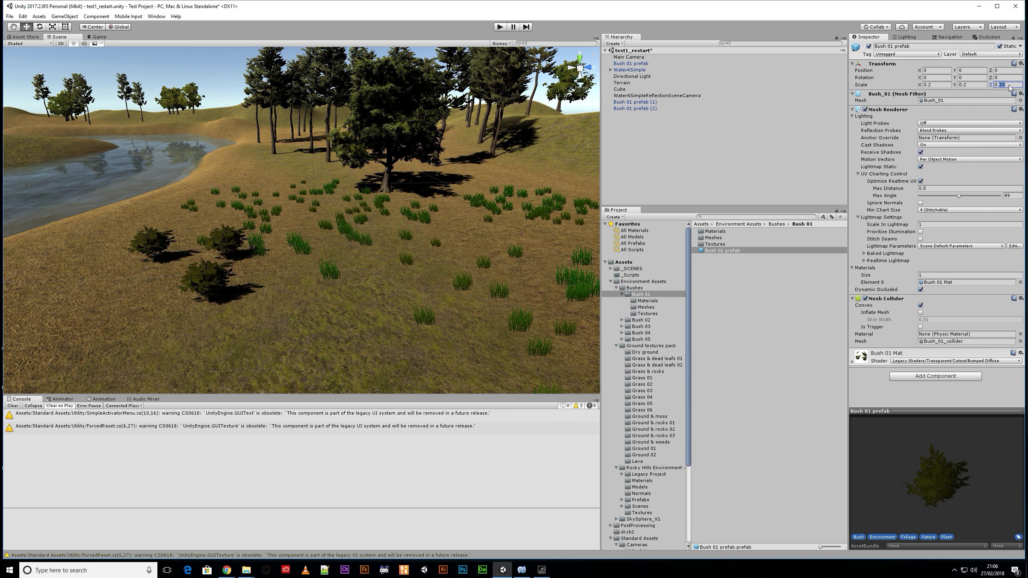
{"action": "type", "text": "0.2"}
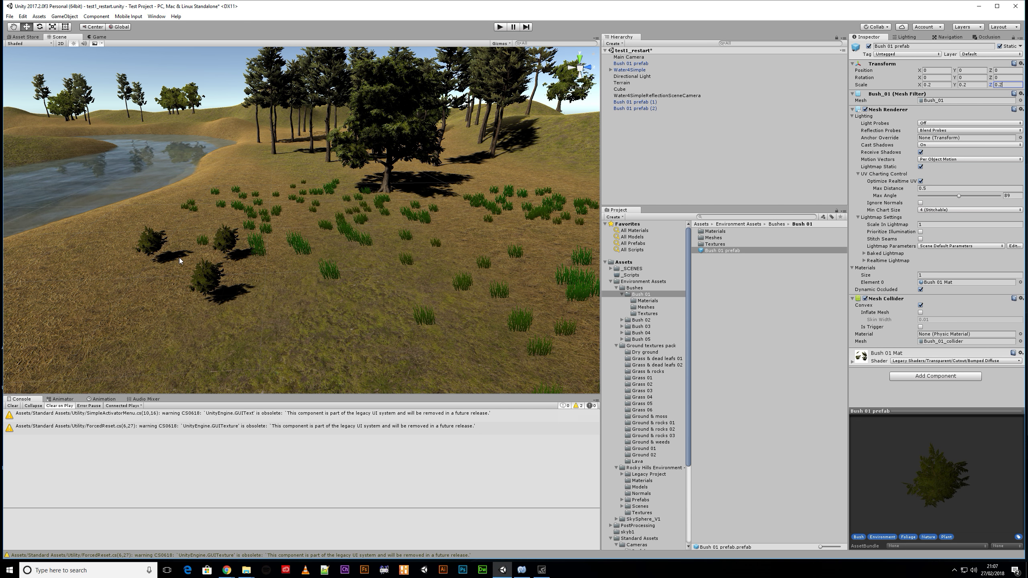
- Lower all three bush instances together onto the terrain, to about Y -0.22
{"action": "left_click", "coordinate": [637, 102]}
{"action": "left_click", "coordinate": [639, 109], "text": "ctrl"}
{"action": "left_click", "coordinate": [630, 61], "text": "ctrl"}
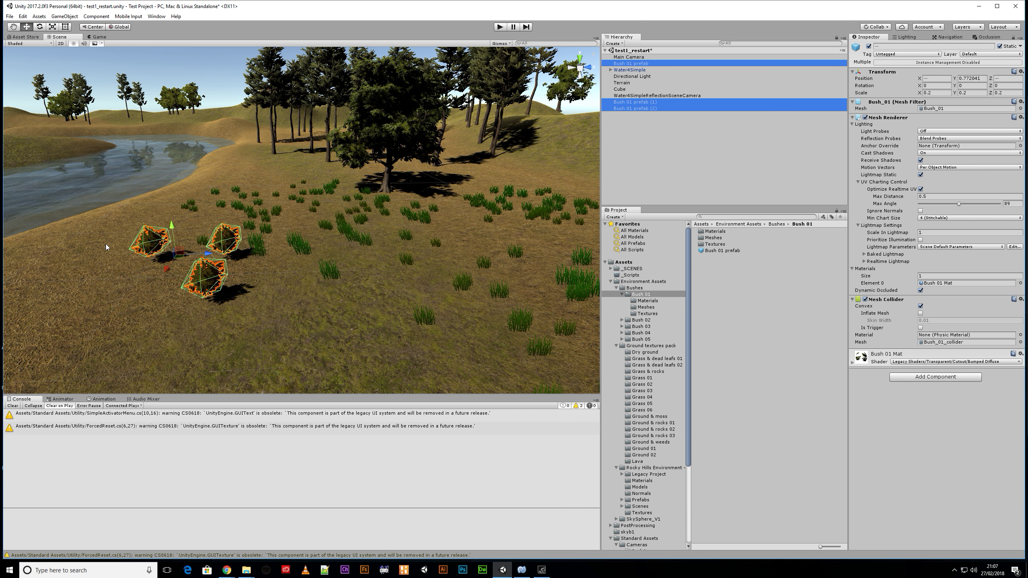
{"action": "left_click_drag", "start_coordinate": [171, 229], "coordinate": [178, 237]}
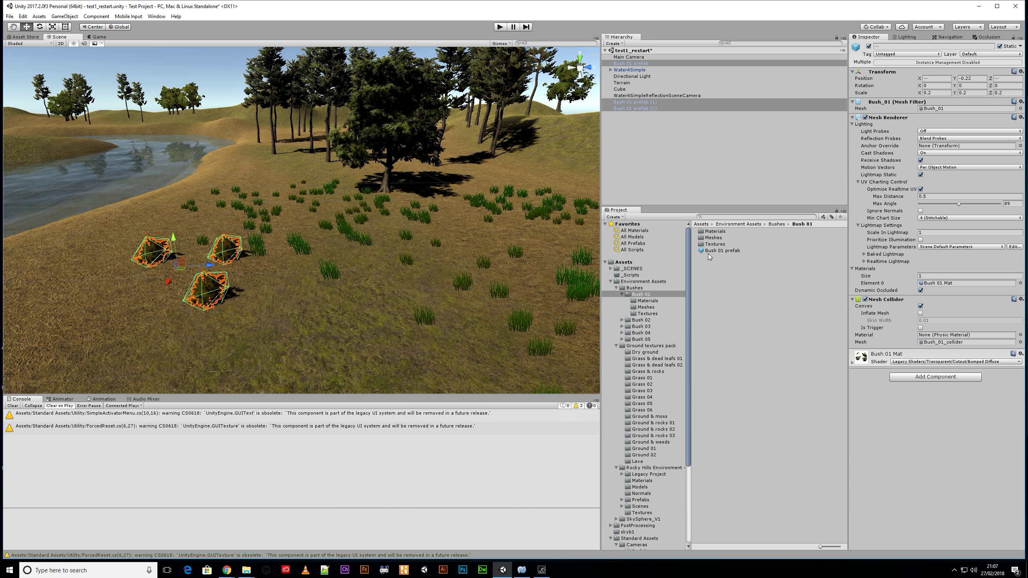
{"action": "left_click", "coordinate": [660, 157]}
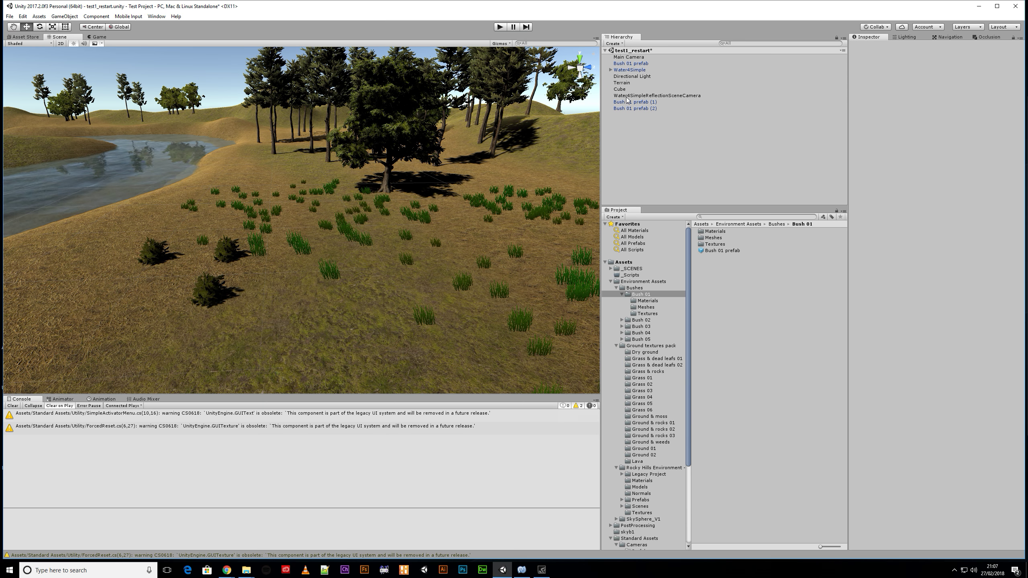
{"action": "left_click", "coordinate": [616, 291]}
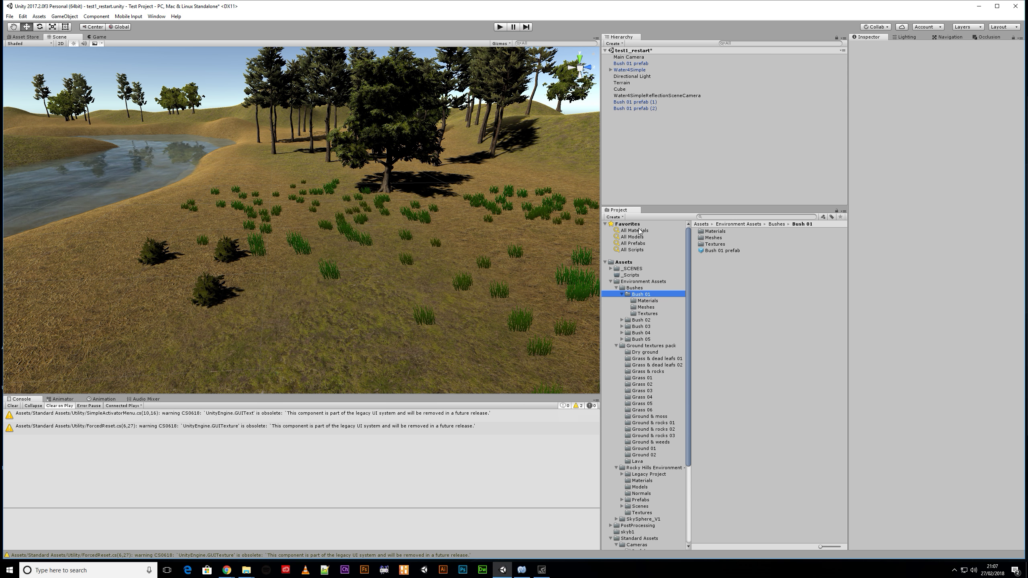
- Create an empty game object in the scene, reset its transform and name it BUSHES
{"action": "right_click", "coordinate": [636, 132]}
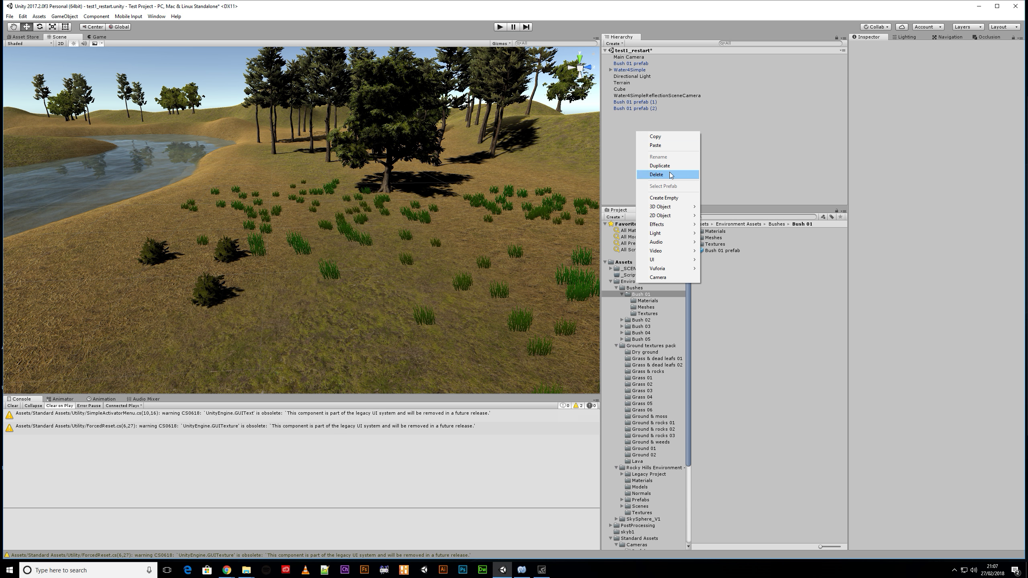
{"action": "left_click", "coordinate": [671, 196]}
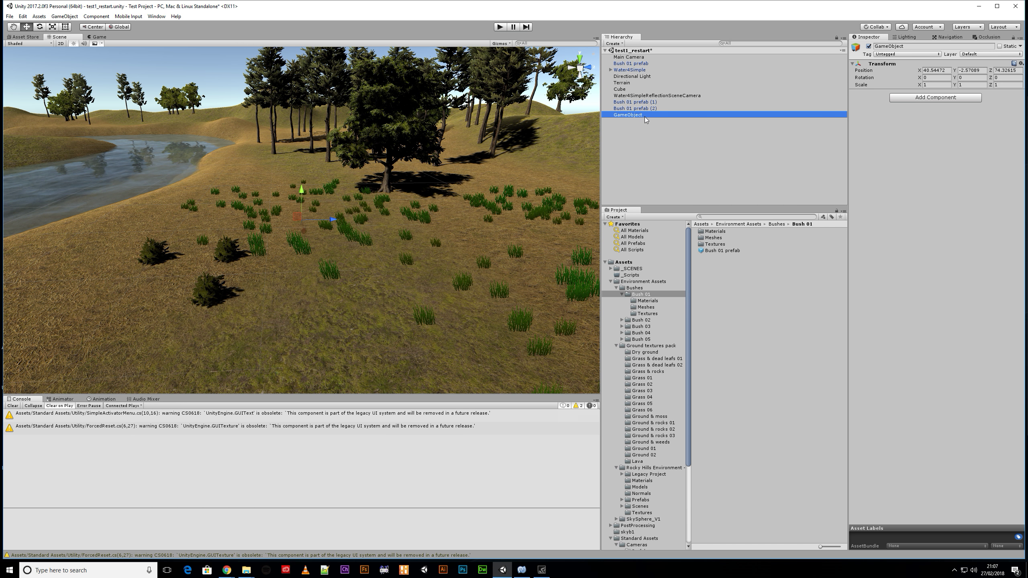
{"action": "left_click", "coordinate": [1021, 63]}
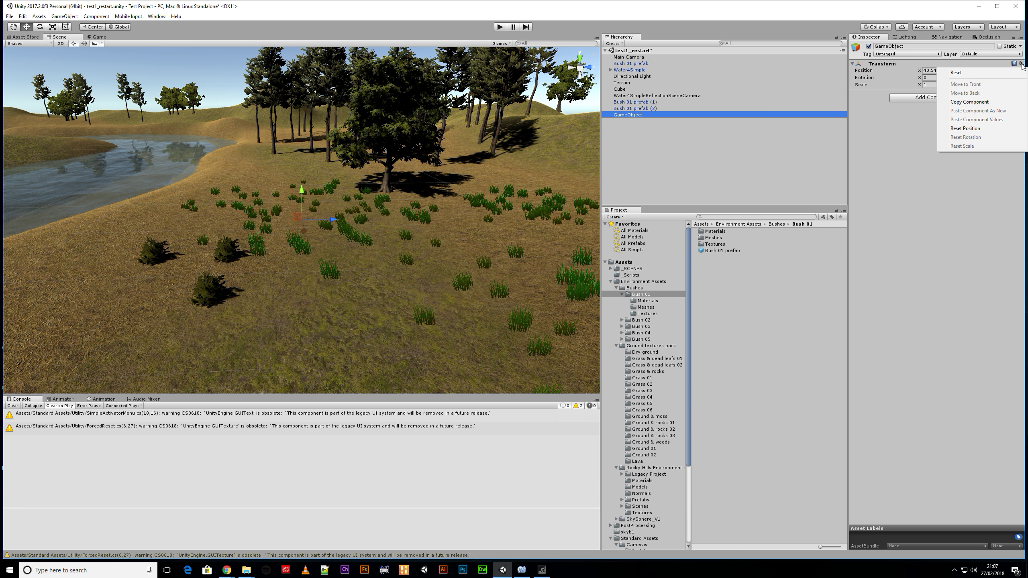
{"action": "left_click", "coordinate": [966, 73]}
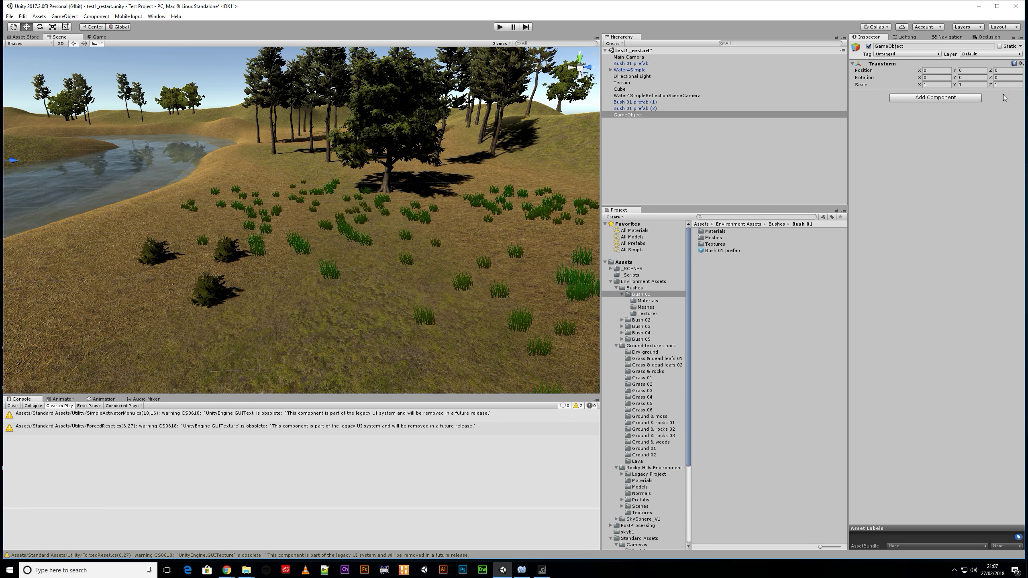
{"action": "left_click", "coordinate": [898, 45]}
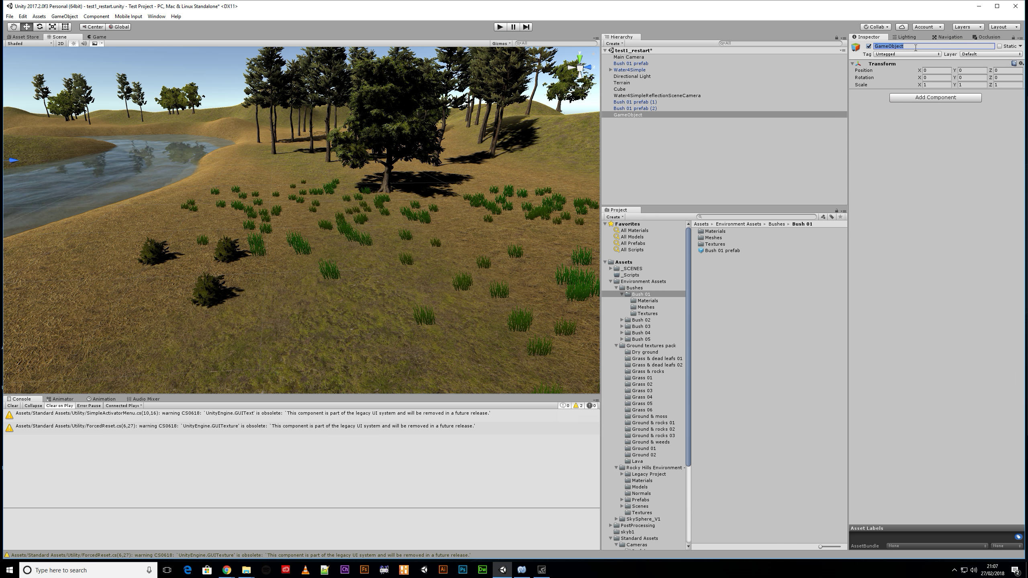
{"action": "type", "text": "BUSHES"}
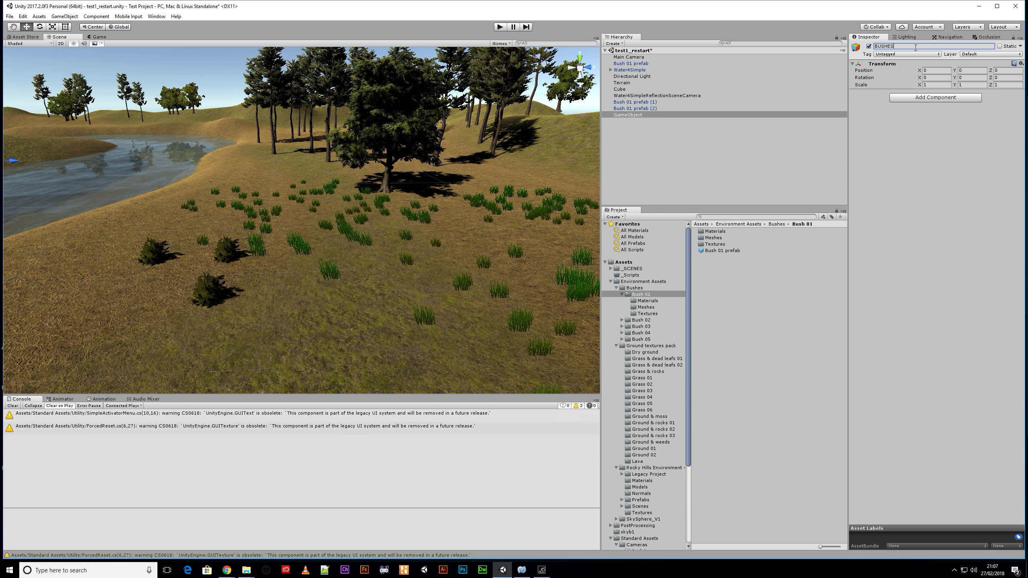
{"action": "key", "text": "Return"}
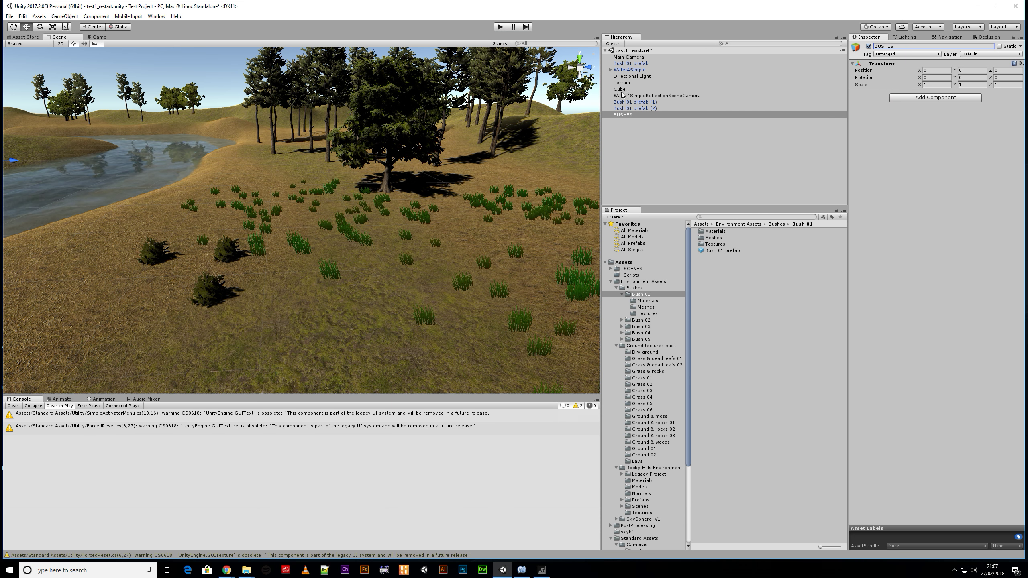
- Parent all three Bush 01 prefab instances to the BUSHES object and collapse the group
{"action": "left_click", "coordinate": [630, 64]}
{"action": "left_click", "coordinate": [632, 103], "text": "ctrl"}
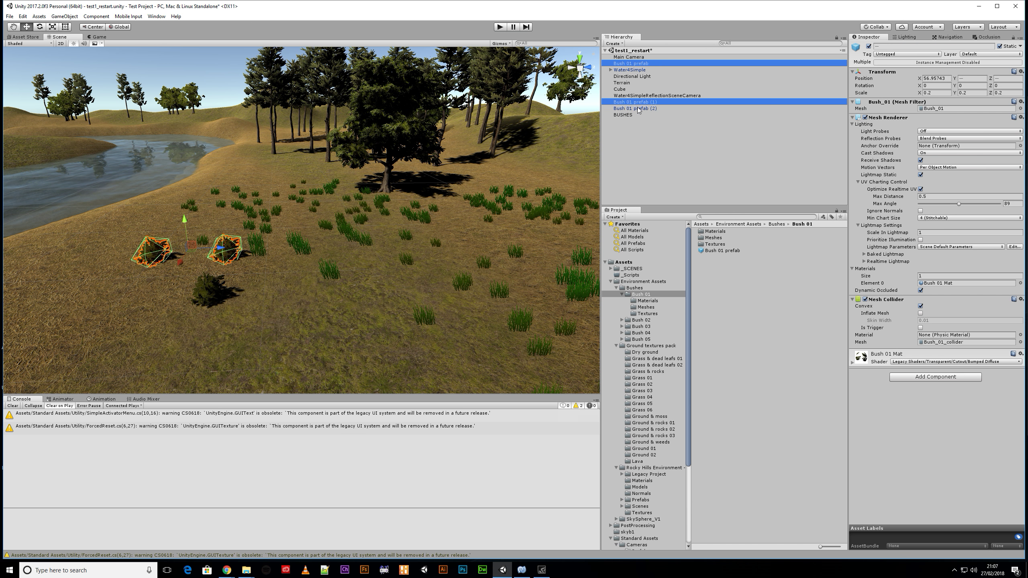
{"action": "left_click", "coordinate": [636, 108], "text": "ctrl"}
{"action": "left_click_drag", "start_coordinate": [636, 106], "coordinate": [625, 116]}
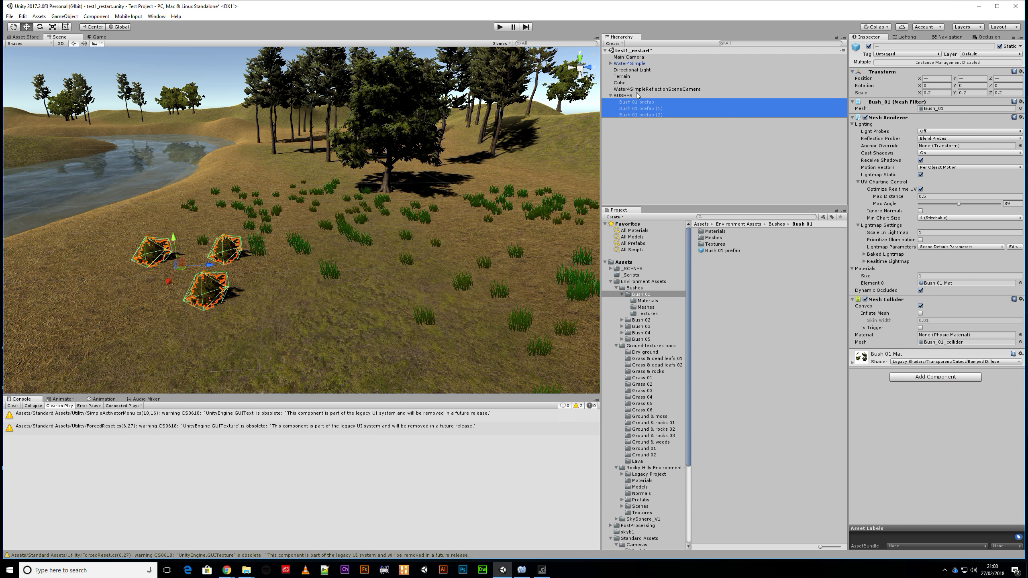
{"action": "left_click", "coordinate": [611, 96]}
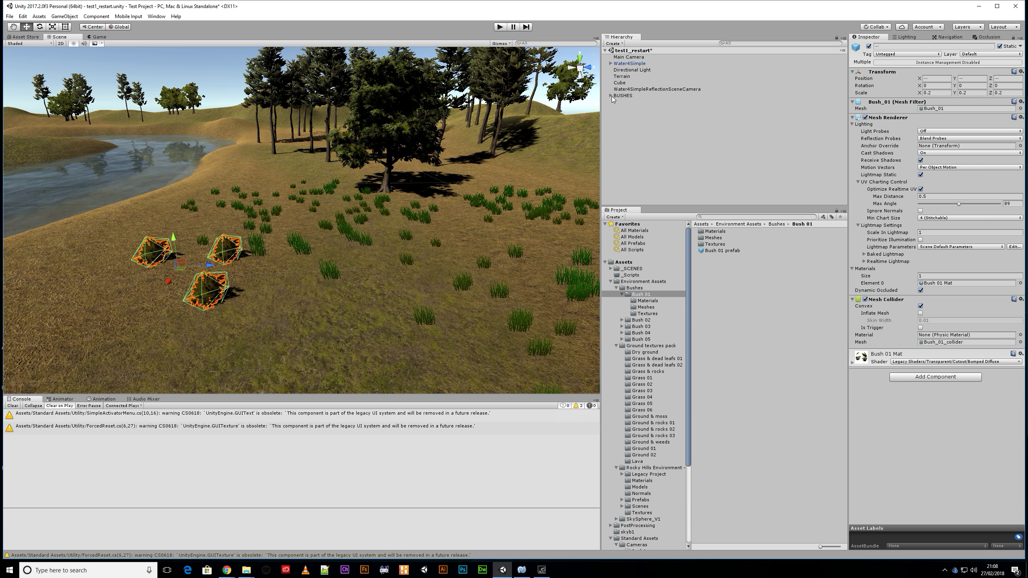
{"action": "left_click", "coordinate": [623, 95]}
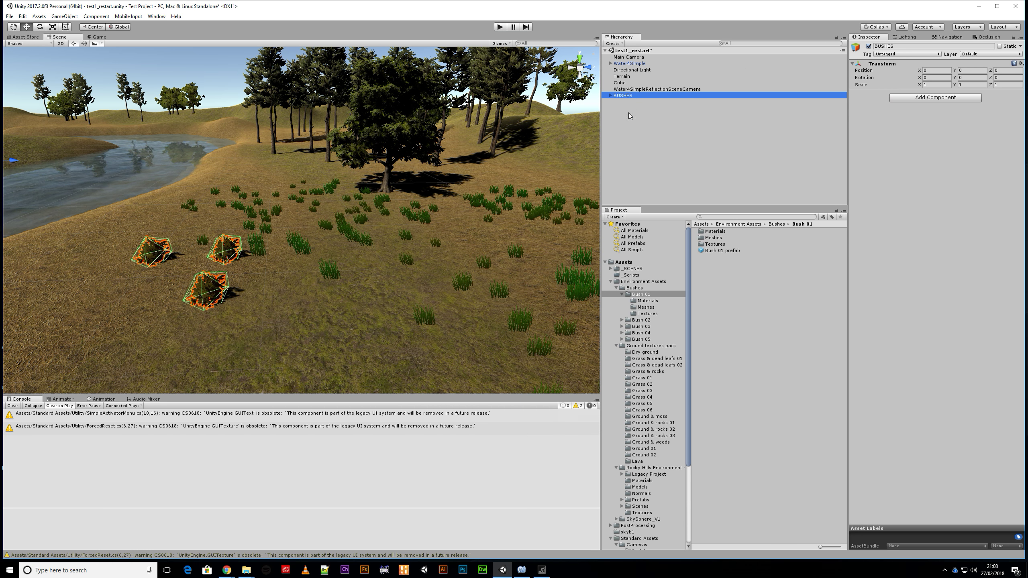
{"action": "left_click", "coordinate": [610, 95]}
{"action": "left_click", "coordinate": [610, 96]}
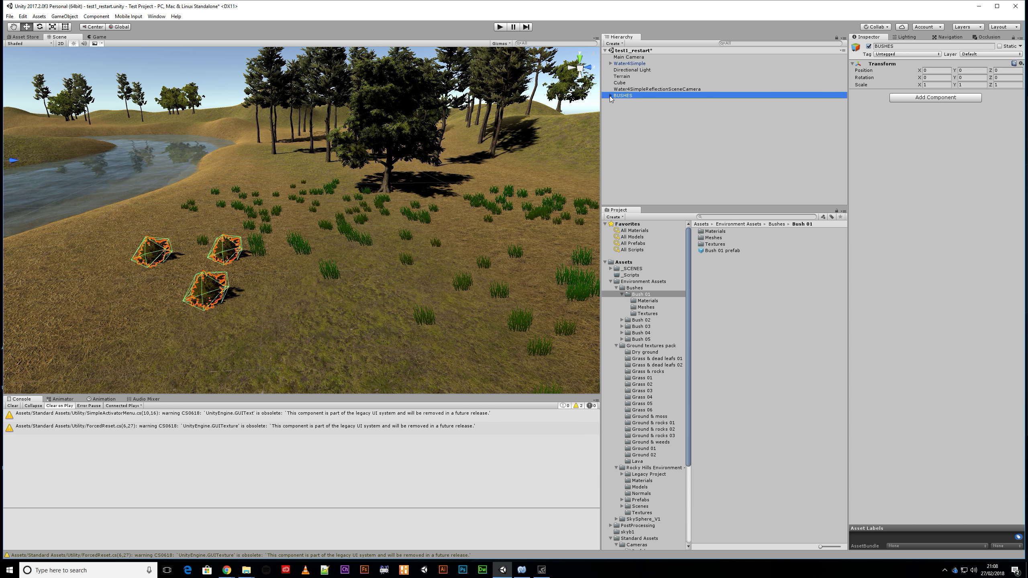
{"action": "left_click", "coordinate": [683, 162]}
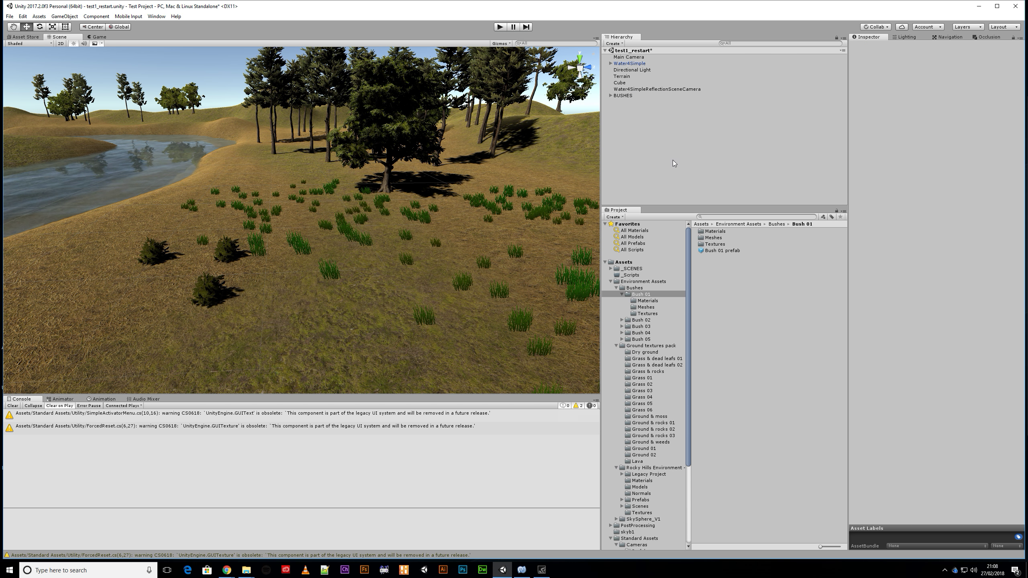
- Create another empty game object, reset its transform and name it +ENVIRONMENT
{"action": "right_click", "coordinate": [641, 124]}
{"action": "left_click", "coordinate": [676, 190]}
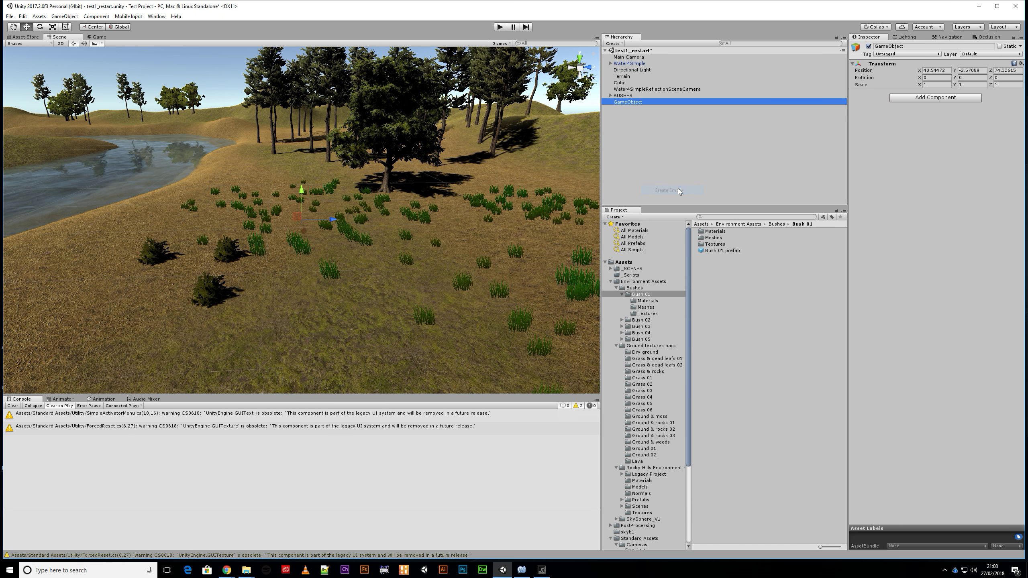
{"action": "left_click", "coordinate": [1021, 63]}
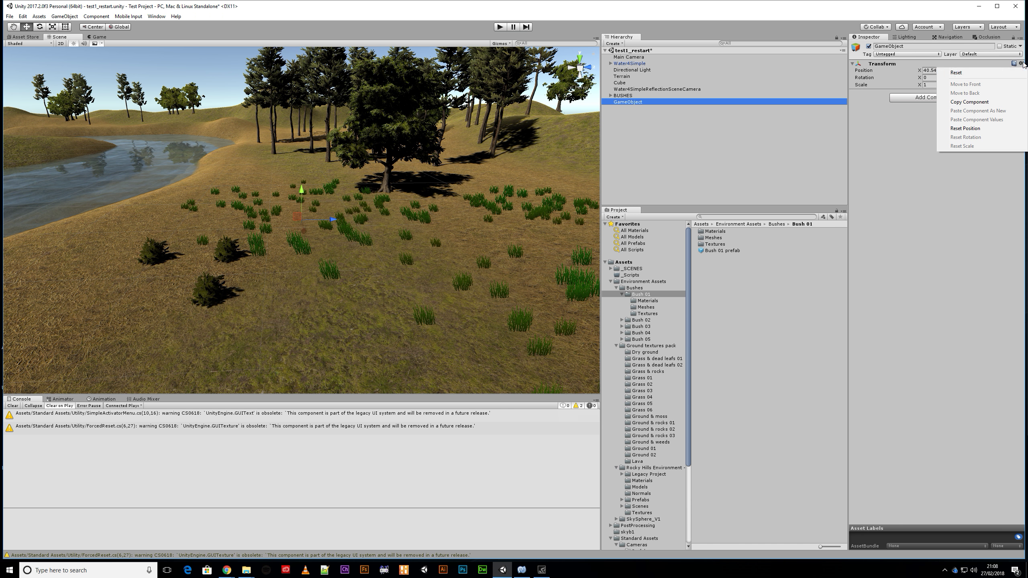
{"action": "left_click", "coordinate": [949, 70]}
{"action": "left_click", "coordinate": [909, 46]}
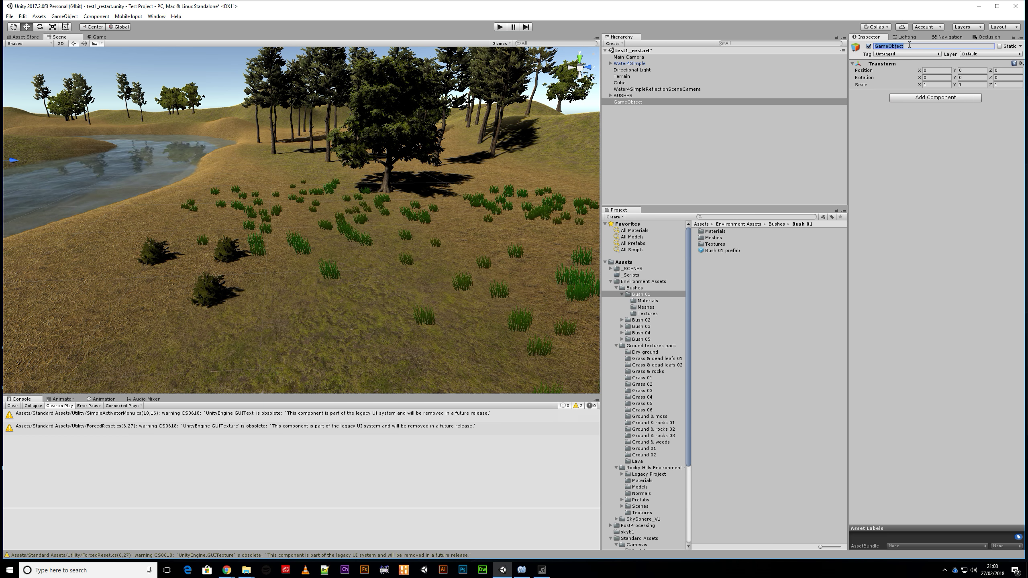
{"action": "type", "text": "t"}
{"action": "type", "text": "ENVI"}
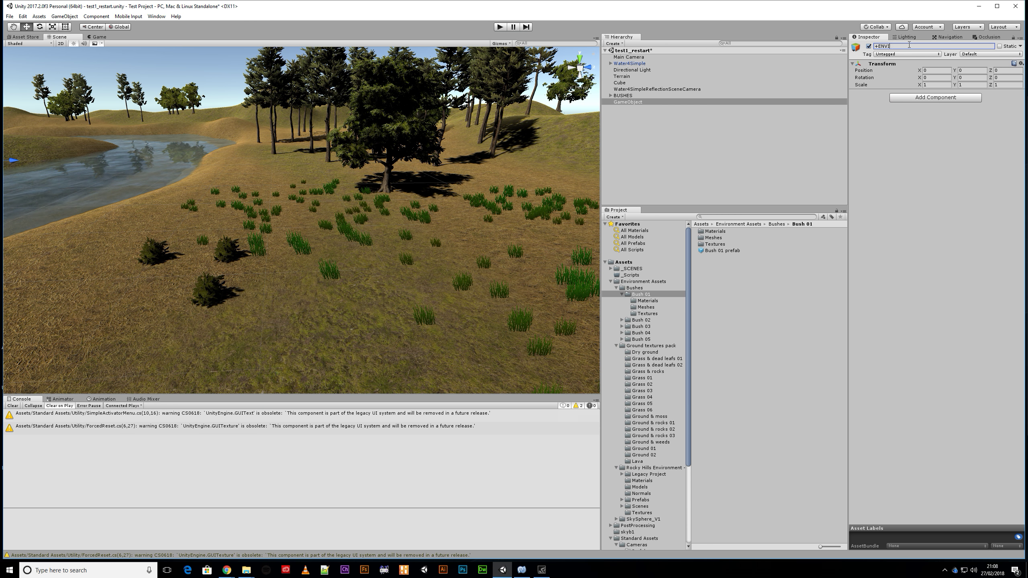
{"action": "type", "text": "RONMENT"}
{"action": "key", "text": "Return"}
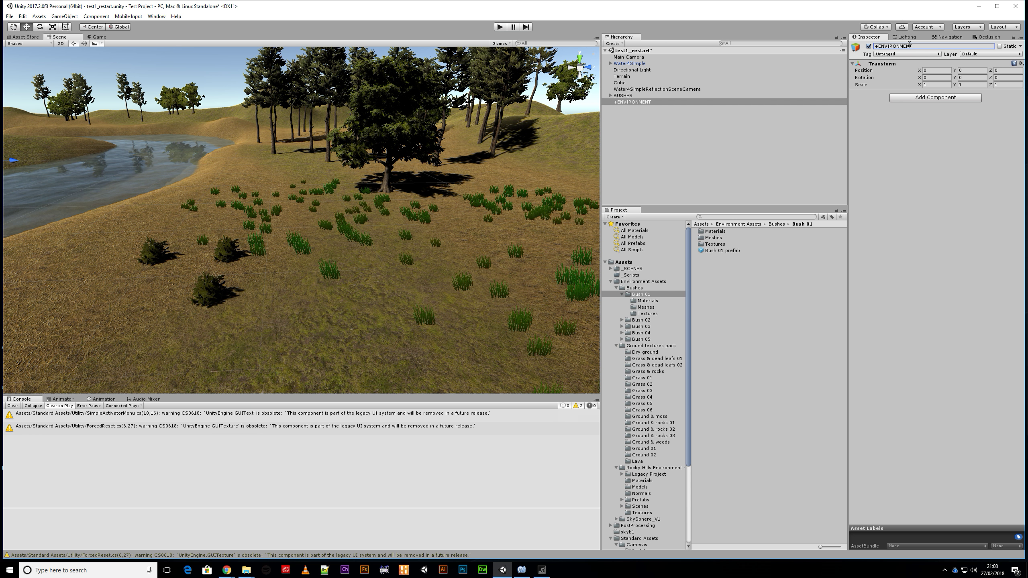
- Rename the environment object to _ENVIRONMENT and nest the BUSHES group inside it
{"action": "left_click_drag", "start_coordinate": [877, 45], "coordinate": [850, 46]}
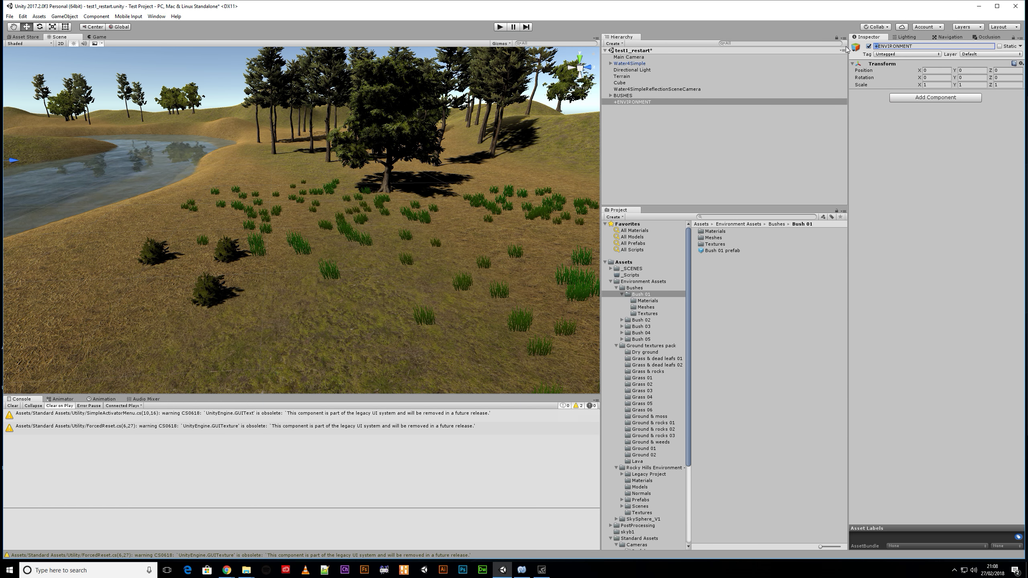
{"action": "type", "text": "_"}
{"action": "key", "text": "Return"}
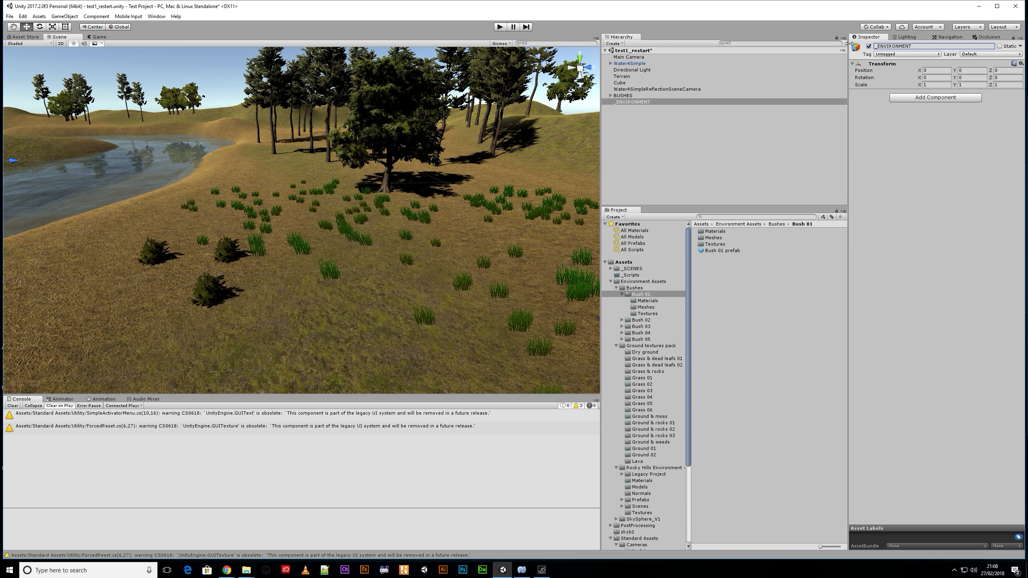
{"action": "left_click", "coordinate": [715, 129]}
{"action": "left_click_drag", "start_coordinate": [626, 102], "coordinate": [633, 102]}
- Collapse the Bushes asset folder and open the Prefabs folder of the Rocky Hills Environment pack
{"action": "left_click", "coordinate": [616, 289]}
{"action": "left_click", "coordinate": [616, 288]}
{"action": "scroll", "coordinate": [640, 461], "scroll_direction": "down", "scroll_amount": 3}
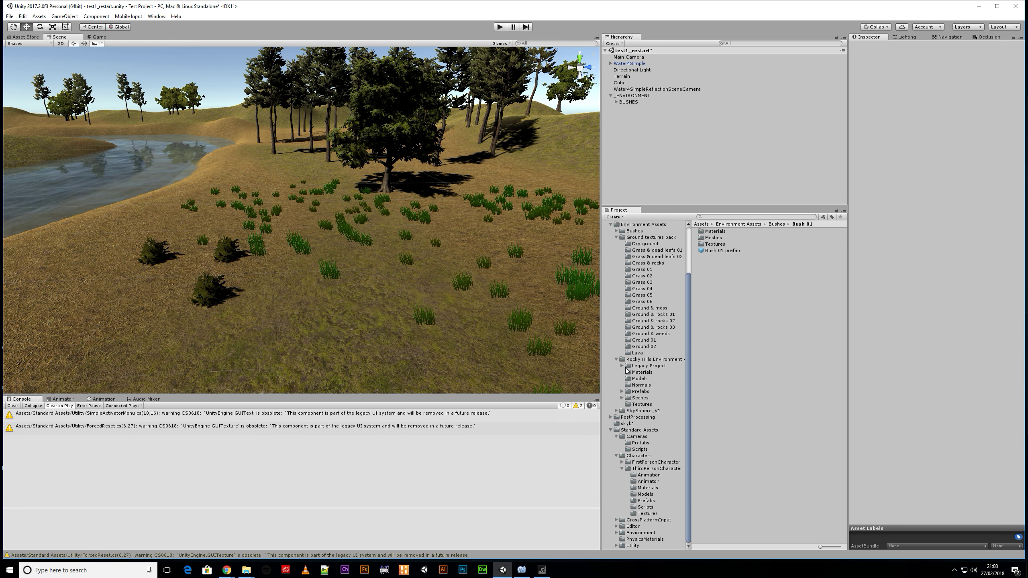
{"action": "left_click", "coordinate": [629, 393]}
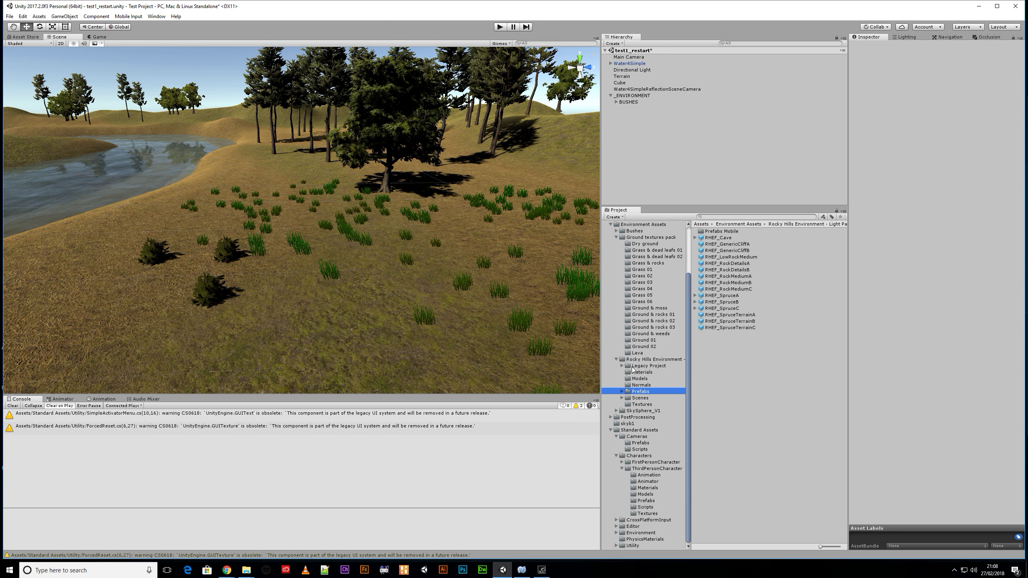
{"action": "left_click", "coordinate": [654, 158]}
{"action": "right_click", "coordinate": [639, 137]}
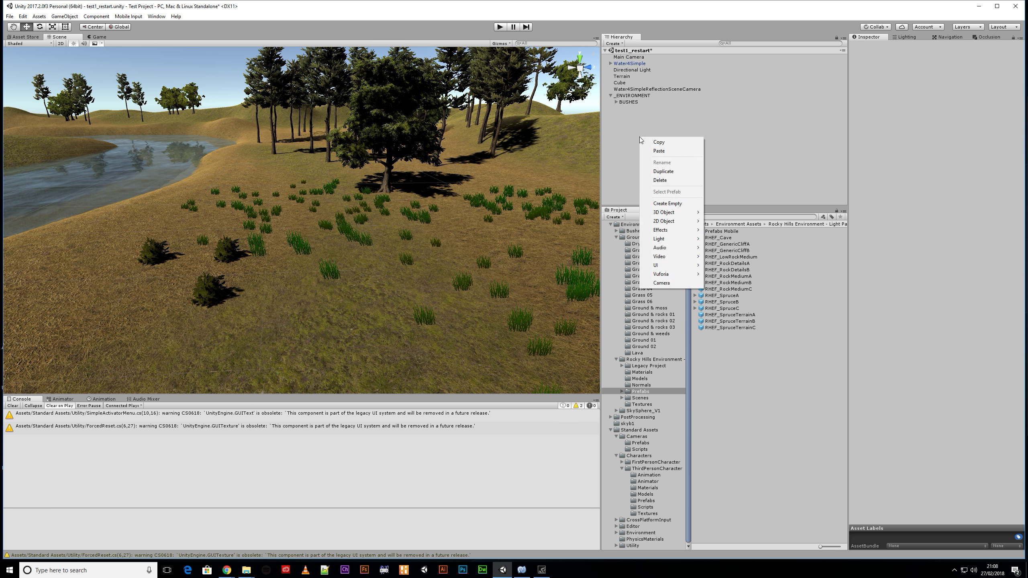
{"action": "left_click", "coordinate": [679, 204]}
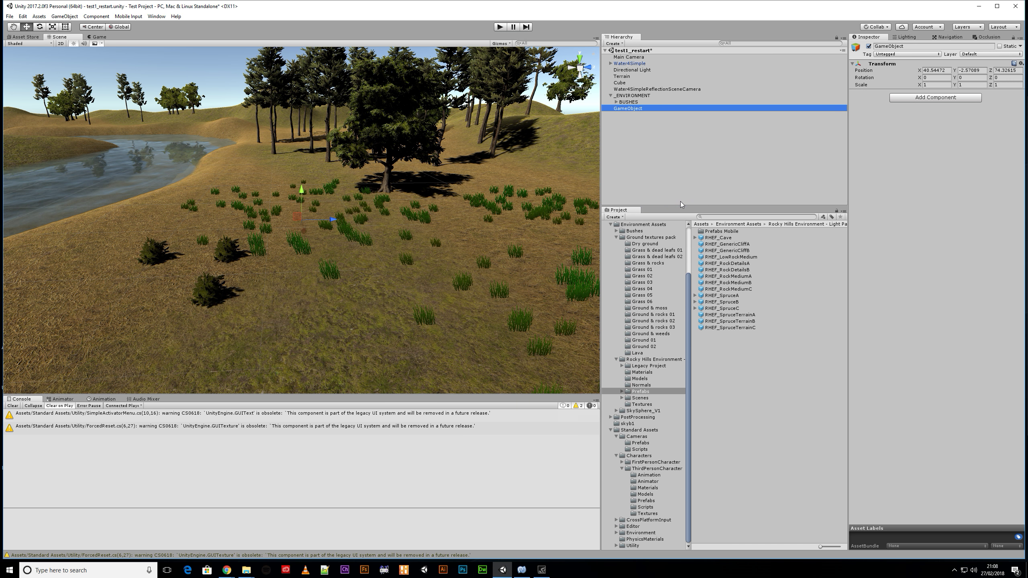
{"action": "left_click", "coordinate": [631, 118]}
{"action": "left_click", "coordinate": [631, 109]}
{"action": "key", "text": "Delete"}
- Add a sphere to the scene and move it above the grass, to about X 65.4, Y 4.05
{"action": "right_click", "coordinate": [632, 108]}
{"action": "mouse_move", "coordinate": [663, 186]}
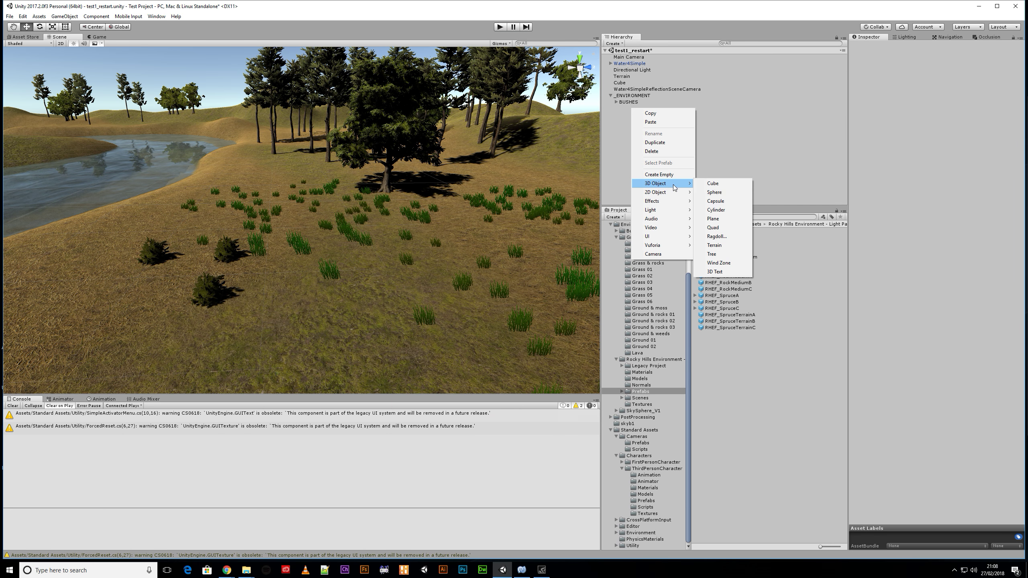
{"action": "left_click", "coordinate": [717, 193]}
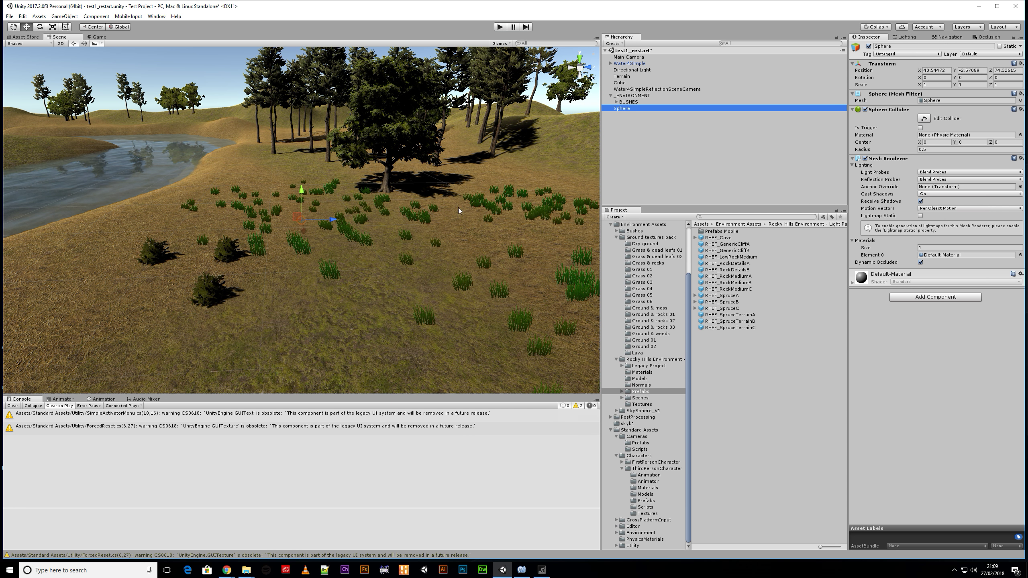
{"action": "left_click_drag", "start_coordinate": [302, 213], "coordinate": [331, 229]}
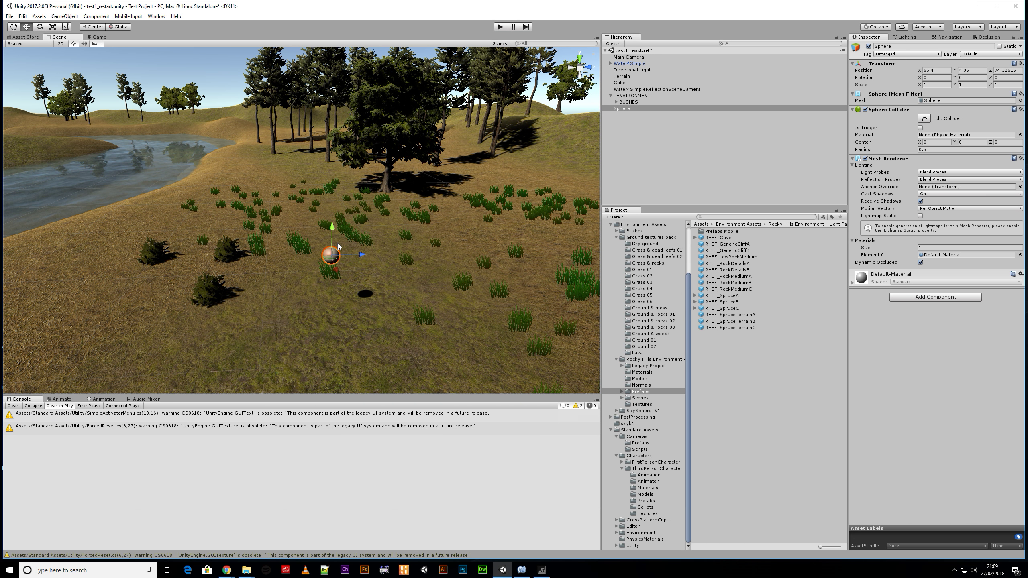
{"action": "left_click", "coordinate": [629, 116]}
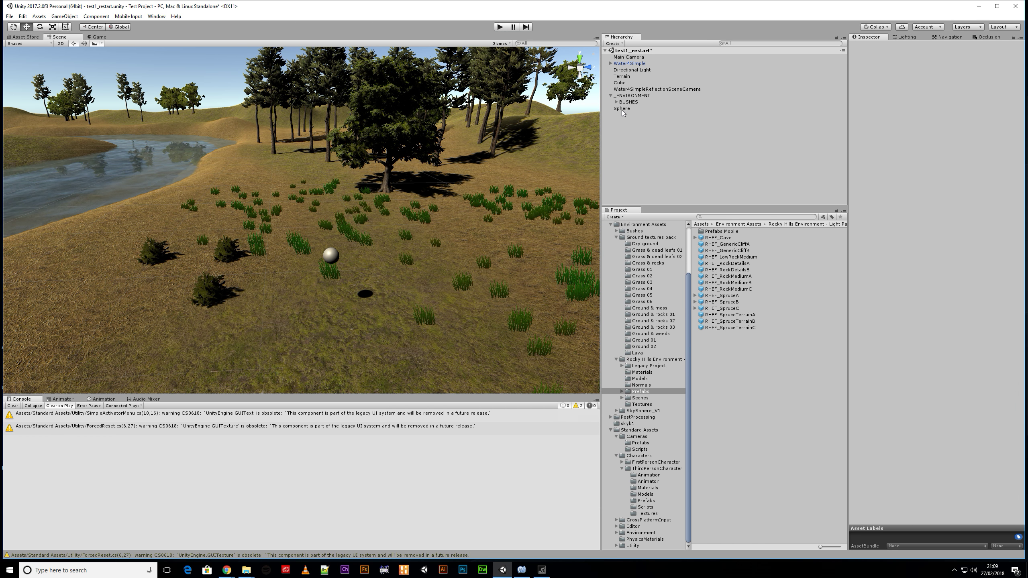
- Duplicate the sphere, move the copy beside it to about Z 75.99 and scale it up uniformly to about 1.44
{"action": "left_click", "coordinate": [622, 110]}
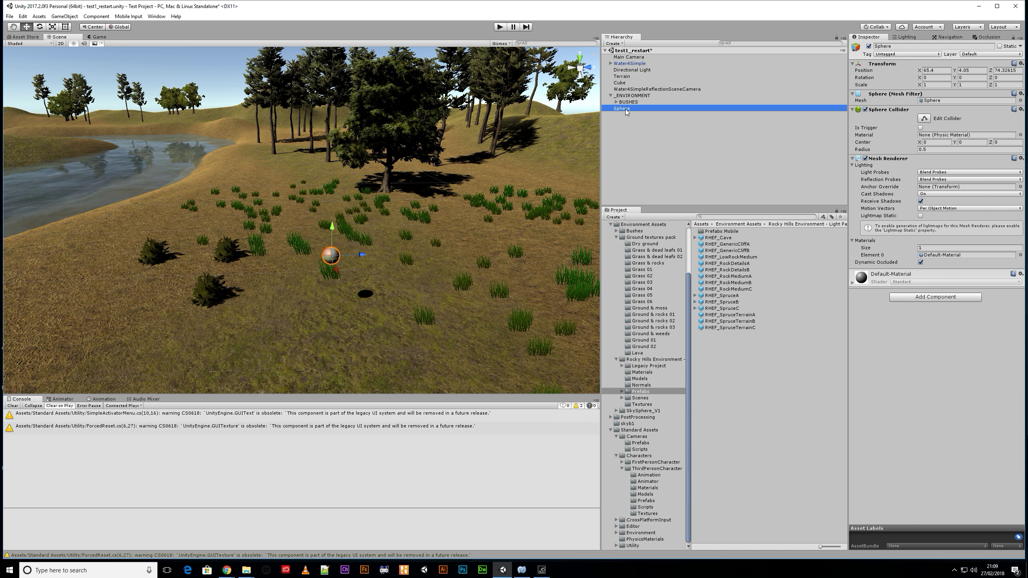
{"action": "key", "text": "ctrl+d"}
{"action": "left_click_drag", "start_coordinate": [363, 255], "coordinate": [391, 274]}
{"action": "key", "text": "e"}
{"action": "key", "text": "r"}
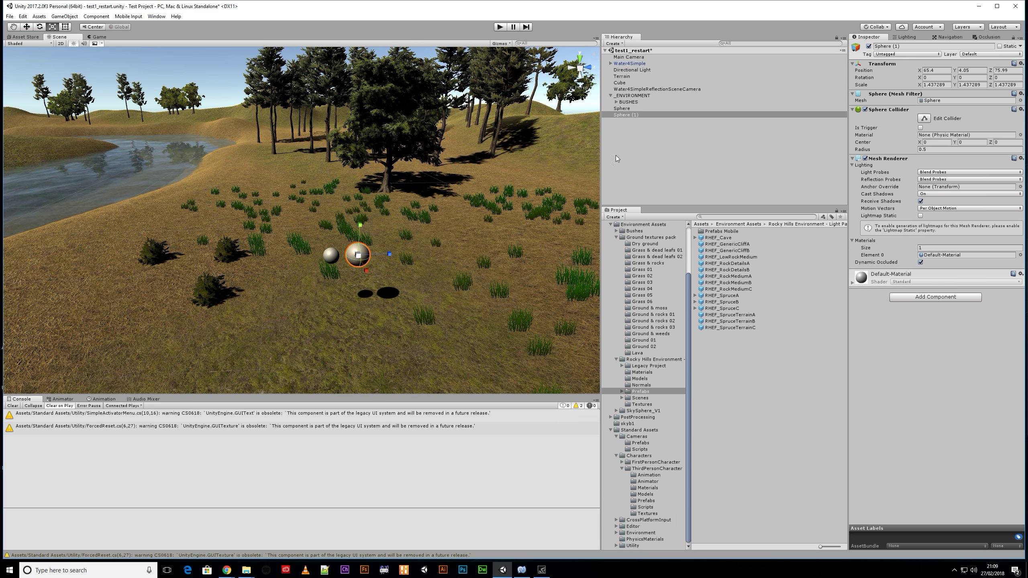
- Create an empty game object for the spheres, reset its transform and name it Spheres
{"action": "right_click", "coordinate": [644, 148]}
{"action": "left_click", "coordinate": [683, 215]}
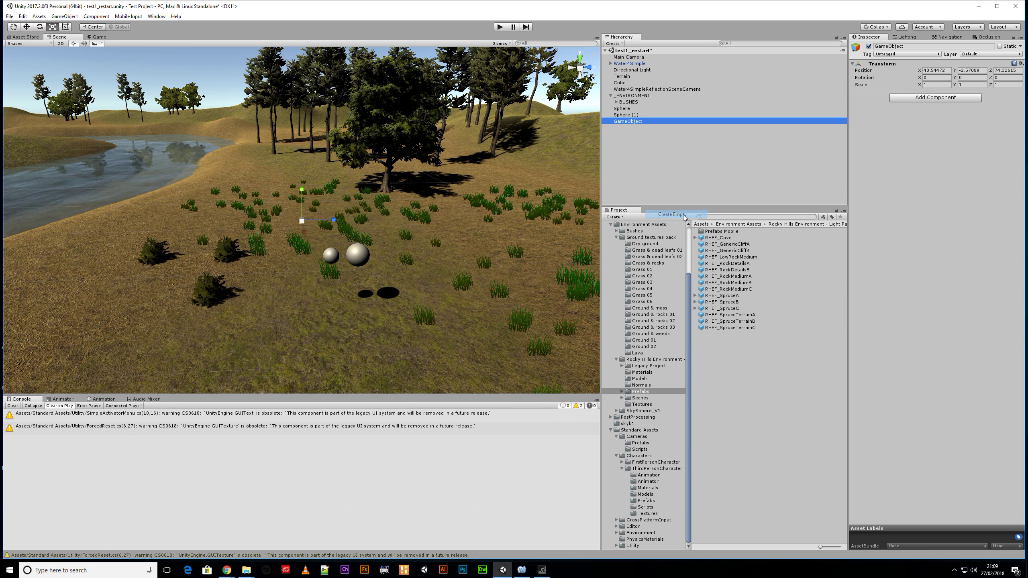
{"action": "left_click", "coordinate": [1021, 63]}
{"action": "left_click", "coordinate": [959, 70]}
{"action": "left_click", "coordinate": [907, 46]}
{"action": "type", "text": "Spheres"}
{"action": "key", "text": "Return"}
- Parent both spheres to the Spheres object and select that group
{"action": "left_click", "coordinate": [623, 109]}
{"action": "left_click", "coordinate": [626, 114], "text": "shift"}
{"action": "left_click_drag", "start_coordinate": [626, 114], "coordinate": [624, 124]}
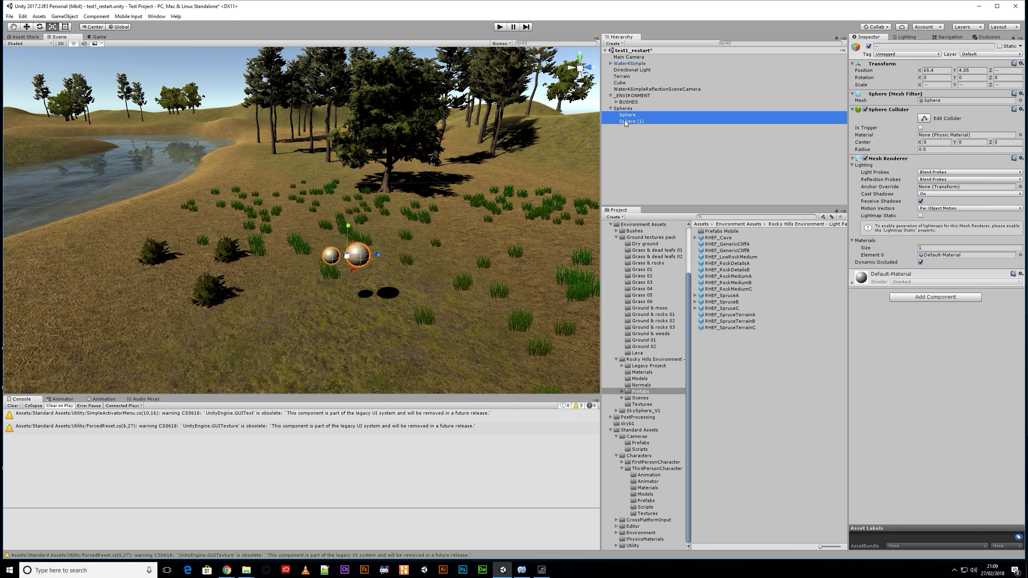
{"action": "left_click", "coordinate": [614, 109]}
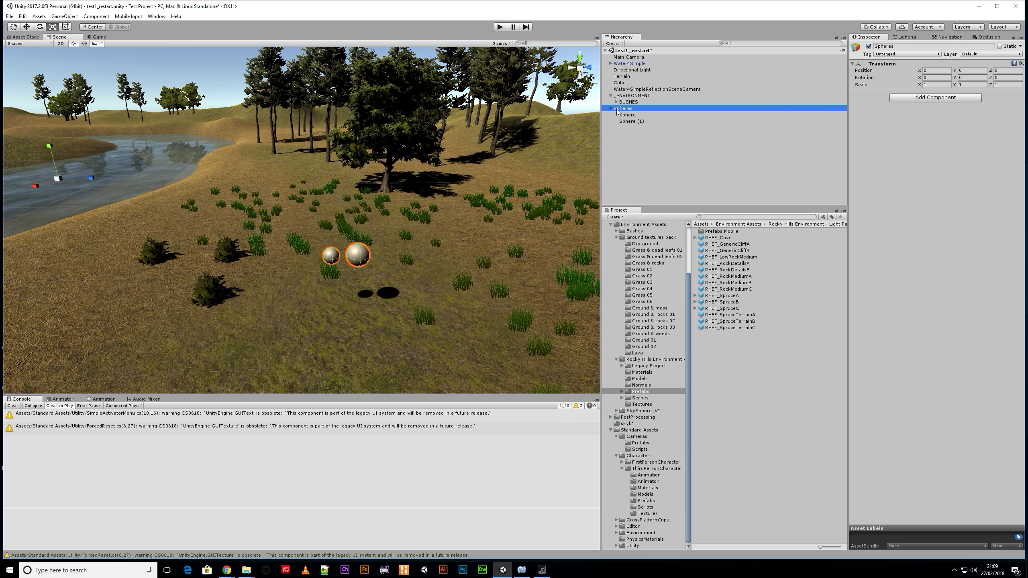
- Create a folder named _Prefabs directly under Assets in the project
{"action": "left_click_drag", "start_coordinate": [625, 109], "coordinate": [623, 261]}
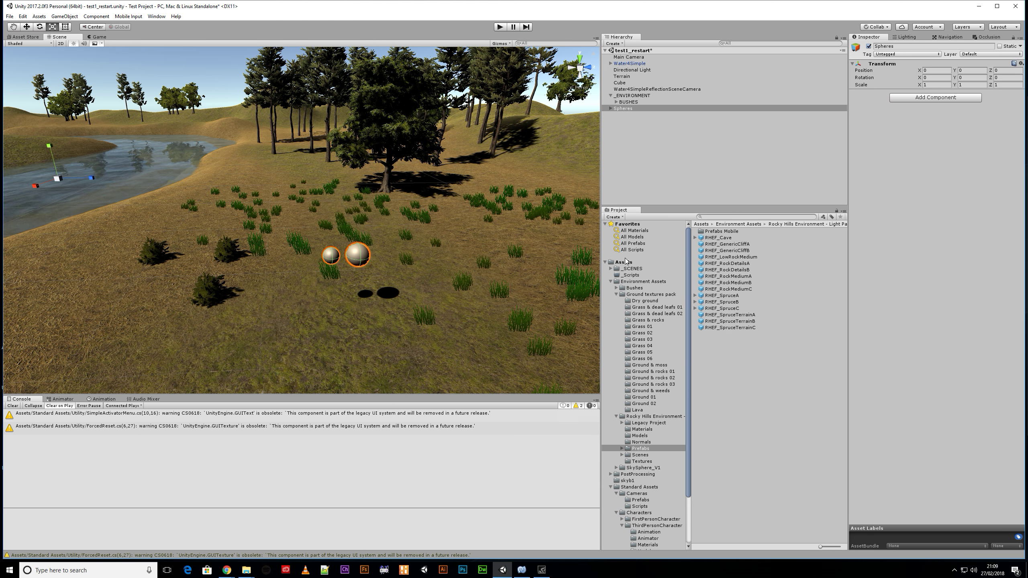
{"action": "right_click", "coordinate": [623, 262]}
{"action": "mouse_move", "coordinate": [657, 265]}
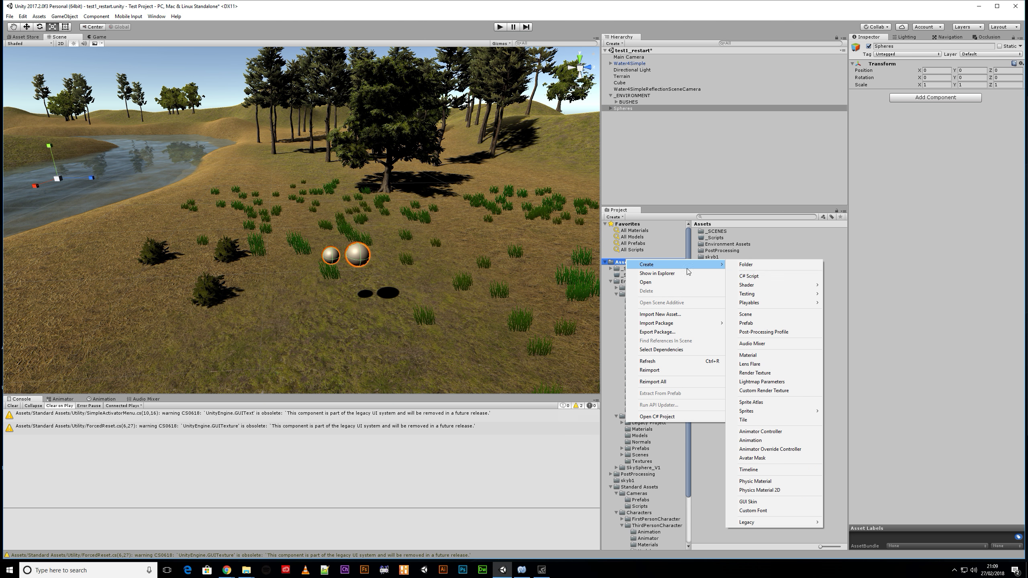
{"action": "left_click", "coordinate": [751, 265]}
{"action": "key", "text": "BackSpace"}
{"action": "type", "text": "_Prefabs"}
{"action": "key", "text": "Return"}
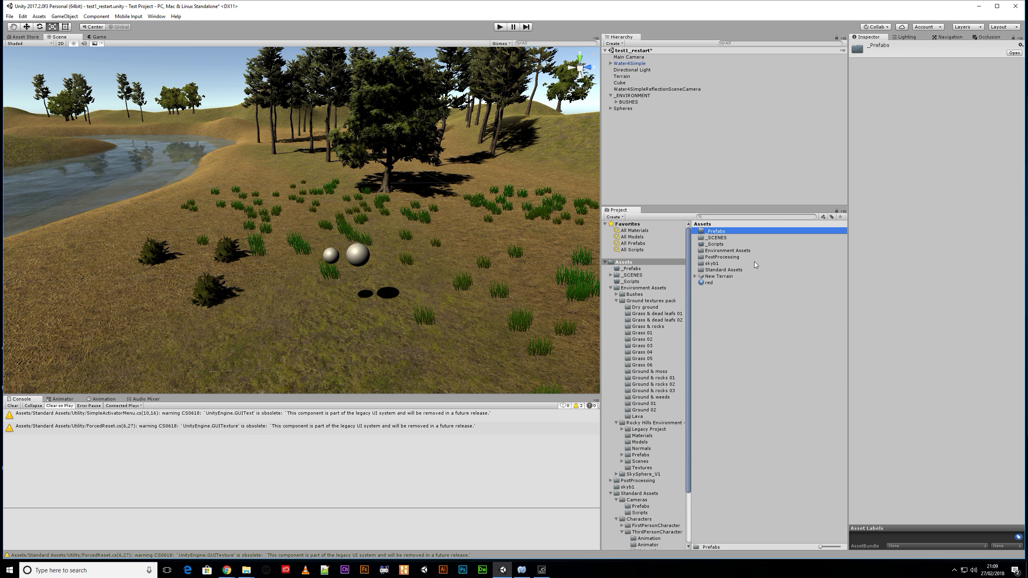
- Save the Spheres group as a prefab in the _Prefabs folder and add an instance of that prefab to the scene
{"action": "left_click_drag", "start_coordinate": [627, 110], "coordinate": [726, 230]}
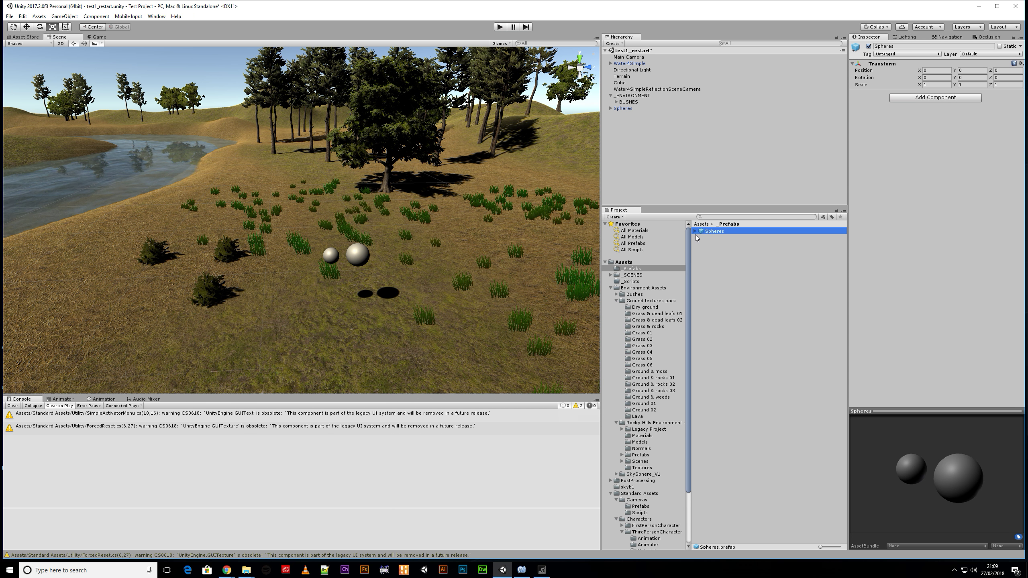
{"action": "left_click", "coordinate": [624, 113]}
{"action": "left_click_drag", "start_coordinate": [718, 230], "coordinate": [647, 175]}
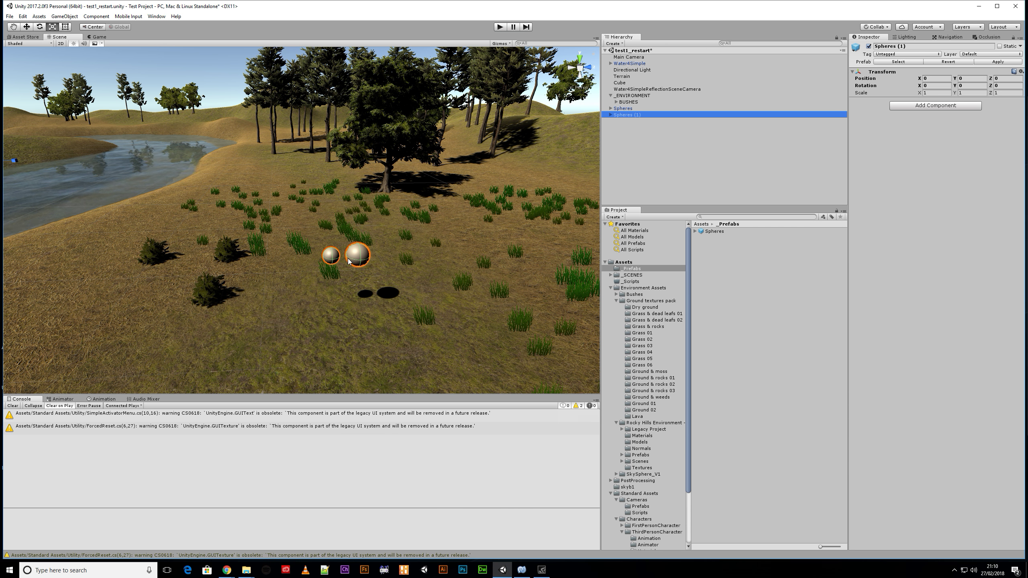
- Move the new Spheres instance away from the original pair along the Z axis, to about Z 7.6
{"action": "key", "text": "e"}
{"action": "key", "text": "w"}
{"action": "key", "text": "e"}
{"action": "left_click", "coordinate": [29, 27]}
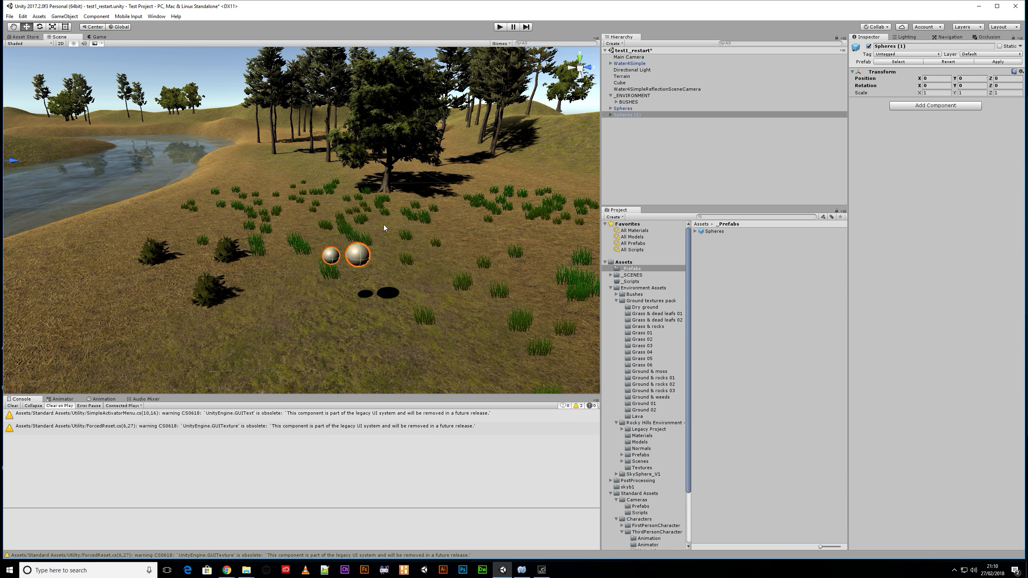
{"action": "left_click", "coordinate": [611, 141]}
{"action": "left_click", "coordinate": [625, 116]}
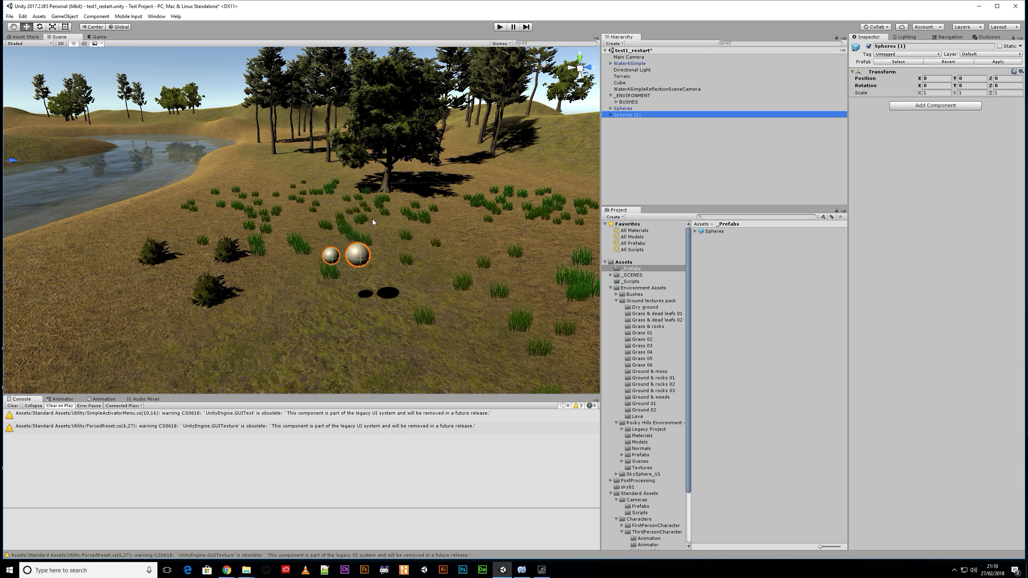
{"action": "scroll", "coordinate": [372, 275], "scroll_direction": "down", "scroll_amount": 3}
{"action": "left_click_drag", "start_coordinate": [49, 167], "coordinate": [79, 168]}
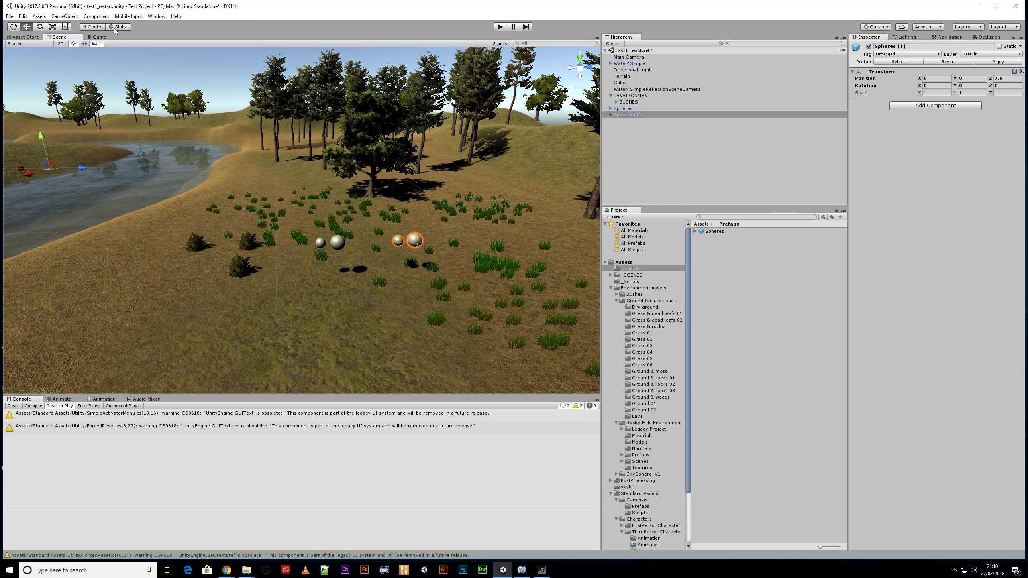
- Set the transform handles to Center placement and Local orientation
{"action": "left_click", "coordinate": [94, 28]}
{"action": "left_click", "coordinate": [119, 27]}
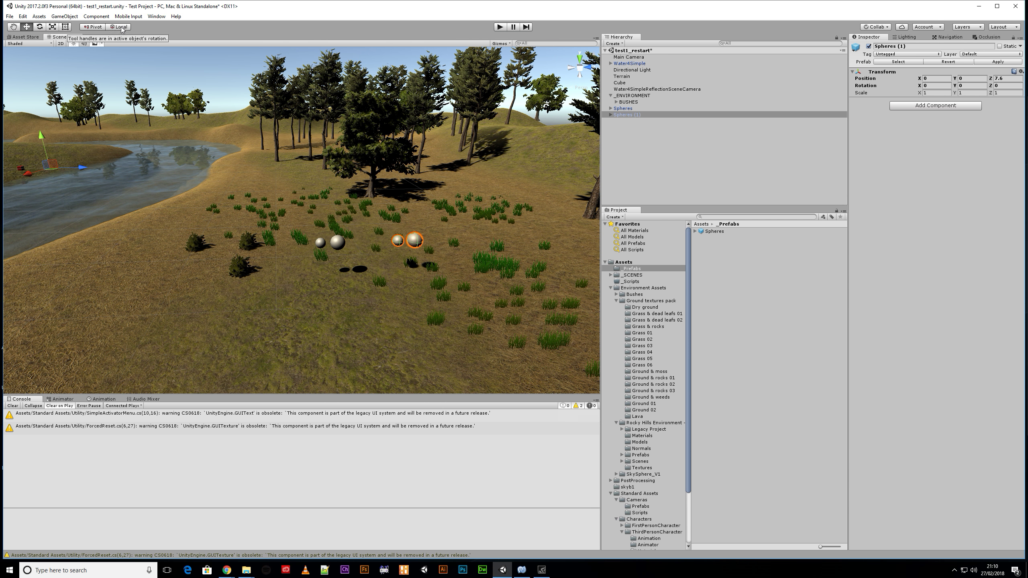
{"action": "left_click", "coordinate": [97, 28]}
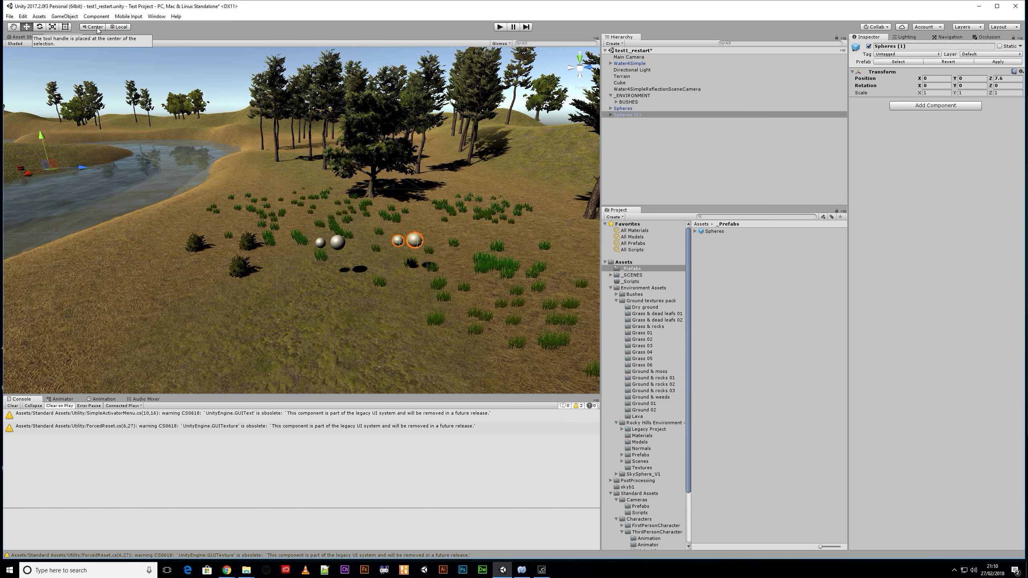
- Move the Spheres (1) group farther along the Z axis, to Z 16
{"action": "left_click", "coordinate": [646, 146]}
{"action": "left_click", "coordinate": [633, 114]}
{"action": "left_click_drag", "start_coordinate": [94, 169], "coordinate": [121, 172]}
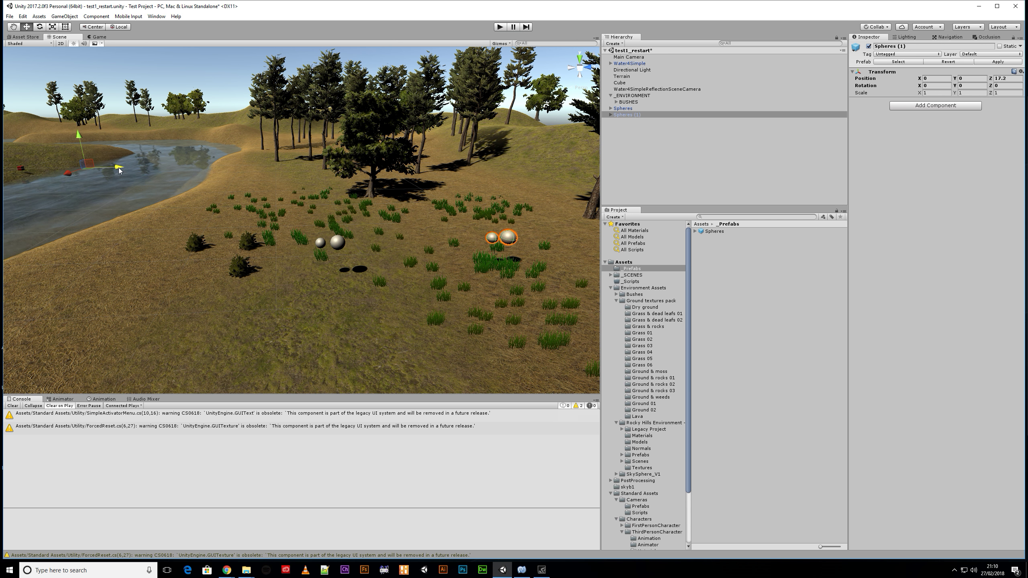
{"action": "left_click_drag", "start_coordinate": [120, 172], "coordinate": [114, 170]}
- Select both child spheres inside Spheres (1) and examine them in the top view and the orthographic right view
{"action": "left_click", "coordinate": [610, 115]}
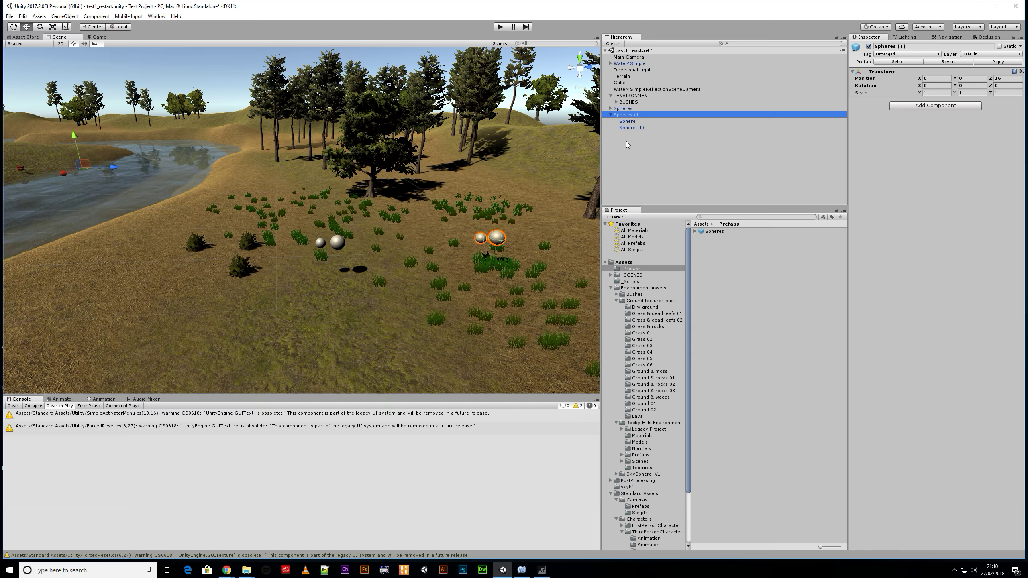
{"action": "left_click", "coordinate": [627, 122]}
{"action": "left_click", "coordinate": [631, 128], "text": "shift"}
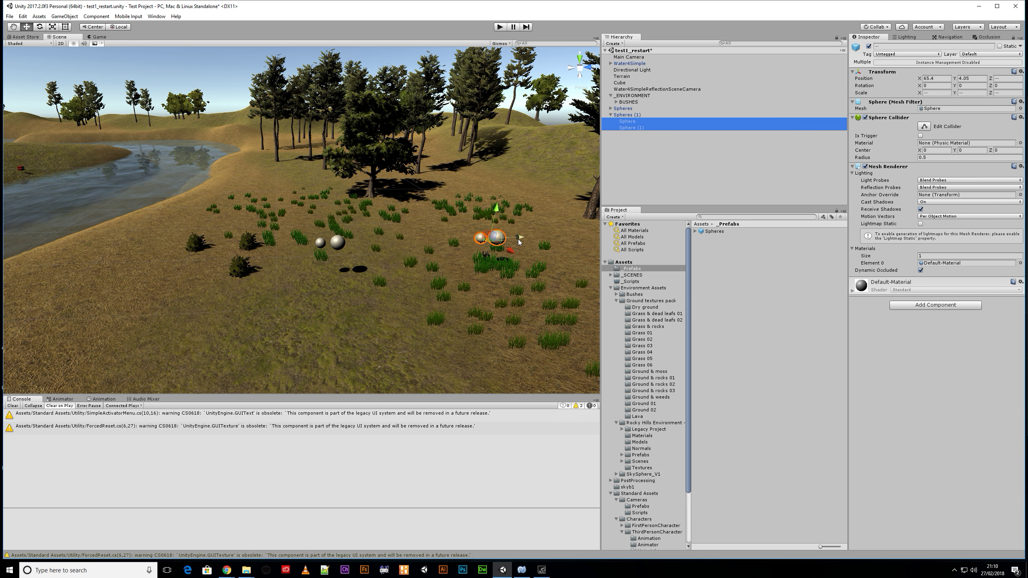
{"action": "right_click_drag", "start_coordinate": [518, 236], "coordinate": [520, 286]}
{"action": "left_click", "coordinate": [578, 60]}
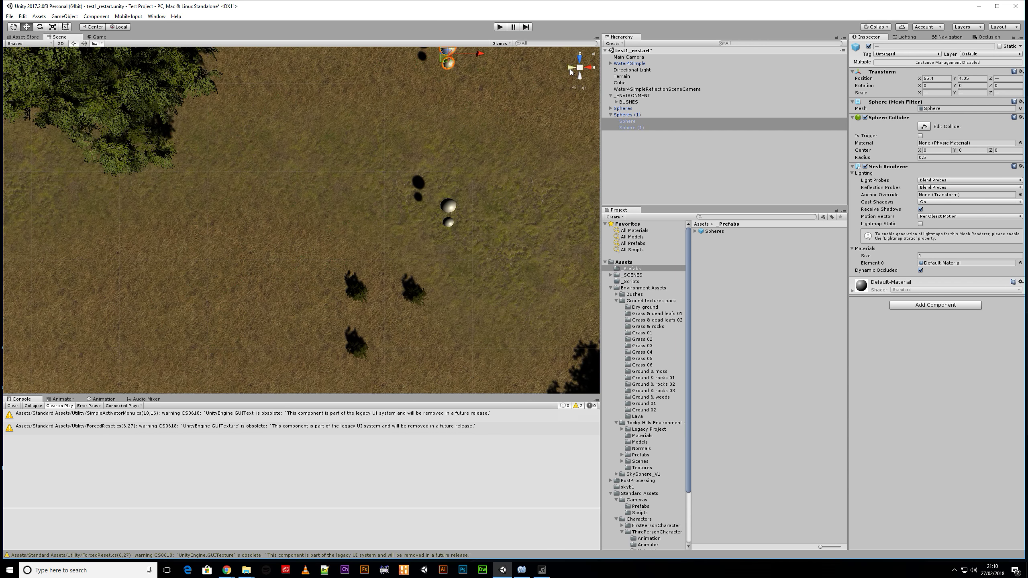
{"action": "left_click", "coordinate": [589, 69]}
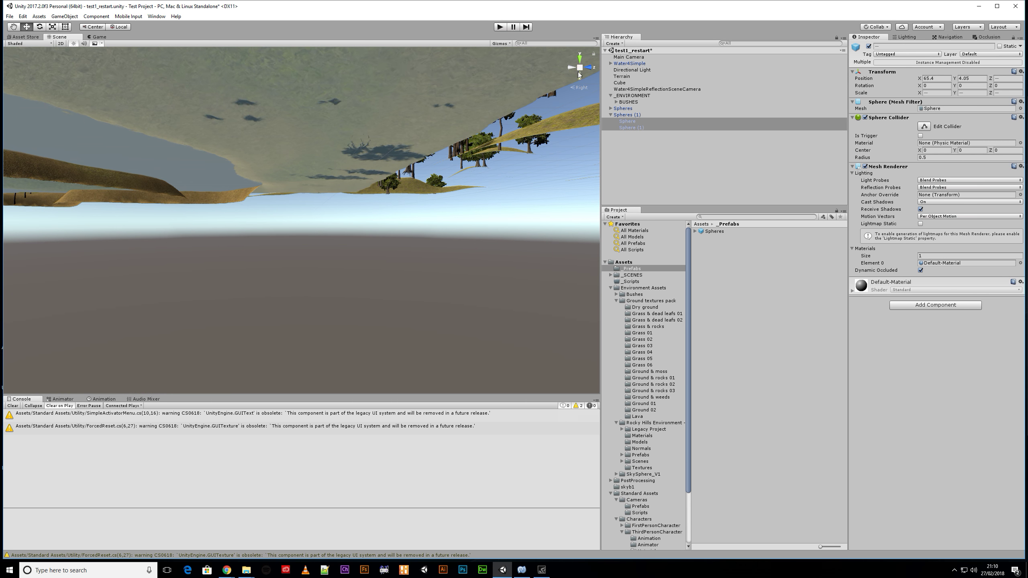
{"action": "left_click", "coordinate": [580, 68]}
{"action": "middle_click_drag", "start_coordinate": [363, 142], "coordinate": [362, 300]}
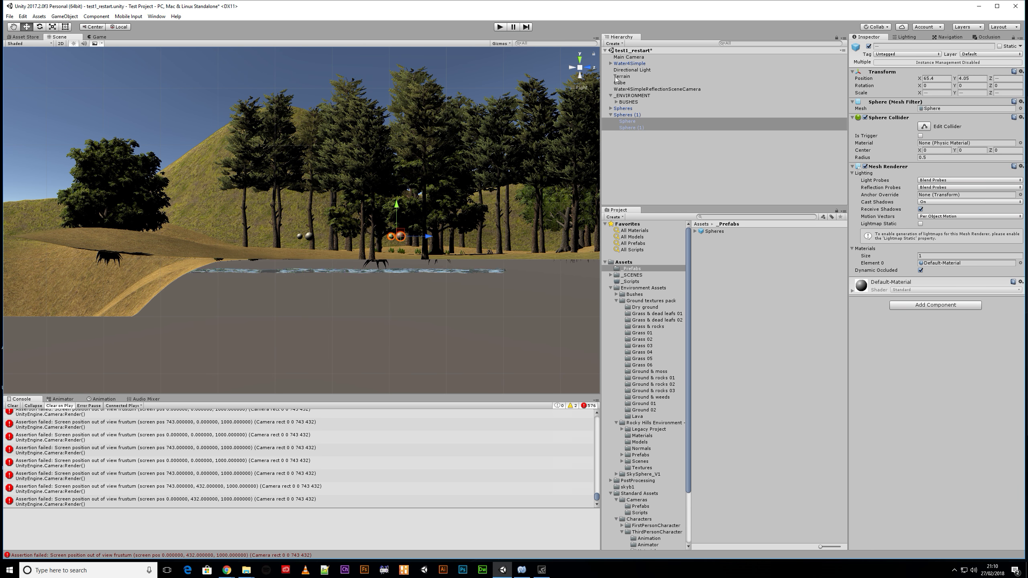
- Return to perspective projection, switch to the front view and clear the logged console errors
{"action": "left_click", "coordinate": [580, 68]}
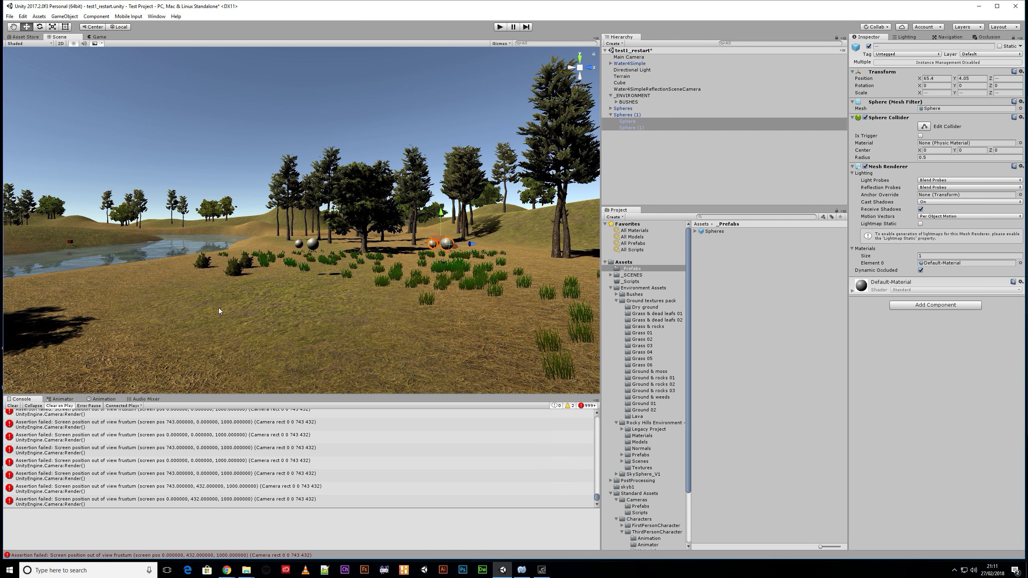
{"action": "middle_click_drag", "start_coordinate": [265, 300], "coordinate": [391, 345]}
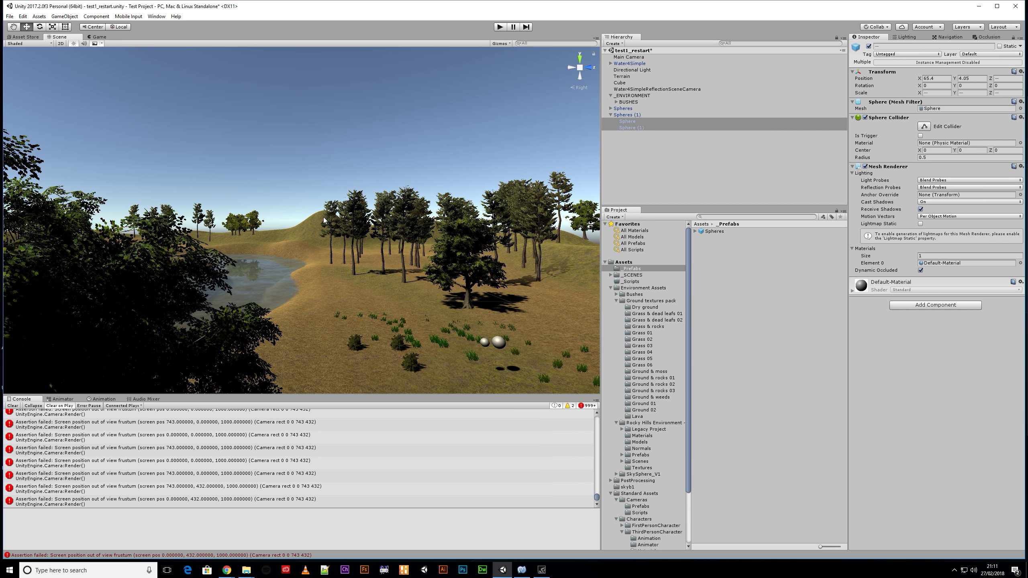
{"action": "right_click_drag", "start_coordinate": [436, 286], "coordinate": [531, 55]}
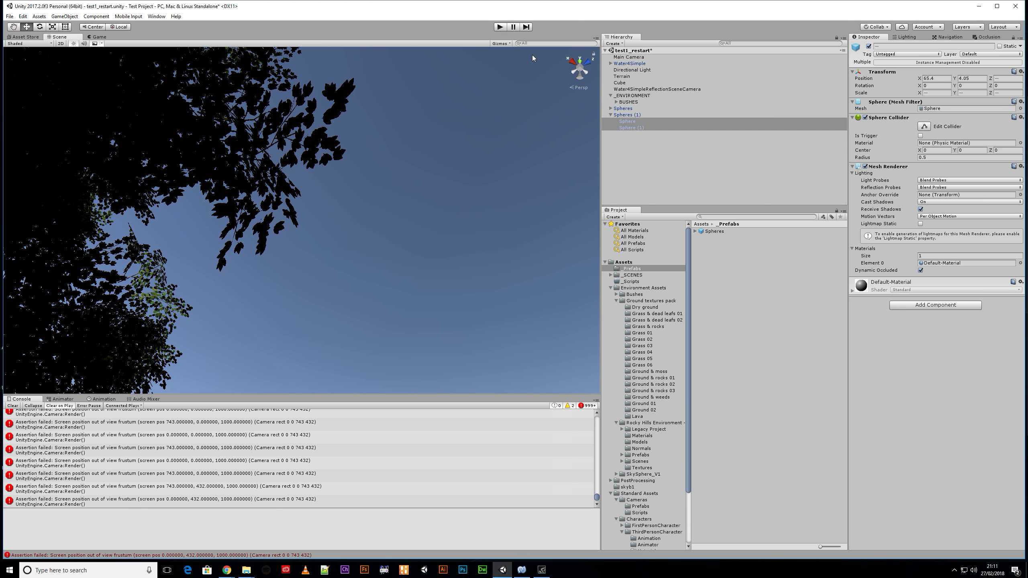
{"action": "left_click", "coordinate": [584, 62]}
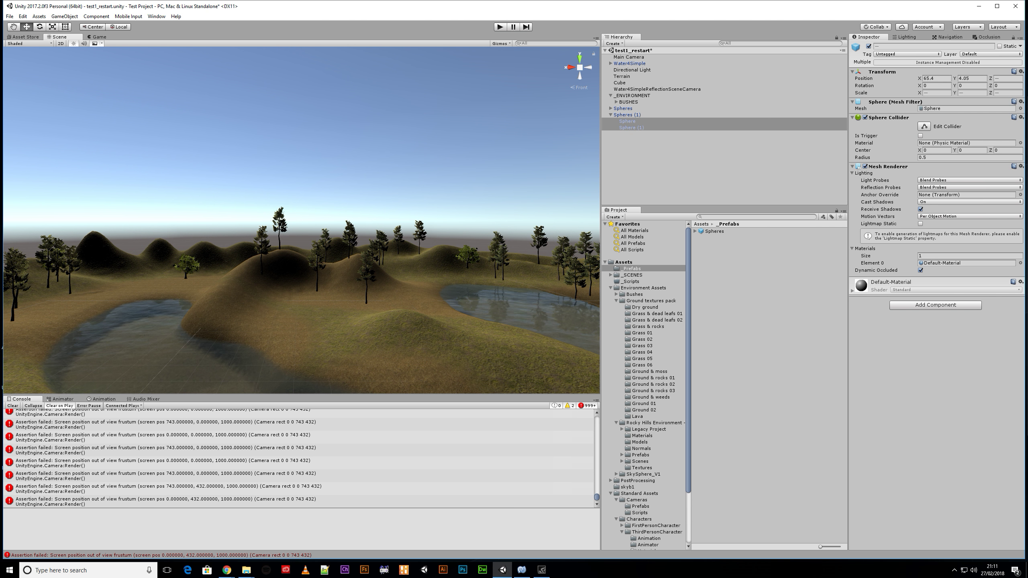
{"action": "left_click", "coordinate": [13, 405]}
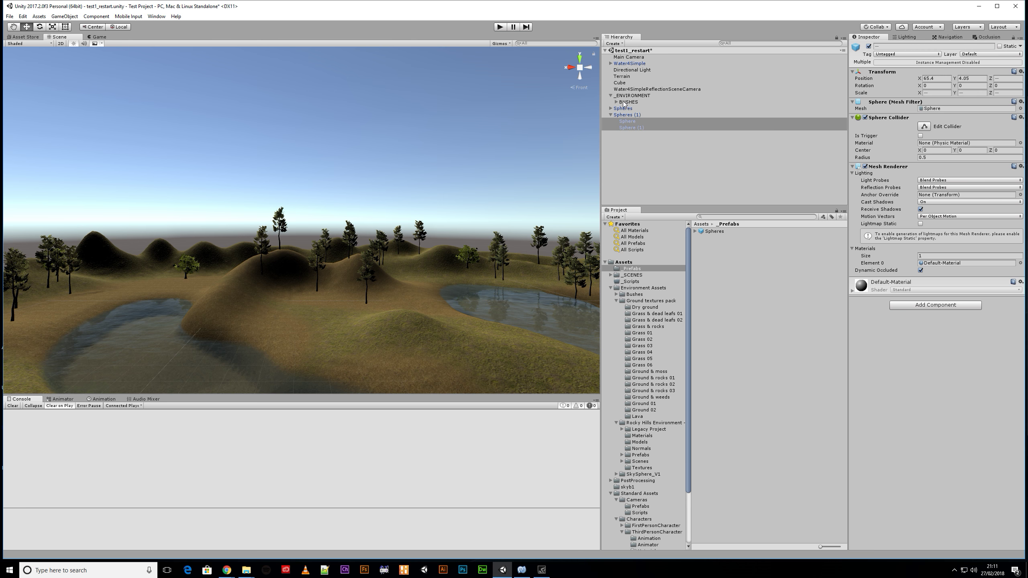
- Compare the scene in the top and front views, toggling the front view between perspective and orthographic projection
{"action": "left_click", "coordinate": [579, 60]}
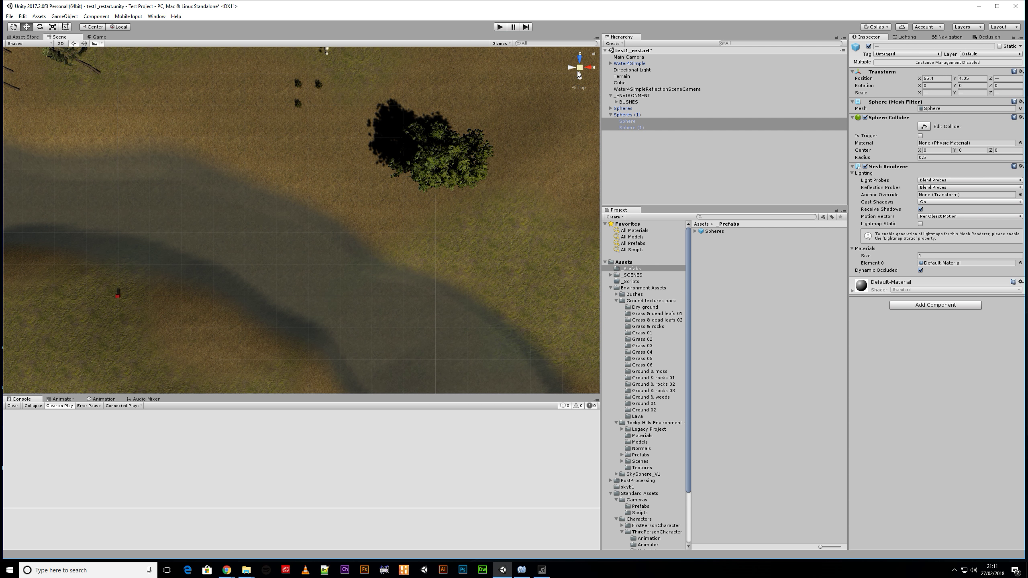
{"action": "left_click", "coordinate": [579, 59]}
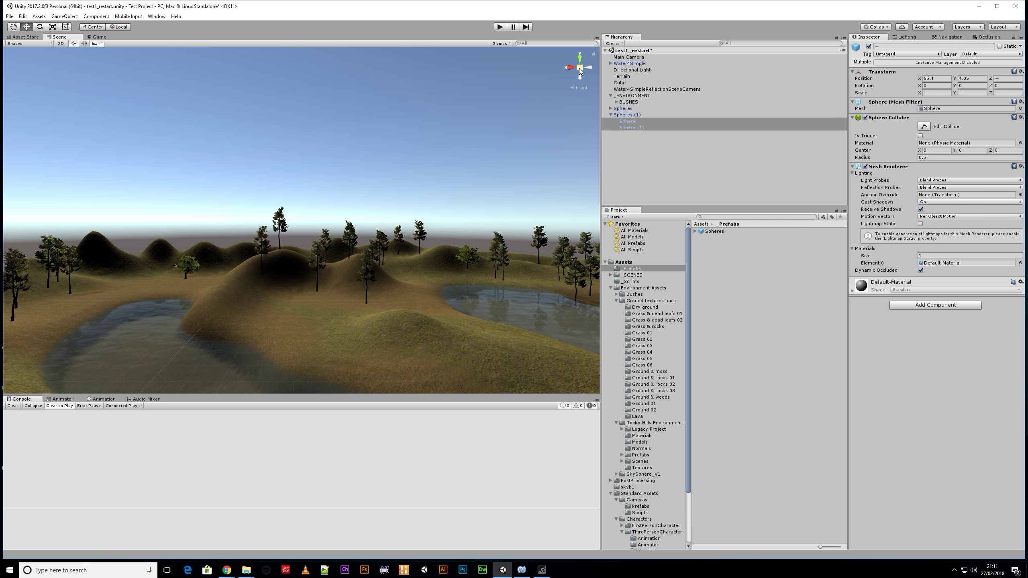
{"action": "left_click", "coordinate": [579, 68]}
{"action": "middle_click_drag", "start_coordinate": [480, 316], "coordinate": [470, 91]}
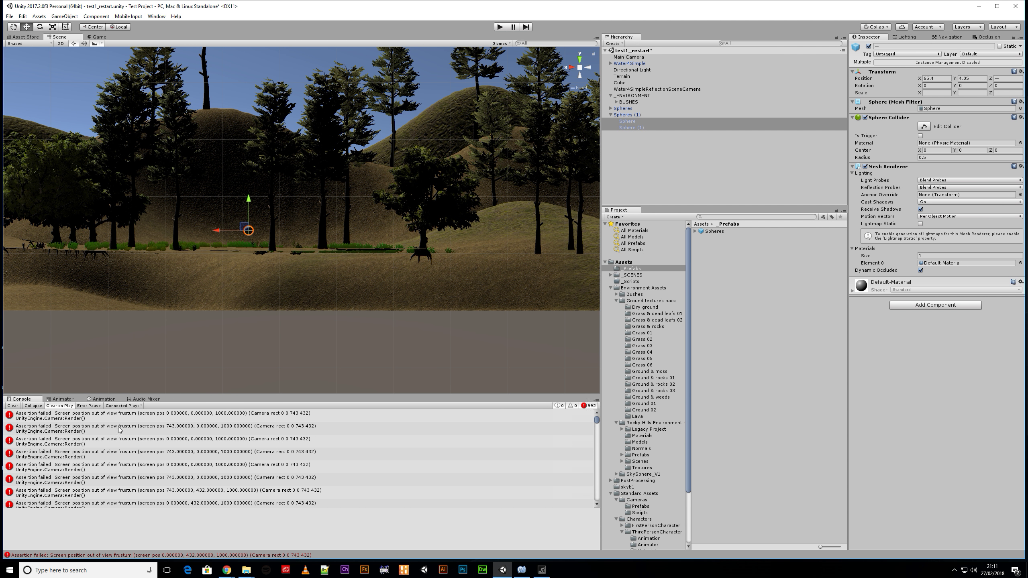
{"action": "left_click", "coordinate": [579, 68]}
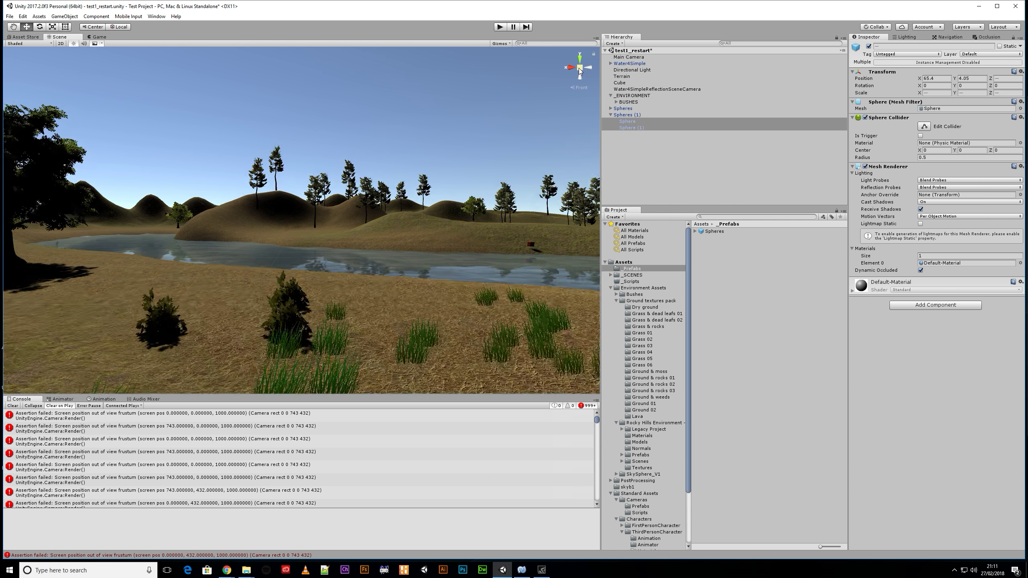
{"action": "key", "text": "f"}
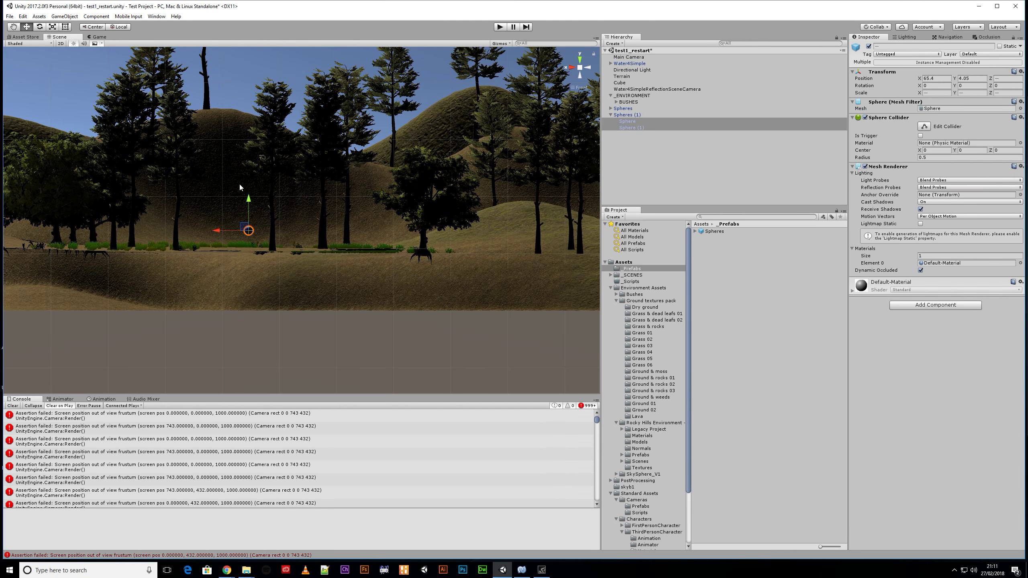
- Examine the whole terrain layout from above and from the right side, then return to perspective projection
{"action": "left_click", "coordinate": [580, 59]}
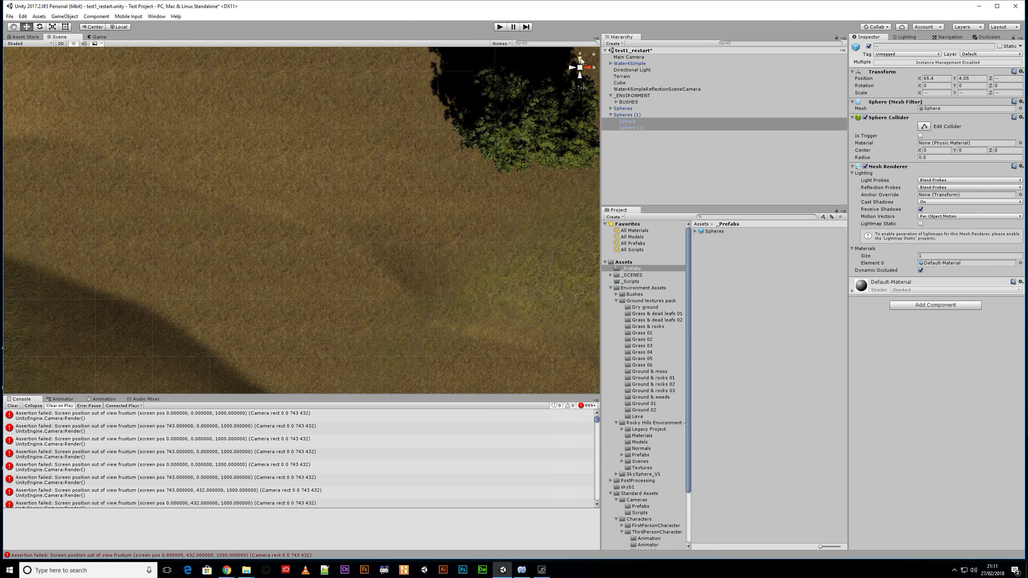
{"action": "scroll", "coordinate": [329, 277], "scroll_direction": "down", "scroll_amount": 5}
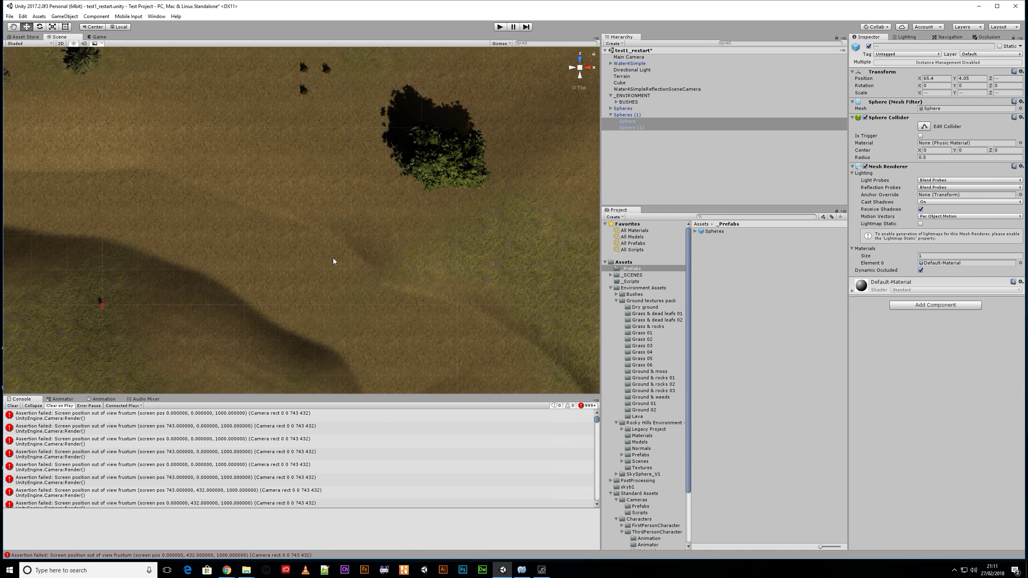
{"action": "scroll", "coordinate": [332, 258], "scroll_direction": "down", "scroll_amount": 3}
{"action": "scroll", "coordinate": [335, 258], "scroll_direction": "down", "scroll_amount": 15}
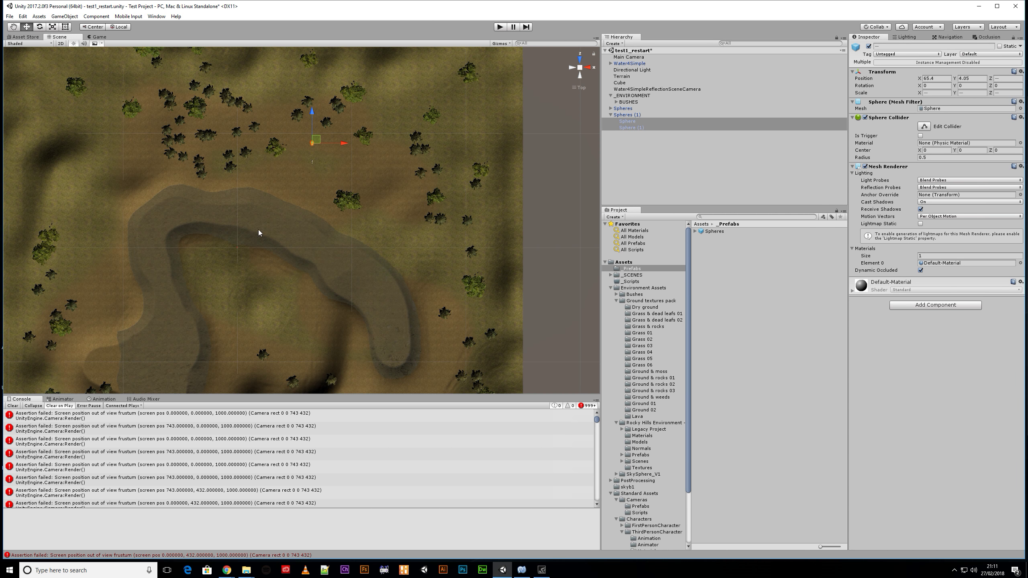
{"action": "middle_click_drag", "start_coordinate": [260, 227], "coordinate": [396, 244]}
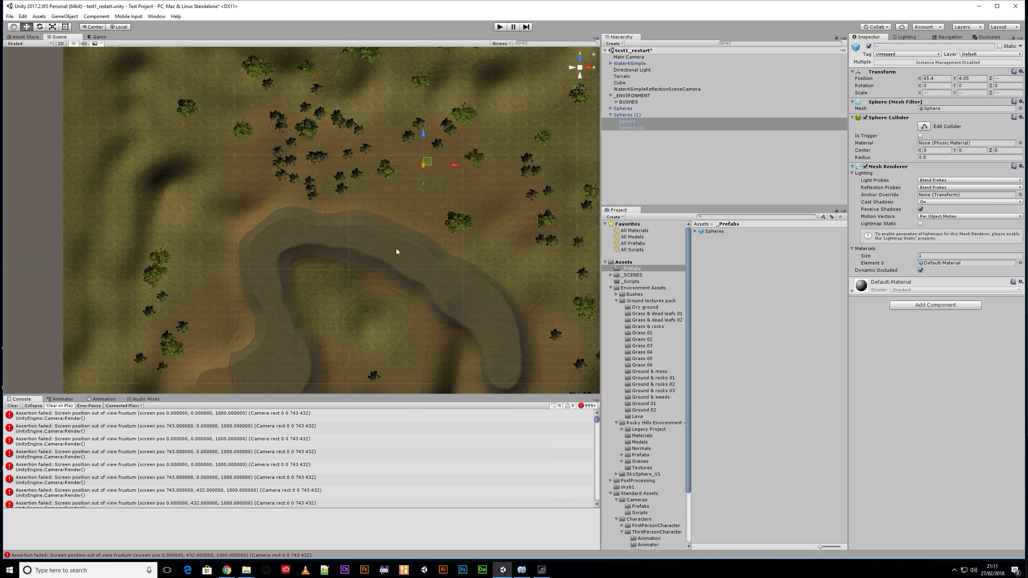
{"action": "left_click", "coordinate": [587, 68]}
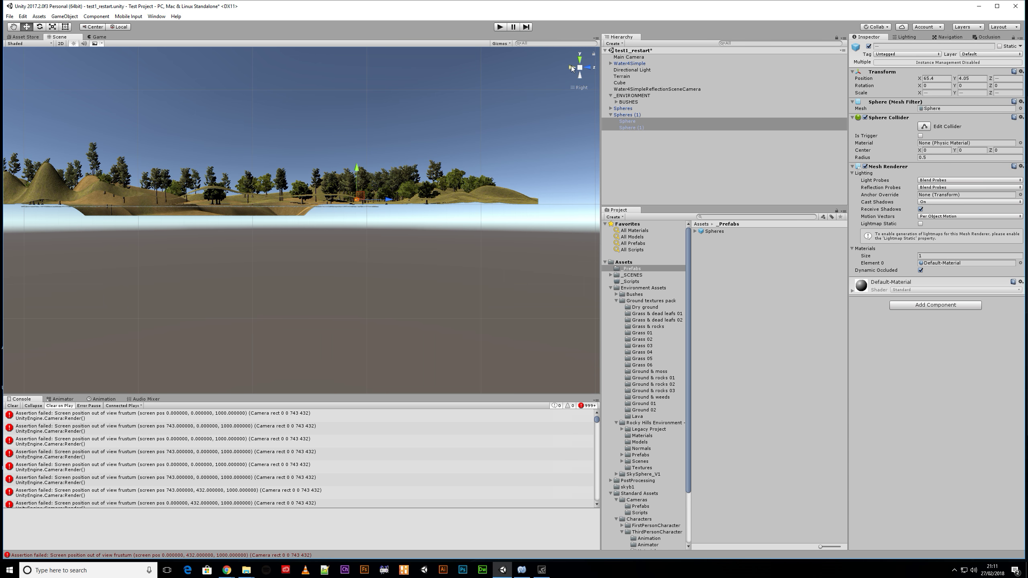
{"action": "left_click", "coordinate": [579, 68]}
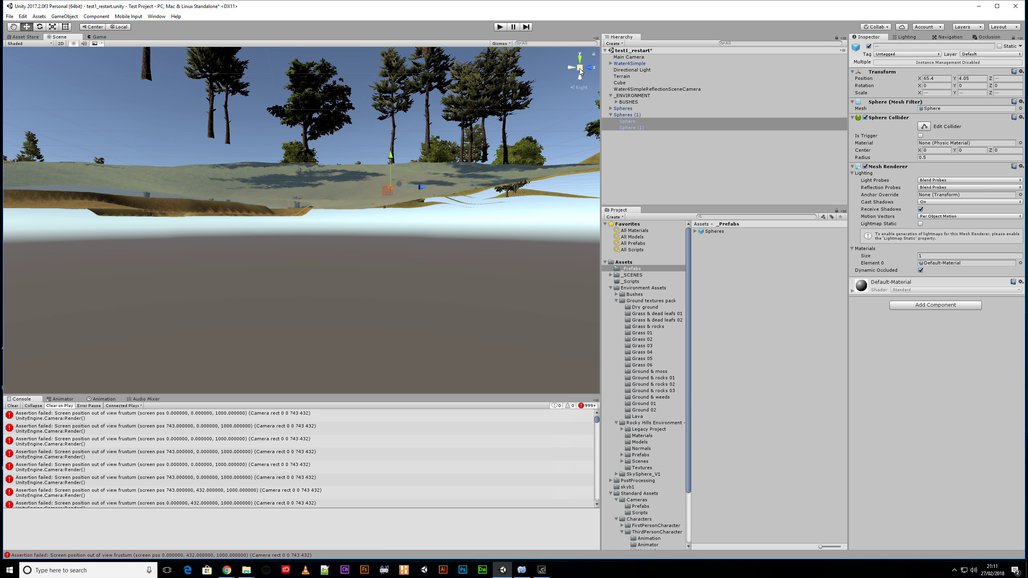
- View the terrain at an elevated perspective angle, clear the console and select the Spheres (1) parent object
{"action": "middle_click_drag", "start_coordinate": [419, 124], "coordinate": [462, 185]}
{"action": "right_click_drag", "start_coordinate": [360, 261], "coordinate": [445, 293]}
{"action": "middle_click_drag", "start_coordinate": [444, 294], "coordinate": [456, 306]}
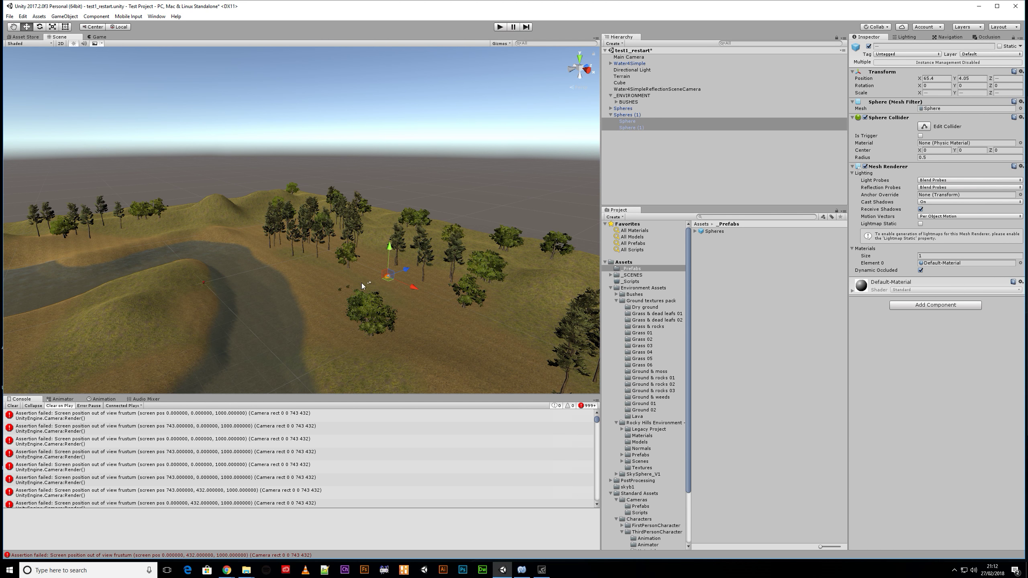
{"action": "left_click_drag", "start_coordinate": [407, 271], "coordinate": [363, 285]}
{"action": "left_click", "coordinate": [13, 406]}
{"action": "middle_click_drag", "start_coordinate": [457, 283], "coordinate": [404, 286]}
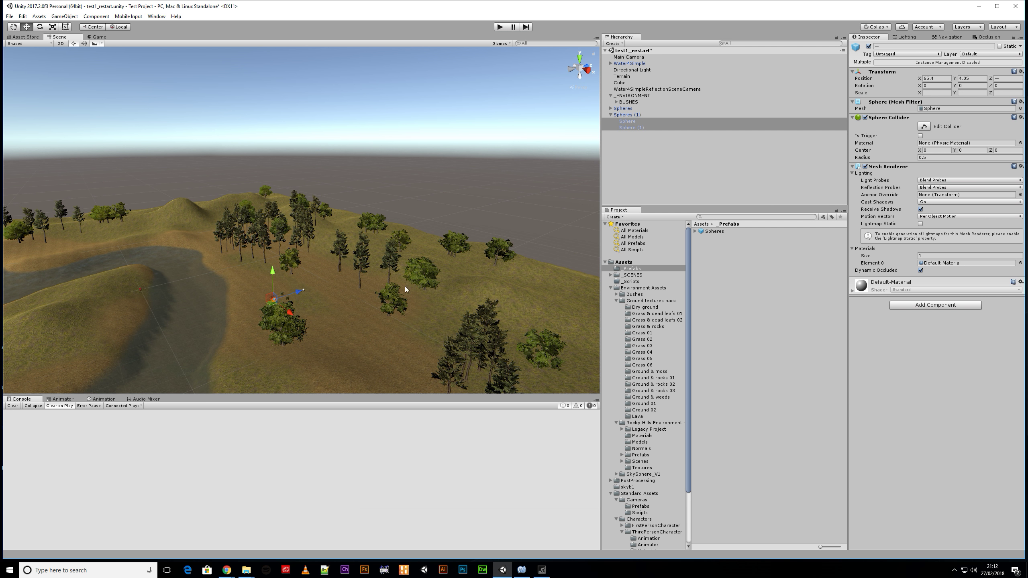
{"action": "left_click", "coordinate": [634, 115]}
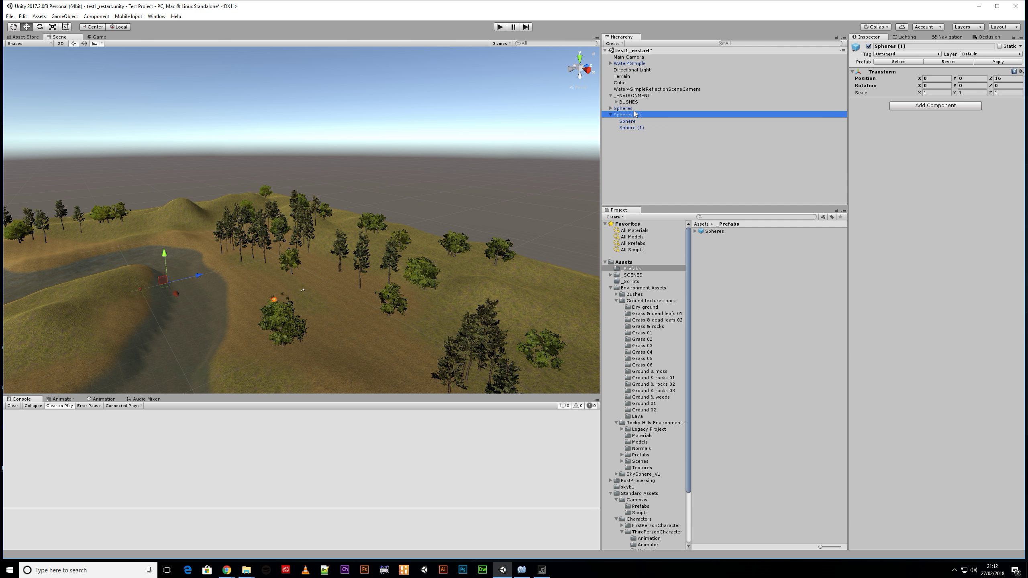
- Delete the Spheres (1) object from the scene and select the remaining Spheres parent object
{"action": "key", "text": "Delete"}
{"action": "left_click", "coordinate": [623, 109]}
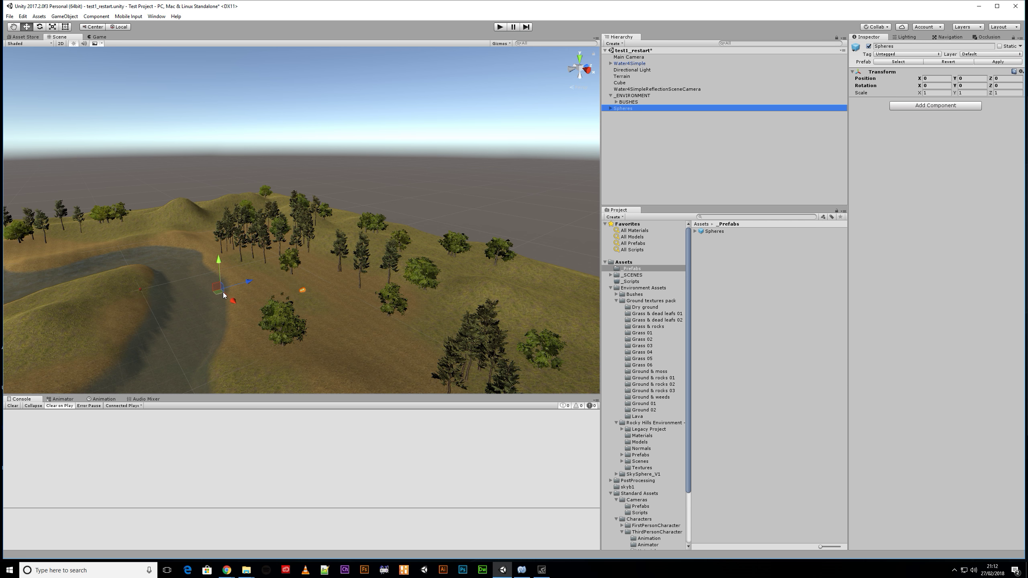
- Expand the Spheres prefab in the _Prefabs folder and set its first Sphere's X scale to 2.37
{"action": "scroll", "coordinate": [341, 271], "scroll_direction": "up", "scroll_amount": 3}
{"action": "middle_click_drag", "start_coordinate": [263, 374], "coordinate": [364, 307]}
{"action": "scroll", "coordinate": [502, 254], "scroll_direction": "up", "scroll_amount": 5}
{"action": "middle_click_drag", "start_coordinate": [509, 247], "coordinate": [456, 330]}
{"action": "left_click", "coordinate": [696, 231]}
{"action": "left_click", "coordinate": [719, 237]}
{"action": "left_click_drag", "start_coordinate": [922, 86], "coordinate": [945, 92]}
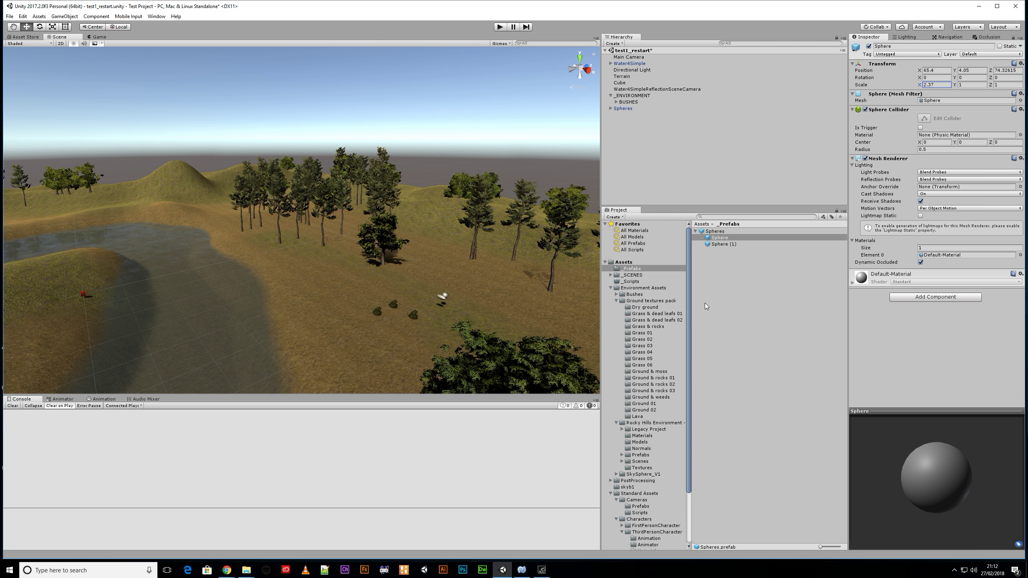
- Place a duplicate of the scene's Spheres object beside the original and set the prefab Sphere's Y scale to 4.13
{"action": "left_click_drag", "start_coordinate": [629, 116], "coordinate": [626, 109]}
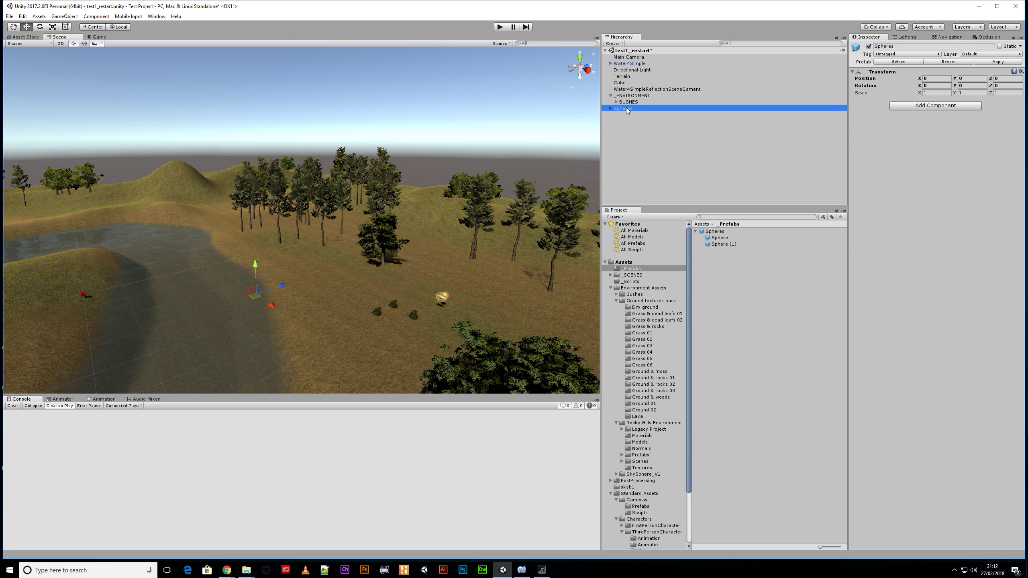
{"action": "left_click_drag", "start_coordinate": [253, 300], "coordinate": [227, 309]}
{"action": "left_click", "coordinate": [719, 238]}
{"action": "left_click", "coordinate": [970, 85]}
{"action": "left_click_drag", "start_coordinate": [970, 84], "coordinate": [1000, 93]}
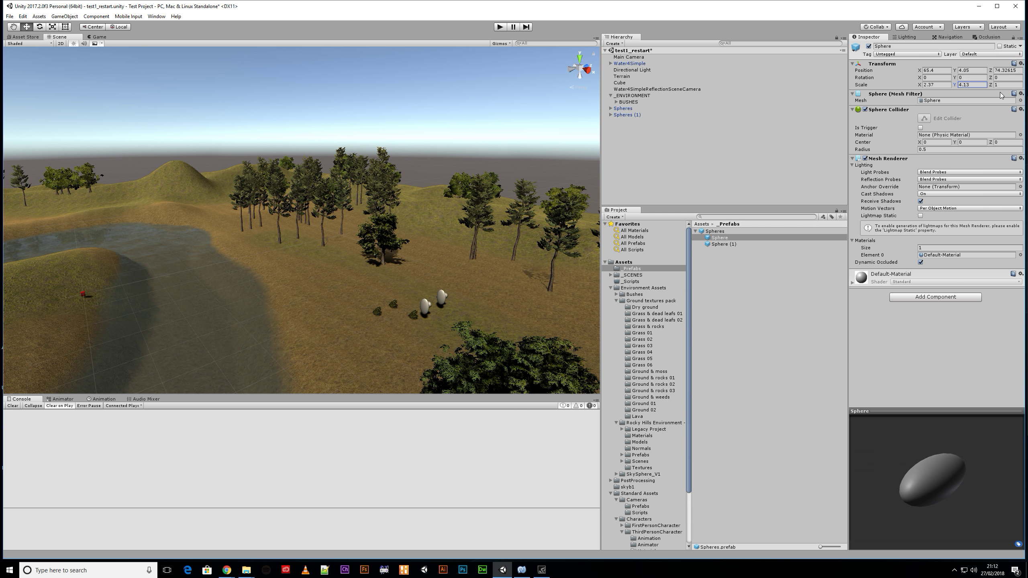
- Delete both Spheres objects, the original and its duplicate, from the scene hierarchy
{"action": "left_click", "coordinate": [795, 138]}
{"action": "left_click", "coordinate": [622, 114]}
{"action": "left_click", "coordinate": [623, 108], "text": "shift"}
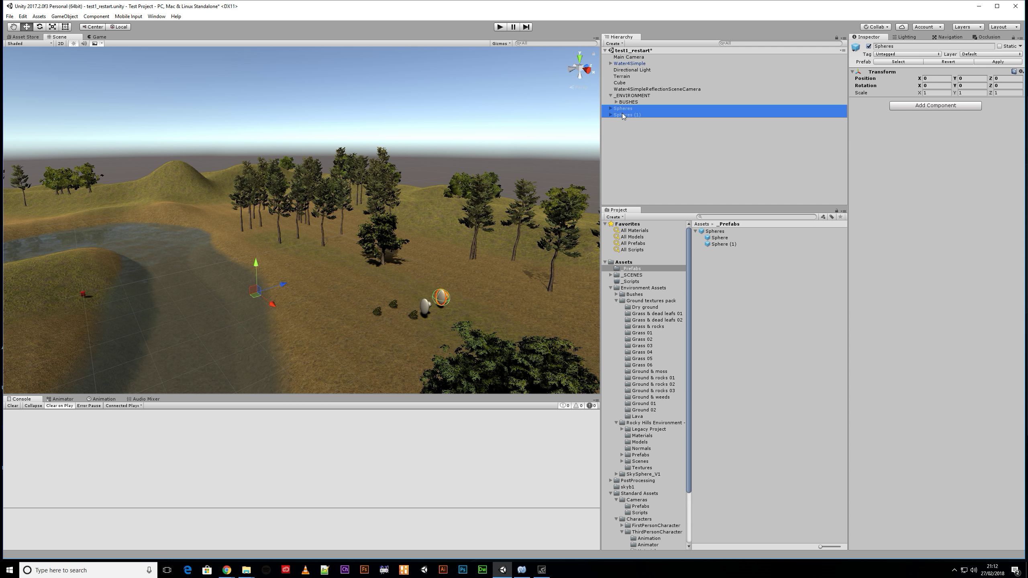
{"action": "key", "text": "Delete"}
{"action": "left_click", "coordinate": [719, 233]}
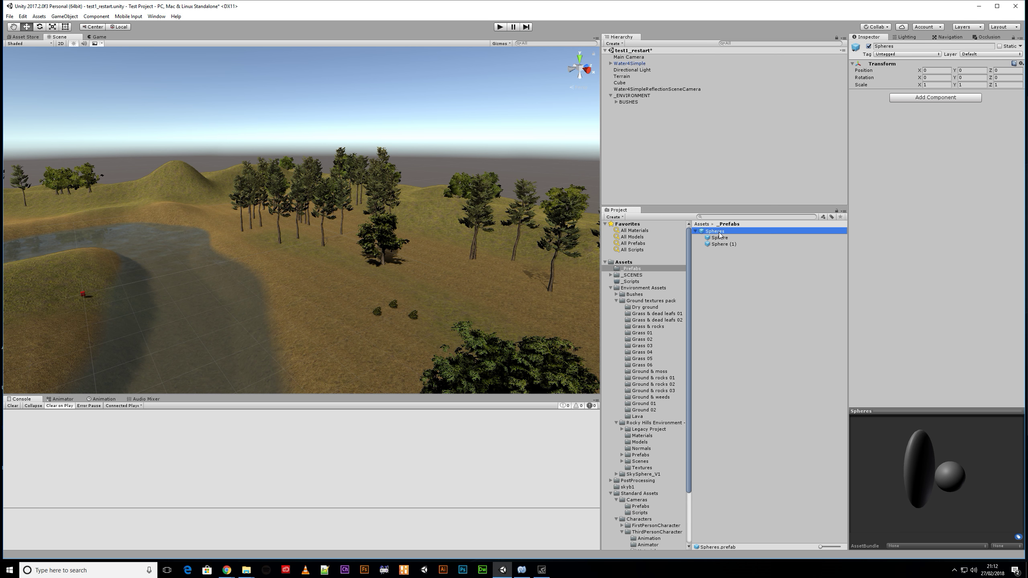
{"action": "key", "text": "Delete"}
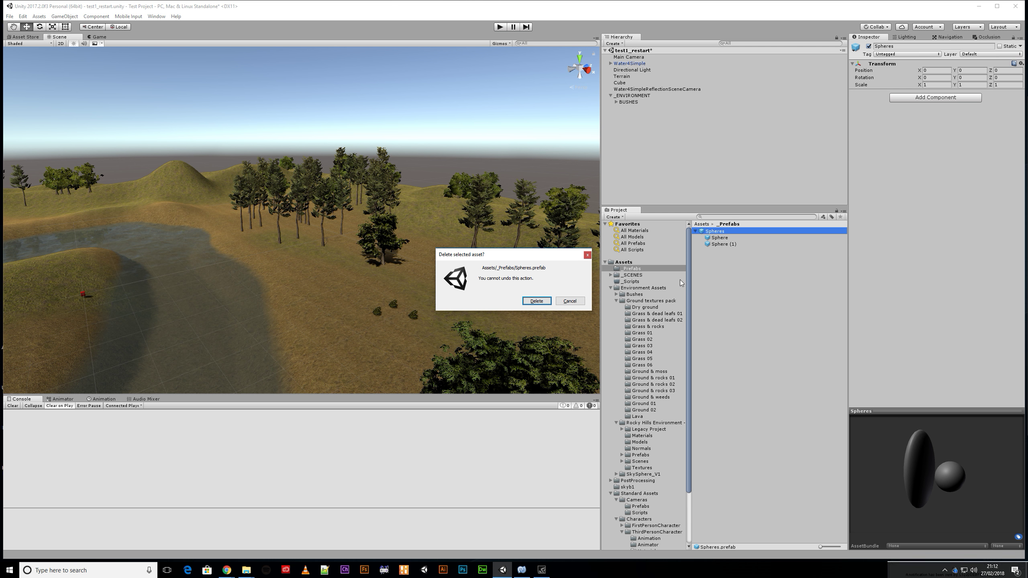
{"action": "left_click", "coordinate": [569, 301]}
- Reveal the Spheres prefab's file in Windows Explorer, then close the _Prefabs folder window
{"action": "right_click", "coordinate": [714, 232]}
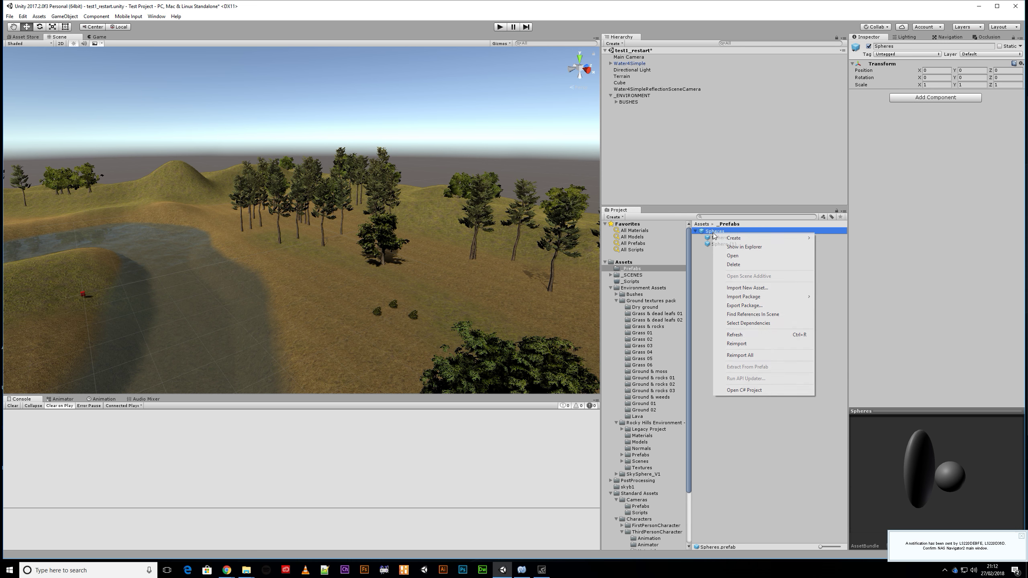
{"action": "left_click", "coordinate": [752, 247]}
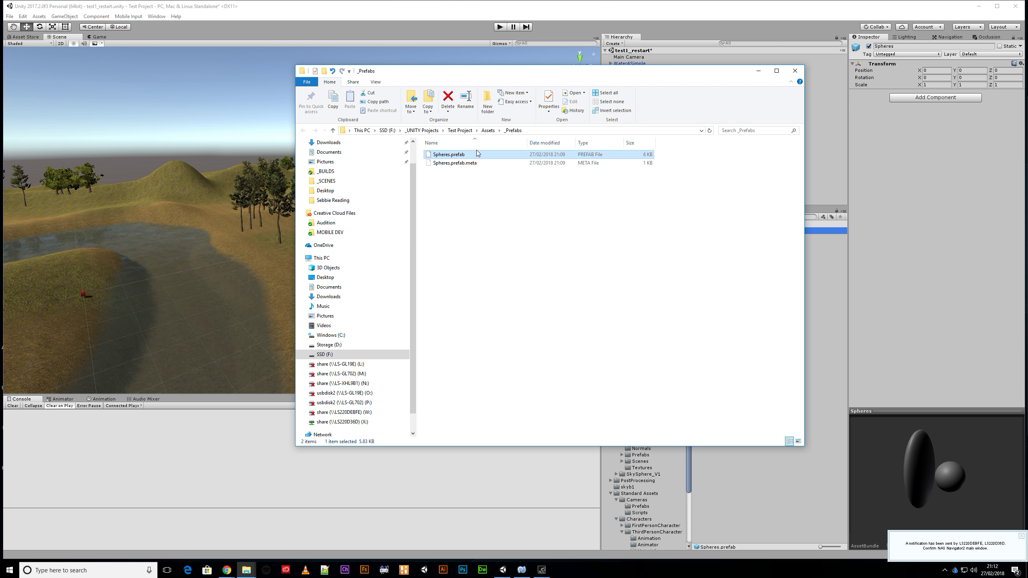
{"action": "left_click", "coordinate": [794, 71]}
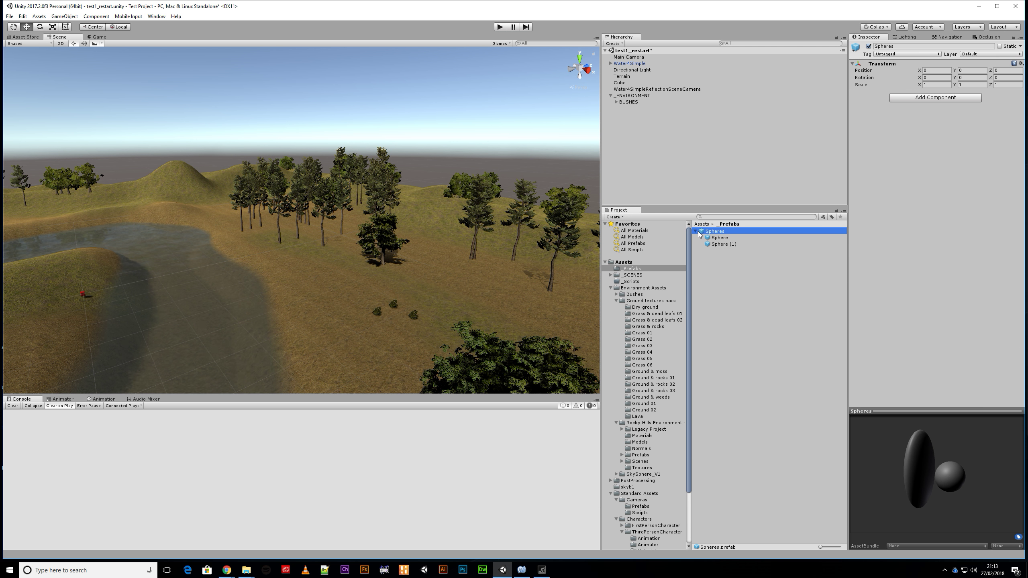
- Permanently delete the Spheres prefab asset from the _Prefabs folder
{"action": "key", "text": "Delete"}
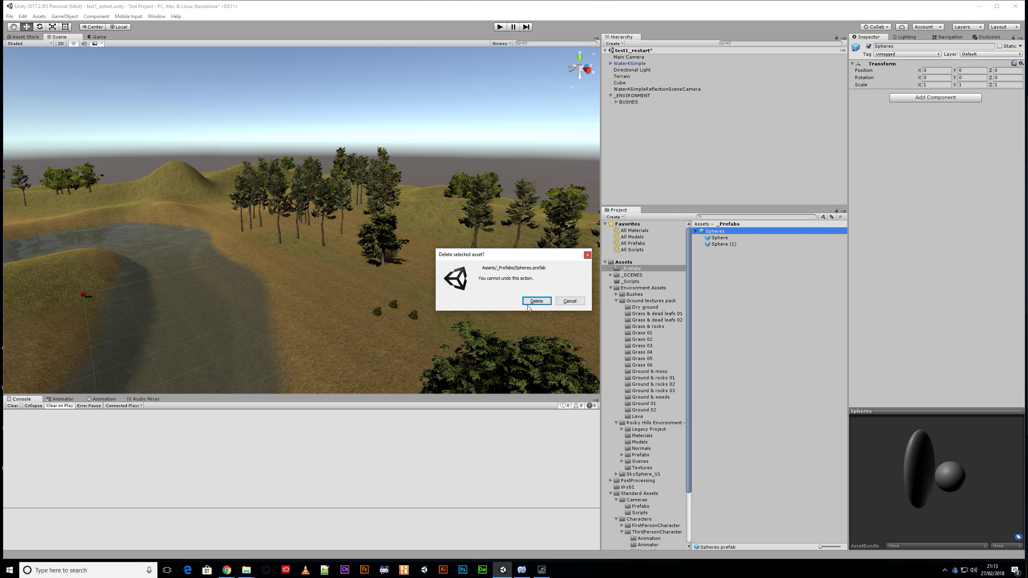
{"action": "left_click", "coordinate": [541, 301]}
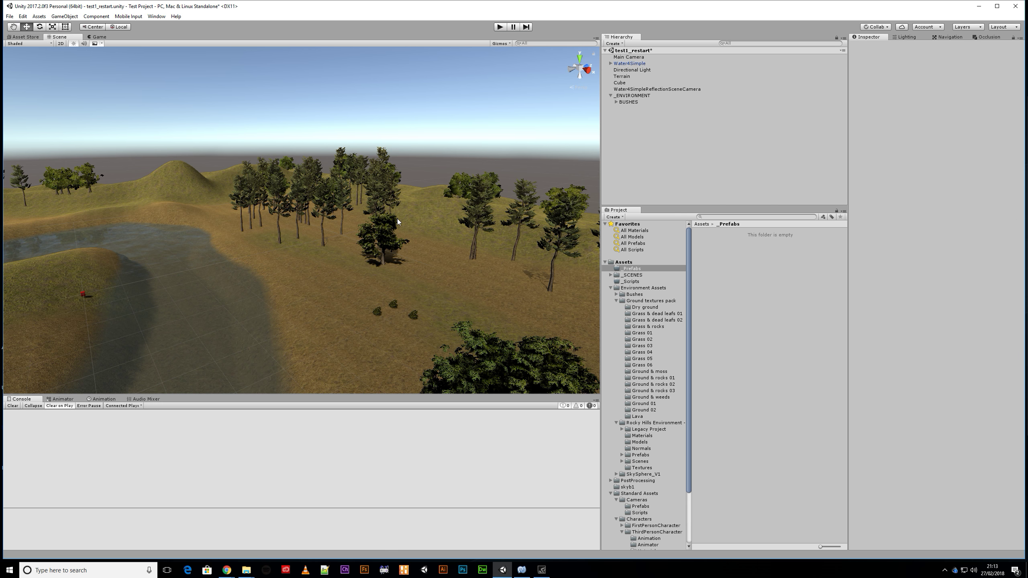
- View the grassy clearing with the bushes beside the lake from close to the ground
{"action": "middle_click_drag", "start_coordinate": [441, 231], "coordinate": [317, 216]}
{"action": "right_click_drag", "start_coordinate": [324, 246], "coordinate": [302, 234]}
{"action": "middle_click_drag", "start_coordinate": [335, 249], "coordinate": [180, 190]}
{"action": "scroll", "coordinate": [346, 317], "scroll_direction": "up", "scroll_amount": 10}
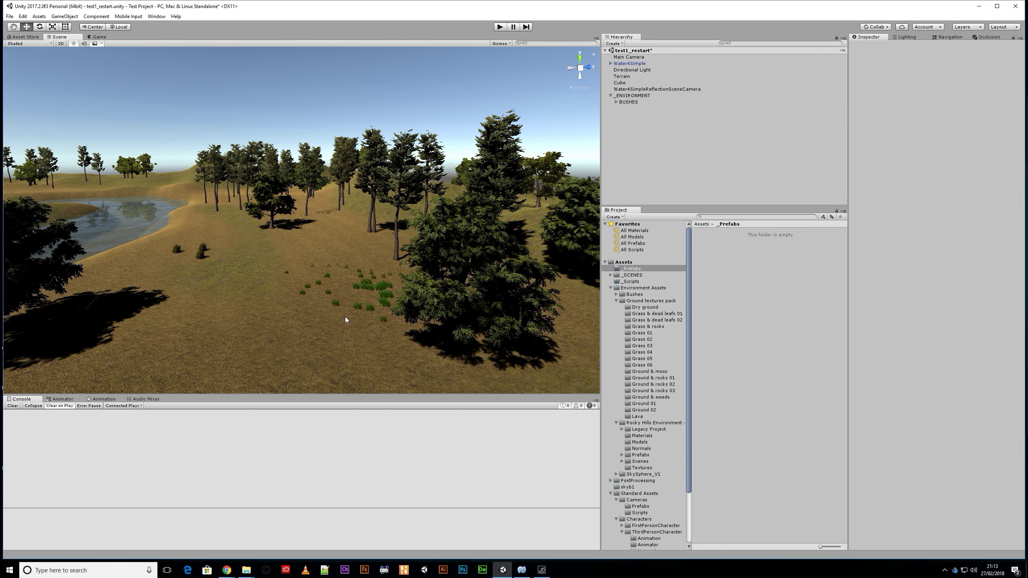
{"action": "scroll", "coordinate": [366, 274], "scroll_direction": "up", "scroll_amount": 3}
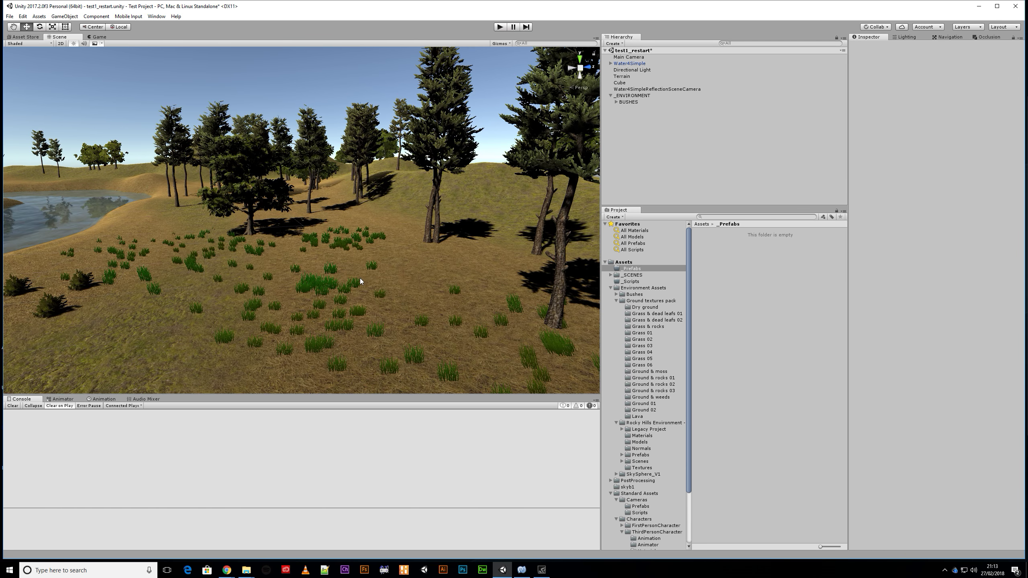
{"action": "middle_click_drag", "start_coordinate": [361, 278], "coordinate": [425, 241]}
{"action": "scroll", "coordinate": [437, 248], "scroll_direction": "up", "scroll_amount": 3}
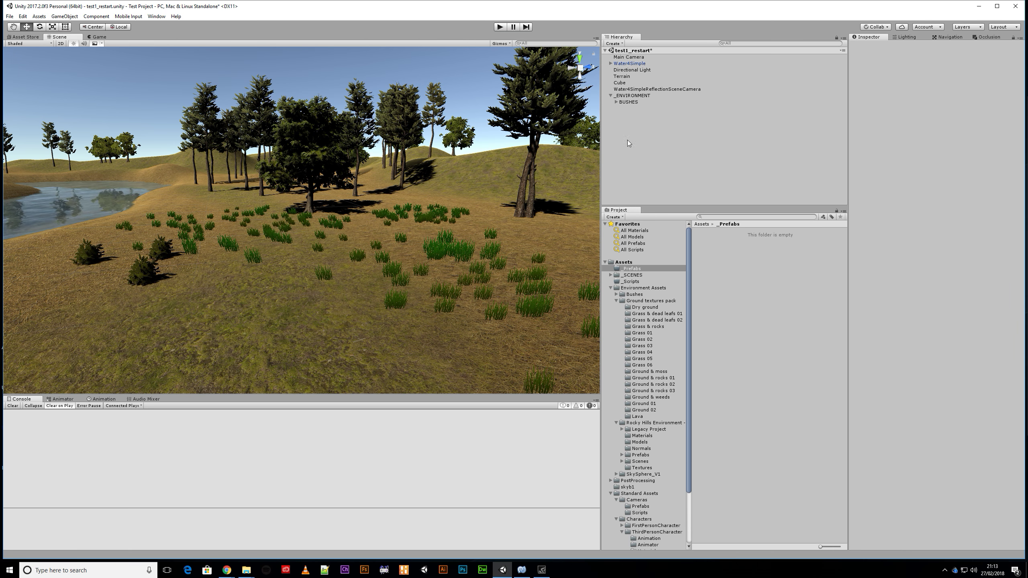
- Collapse Environment Assets and inspect the Ethan model in the ThirdPersonCharacter Models folder under Standard Assets
{"action": "left_click", "coordinate": [611, 287]}
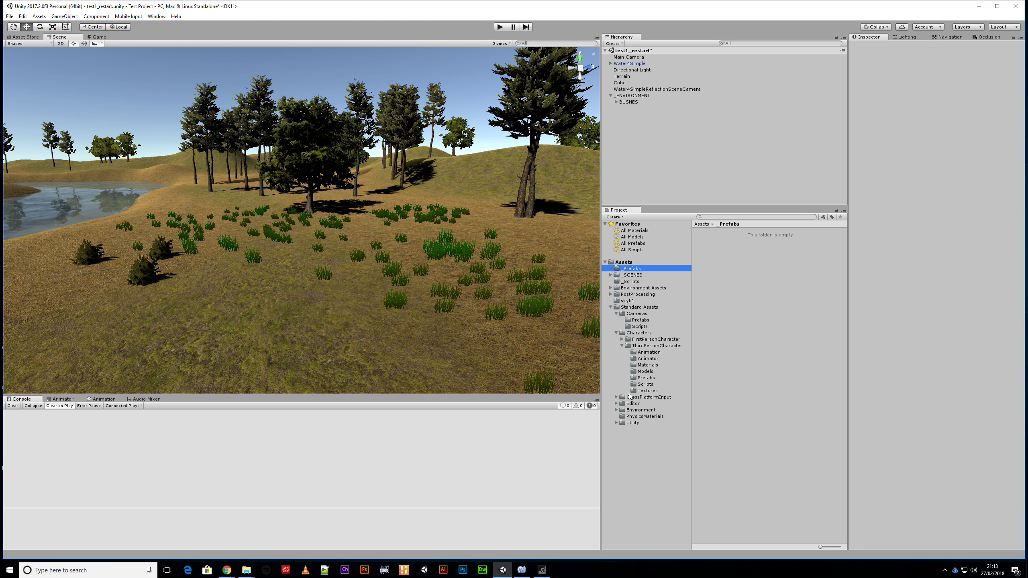
{"action": "left_click", "coordinate": [642, 347]}
{"action": "left_click", "coordinate": [646, 378]}
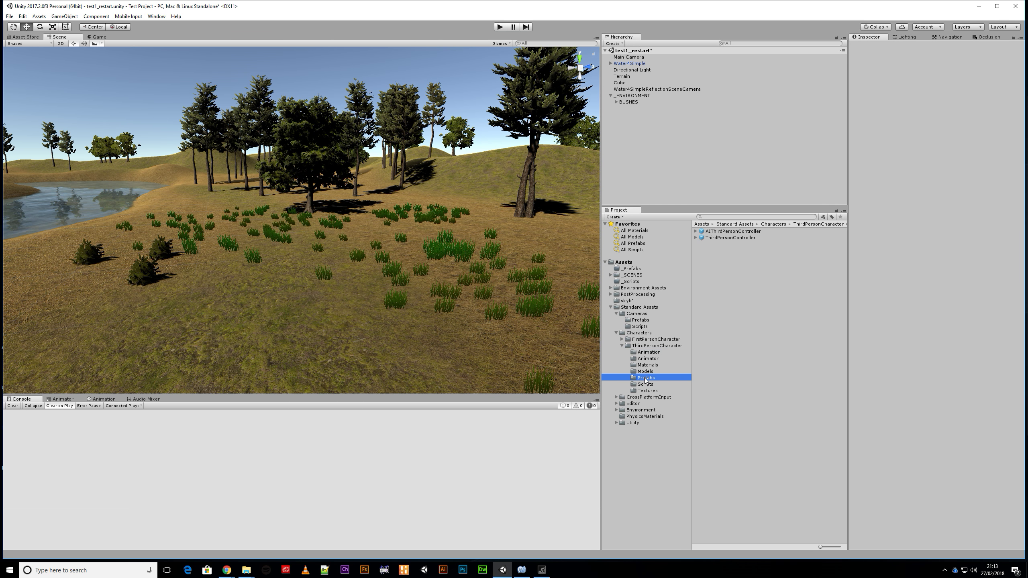
{"action": "left_click", "coordinate": [645, 371]}
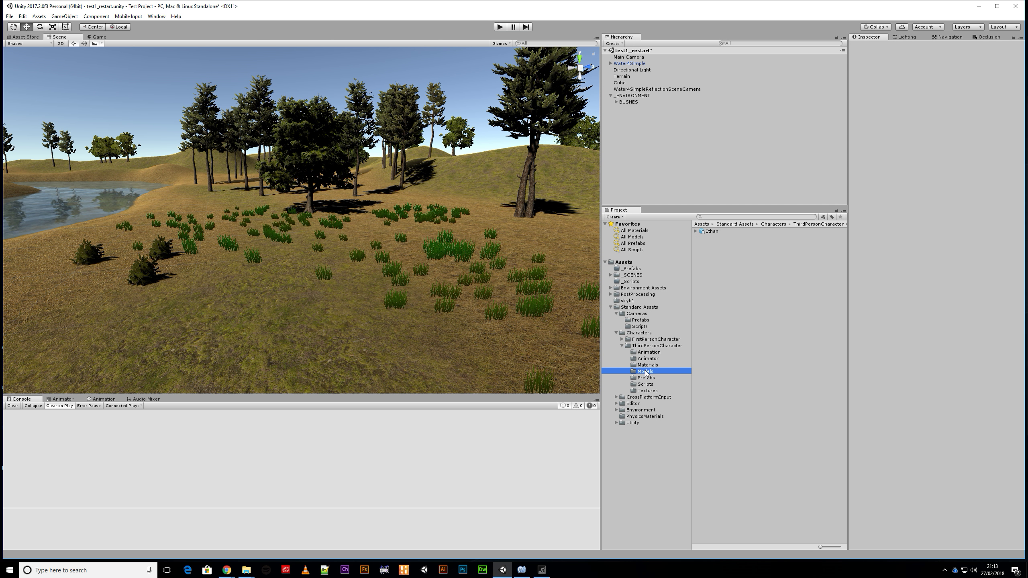
{"action": "left_click", "coordinate": [695, 231]}
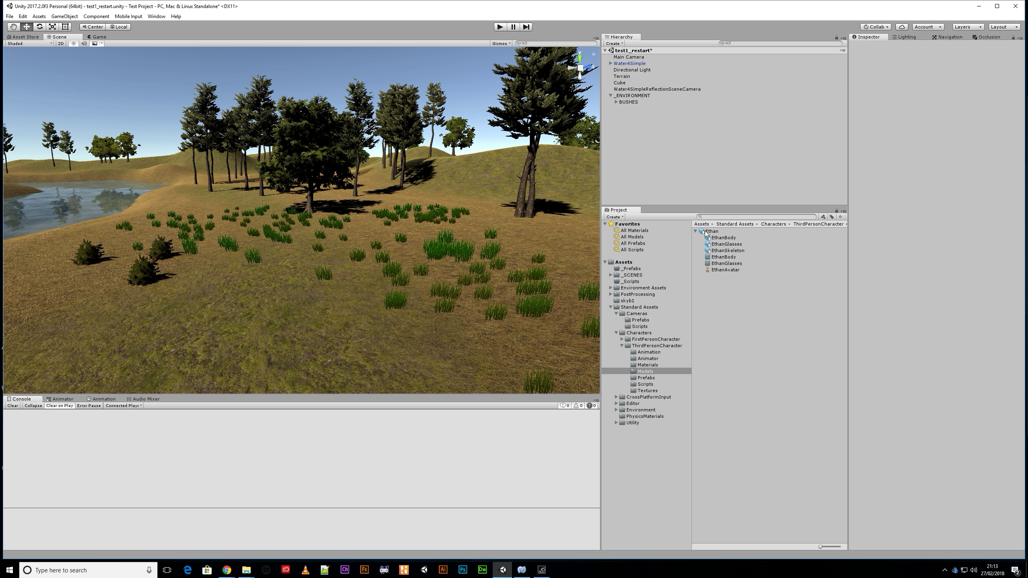
{"action": "left_click", "coordinate": [707, 232]}
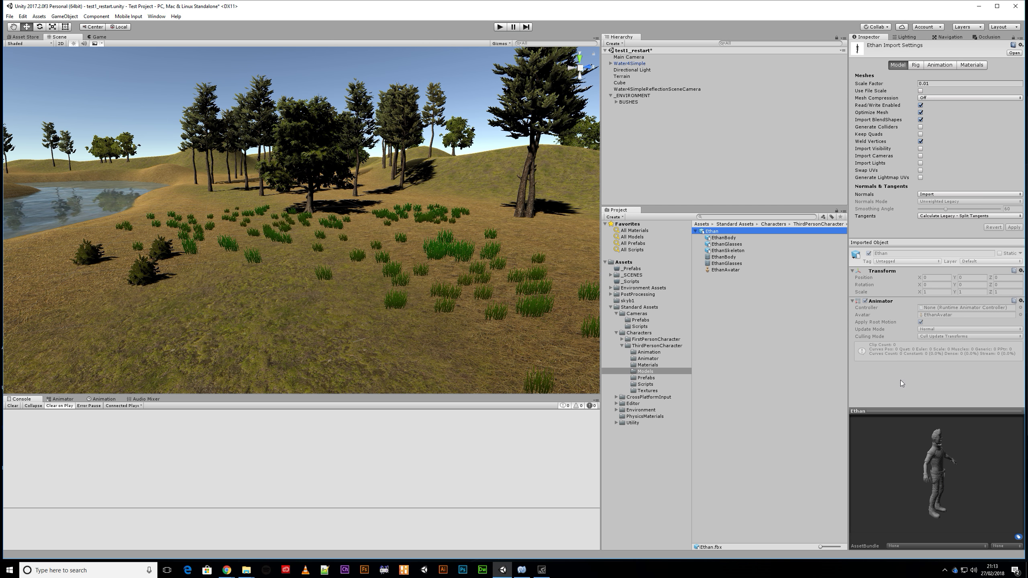
- Place the ThirdPersonController prefab from the ThirdPersonCharacter Prefabs folder on the terrain beside the bushes
{"action": "left_click", "coordinate": [646, 378]}
{"action": "left_click", "coordinate": [733, 239]}
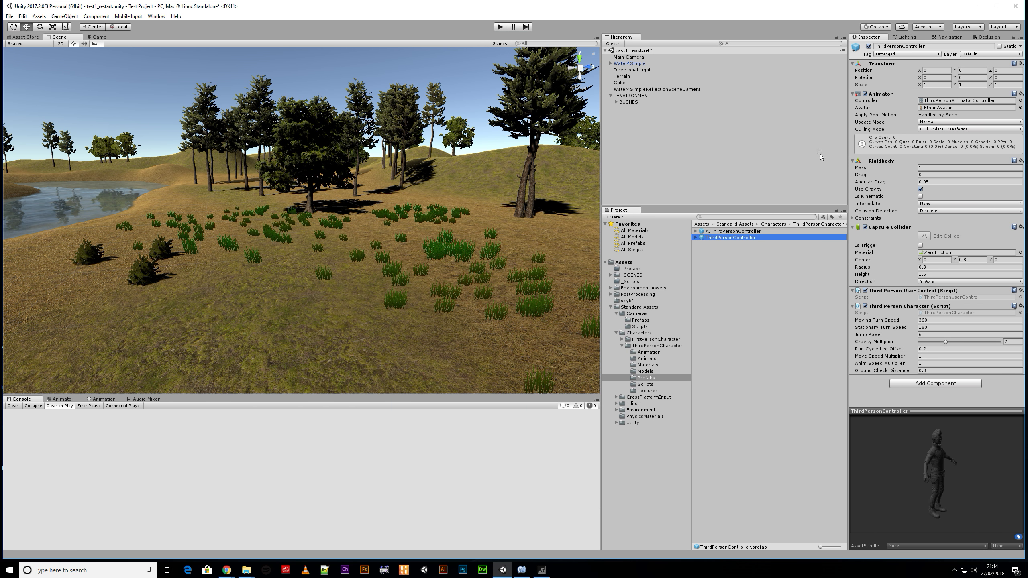
{"action": "left_click_drag", "start_coordinate": [705, 239], "coordinate": [262, 263]}
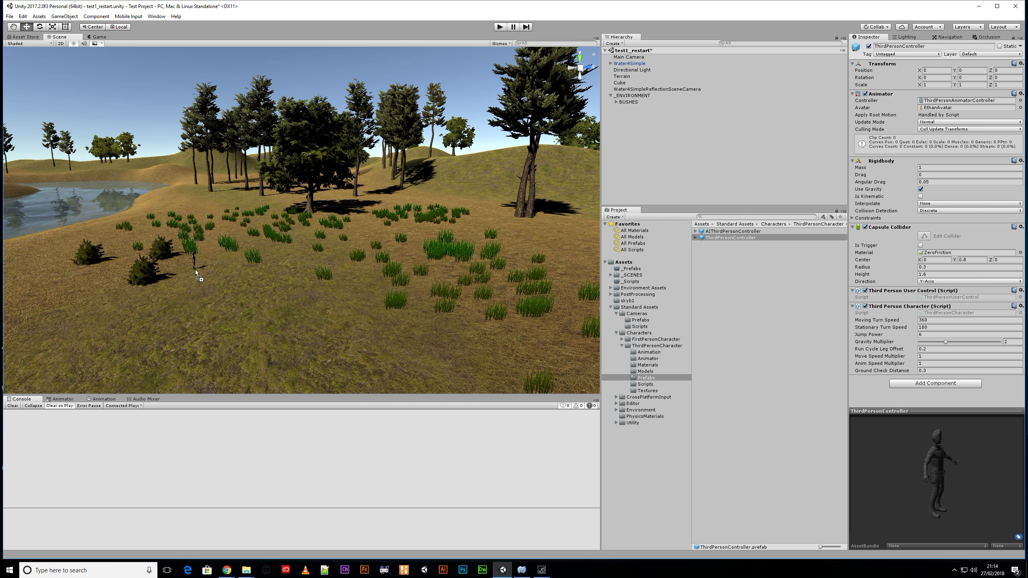
{"action": "left_click_drag", "start_coordinate": [194, 271], "coordinate": [195, 271]}
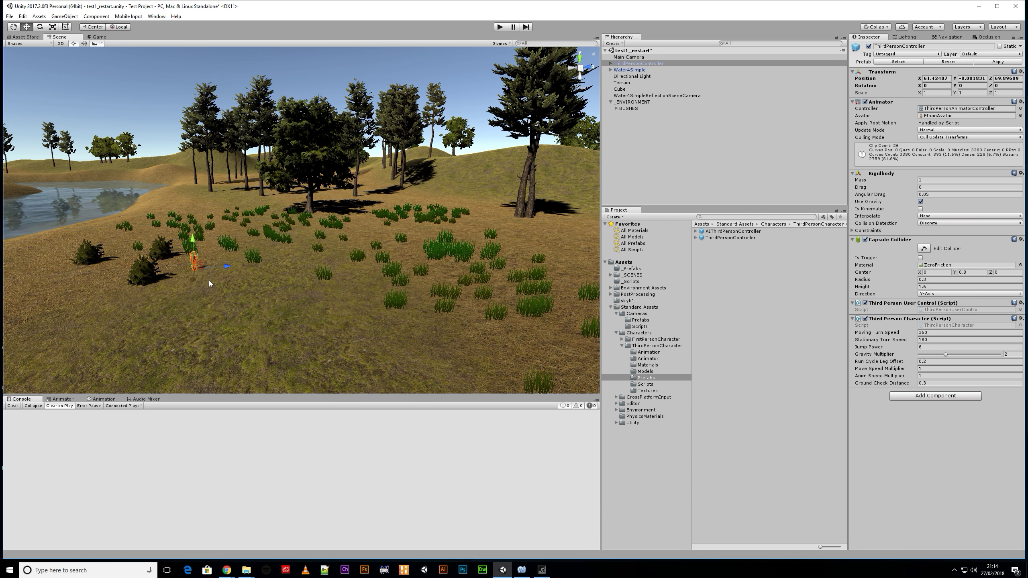
- Examine the placed character up close, comparing its size with the bushes, grass and ground texture
{"action": "scroll", "coordinate": [211, 281], "scroll_direction": "up", "scroll_amount": 7}
{"action": "middle_click_drag", "start_coordinate": [211, 281], "coordinate": [466, 296]}
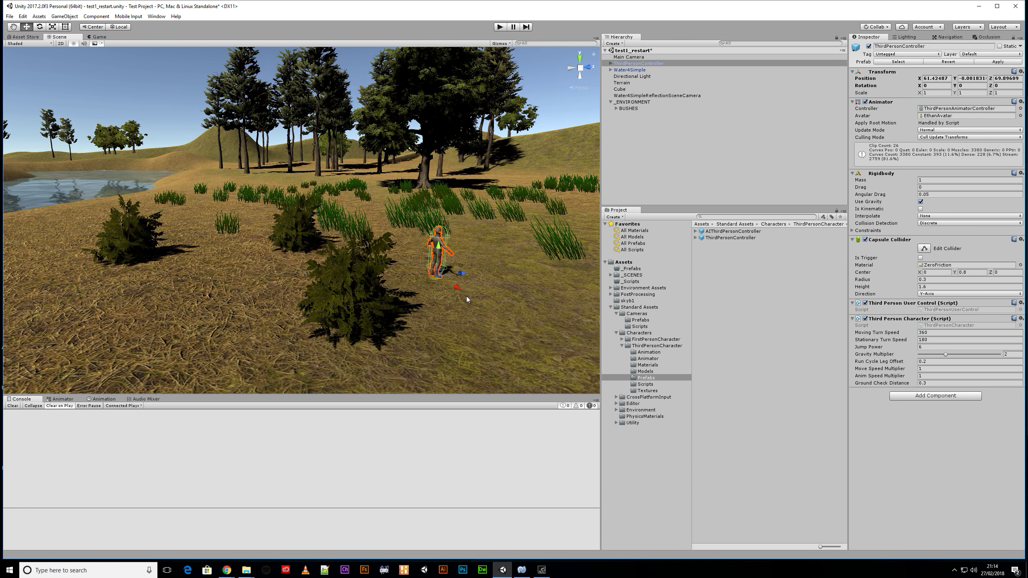
{"action": "key", "text": "f"}
{"action": "scroll", "coordinate": [353, 282], "scroll_direction": "up", "scroll_amount": 10}
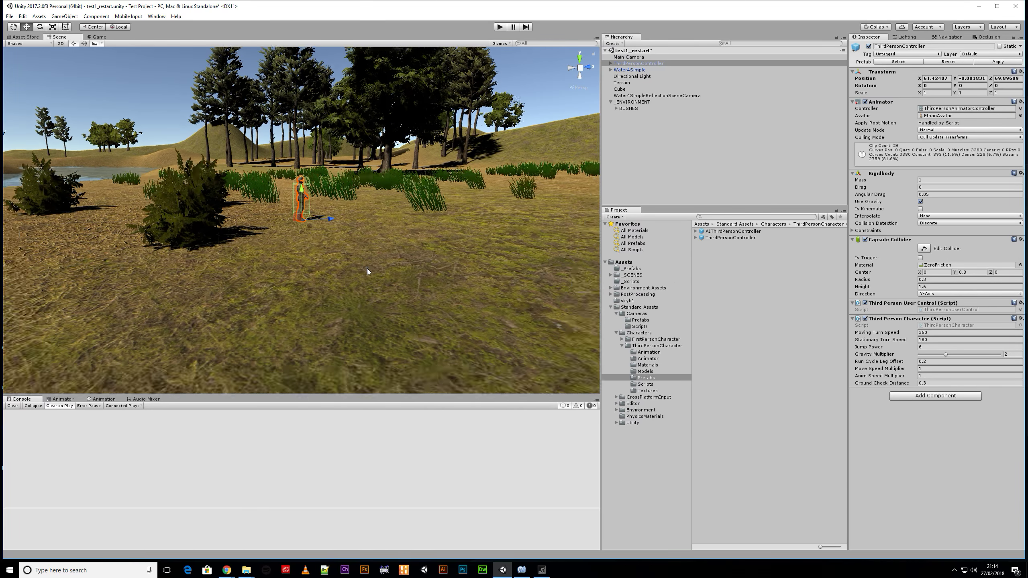
{"action": "scroll", "coordinate": [367, 262], "scroll_direction": "up", "scroll_amount": 10}
{"action": "scroll", "coordinate": [404, 193], "scroll_direction": "down", "scroll_amount": 5}
{"action": "right_click_drag", "start_coordinate": [292, 230], "coordinate": [242, 267]}
{"action": "scroll", "coordinate": [331, 221], "scroll_direction": "down", "scroll_amount": 3}
{"action": "right_click_drag", "start_coordinate": [358, 227], "coordinate": [441, 199]}
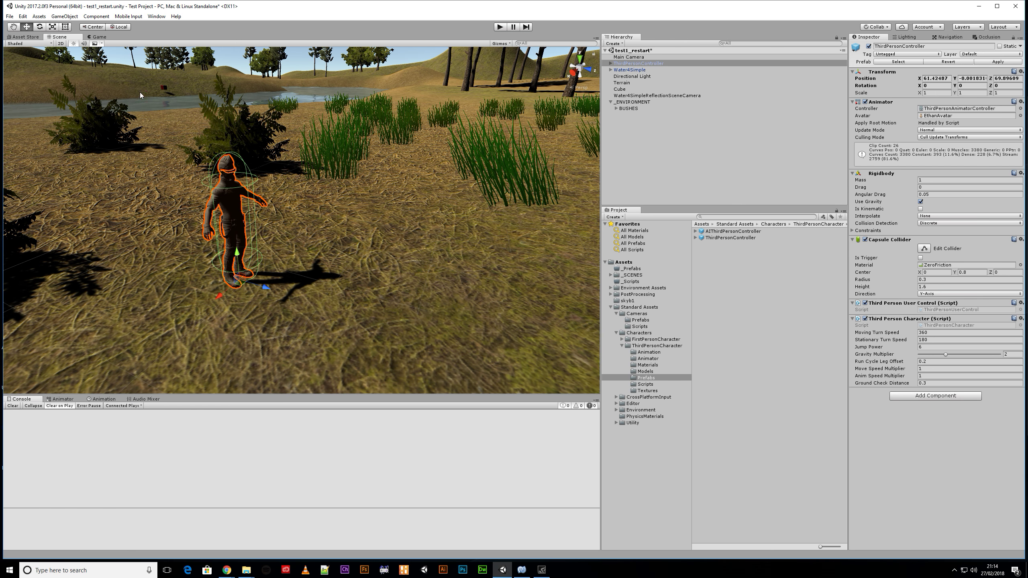
- Edit the first terrain paint texture, setting its tile size to 3 in X and 3 in Y, and apply it
{"action": "left_click", "coordinate": [622, 82]}
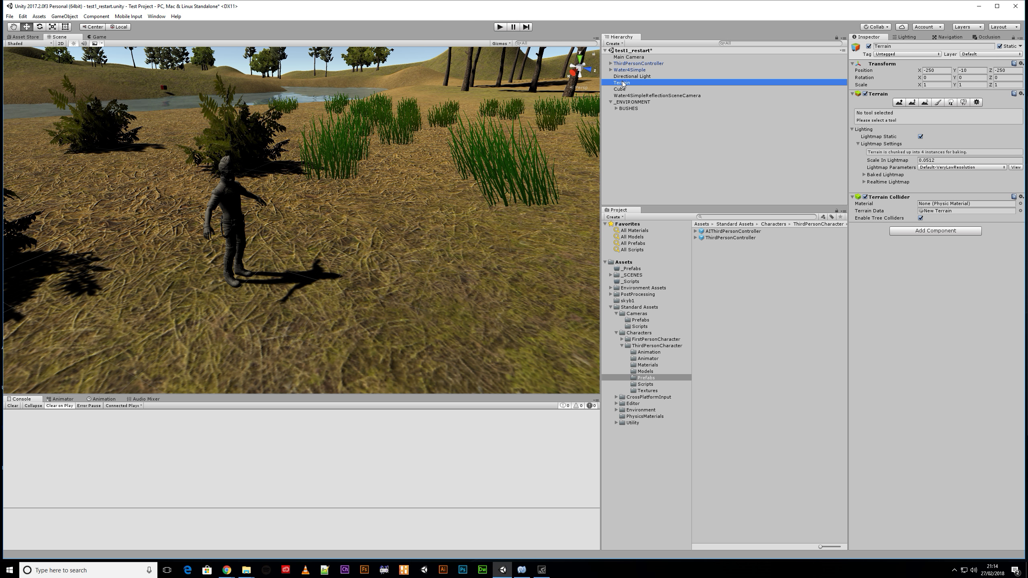
{"action": "left_click", "coordinate": [937, 102]}
{"action": "left_click", "coordinate": [871, 192]}
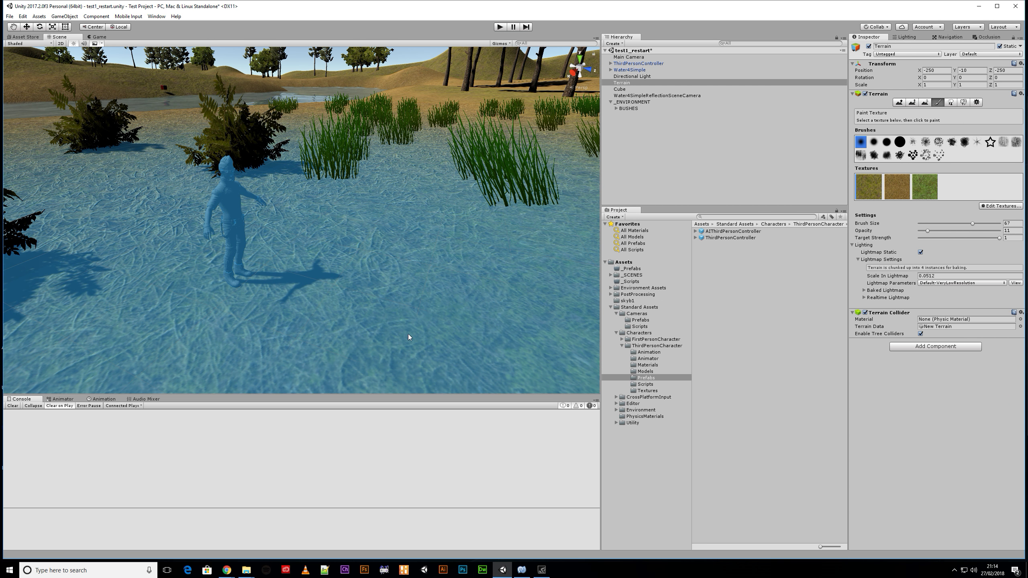
{"action": "left_click", "coordinate": [1000, 205]}
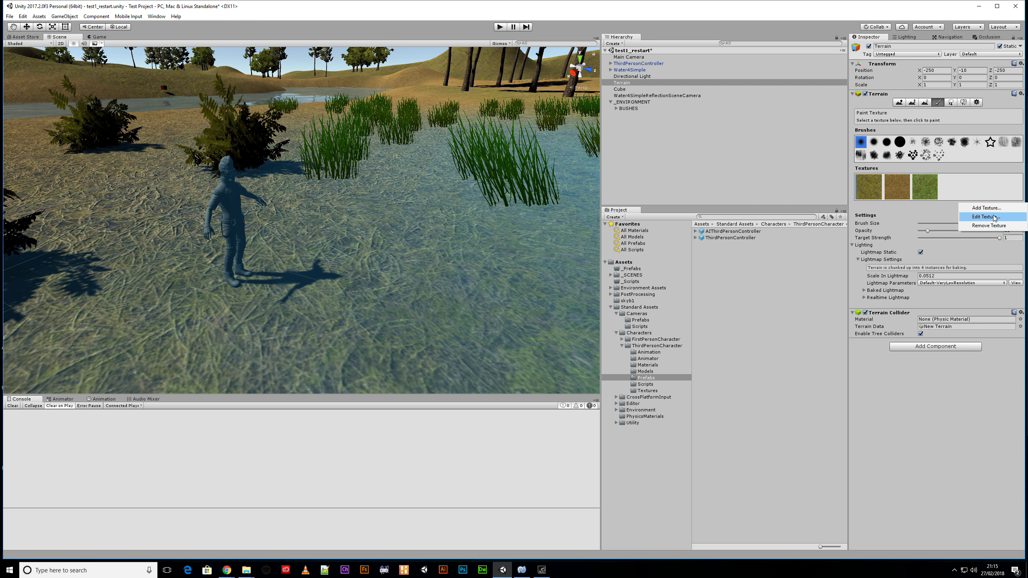
{"action": "left_click", "coordinate": [992, 217]}
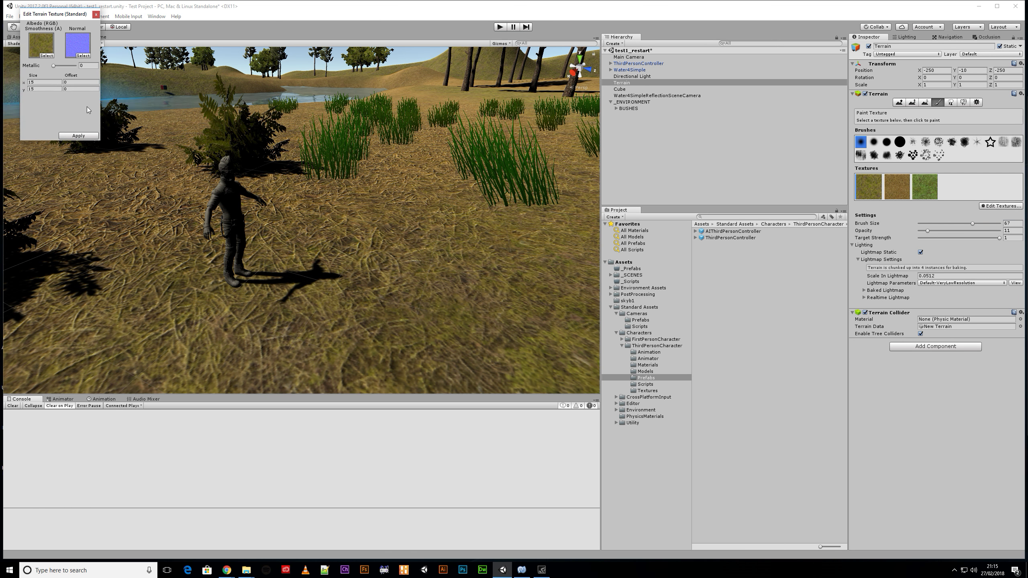
{"action": "left_click", "coordinate": [42, 82]}
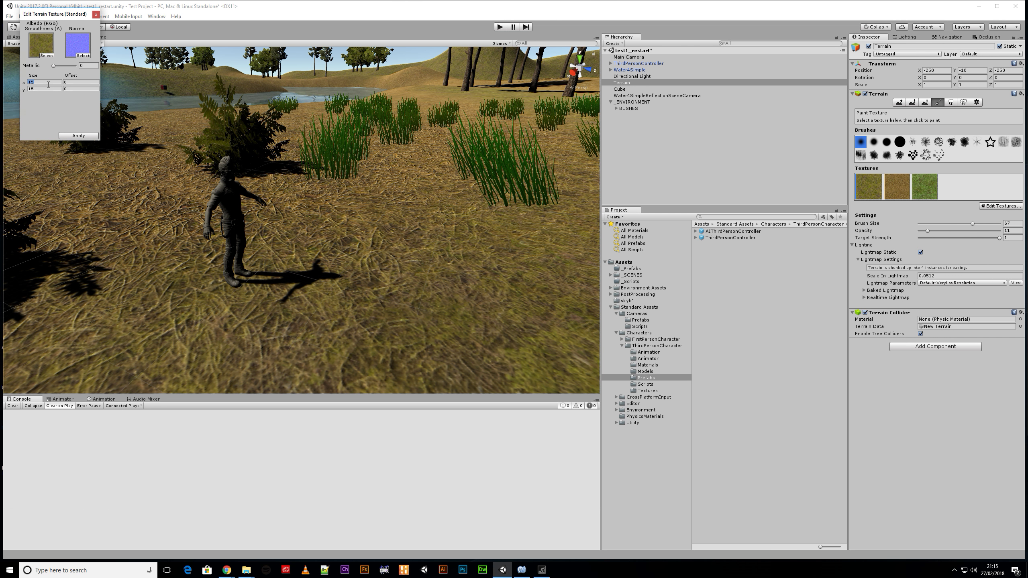
{"action": "type", "text": "3"}
{"action": "left_click", "coordinate": [42, 88]}
{"action": "type", "text": "3"}
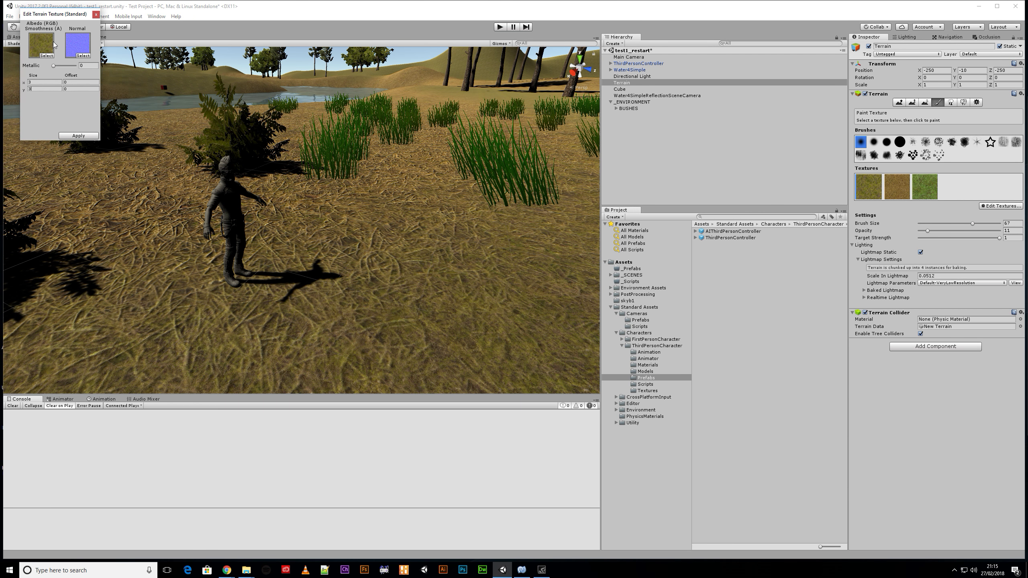
{"action": "left_click", "coordinate": [80, 136]}
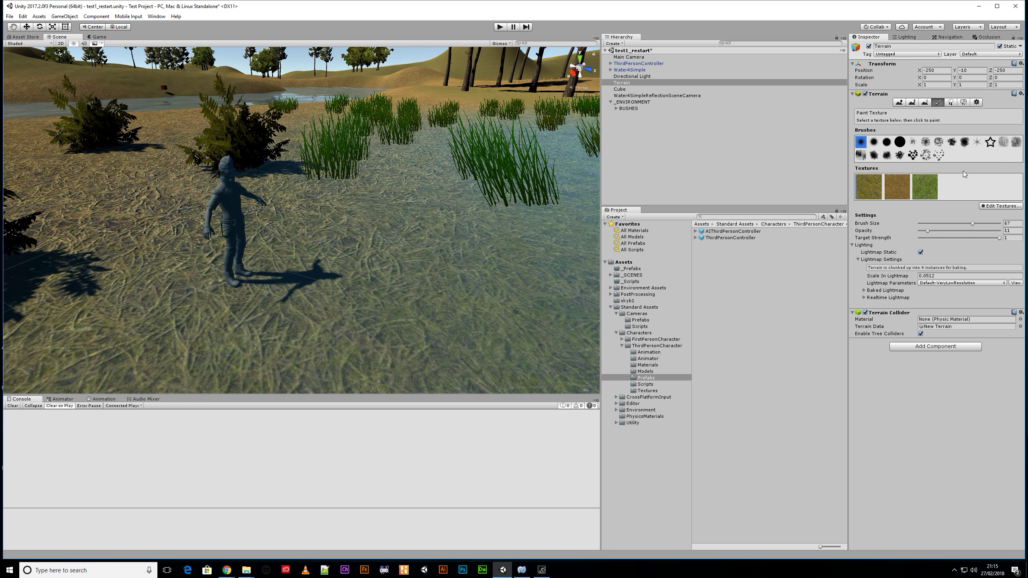
- Edit the second terrain paint texture, setting its tile size to 3 in X and 3 in Y, and apply it
{"action": "left_click", "coordinate": [903, 197]}
{"action": "left_click", "coordinate": [1000, 205]}
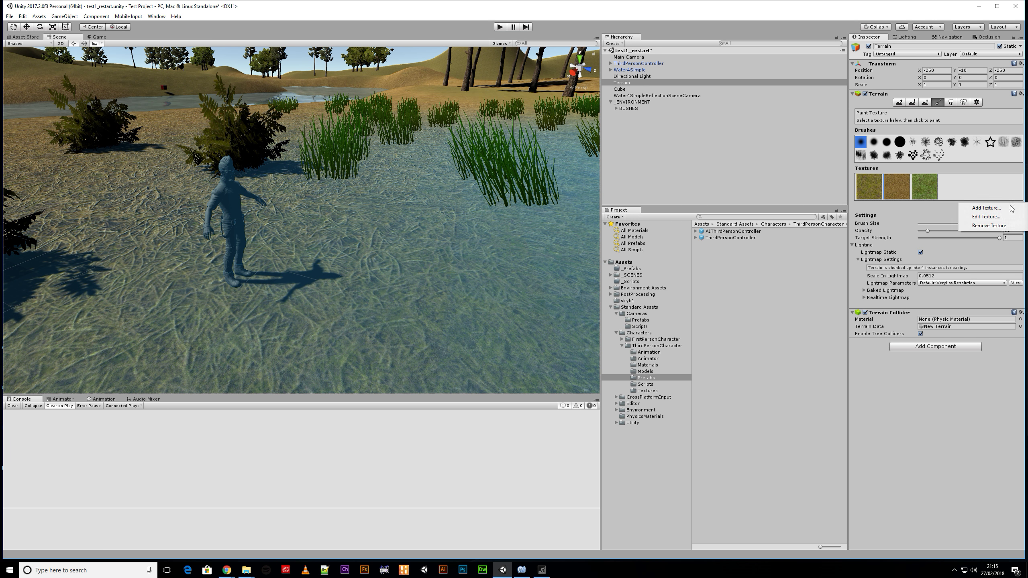
{"action": "left_click", "coordinate": [986, 216]}
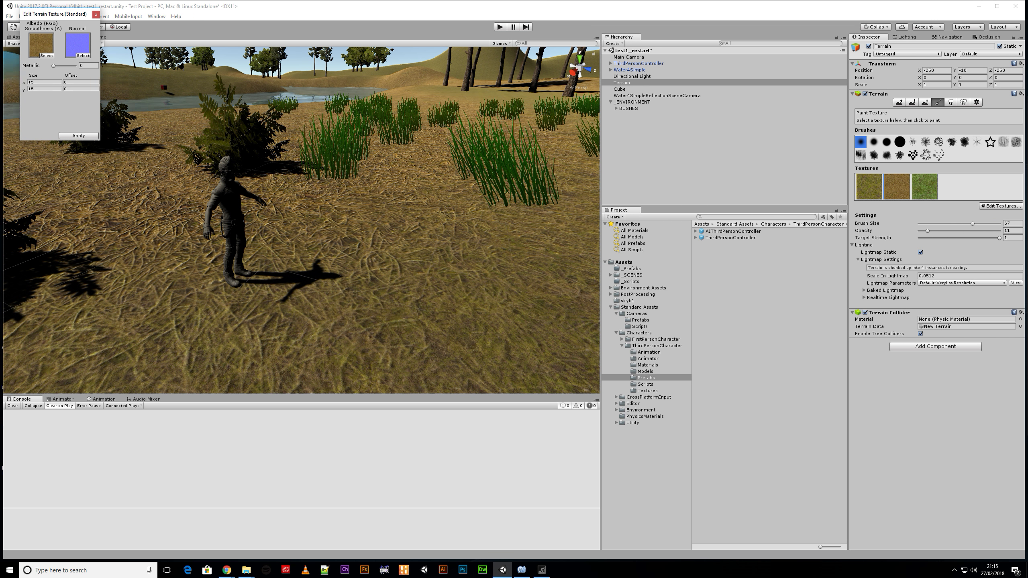
{"action": "left_click", "coordinate": [44, 82]}
{"action": "type", "text": "3"}
{"action": "left_click", "coordinate": [31, 89]}
{"action": "type", "text": "3"}
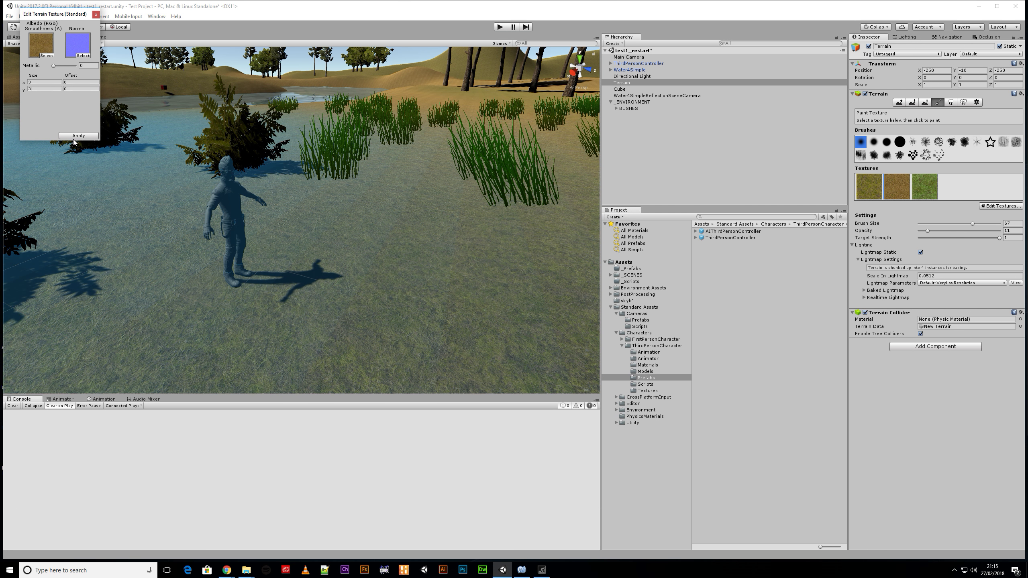
{"action": "left_click", "coordinate": [78, 135]}
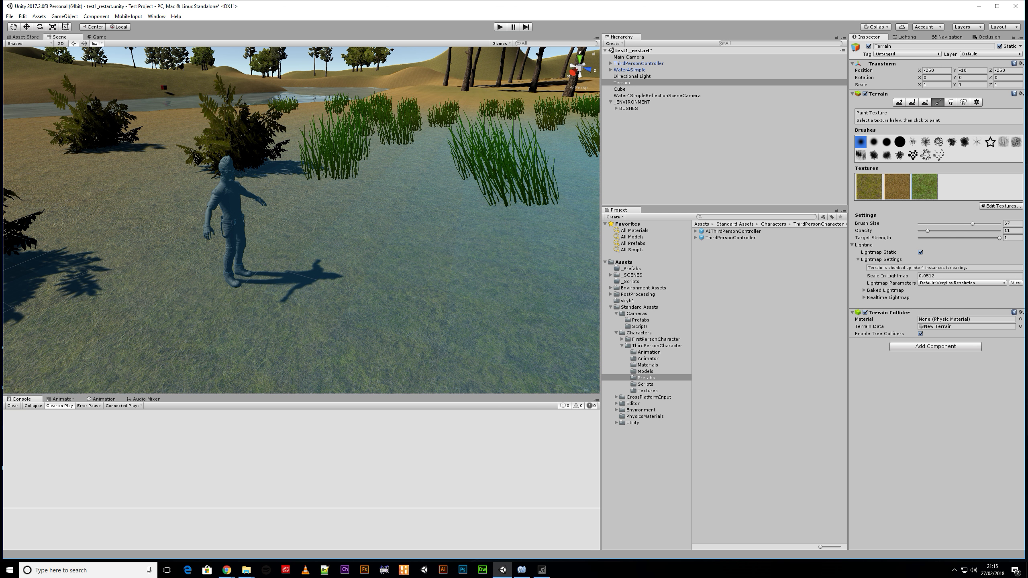
- Edit the third terrain paint texture, setting its tile size to 3 in X and 3 in Y, and apply it
{"action": "left_click", "coordinate": [987, 205]}
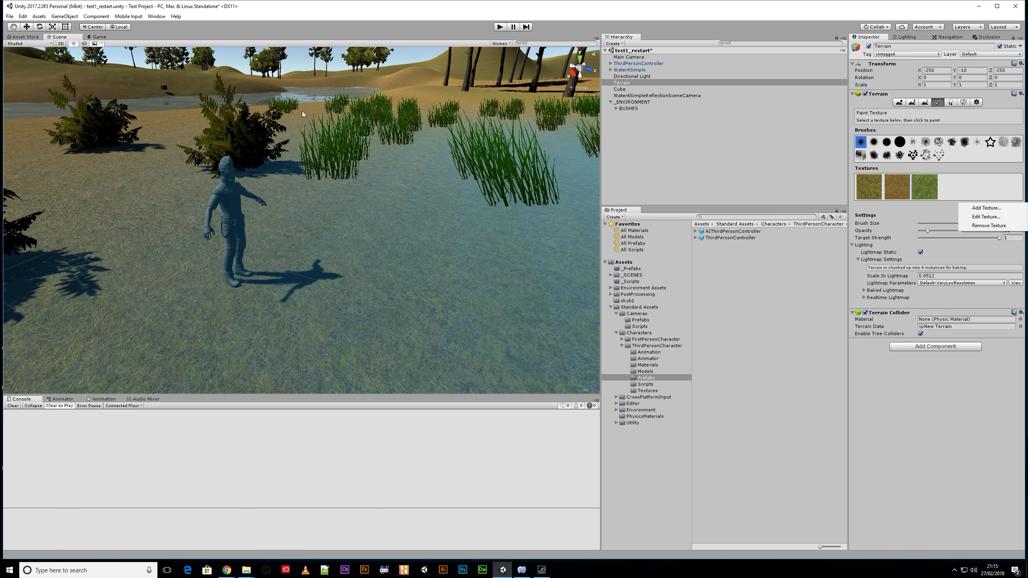
{"action": "left_click", "coordinate": [977, 217]}
{"action": "left_click_drag", "start_coordinate": [41, 83], "coordinate": [27, 92]}
{"action": "type", "text": "33"}
{"action": "left_click", "coordinate": [79, 136]}
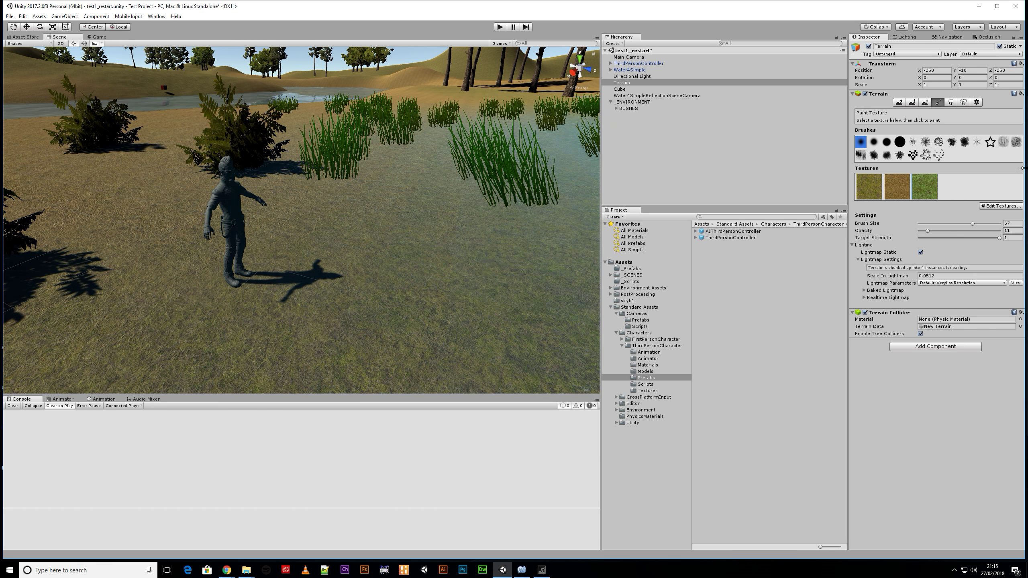
- Edit the terrain's grass detail to min width 0.12, max width 1.37, min height 0.56 and max height 0.83, and apply it
{"action": "left_click", "coordinate": [967, 102]}
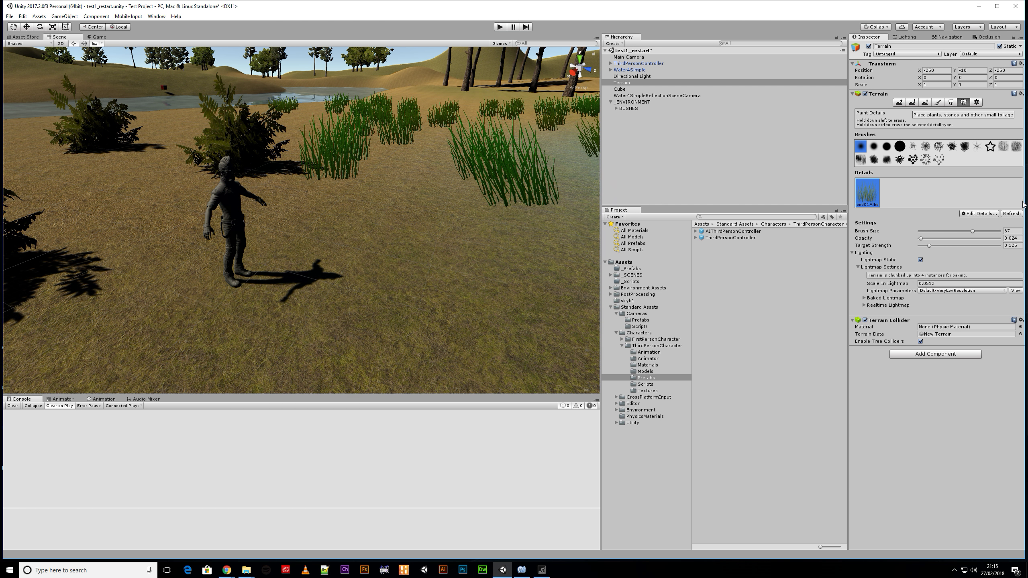
{"action": "left_click", "coordinate": [988, 214]}
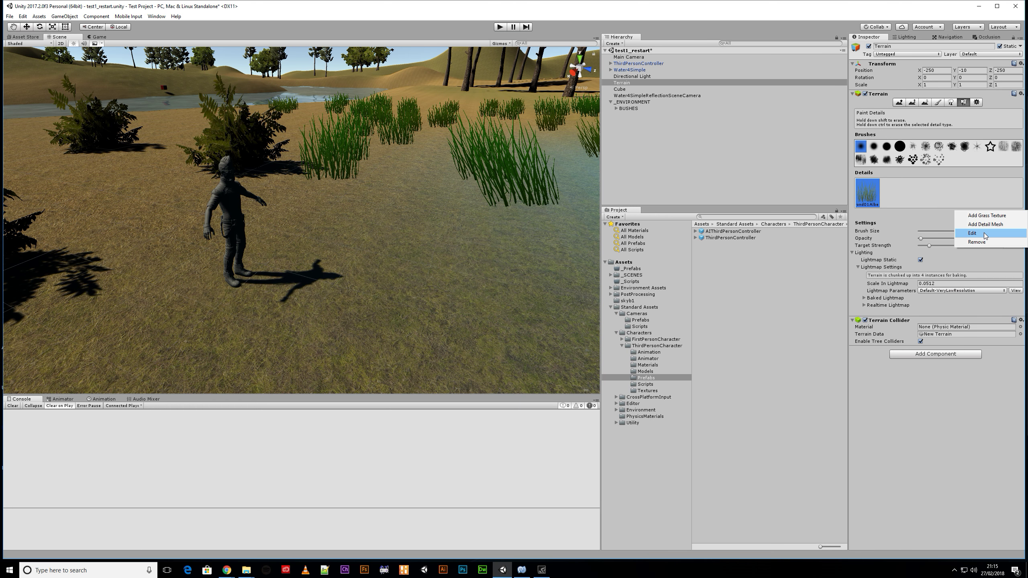
{"action": "left_click", "coordinate": [983, 233]}
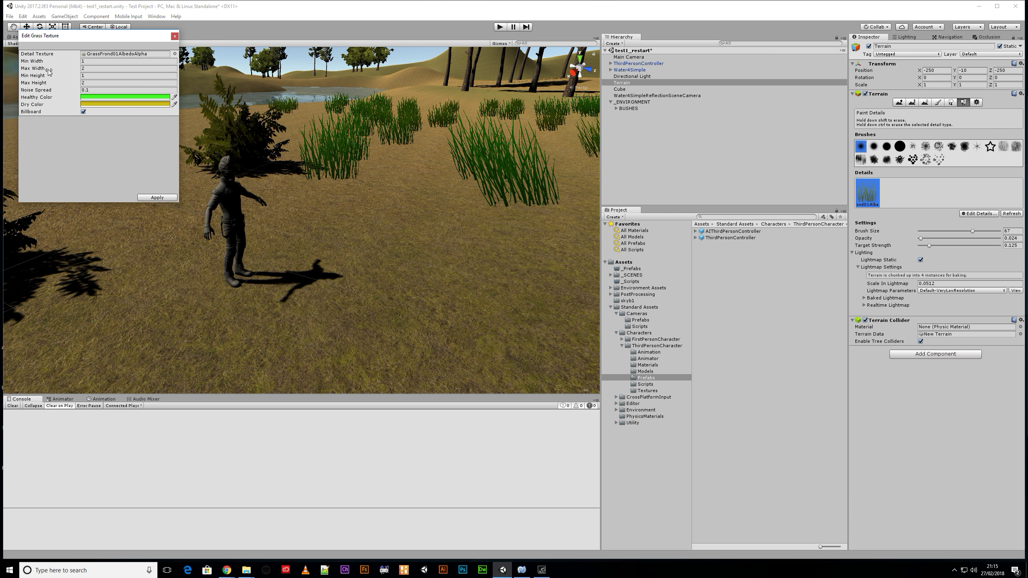
{"action": "left_click_drag", "start_coordinate": [79, 64], "coordinate": [63, 86]}
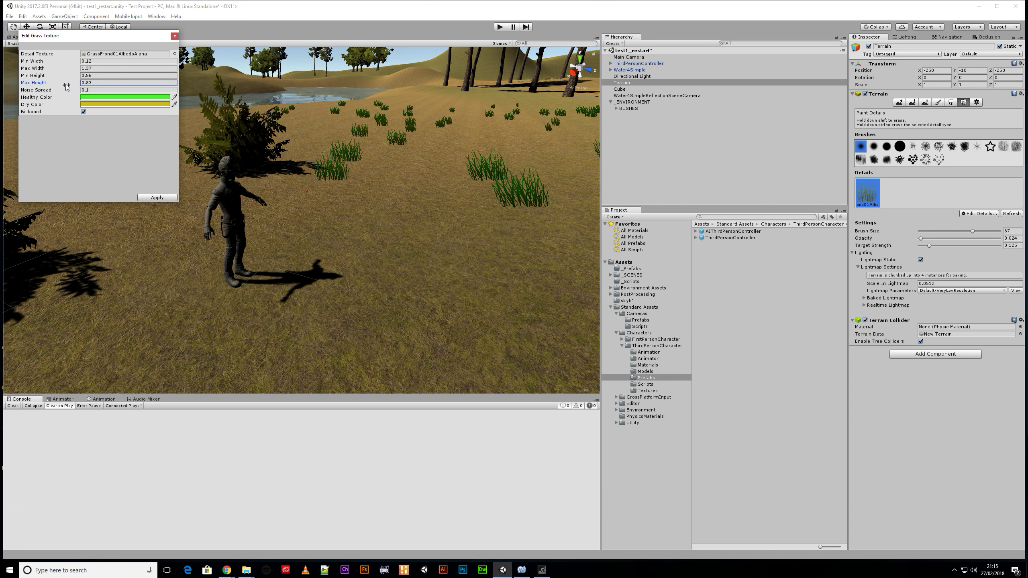
{"action": "left_click", "coordinate": [157, 197]}
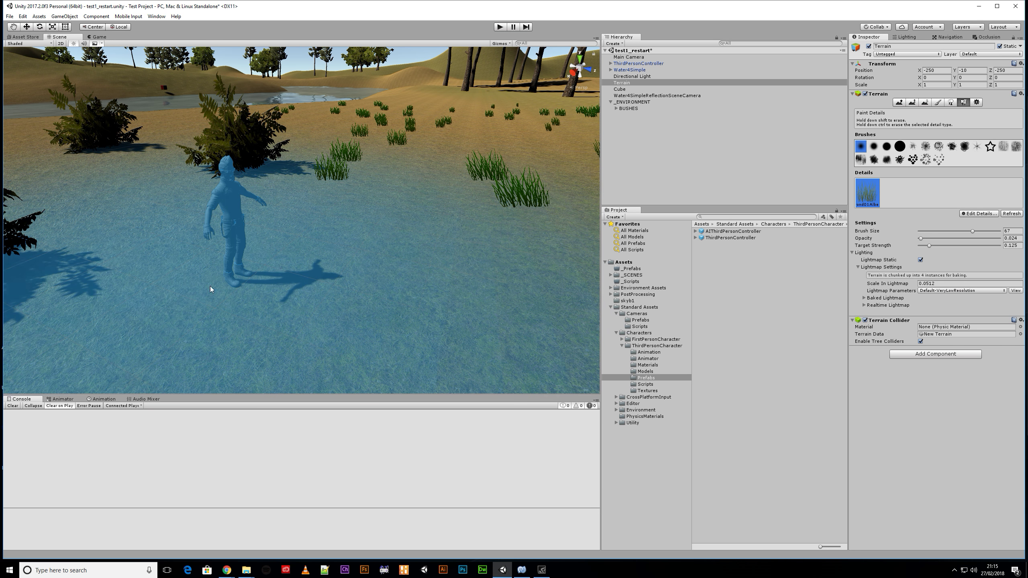
- Paint the resized grass over the ground around the character and bushes
{"action": "left_click", "coordinate": [368, 233]}
{"action": "left_click_drag", "start_coordinate": [294, 310], "coordinate": [188, 320]}
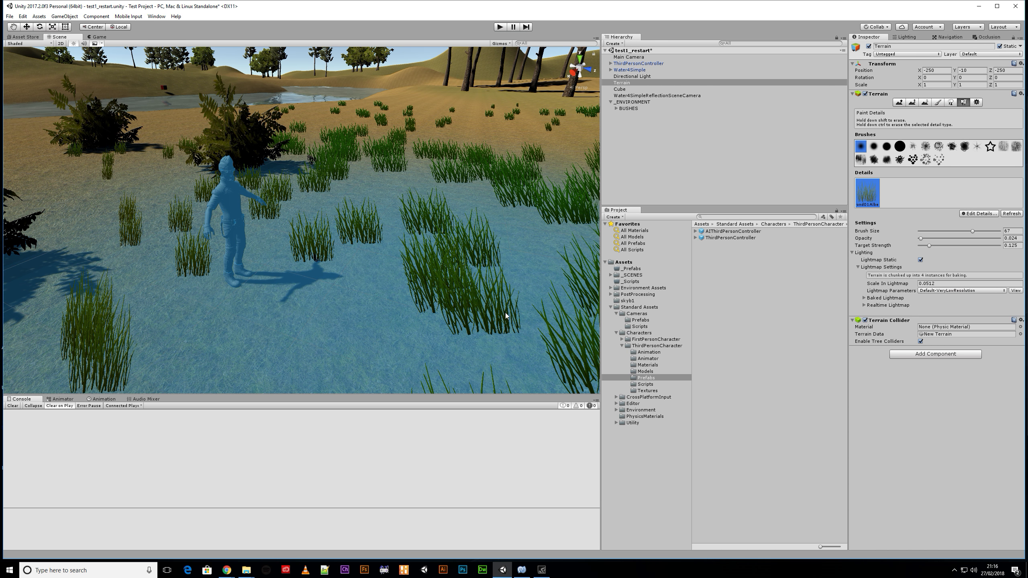
{"action": "scroll", "coordinate": [495, 305], "scroll_direction": "down", "scroll_amount": 8}
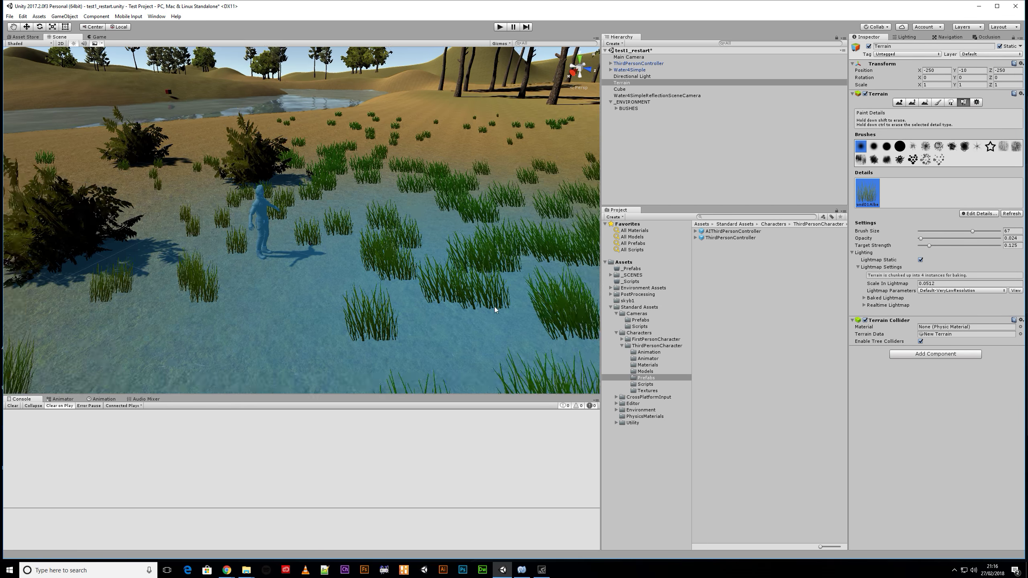
{"action": "scroll", "coordinate": [493, 310], "scroll_direction": "down", "scroll_amount": 2}
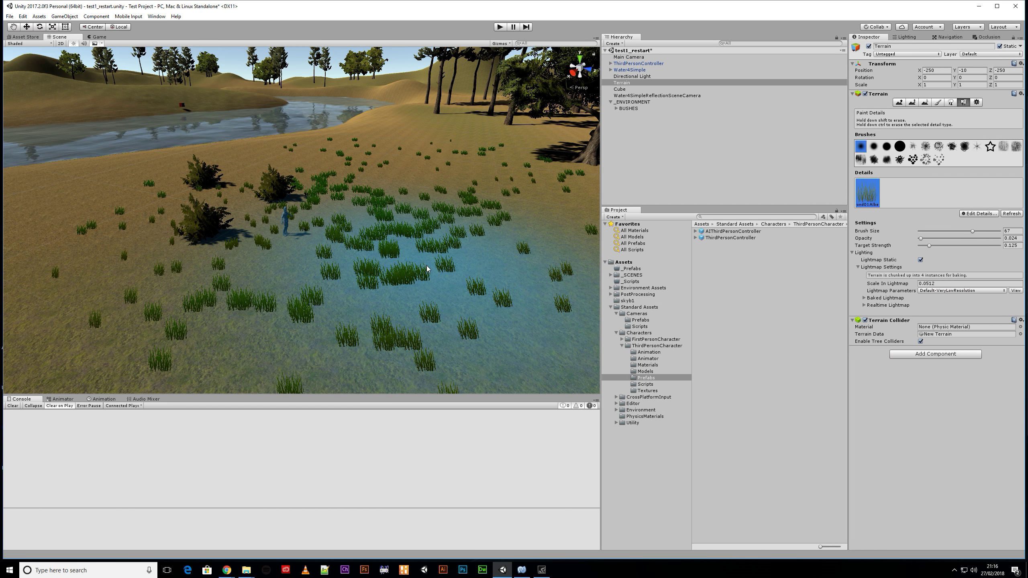
{"action": "scroll", "coordinate": [426, 266], "scroll_direction": "down", "scroll_amount": 1}
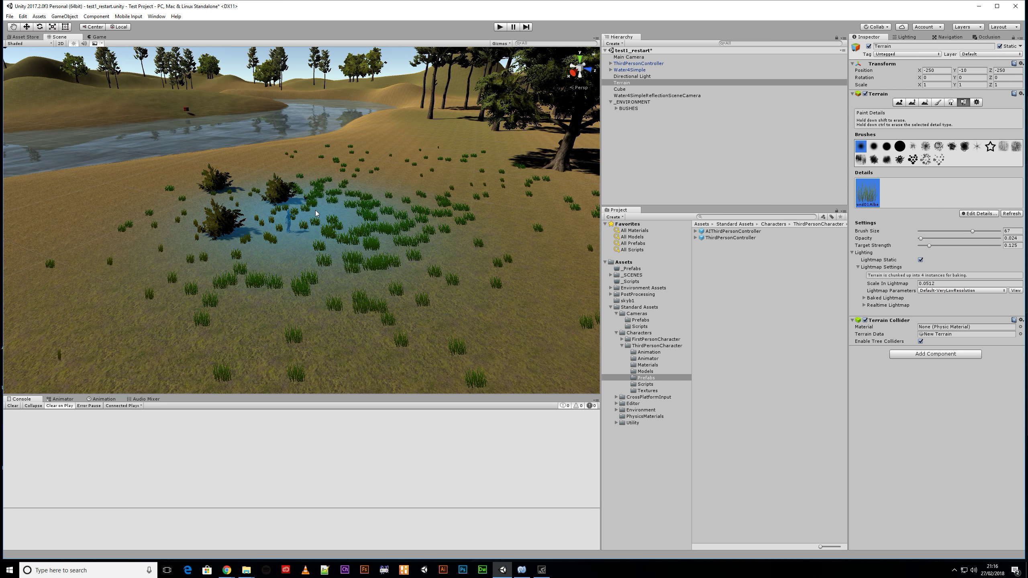
- Select the Main Camera and run the scene to compare the Game view with the Scene view, then stop Play mode
{"action": "left_click", "coordinate": [633, 57]}
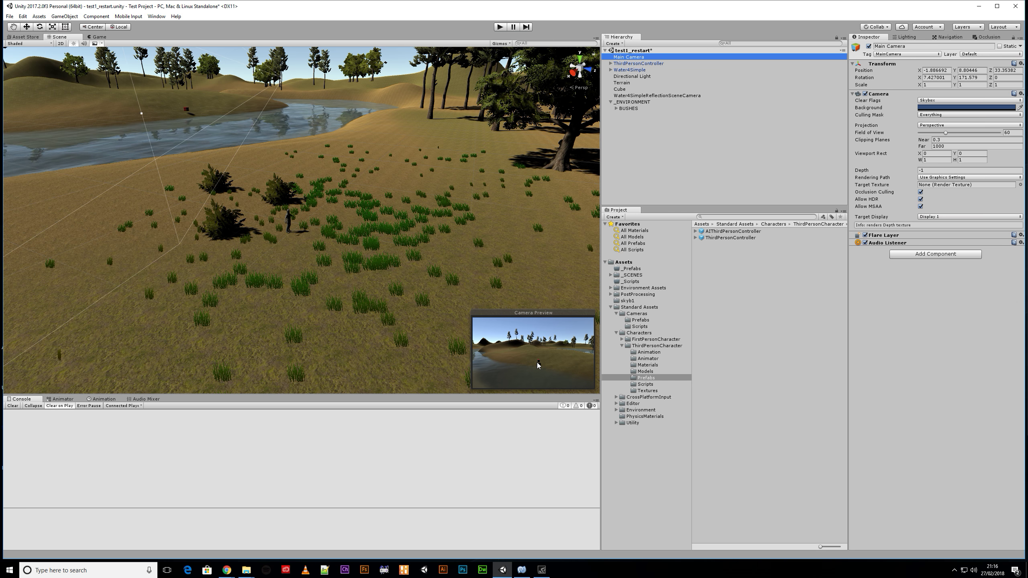
{"action": "right_click_drag", "start_coordinate": [195, 252], "coordinate": [286, 245]}
{"action": "left_click", "coordinate": [501, 27]}
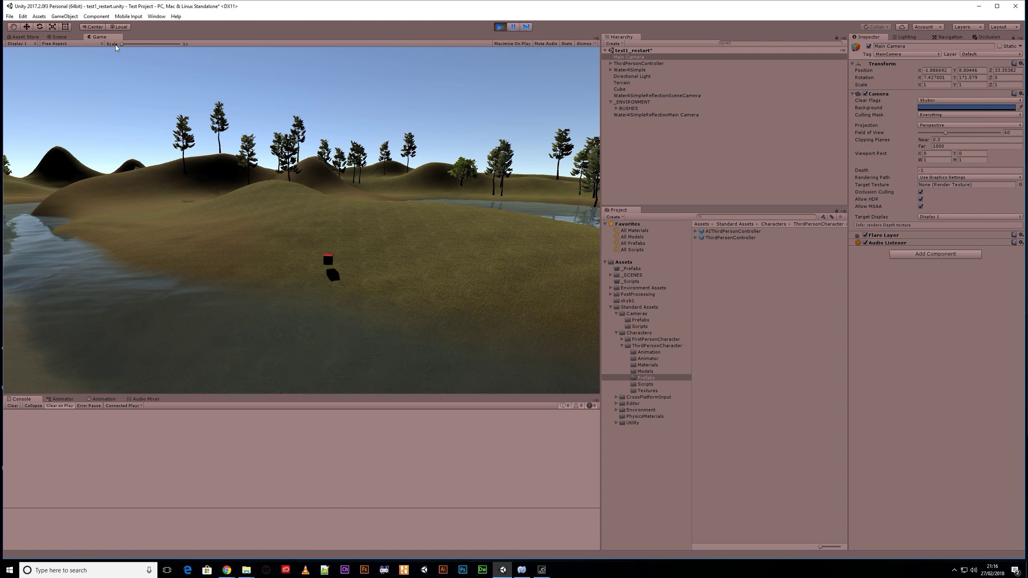
{"action": "left_click", "coordinate": [61, 37]}
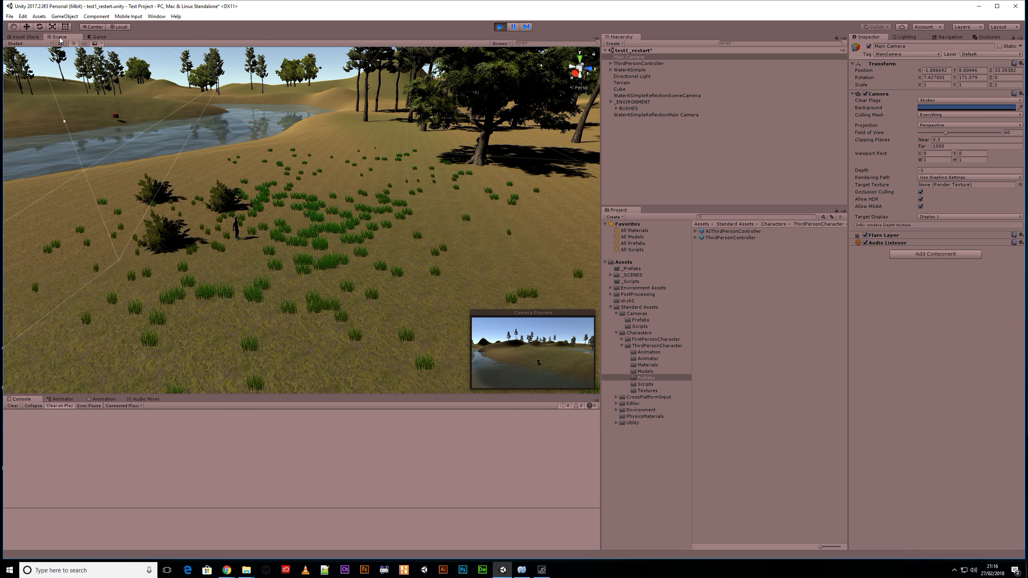
{"action": "left_click", "coordinate": [98, 38]}
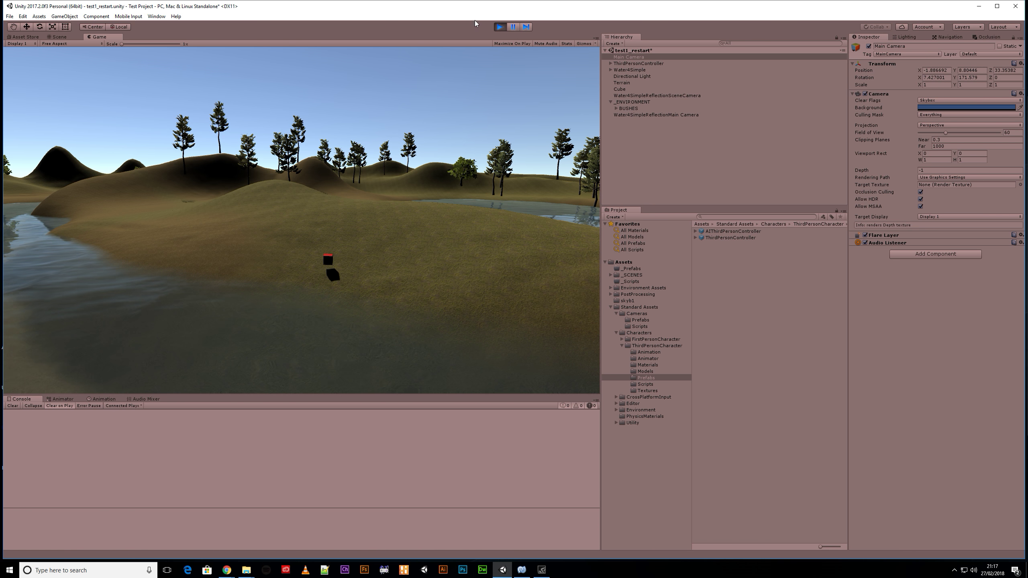
{"action": "left_click", "coordinate": [501, 27]}
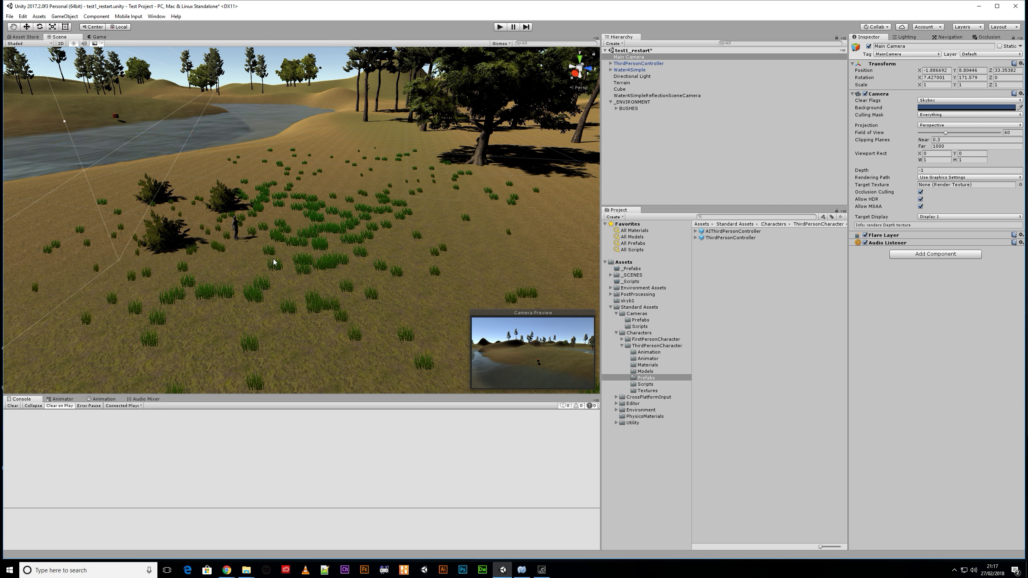
- Bring the character closer in the Scene view and apply Move To View to the Main Camera
{"action": "scroll", "coordinate": [315, 250], "scroll_direction": "up", "scroll_amount": 6}
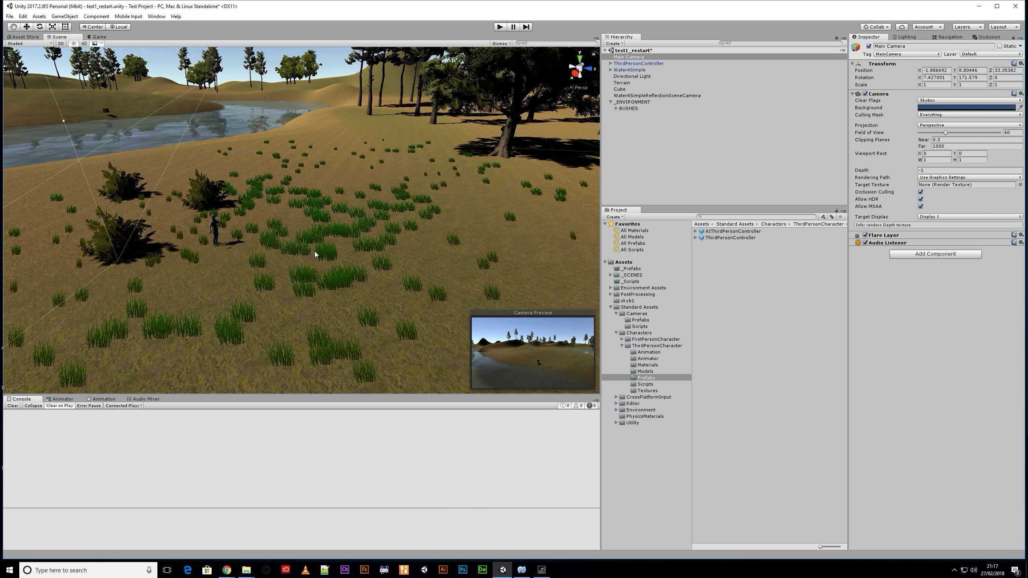
{"action": "scroll", "coordinate": [304, 253], "scroll_direction": "down", "scroll_amount": 5}
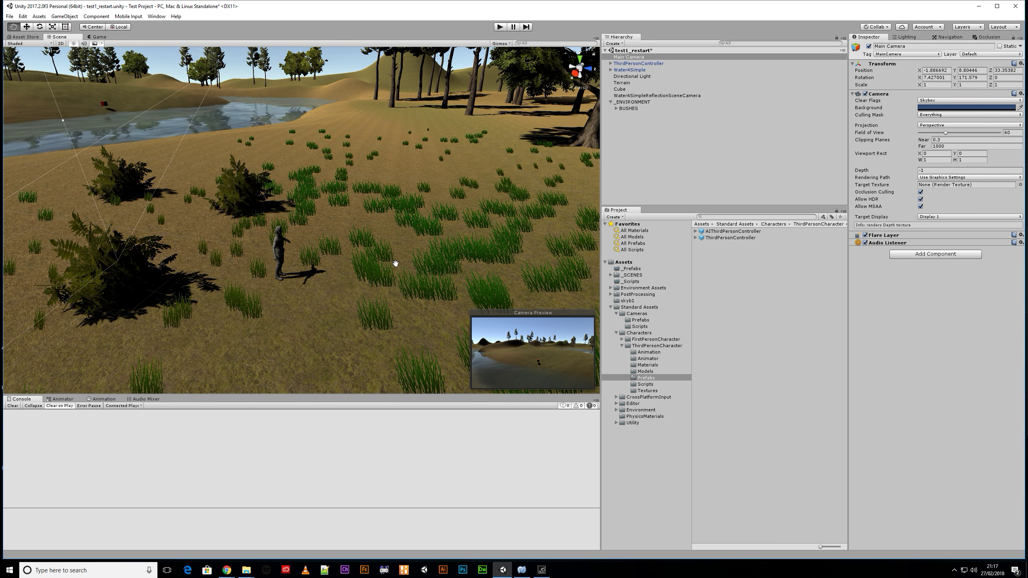
{"action": "left_click", "coordinate": [61, 16]}
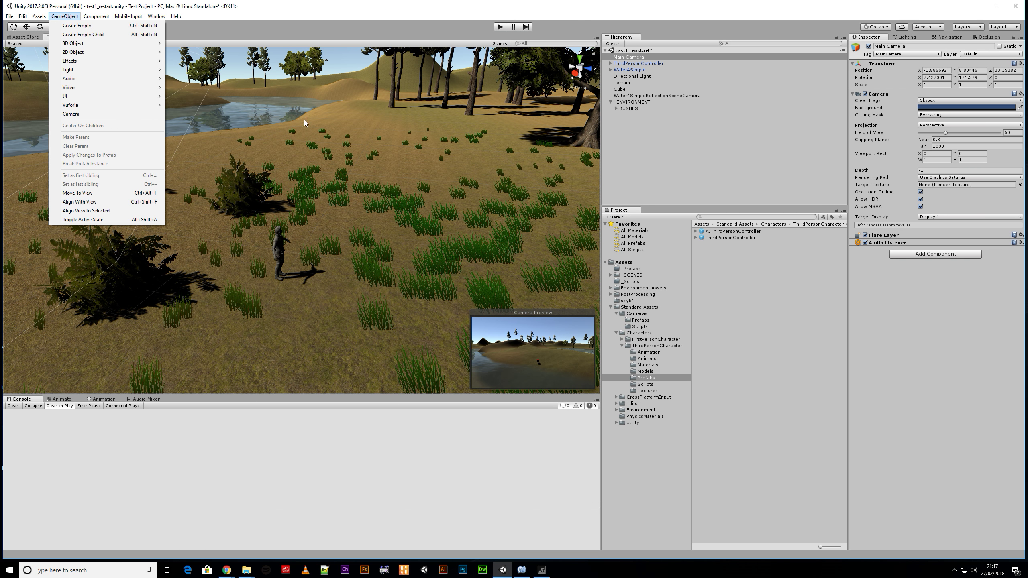
{"action": "left_click", "coordinate": [80, 196]}
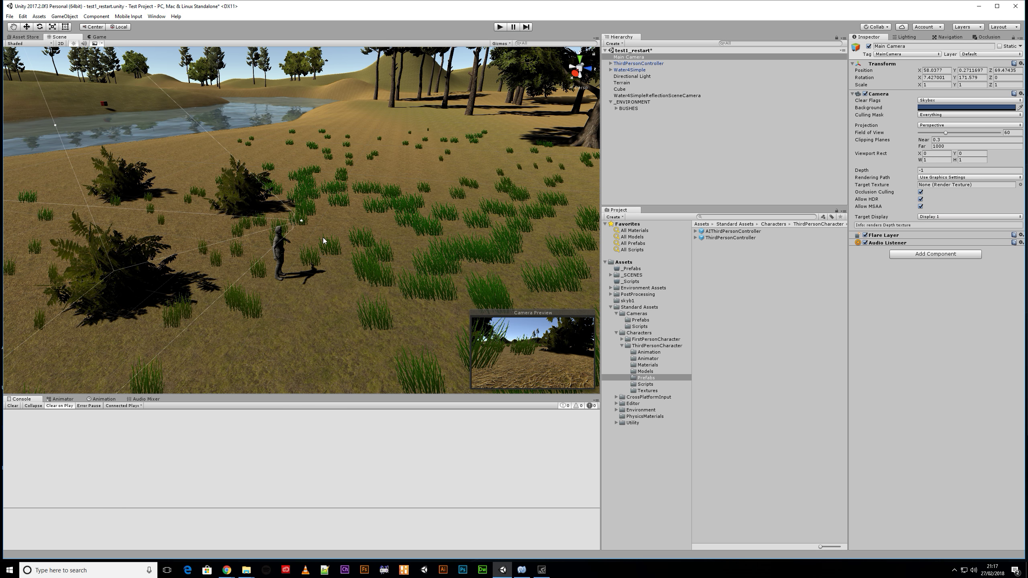
- Align the Main Camera with a raised Scene view overlooking the character, bushes and grass
{"action": "mouse_move", "coordinate": [346, 246]}
{"action": "left_mouse_down", "text": "alt"}
{"action": "mouse_move", "coordinate": [359, 274]}
{"action": "mouse_move", "coordinate": [352, 242]}
{"action": "left_mouse_up", "text": "alt"}
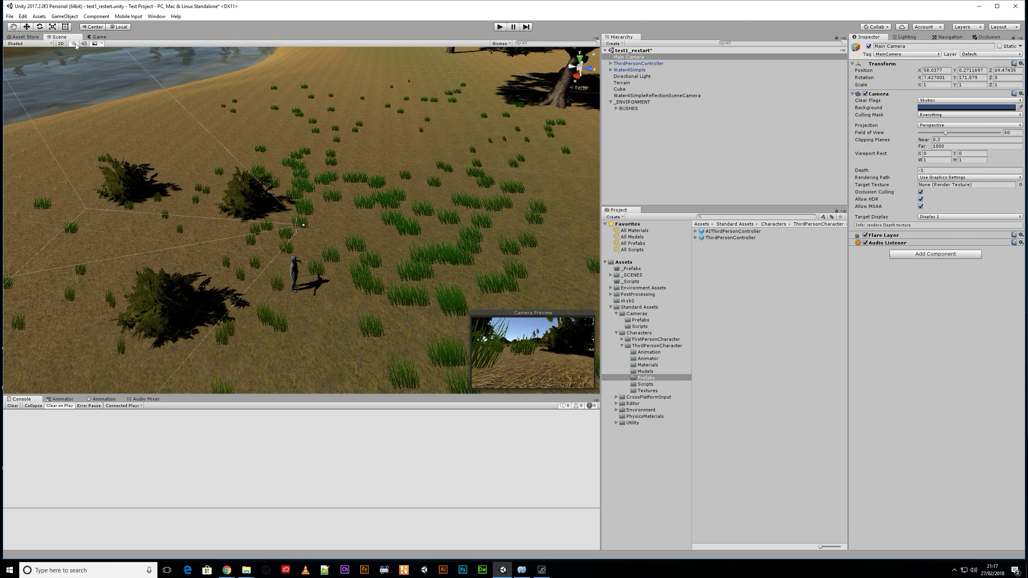
{"action": "left_click", "coordinate": [64, 16]}
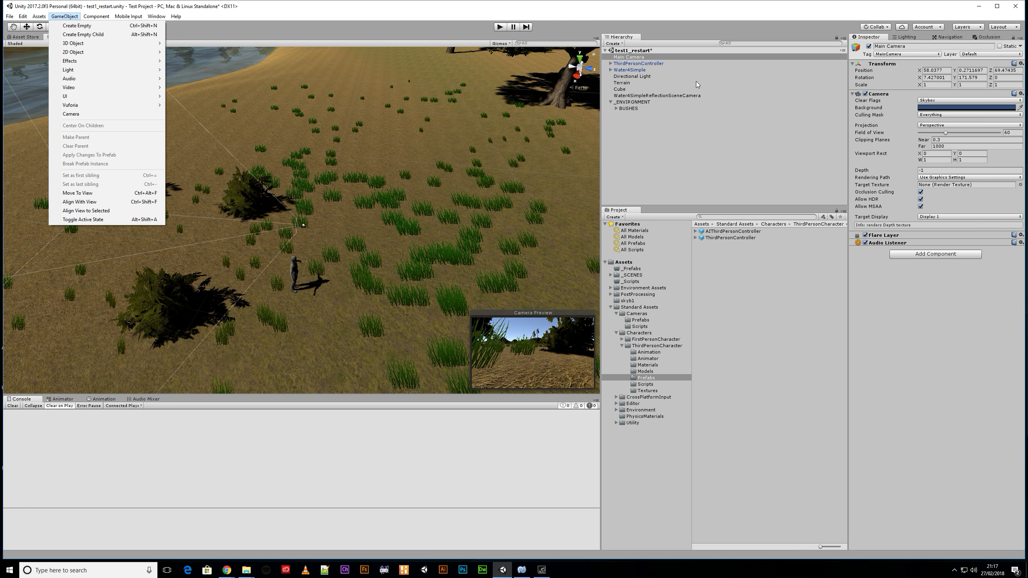
{"action": "left_click", "coordinate": [80, 201]}
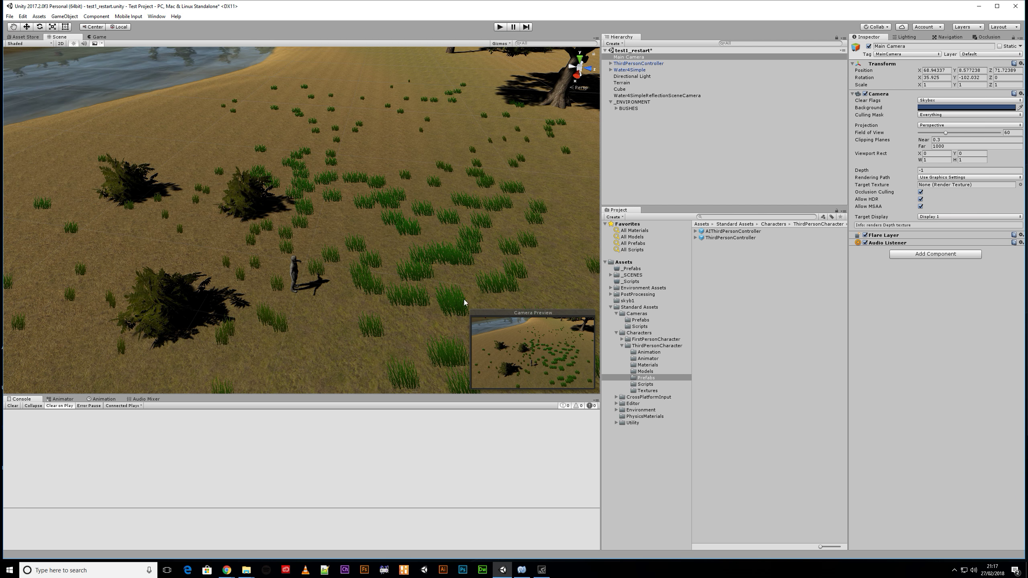
- Frame the character from behind, facing the trees, and align the Main Camera with that Scene view
{"action": "right_click_drag", "start_coordinate": [273, 290], "coordinate": [415, 225]}
{"action": "middle_click_drag", "start_coordinate": [415, 226], "coordinate": [611, 153]}
{"action": "right_click_drag", "start_coordinate": [426, 198], "coordinate": [546, 191]}
{"action": "middle_click_drag", "start_coordinate": [388, 211], "coordinate": [420, 218]}
{"action": "right_click_drag", "start_coordinate": [420, 218], "coordinate": [382, 231]}
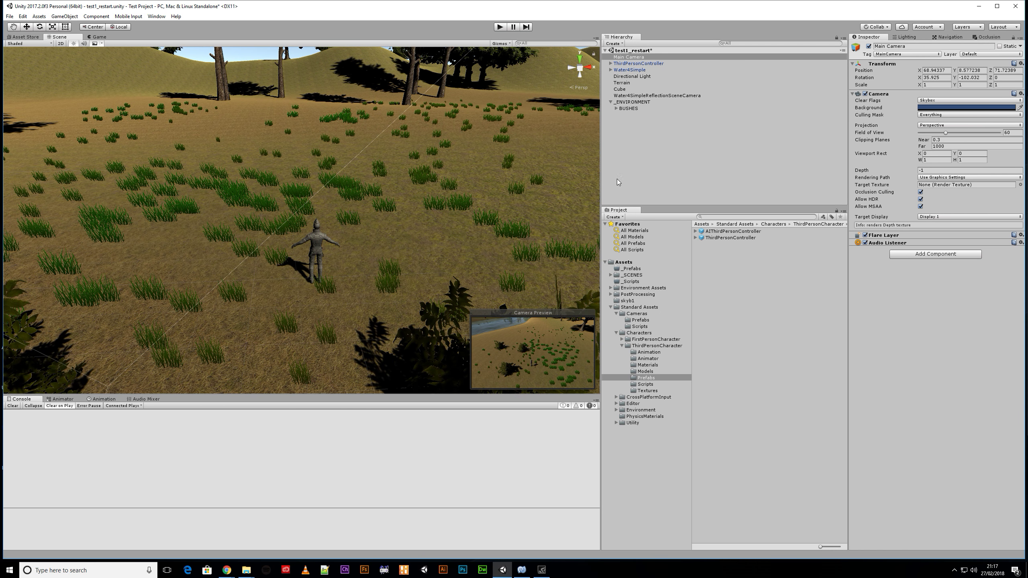
{"action": "left_click", "coordinate": [39, 17]}
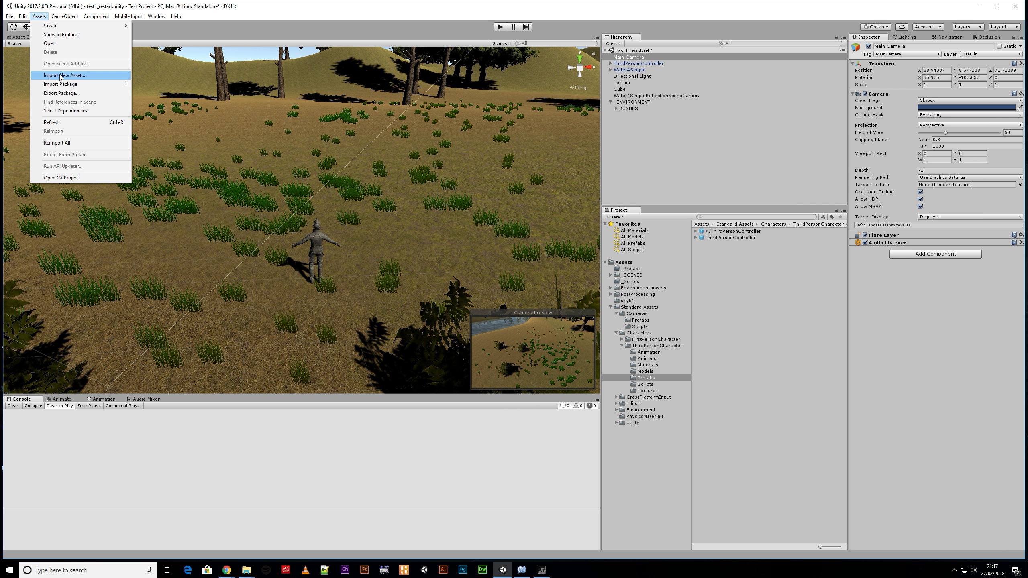
{"action": "mouse_move", "coordinate": [64, 16]}
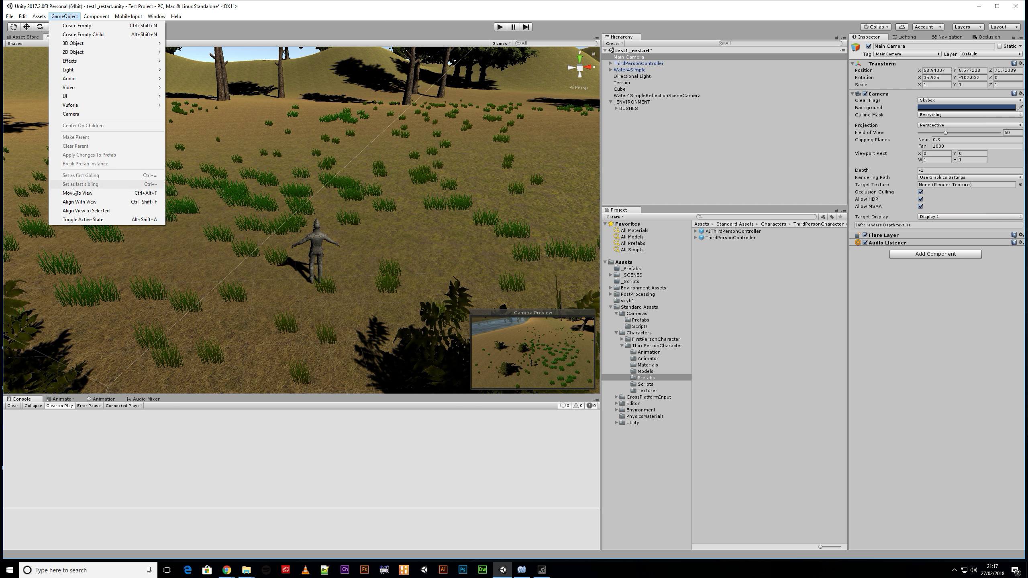
{"action": "left_click", "coordinate": [84, 203]}
- Realign the Main Camera with a closer Scene view behind the character and start Play mode
{"action": "scroll", "coordinate": [375, 309], "scroll_direction": "up", "scroll_amount": 5}
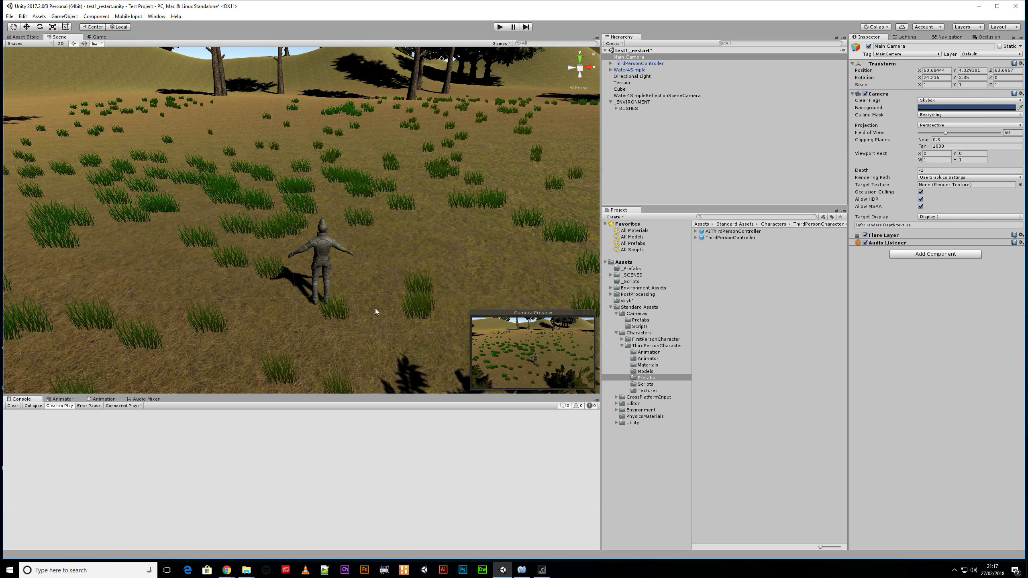
{"action": "middle_click_drag", "start_coordinate": [375, 299], "coordinate": [403, 285]}
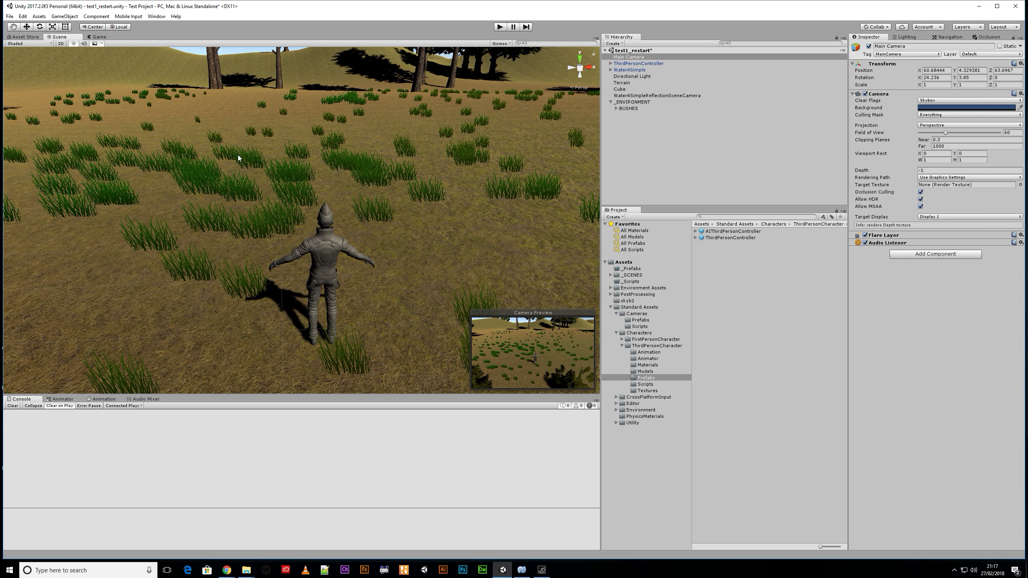
{"action": "left_click", "coordinate": [57, 16]}
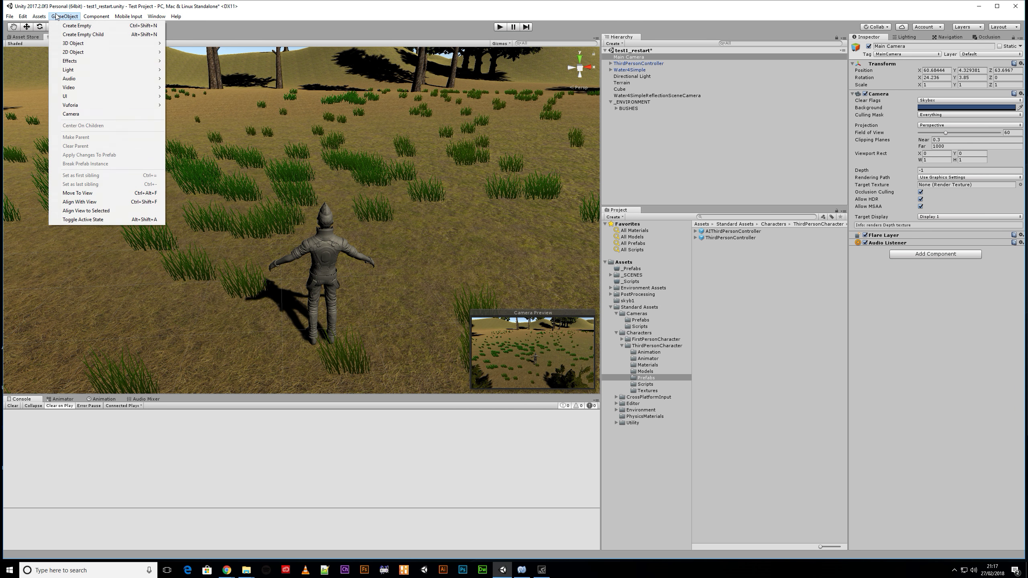
{"action": "left_click", "coordinate": [81, 202]}
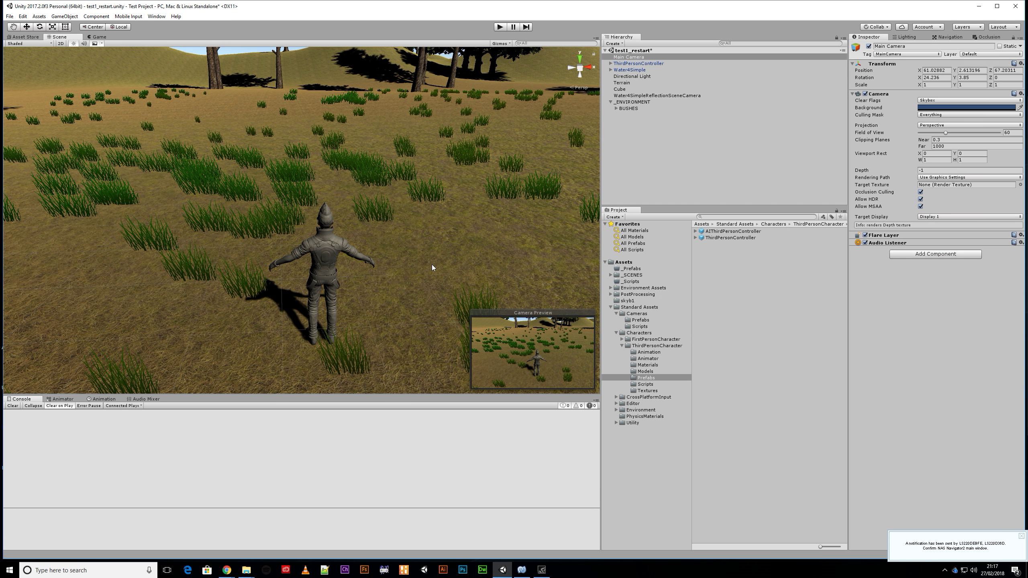
{"action": "left_click", "coordinate": [499, 28]}
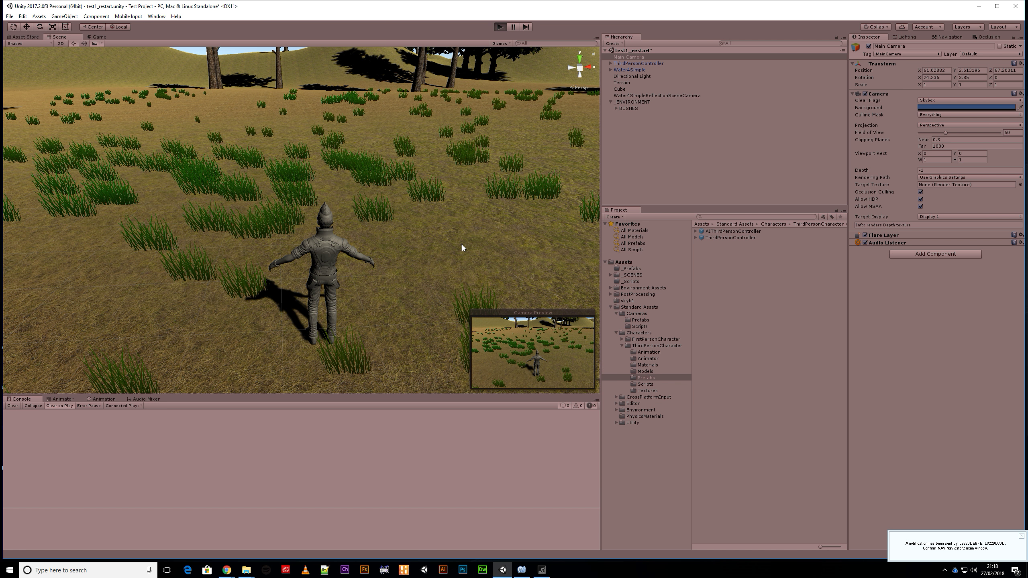
- Play test the character walking away from and towards the fixed Main Camera, and stop Play mode
{"action": "key", "text": "w"}
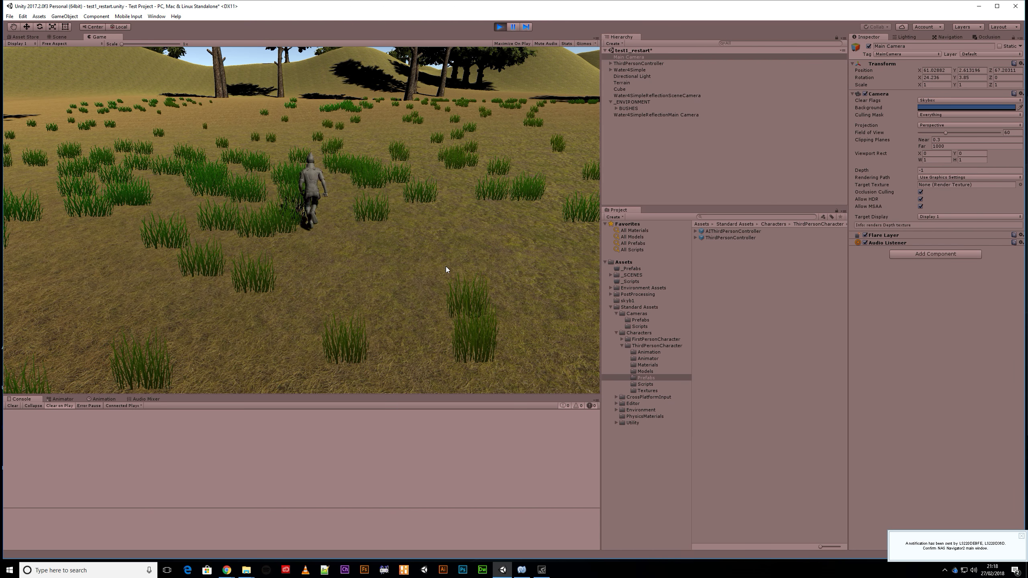
{"action": "key", "text": "s"}
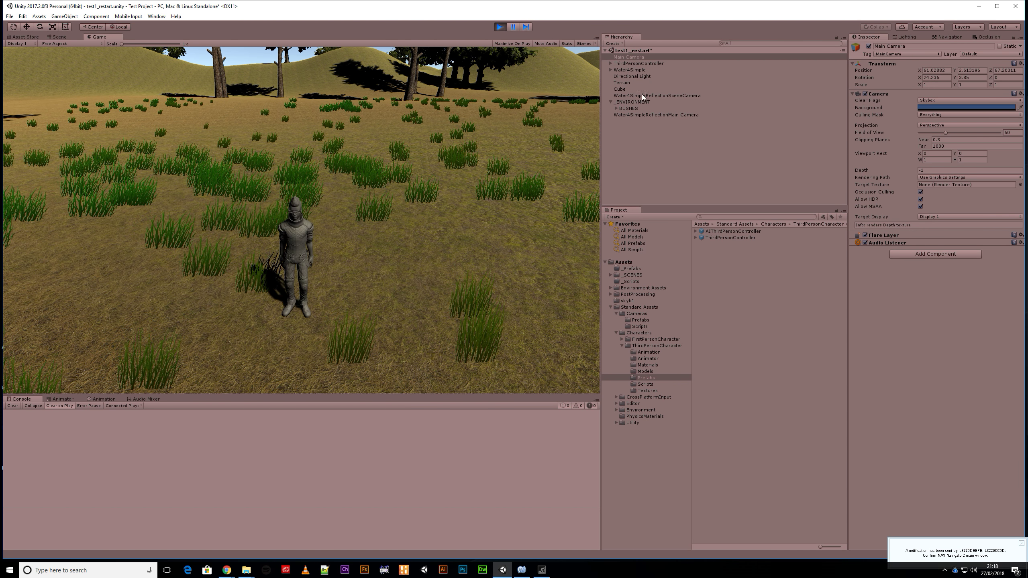
{"action": "left_click", "coordinate": [628, 64]}
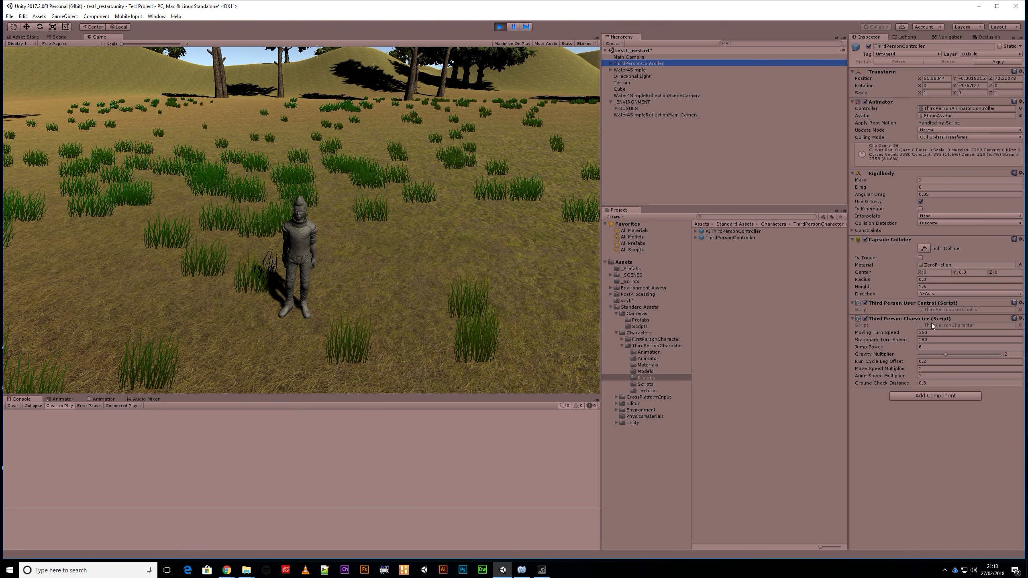
{"action": "left_click", "coordinate": [637, 57]}
{"action": "key", "text": "w"}
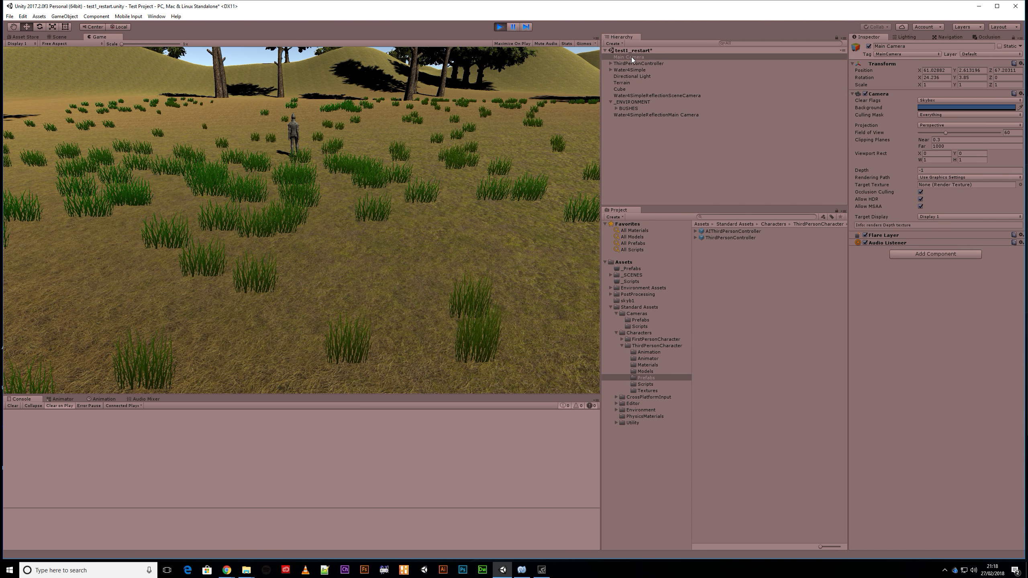
{"action": "key", "text": "s"}
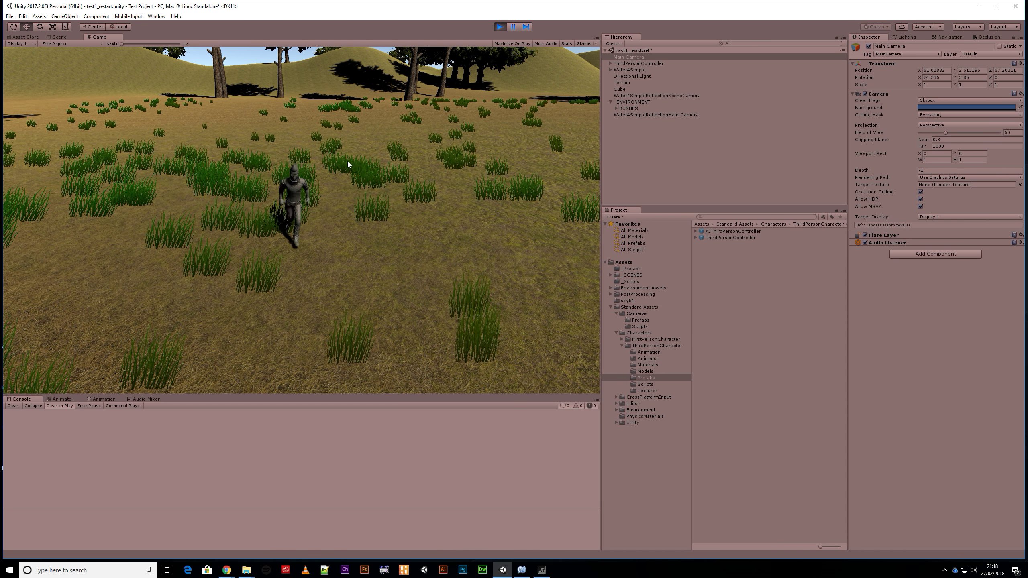
{"action": "left_click", "coordinate": [500, 27]}
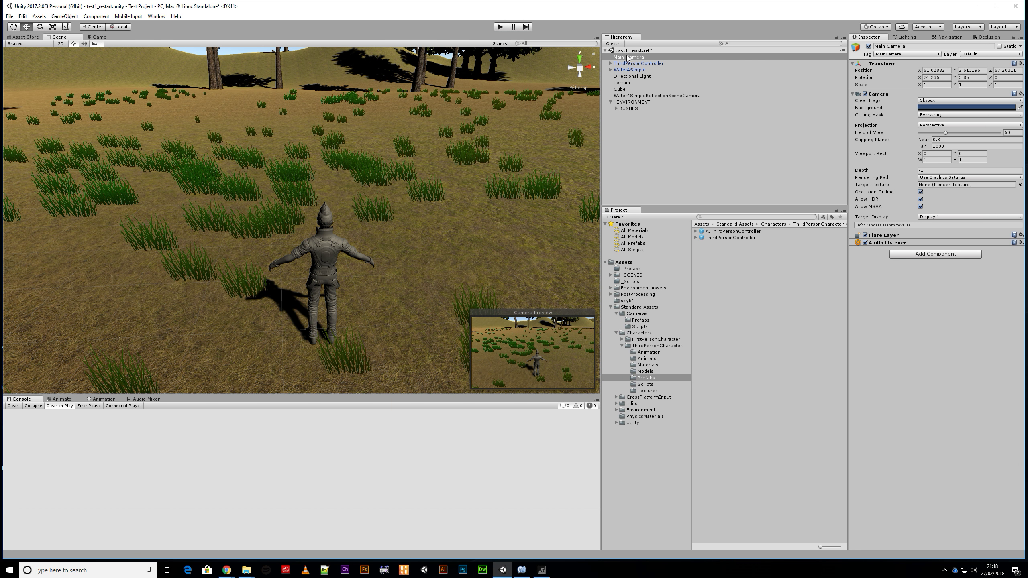
- Parent the Main Camera to ThirdPersonController in the scene hierarchy
{"action": "left_click", "coordinate": [638, 64]}
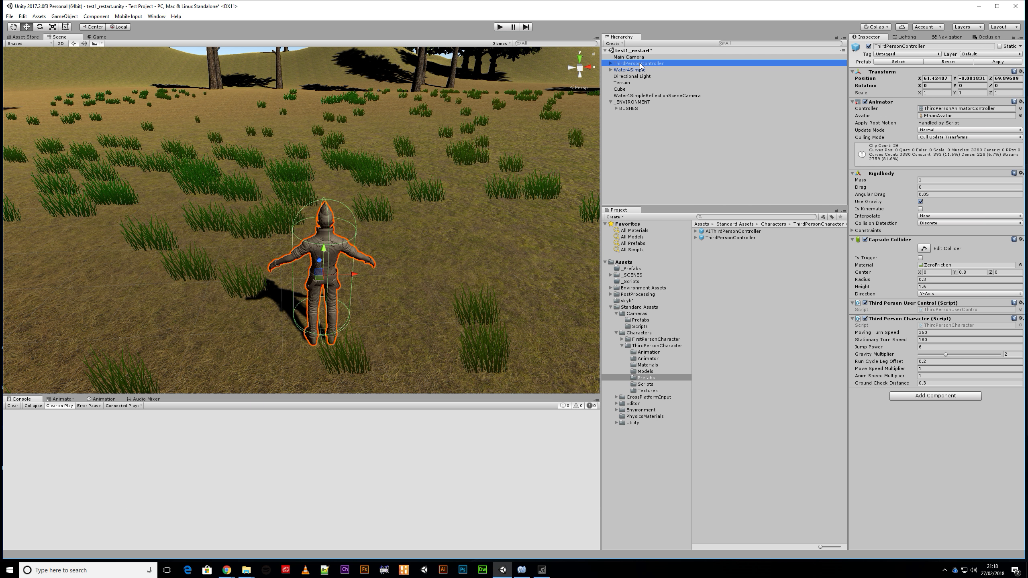
{"action": "left_click", "coordinate": [611, 63]}
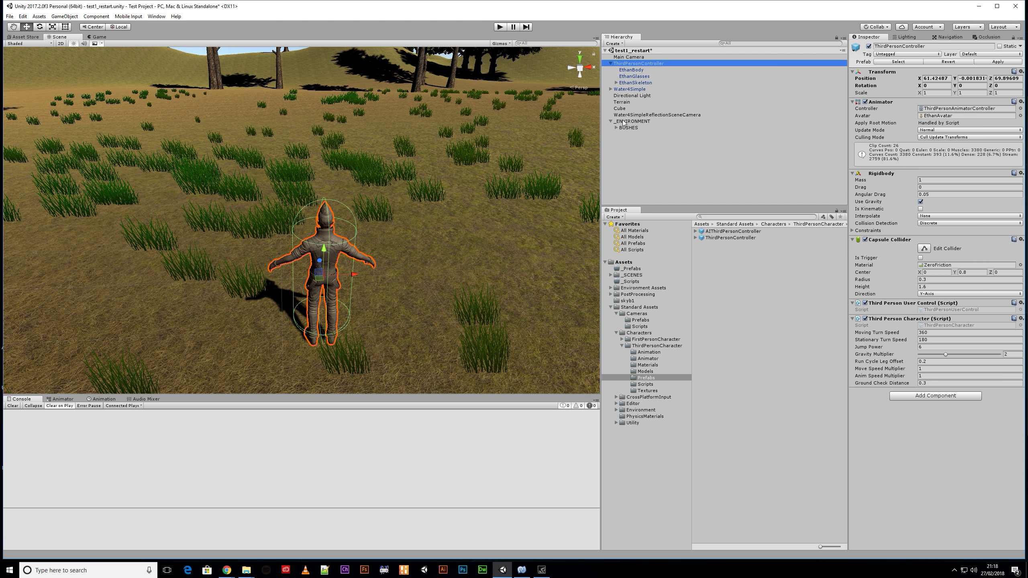
{"action": "left_click_drag", "start_coordinate": [631, 55], "coordinate": [637, 65]}
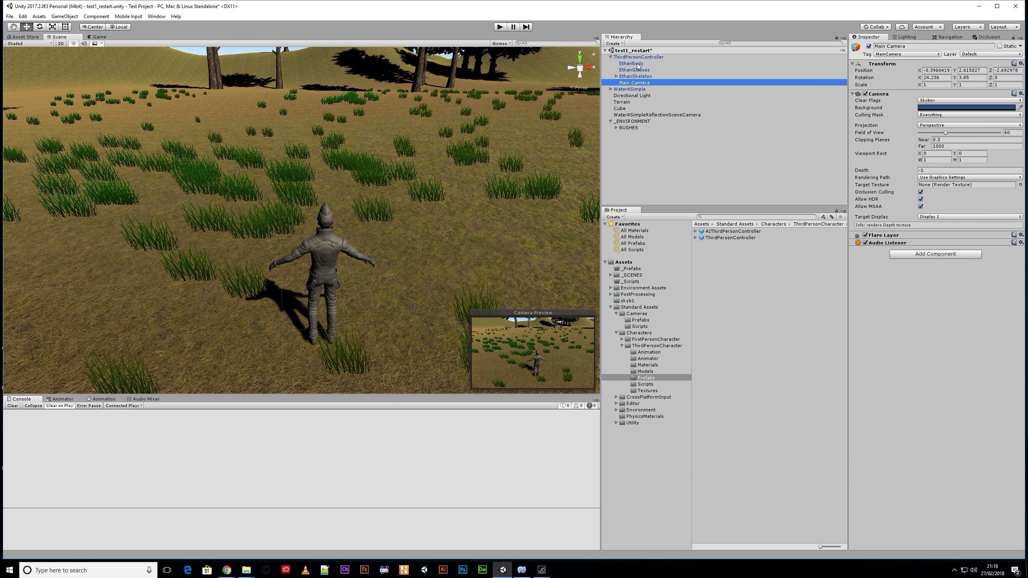
{"action": "left_click", "coordinate": [630, 58]}
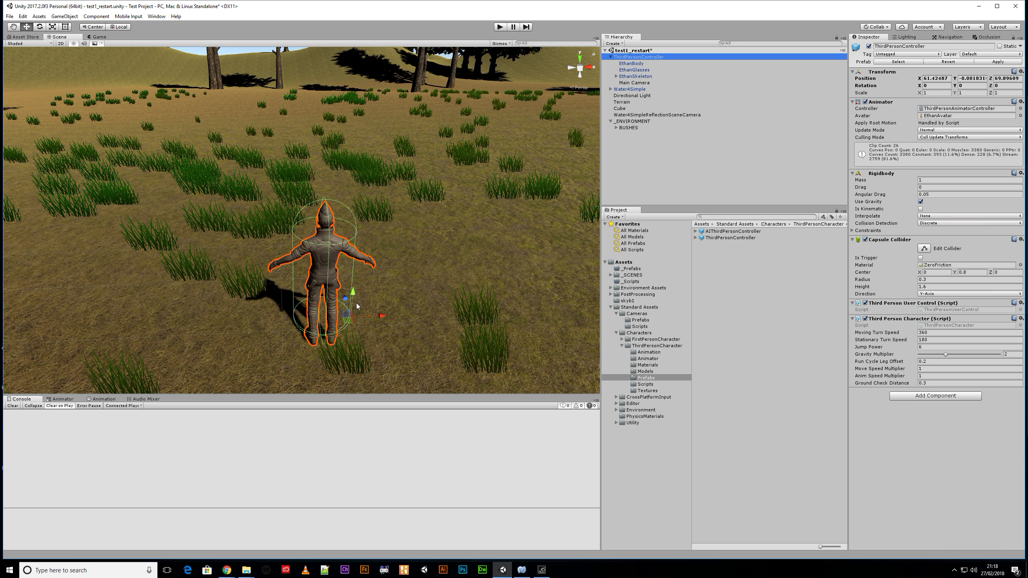
- Play test the character running and turning across the terrain with the parented camera, and stop Play mode
{"action": "left_click", "coordinate": [499, 27]}
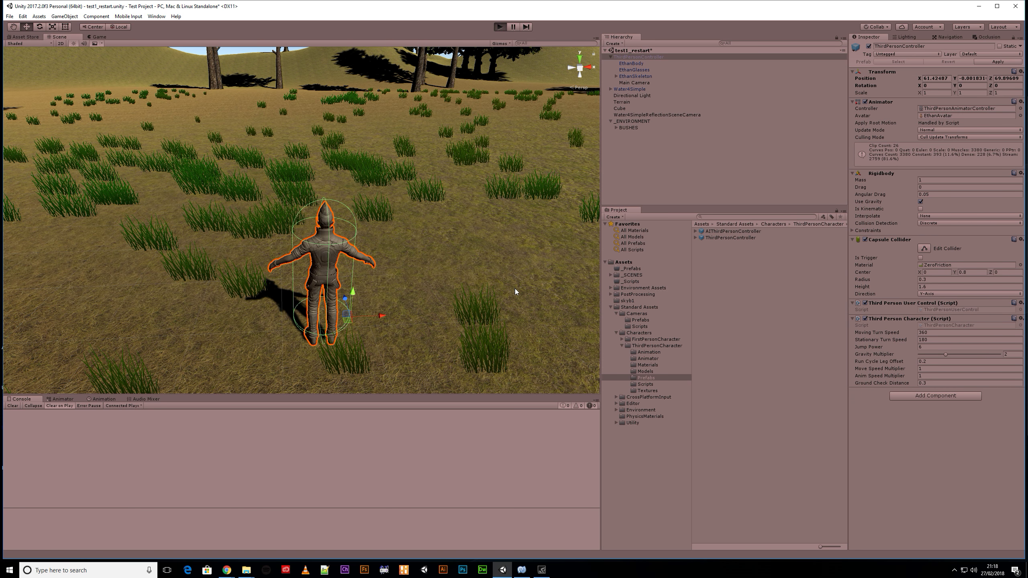
{"action": "key", "text": "w"}
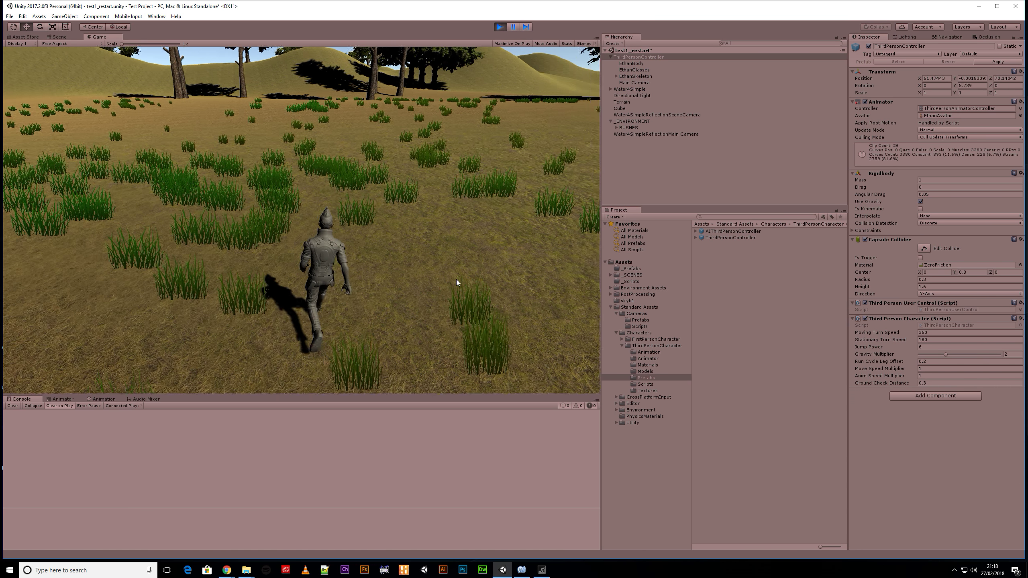
{"action": "key", "text": "d"}
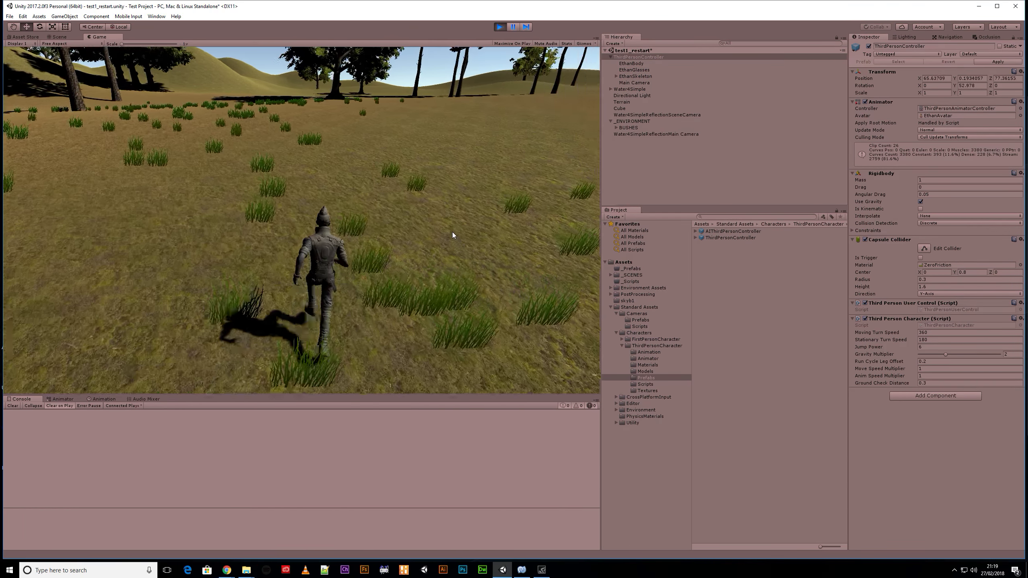
{"action": "key", "text": "a"}
{"action": "key", "text": "d"}
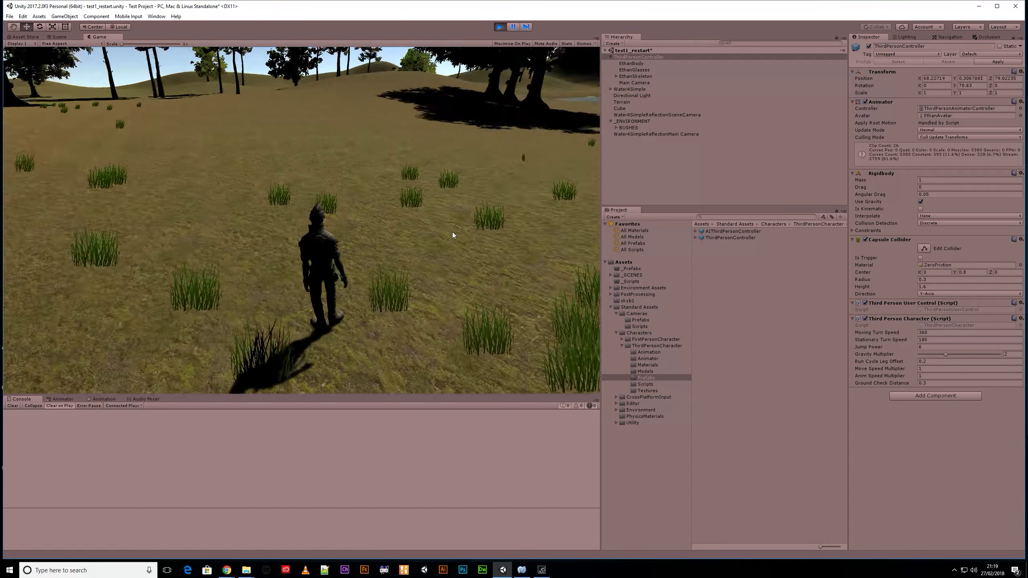
{"action": "key", "text": "d"}
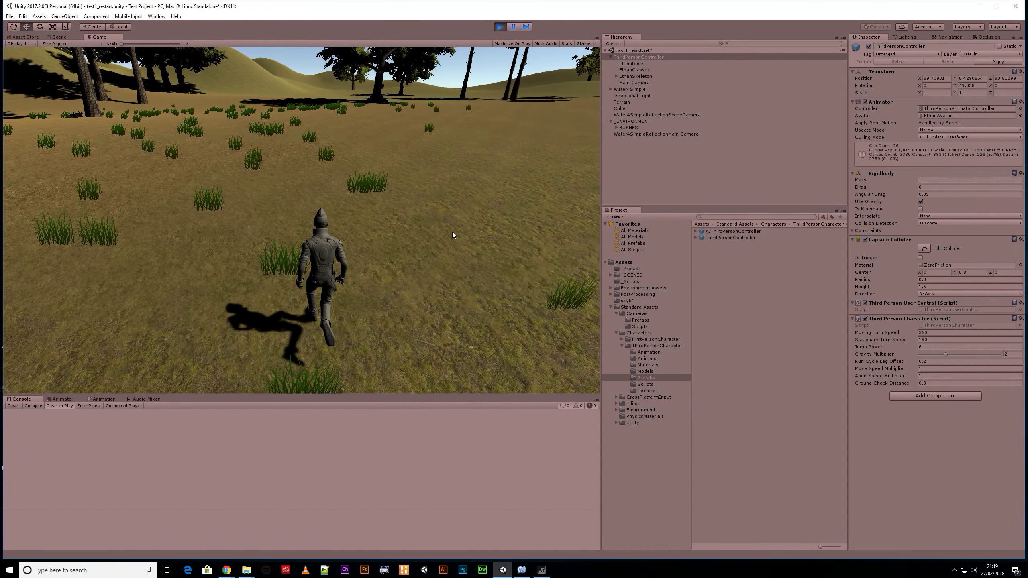
{"action": "key", "text": "d"}
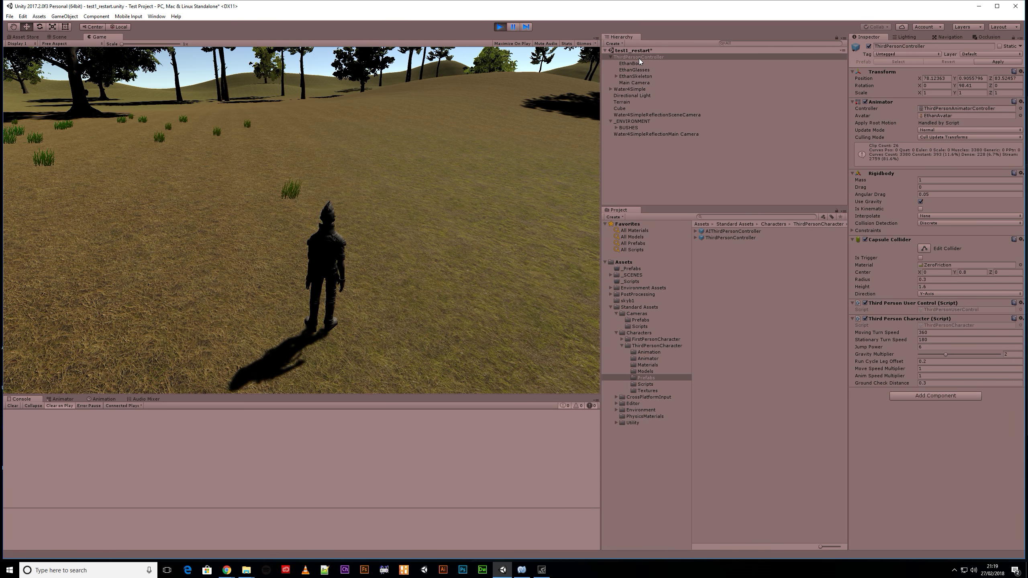
{"action": "key", "text": "w"}
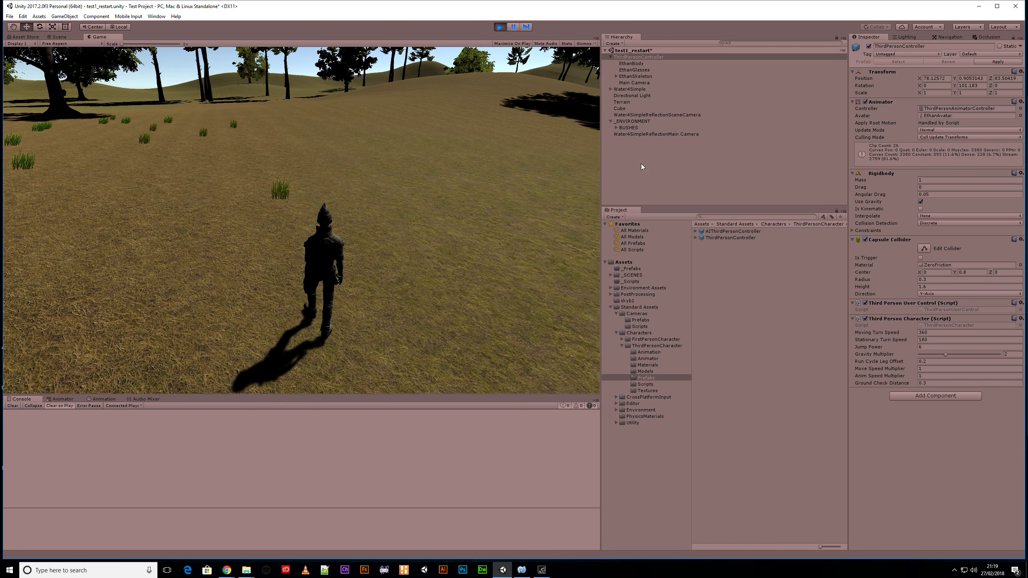
{"action": "key", "text": "d"}
{"action": "key", "text": "a"}
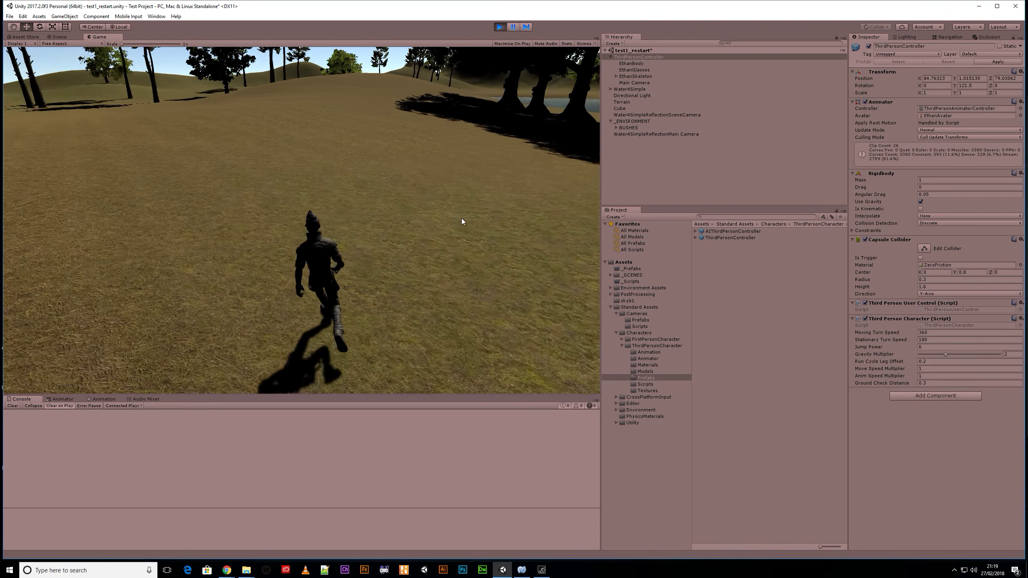
{"action": "key", "text": "d"}
{"action": "key", "text": "a"}
{"action": "key", "text": "w"}
{"action": "key", "text": "d"}
{"action": "key", "text": "d"}
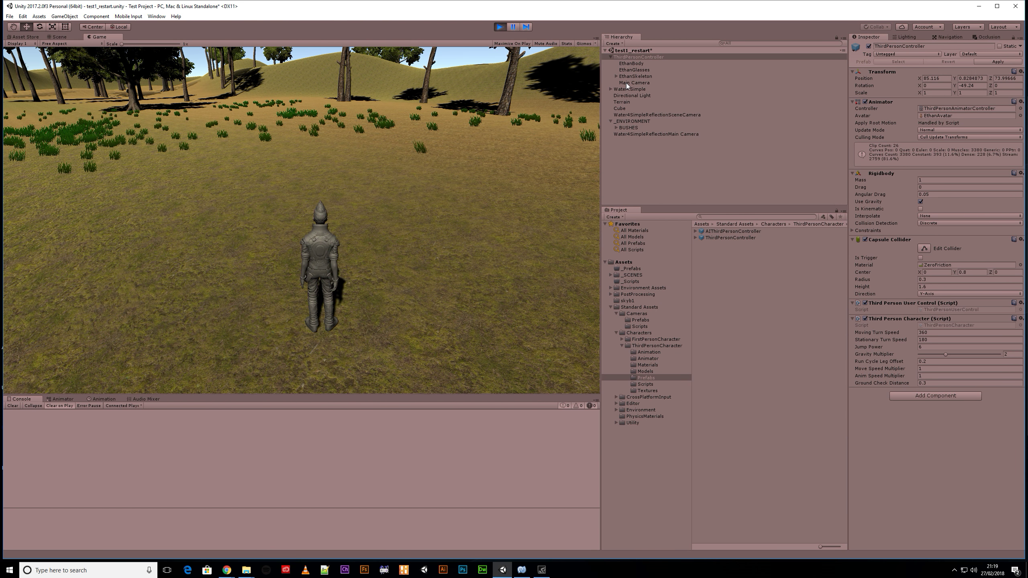
{"action": "left_click", "coordinate": [499, 27]}
- Unparent the Main Camera from ThirdPersonController and add the MultipurposeCameraRig prefab from the Standard Assets Cameras folder to the scene
{"action": "left_click_drag", "start_coordinate": [630, 83], "coordinate": [626, 57]}
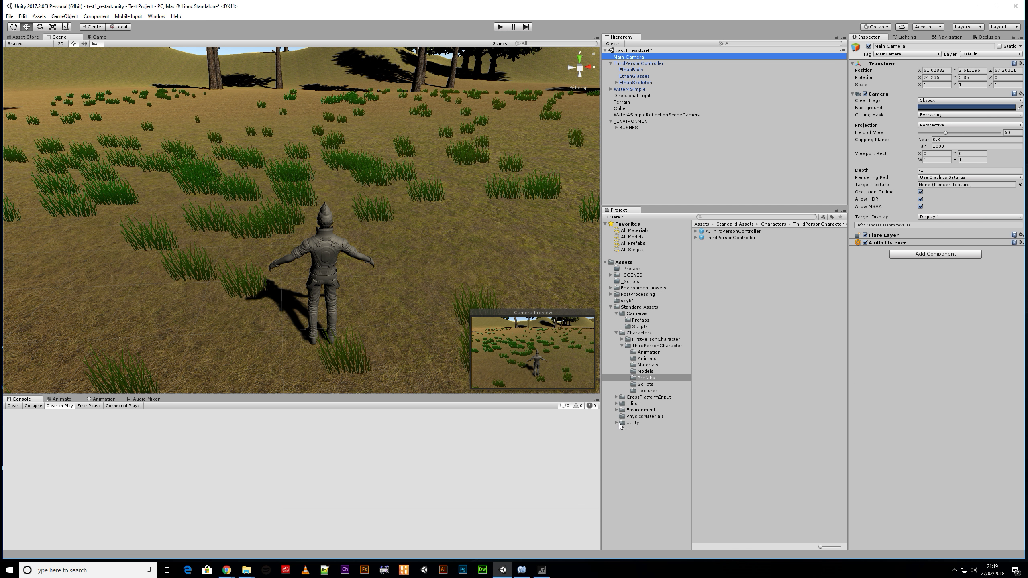
{"action": "left_click", "coordinate": [629, 320]}
{"action": "left_click", "coordinate": [731, 251]}
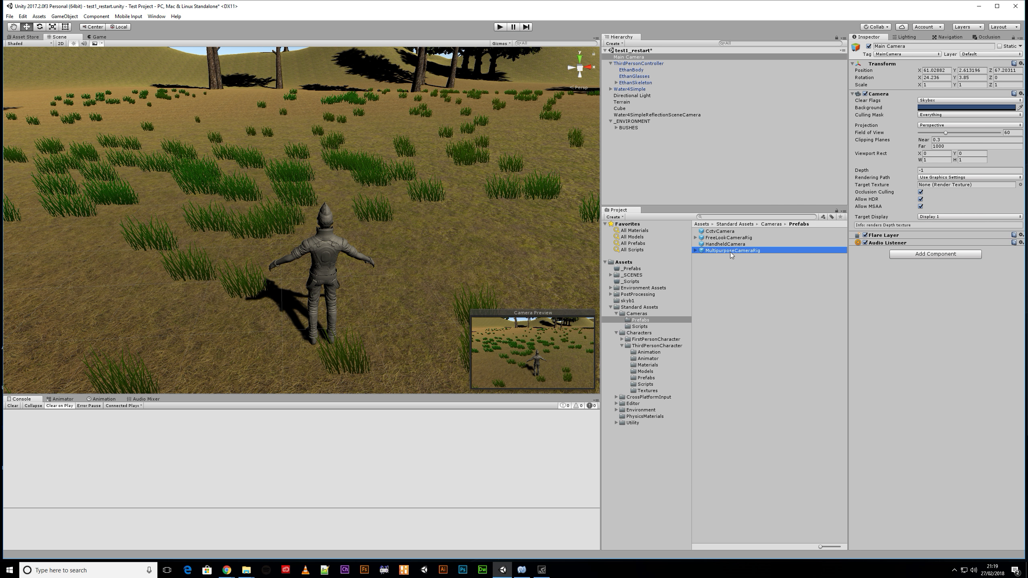
{"action": "left_click_drag", "start_coordinate": [694, 207], "coordinate": [642, 186]}
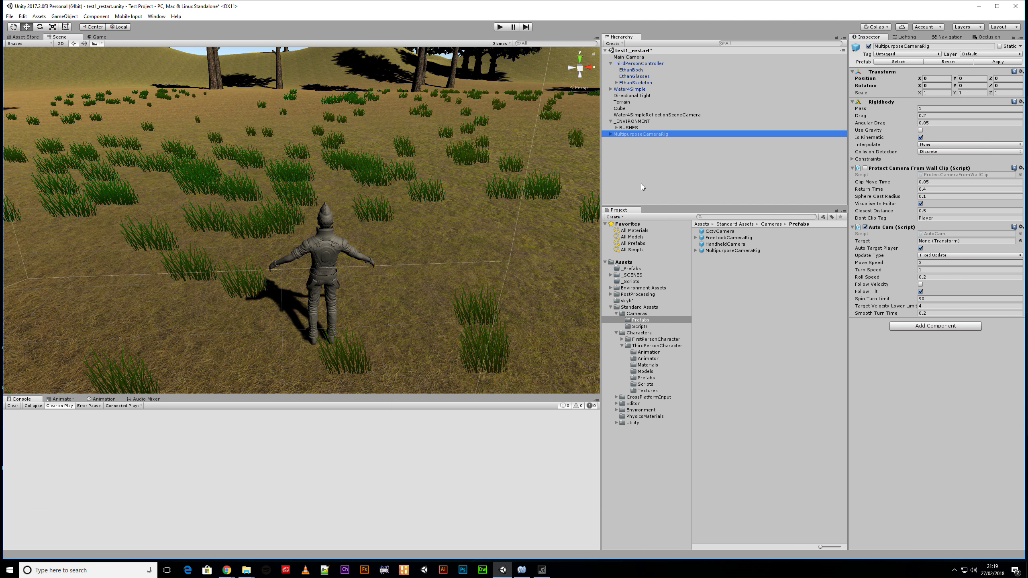
- Copy the Main Camera's Transform values onto MultipurposeCameraRig and deactivate the Main Camera
{"action": "left_click", "coordinate": [626, 58]}
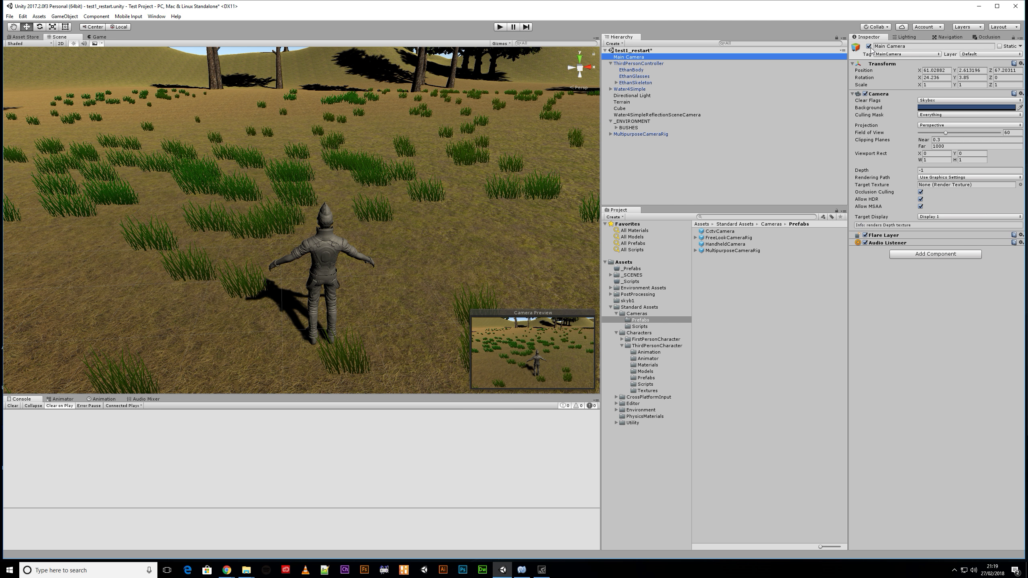
{"action": "right_click", "coordinate": [883, 64]}
{"action": "left_click", "coordinate": [915, 97]}
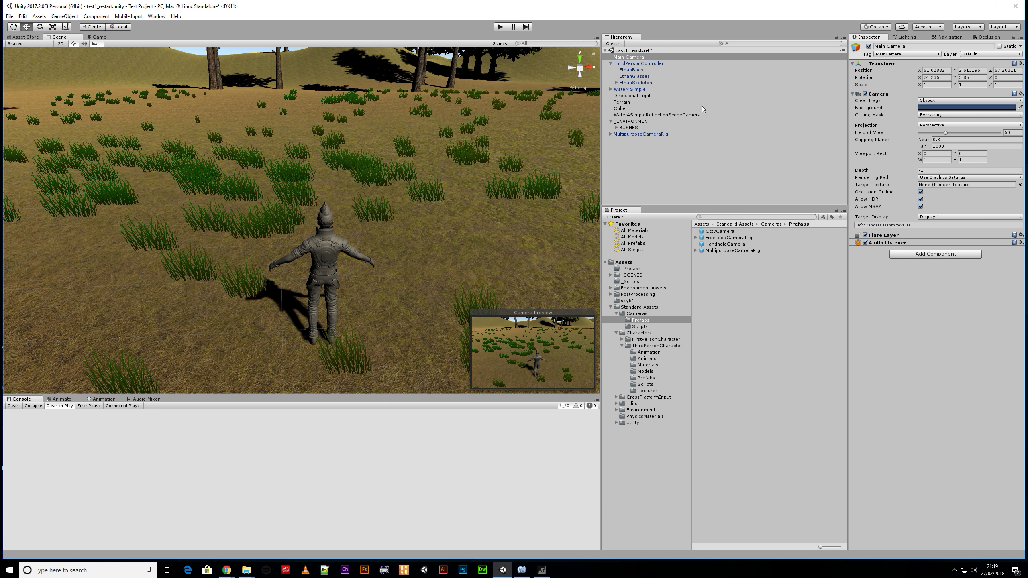
{"action": "left_click", "coordinate": [649, 135]}
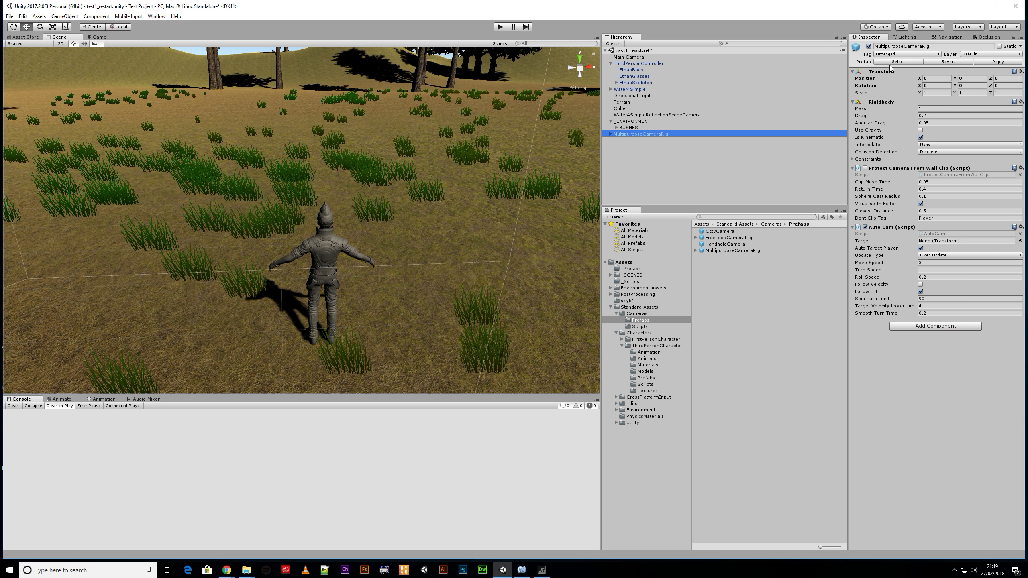
{"action": "right_click", "coordinate": [877, 74]}
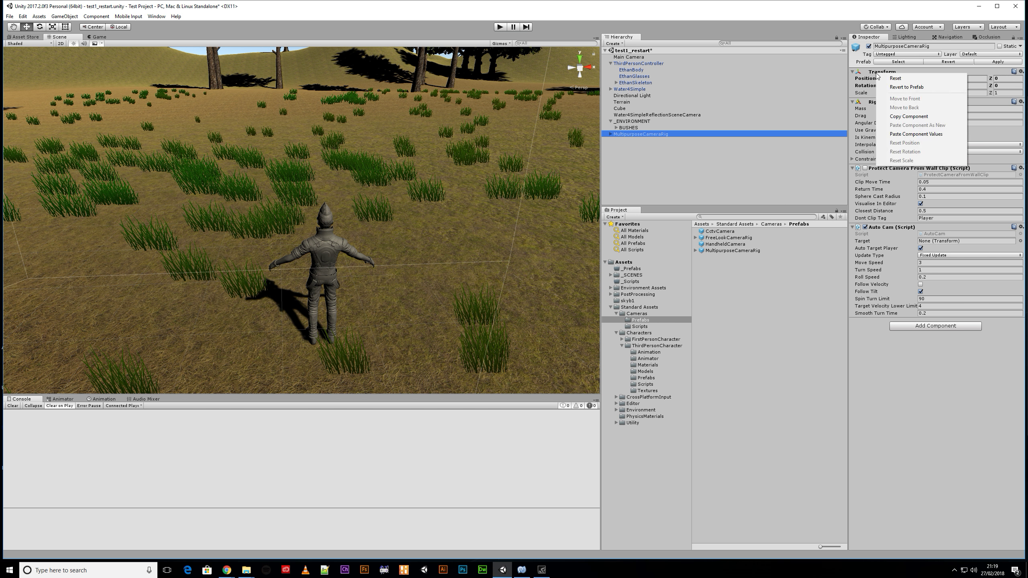
{"action": "left_click", "coordinate": [930, 135]}
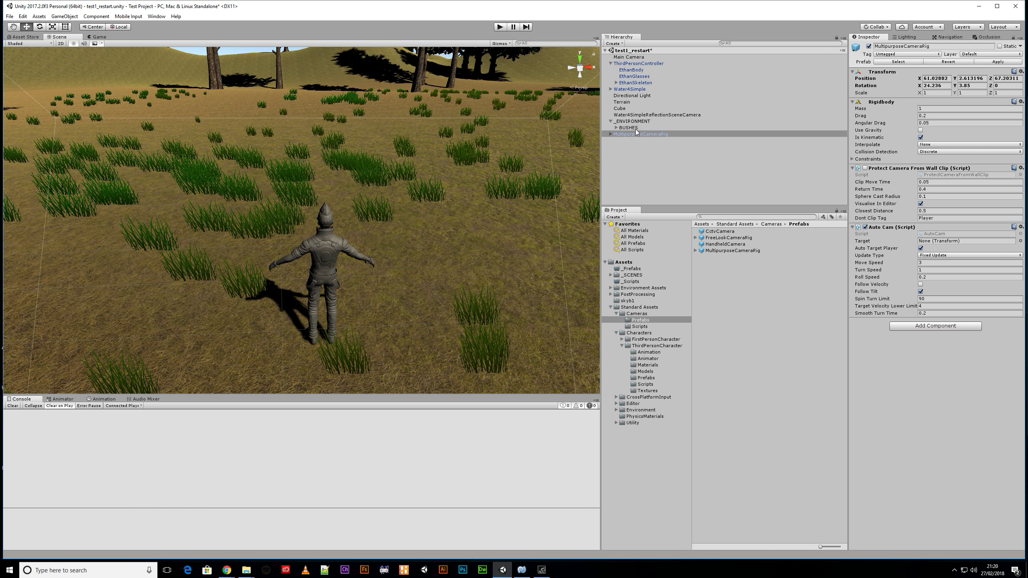
{"action": "left_click", "coordinate": [631, 58]}
{"action": "left_click", "coordinate": [869, 46]}
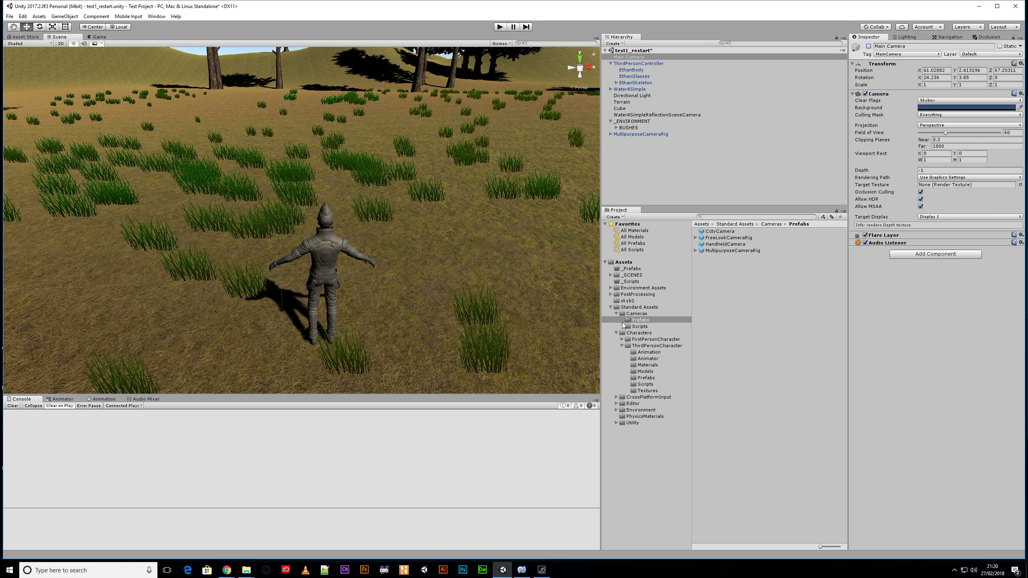
- Place the RHEF_GenericCliffA prefab from the Rocky Hills Environment assets on the terrain beyond the character
{"action": "left_click", "coordinate": [611, 288]}
{"action": "left_click", "coordinate": [616, 300]}
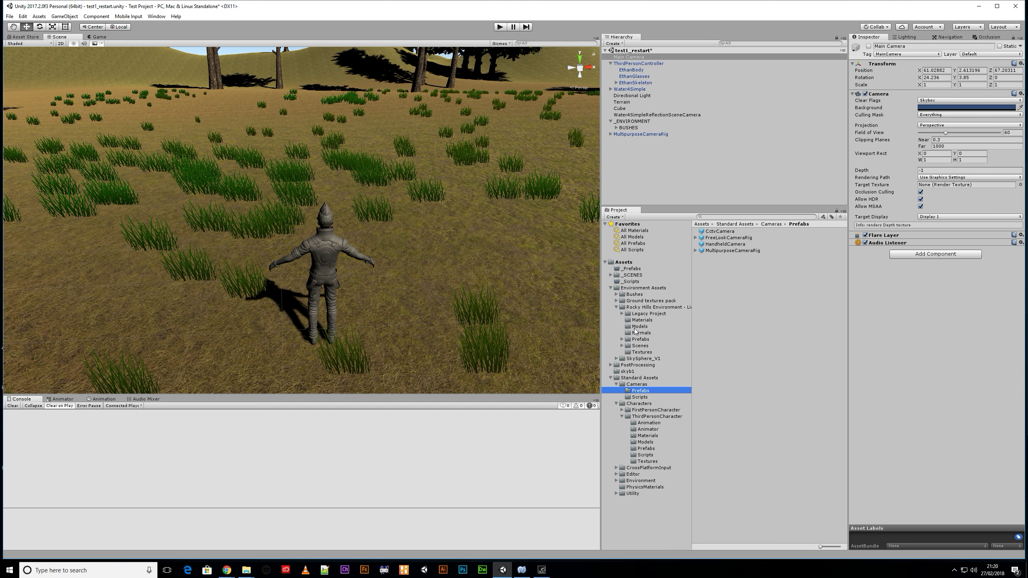
{"action": "left_click", "coordinate": [641, 340]}
{"action": "left_click_drag", "start_coordinate": [737, 247], "coordinate": [398, 153]}
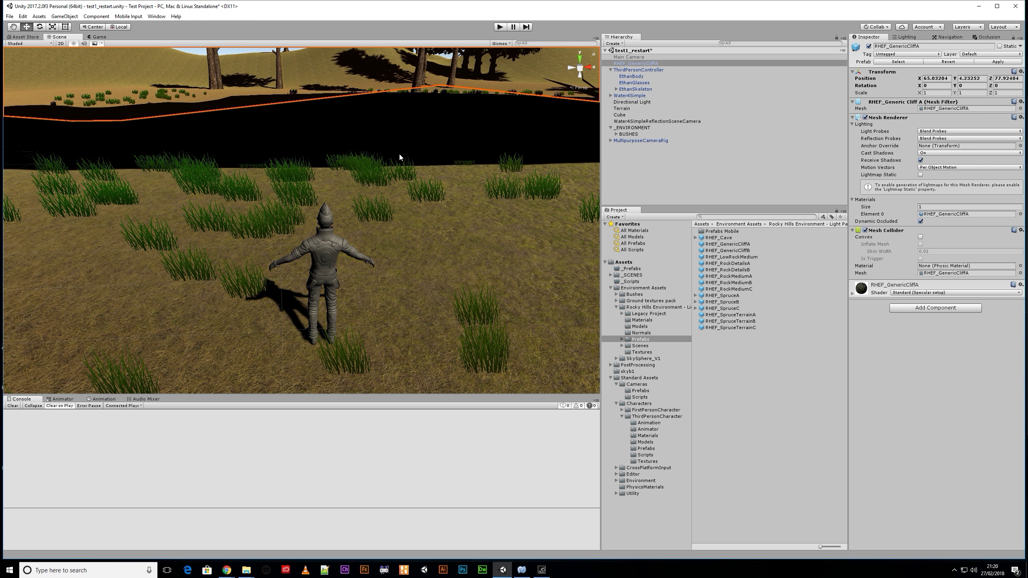
{"action": "scroll", "coordinate": [437, 169], "scroll_direction": "down", "scroll_amount": 5}
{"action": "scroll", "coordinate": [460, 153], "scroll_direction": "down", "scroll_amount": 5}
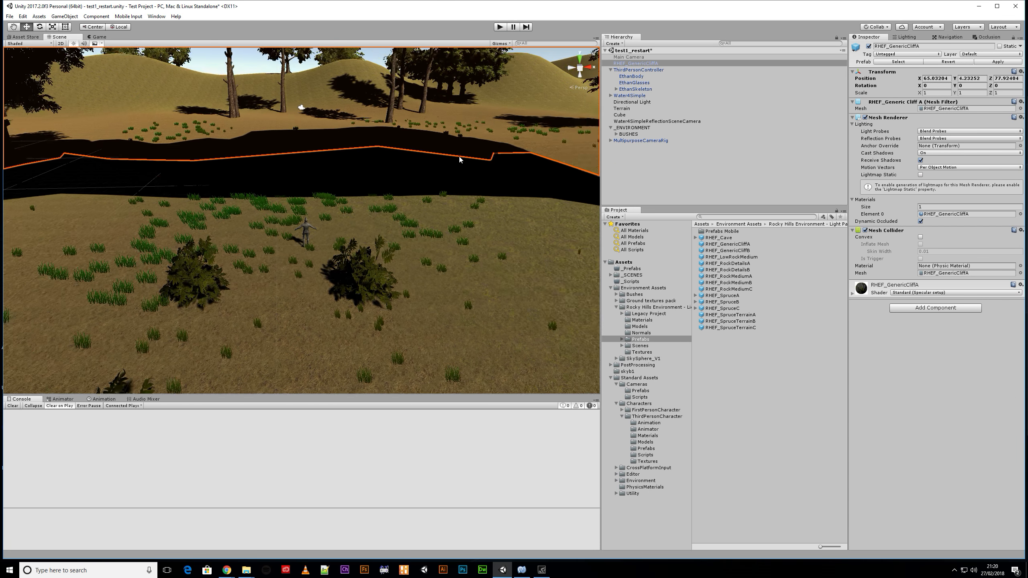
{"action": "scroll", "coordinate": [435, 164], "scroll_direction": "down", "scroll_amount": 6}
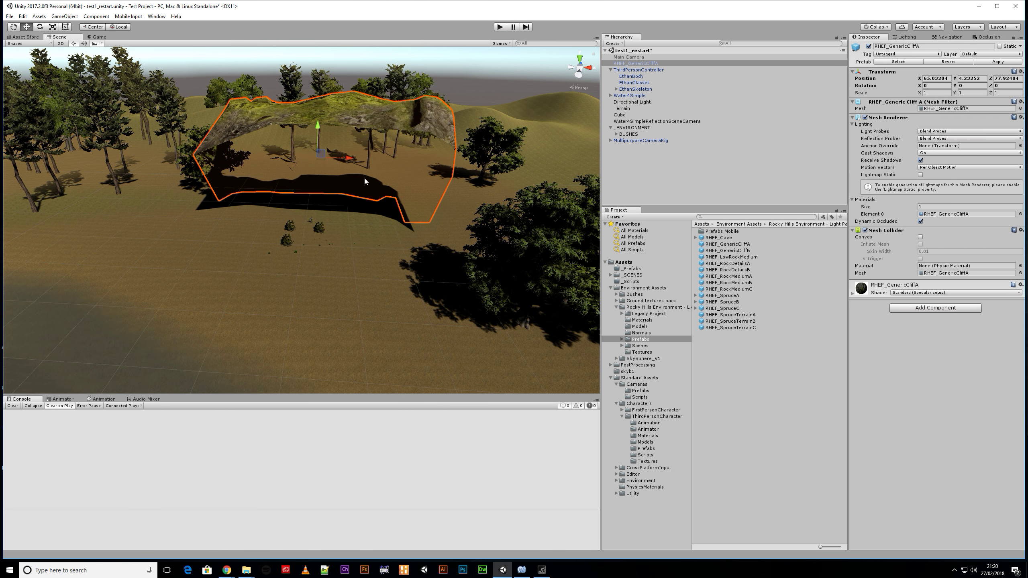
{"action": "scroll", "coordinate": [379, 183], "scroll_direction": "up", "scroll_amount": 5}
{"action": "middle_click_drag", "start_coordinate": [385, 147], "coordinate": [341, 301]}
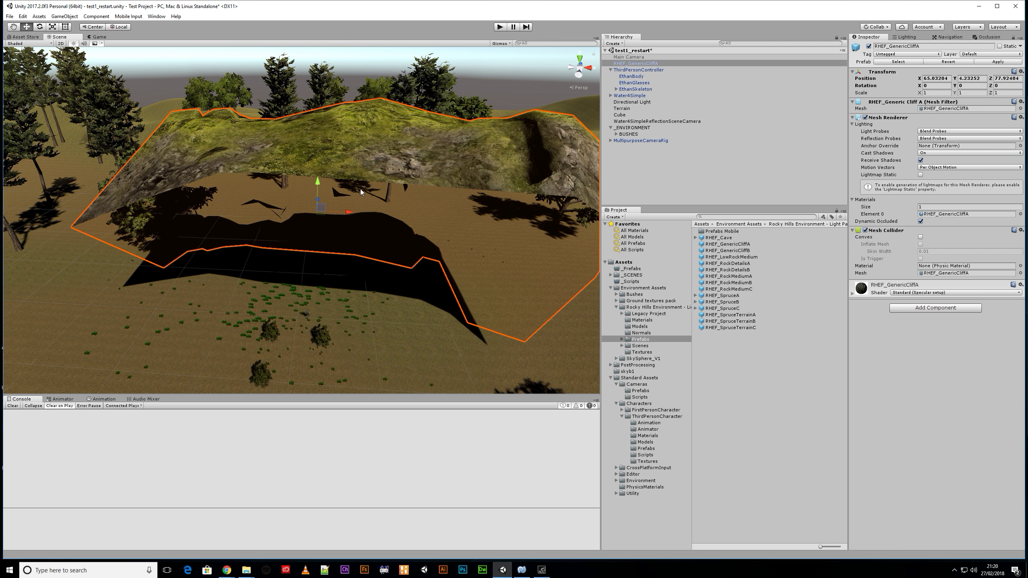
- Rotate the cliff about its vertical axis and delete it from the scene
{"action": "left_click", "coordinate": [39, 26]}
{"action": "left_click_drag", "start_coordinate": [334, 220], "coordinate": [118, 246]}
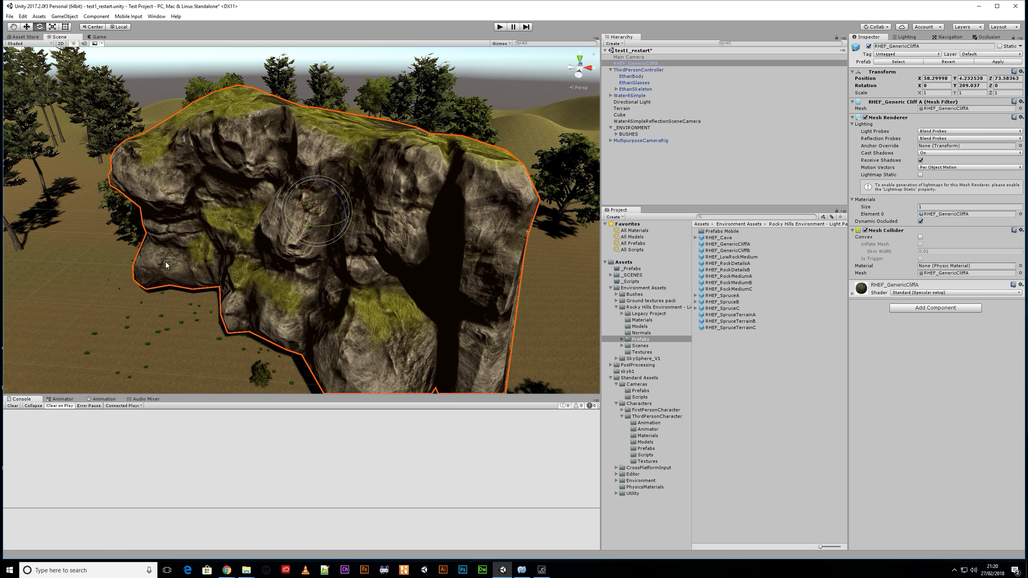
{"action": "key", "text": "Delete"}
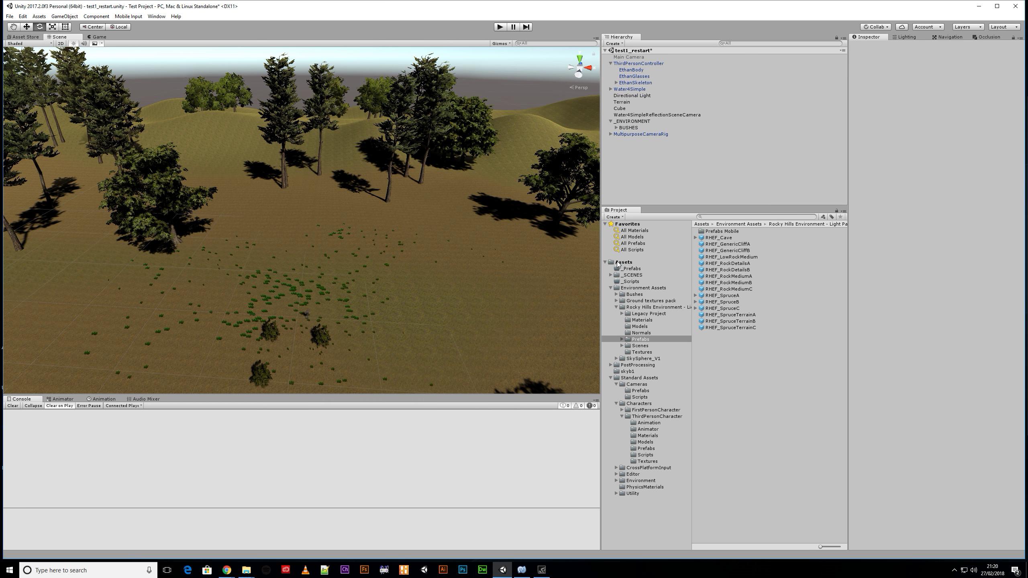
- Place the RHEF_RockMediumC prefab on the terrain beside the character and lower it to Y 2.02 so it sits in the ground
{"action": "left_click", "coordinate": [735, 289]}
{"action": "left_click_drag", "start_coordinate": [736, 291], "coordinate": [289, 343]}
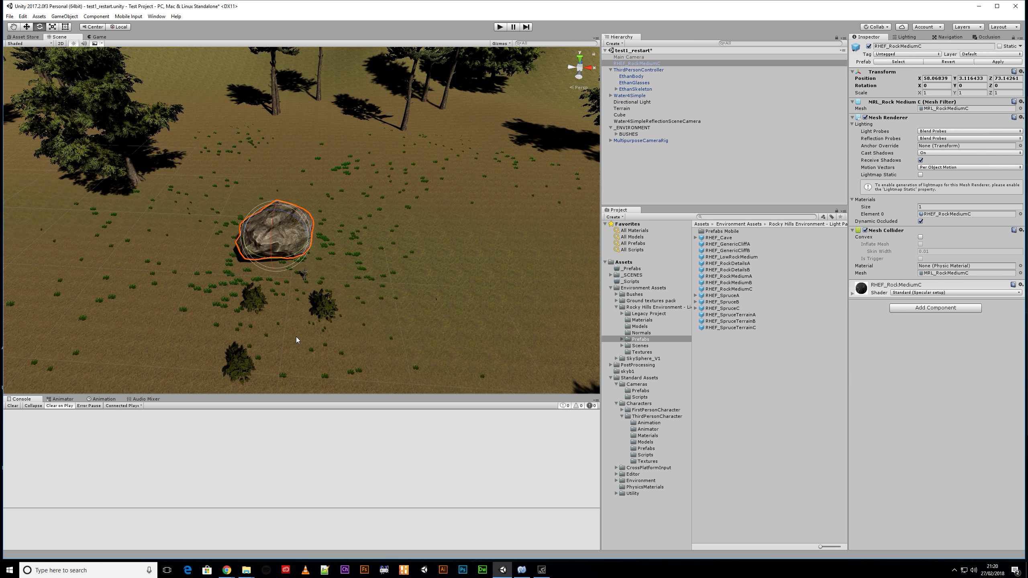
{"action": "key", "text": "alt"}
{"action": "left_click_drag", "start_coordinate": [294, 336], "coordinate": [295, 340], "text": "alt"}
{"action": "scroll", "coordinate": [296, 336], "scroll_direction": "up", "scroll_amount": 10}
{"action": "left_click_drag", "start_coordinate": [307, 320], "coordinate": [456, 191], "text": "alt"}
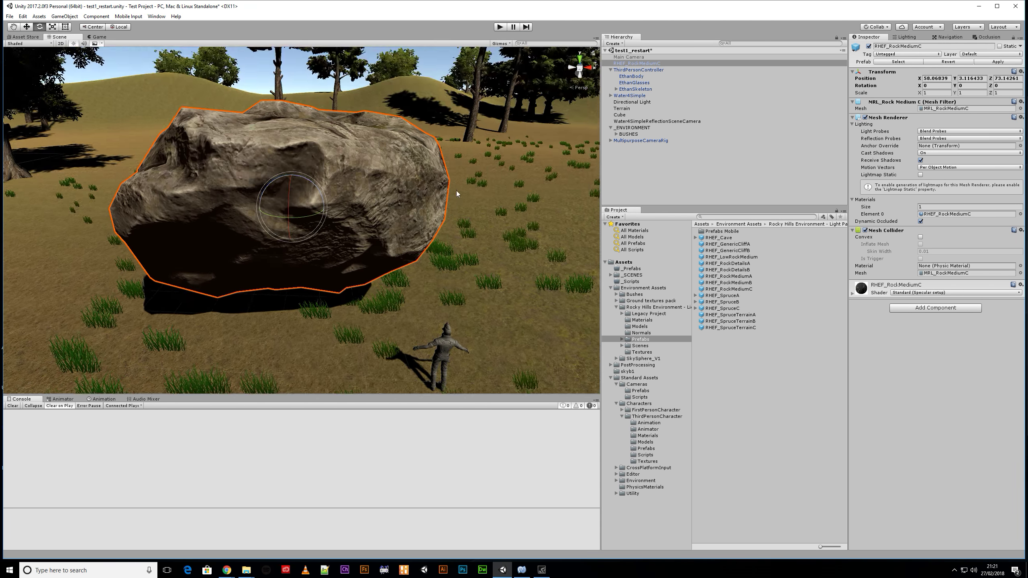
{"action": "middle_click_drag", "start_coordinate": [463, 226], "coordinate": [455, 207]}
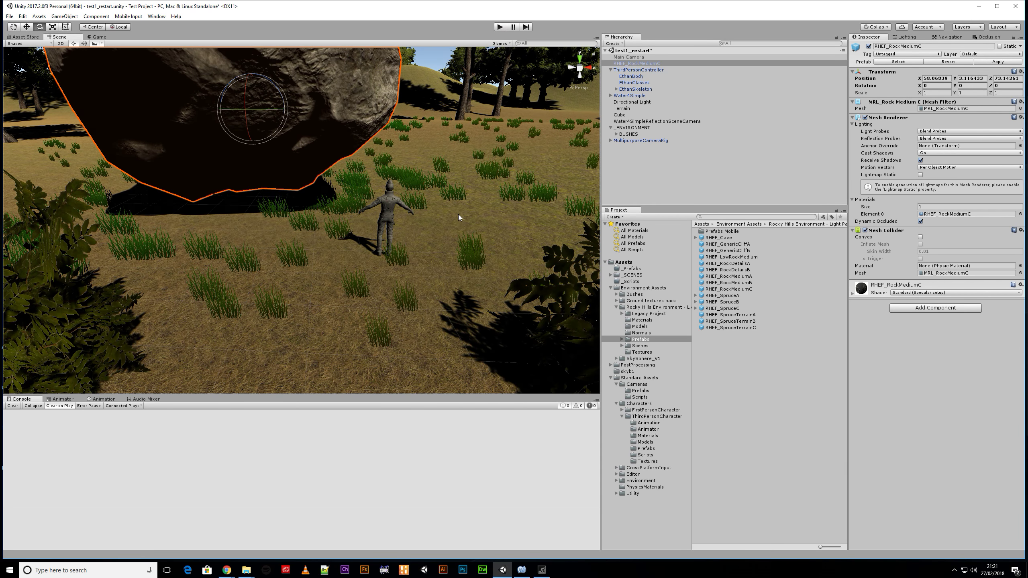
{"action": "scroll", "coordinate": [460, 225], "scroll_direction": "down", "scroll_amount": 5}
{"action": "key", "text": "w"}
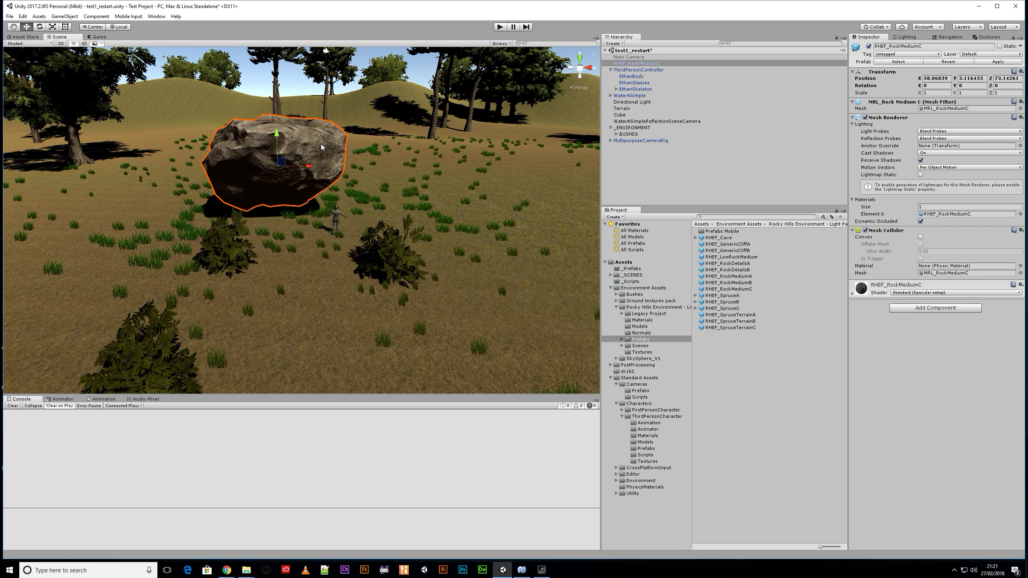
{"action": "left_click_drag", "start_coordinate": [278, 134], "coordinate": [279, 160]}
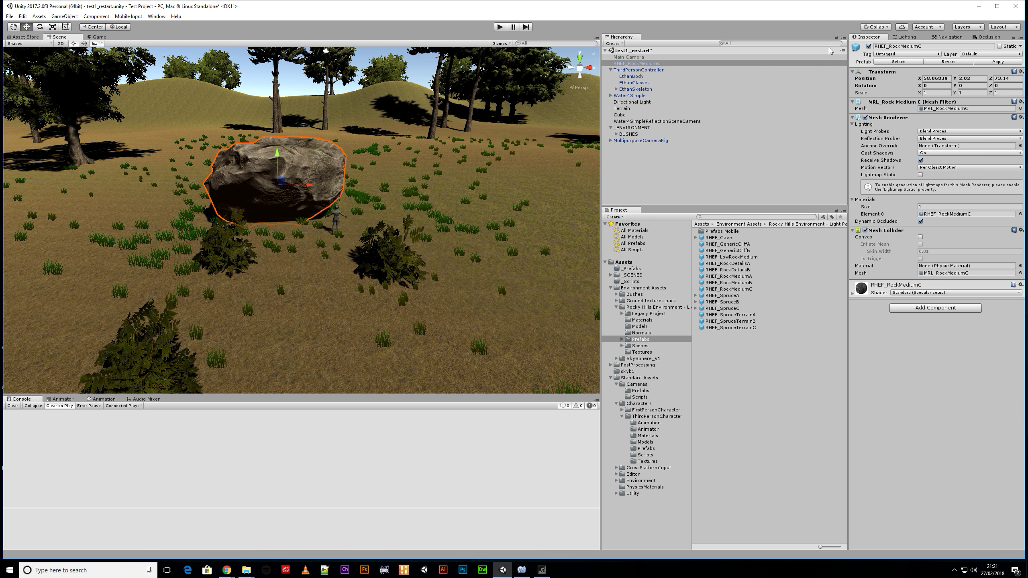
- Deactivate the rock in the scene, then toggle its active state repeatedly and leave it active
{"action": "left_click", "coordinate": [869, 46]}
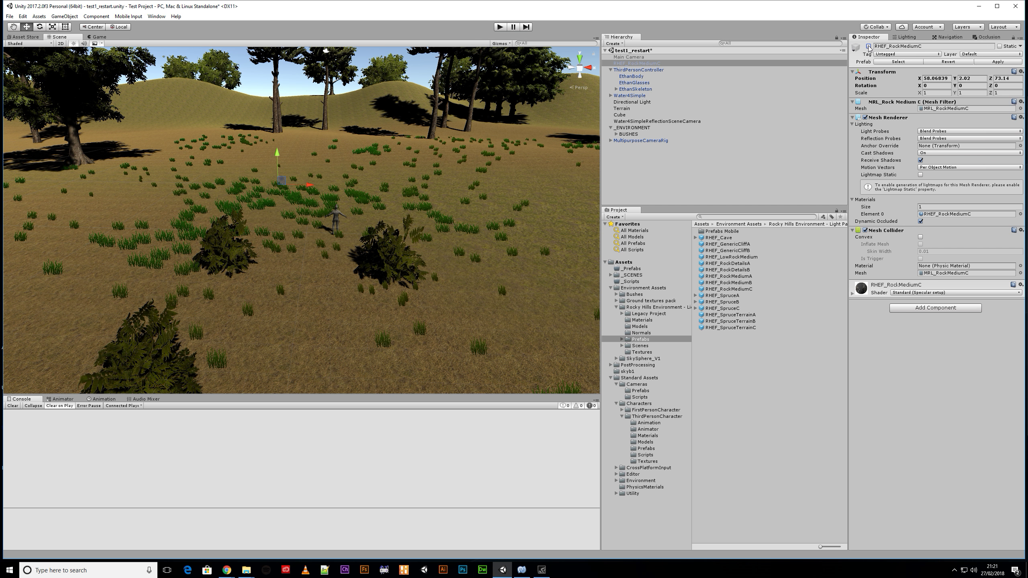
{"action": "left_click", "coordinate": [716, 200]}
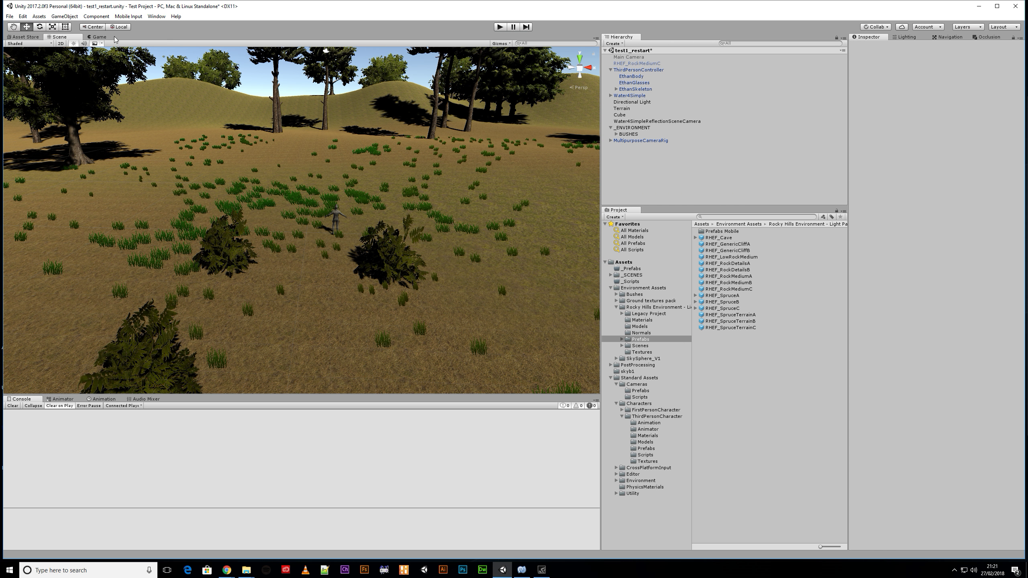
{"action": "left_click", "coordinate": [632, 64]}
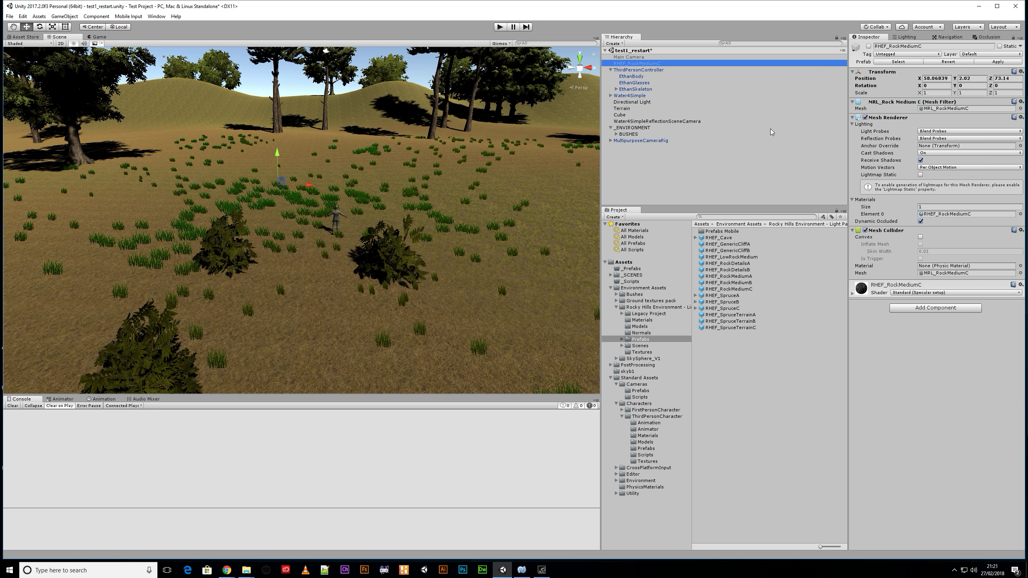
{"action": "left_click", "coordinate": [869, 47]}
{"action": "left_click", "coordinate": [868, 46]}
{"action": "left_click", "coordinate": [869, 47]}
{"action": "left_click", "coordinate": [868, 46]}
{"action": "left_click", "coordinate": [868, 47]}
{"action": "left_click", "coordinate": [868, 46]}
{"action": "left_click", "coordinate": [868, 46]}
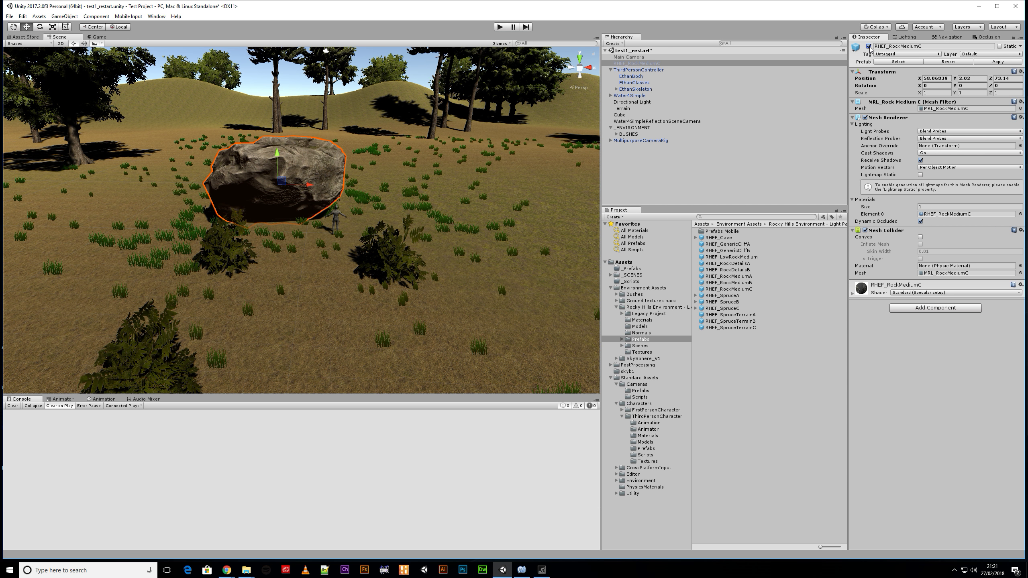
- Move the rock away from the character toward the large tree, scale it to about 0.55 and rotate it to about 158.6° on Z
{"action": "left_click", "coordinate": [630, 58]}
{"action": "left_click_drag", "start_coordinate": [355, 200], "coordinate": [278, 197]}
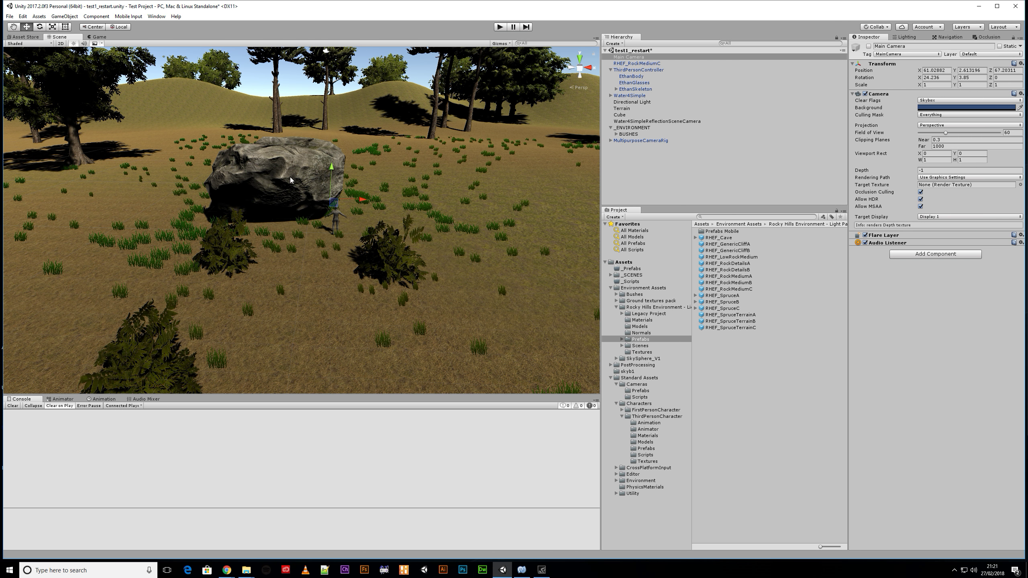
{"action": "left_click", "coordinate": [296, 161]}
{"action": "left_click_drag", "start_coordinate": [312, 185], "coordinate": [151, 195]}
{"action": "key", "text": "r"}
{"action": "key", "text": "w"}
{"action": "key", "text": "e"}
{"action": "left_click_drag", "start_coordinate": [173, 175], "coordinate": [97, 119]}
{"action": "key", "text": "w"}
- Duplicate the rock, place the copy just in front, rotate it to about 308° on Z and scale it to about 0.41
{"action": "key", "text": "ctrl+d"}
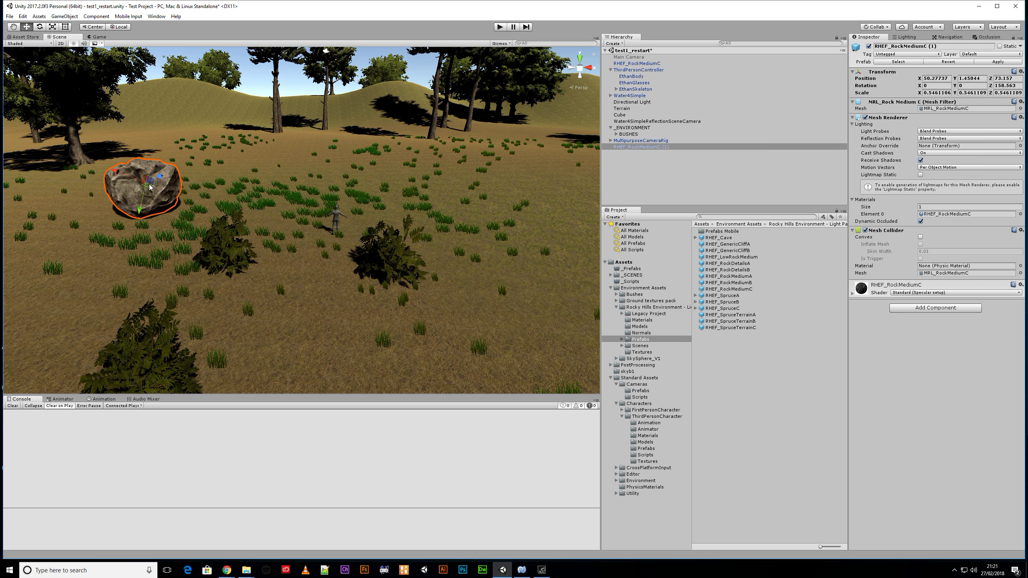
{"action": "left_click_drag", "start_coordinate": [158, 176], "coordinate": [109, 193]}
{"action": "key", "text": "e"}
{"action": "key", "text": "w"}
{"action": "key", "text": "e"}
{"action": "key", "text": "r"}
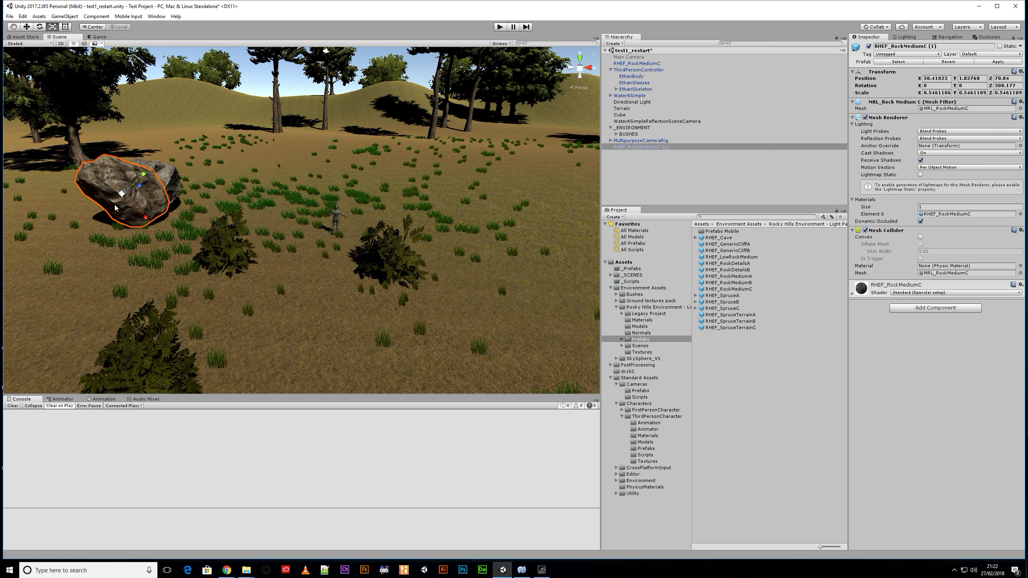
{"action": "left_click_drag", "start_coordinate": [121, 194], "coordinate": [124, 207]}
{"action": "key", "text": "w"}
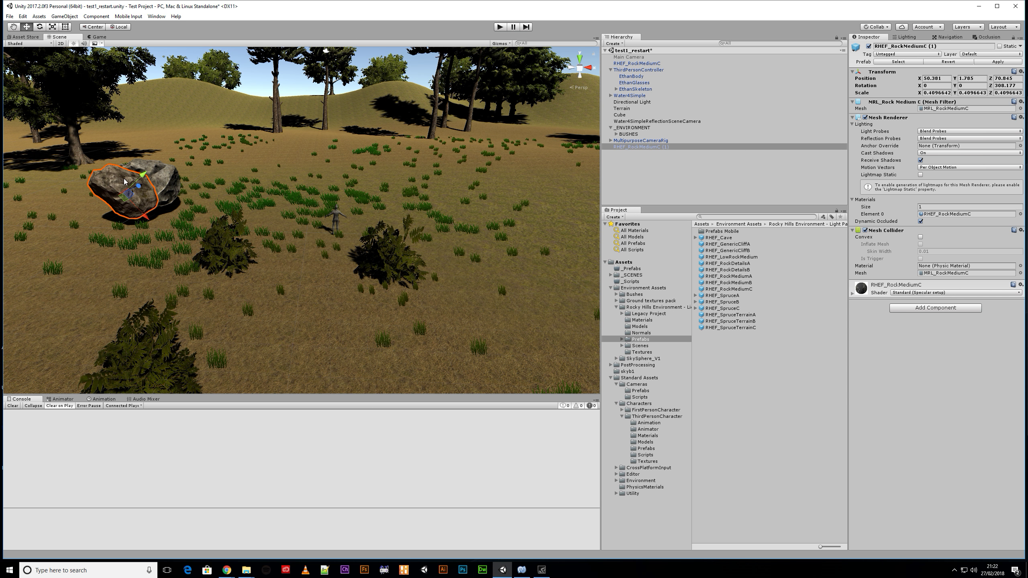
- Switch the transform handles to global, sink the smaller rock to Y 0.81 against the larger one and rotate it to about 336° on Z
{"action": "left_click_drag", "start_coordinate": [144, 177], "coordinate": [140, 181]}
{"action": "left_click", "coordinate": [118, 27]}
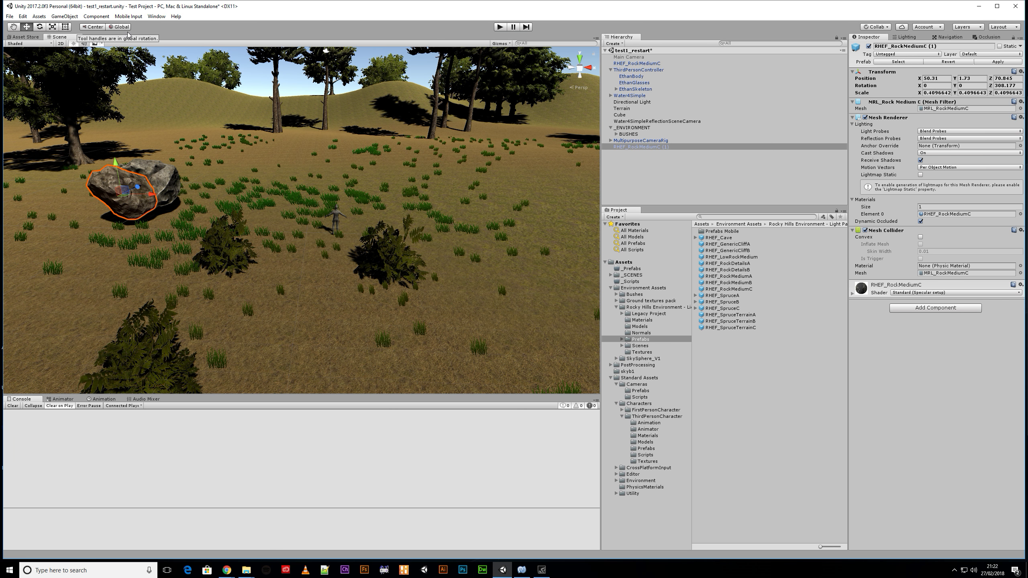
{"action": "left_click_drag", "start_coordinate": [117, 165], "coordinate": [117, 166]}
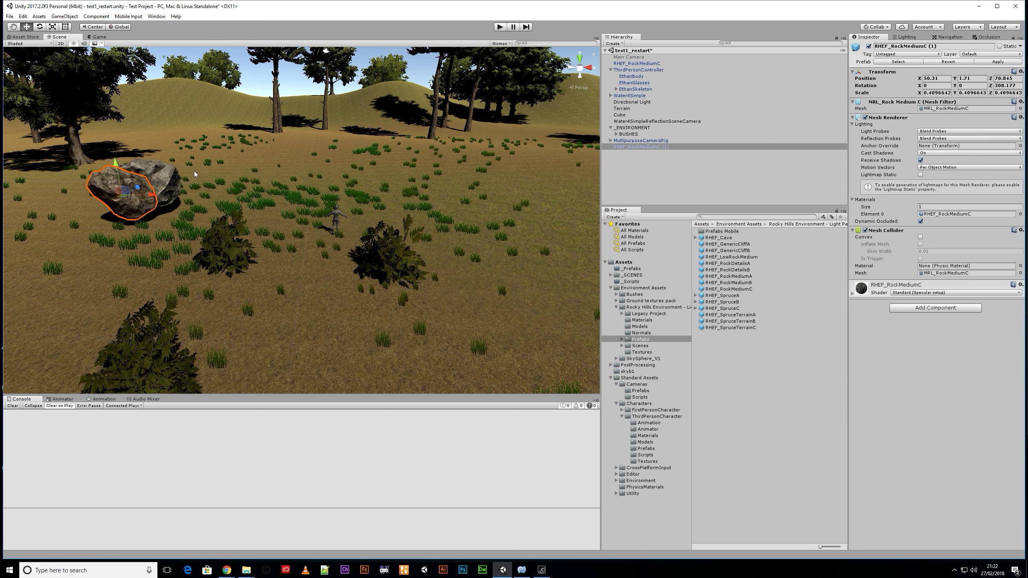
{"action": "mouse_move", "coordinate": [117, 164]}
{"action": "left_mouse_down"}
{"action": "mouse_move", "coordinate": [121, 180]}
{"action": "mouse_move", "coordinate": [109, 158]}
{"action": "mouse_move", "coordinate": [119, 172]}
{"action": "left_mouse_up"}
{"action": "key", "text": "e"}
{"action": "key", "text": "w"}
{"action": "left_click_drag", "start_coordinate": [129, 206], "coordinate": [134, 183]}
- Lower the larger rock into the terrain to Y 0.96
{"action": "right_click_drag", "start_coordinate": [291, 251], "coordinate": [237, 246]}
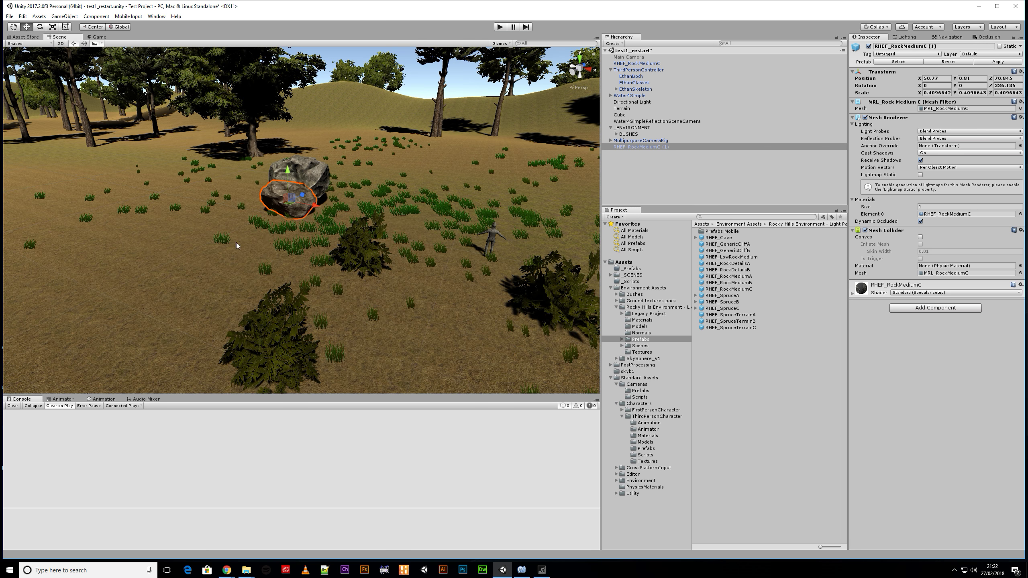
{"action": "left_click", "coordinate": [300, 178]}
{"action": "right_click_drag", "start_coordinate": [401, 248], "coordinate": [470, 277]}
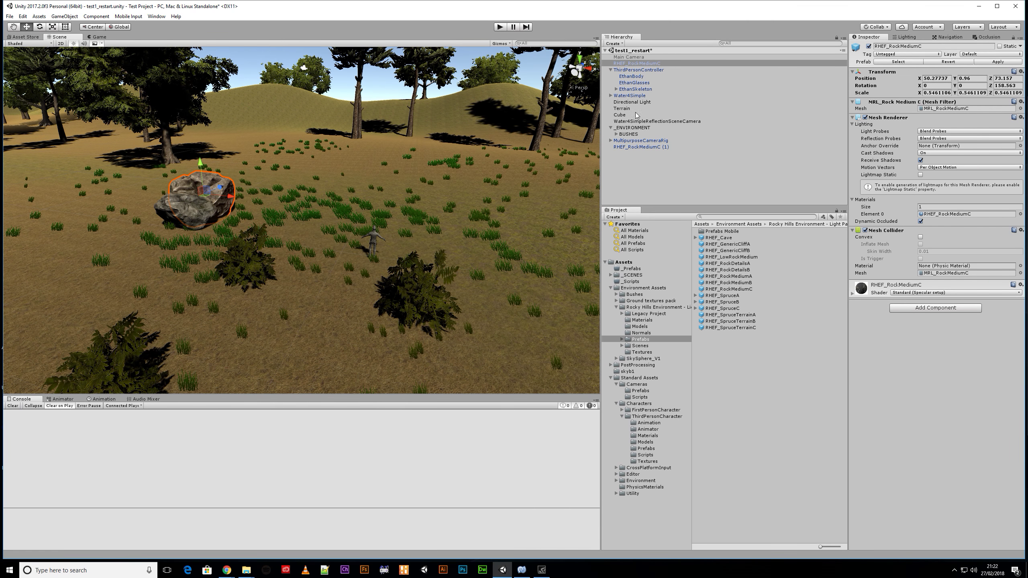
- Parent both RHEF_RockMediumC rocks under the _ENVIRONMENT object and collapse that group
{"action": "left_click", "coordinate": [630, 57]}
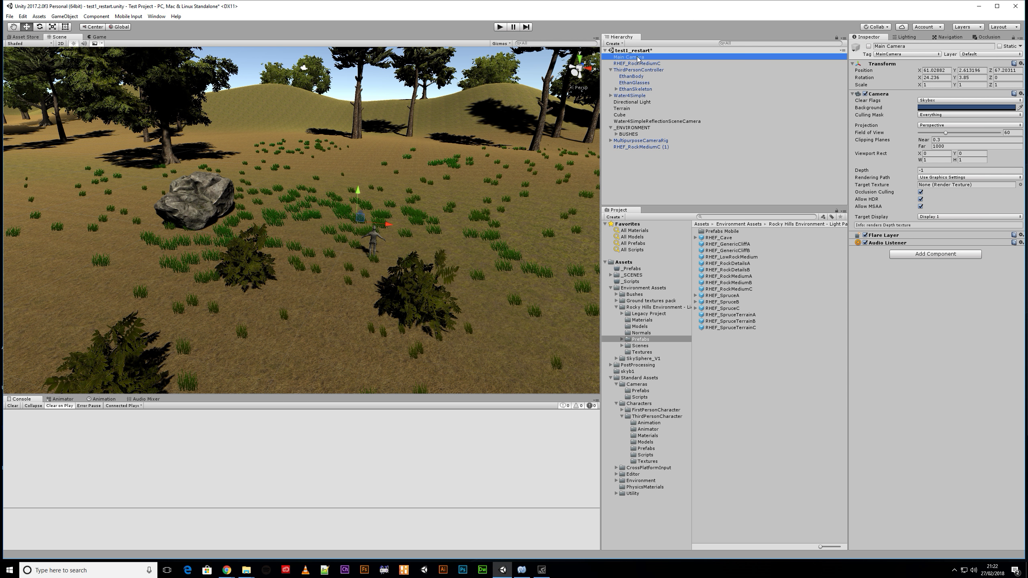
{"action": "left_click", "coordinate": [641, 142]}
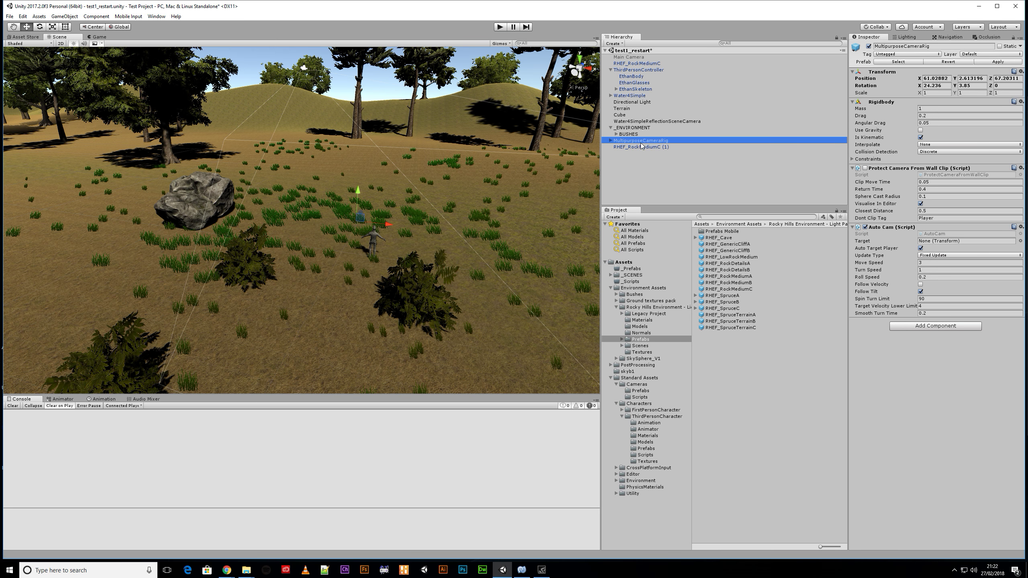
{"action": "left_click", "coordinate": [634, 148]}
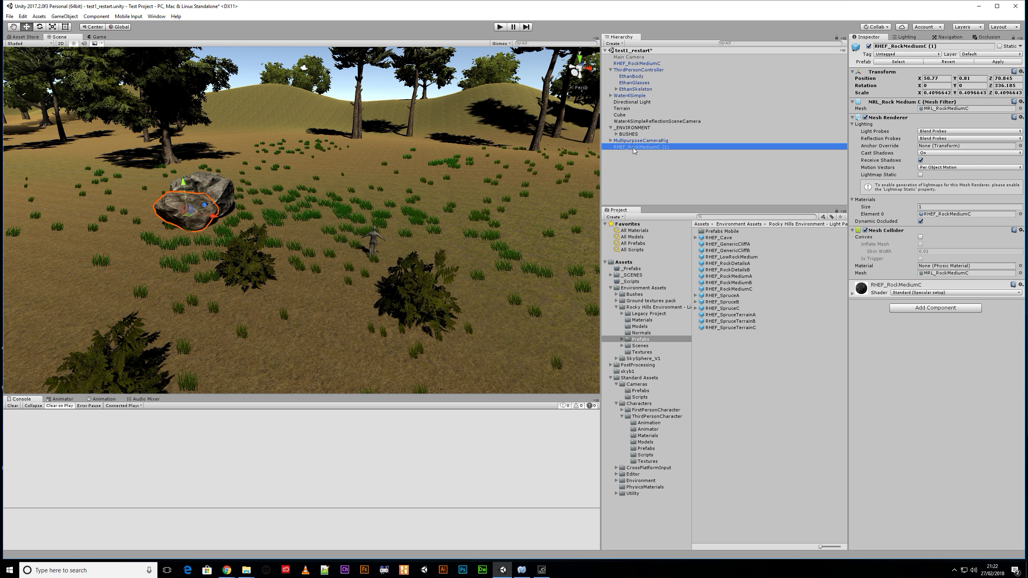
{"action": "left_click", "coordinate": [634, 64], "text": "ctrl"}
{"action": "left_click_drag", "start_coordinate": [634, 64], "coordinate": [623, 128]}
{"action": "left_click", "coordinate": [611, 122]}
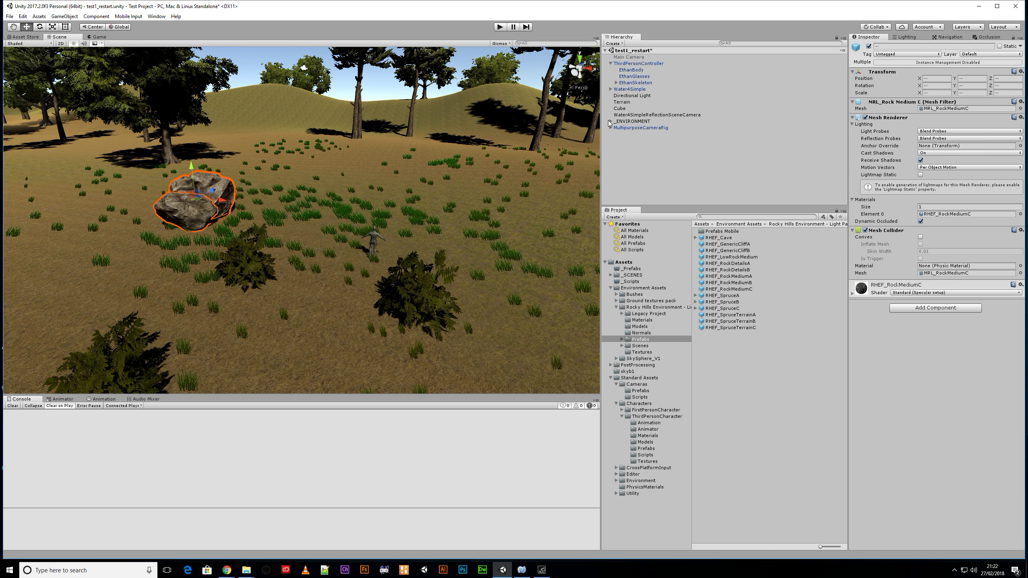
- Locate the source prefab of MultipurposeCameraRig and try to assign ThirdPersonController as its Auto Cam target
{"action": "left_click", "coordinate": [624, 129]}
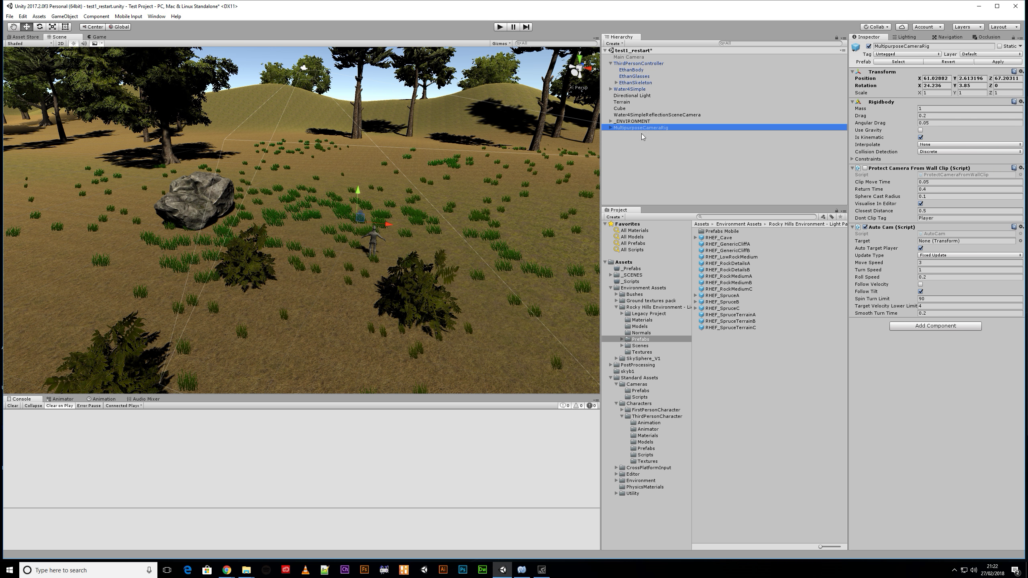
{"action": "left_click", "coordinate": [894, 63]}
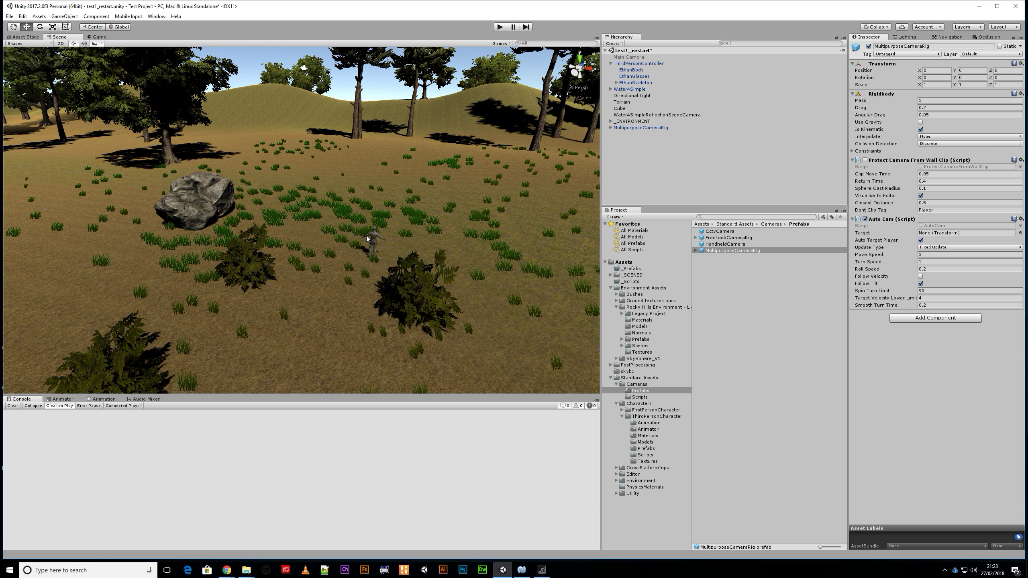
{"action": "scroll", "coordinate": [374, 243], "scroll_direction": "up", "scroll_amount": 6}
{"action": "middle_click_drag", "start_coordinate": [484, 283], "coordinate": [432, 248]}
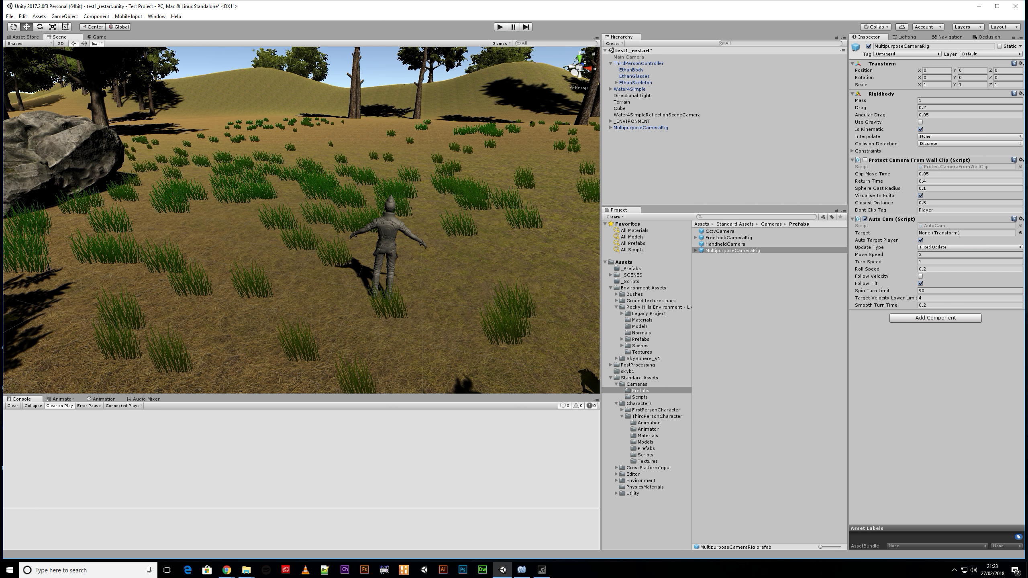
{"action": "left_click_drag", "start_coordinate": [632, 65], "coordinate": [940, 233]}
{"action": "left_click", "coordinate": [635, 64]}
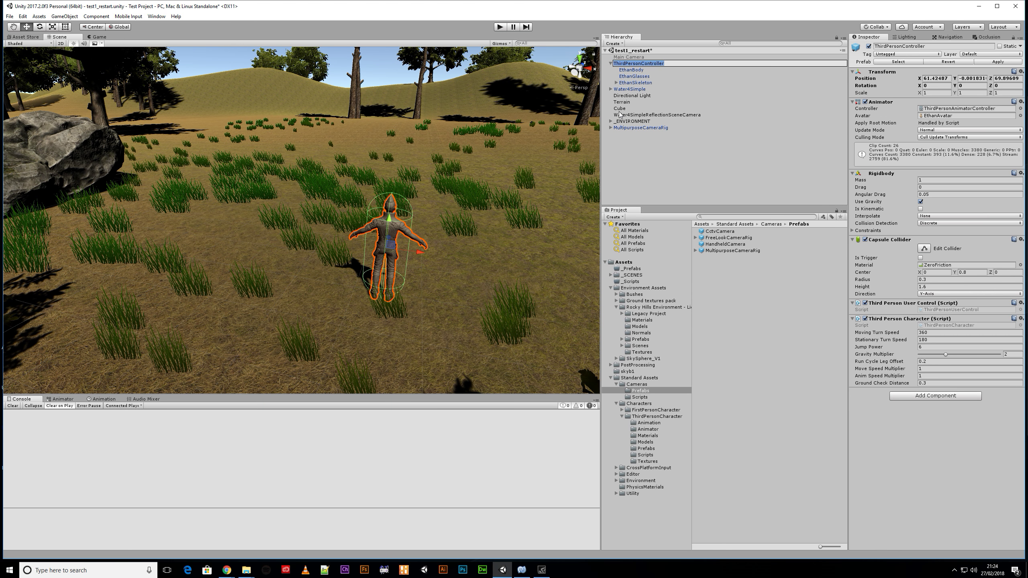
- Assign ThirdPersonController as the Auto Cam target on the MultipurposeCameraRig in the scene
{"action": "left_click", "coordinate": [634, 128]}
{"action": "left_click_drag", "start_coordinate": [636, 66], "coordinate": [943, 243]}
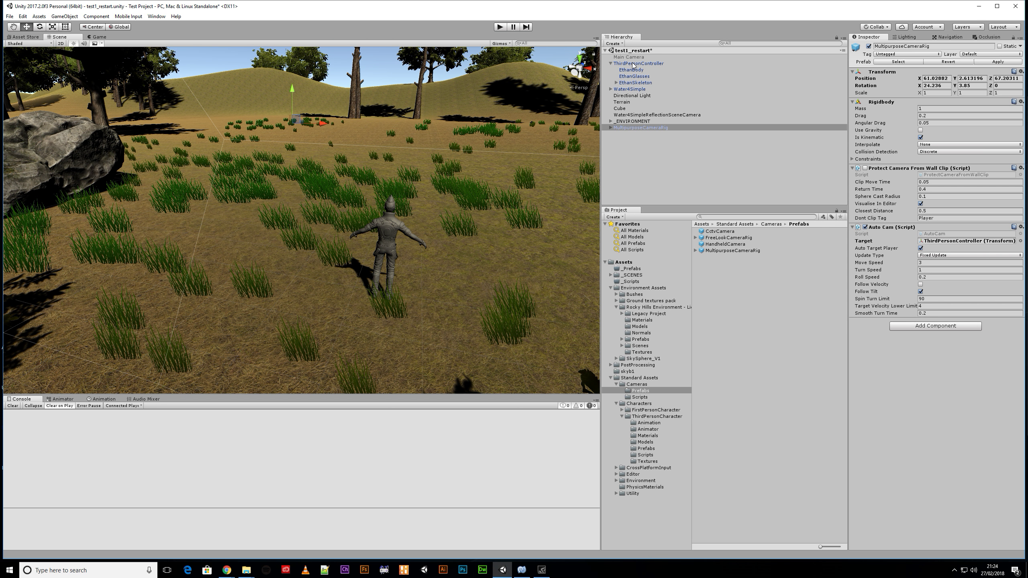
{"action": "left_click_drag", "start_coordinate": [635, 66], "coordinate": [961, 240]}
- Compare the component settings of the MultipurposeCameraRig prefab, ThirdPersonController and the camera rig in the scene
{"action": "left_click", "coordinate": [732, 251]}
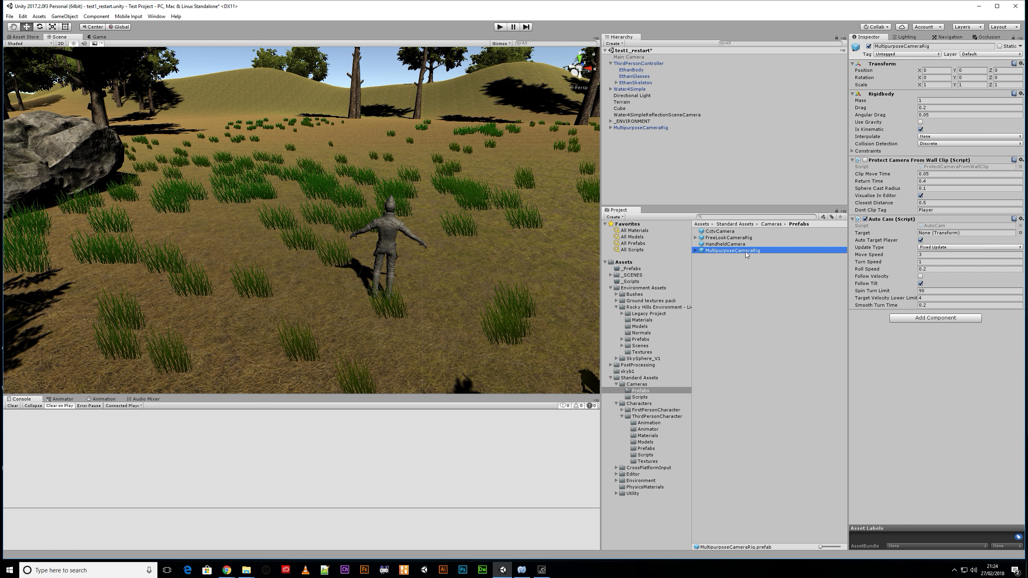
{"action": "left_click", "coordinate": [625, 64]}
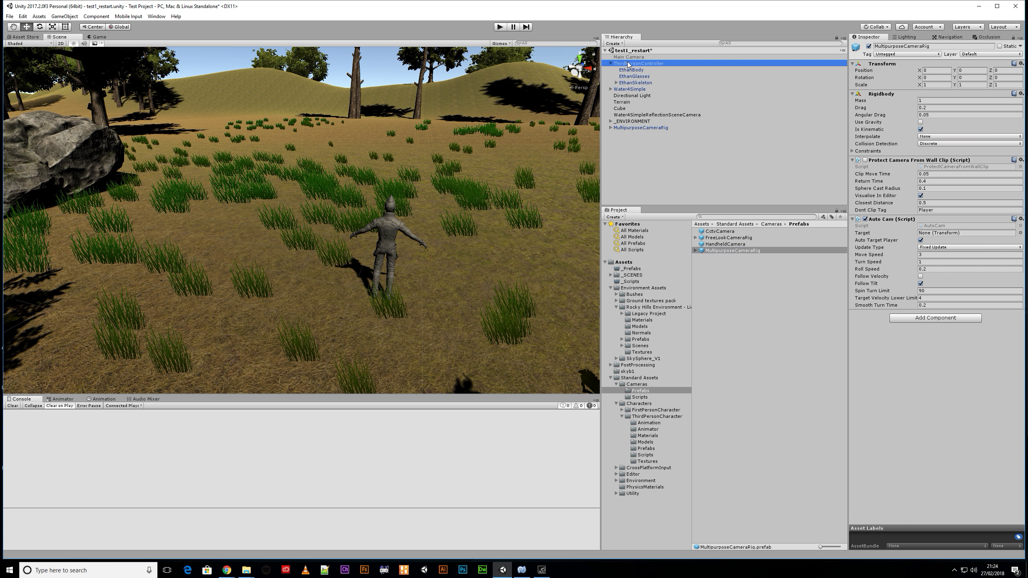
{"action": "left_click", "coordinate": [635, 128]}
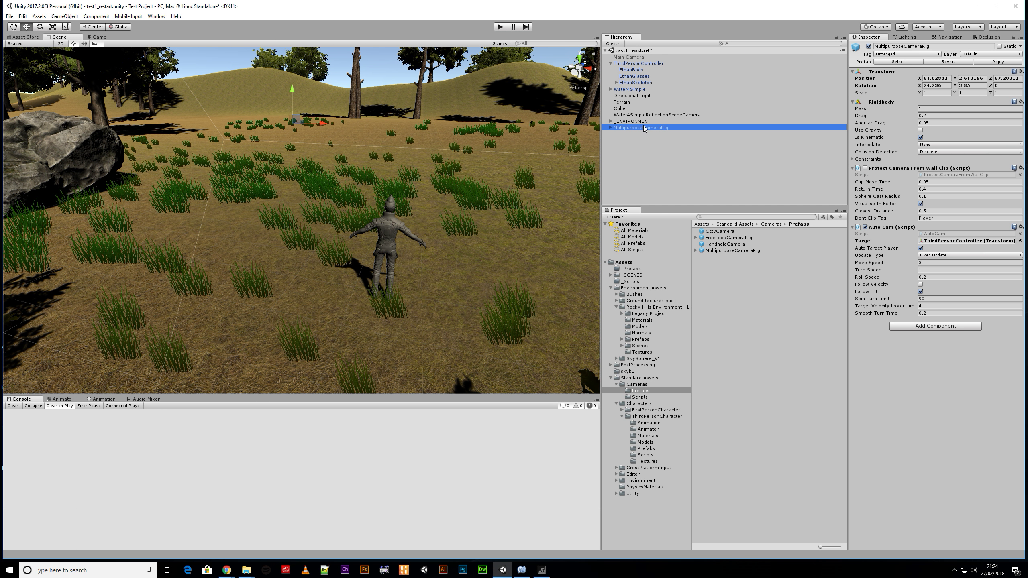
{"action": "left_click", "coordinate": [643, 63]}
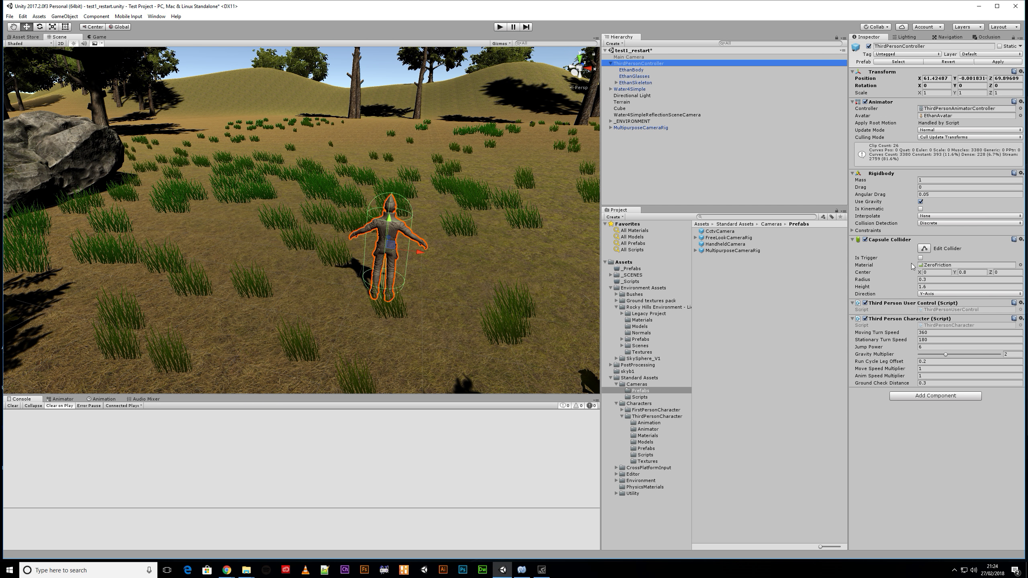
{"action": "left_click", "coordinate": [633, 128]}
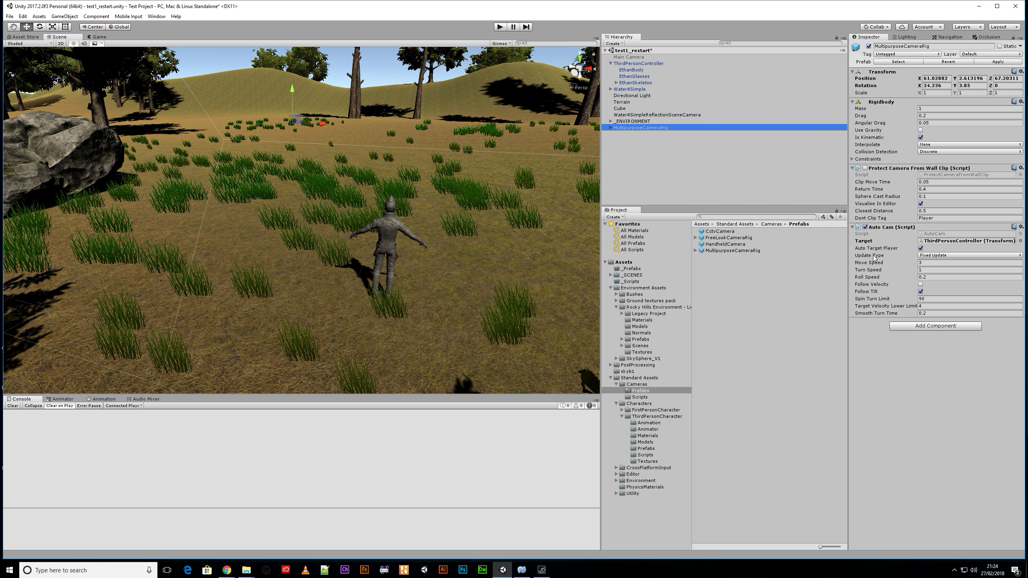
- Open the AutoCam script in MonoDevelop and read through its target-following code
{"action": "left_click", "coordinate": [975, 233]}
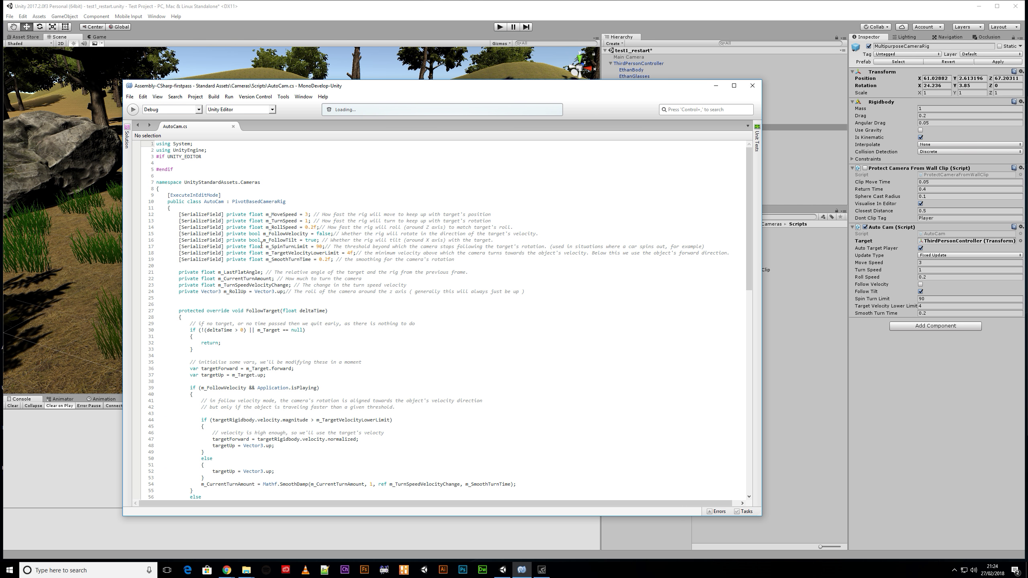
{"action": "scroll", "coordinate": [269, 286], "scroll_direction": "down", "scroll_amount": 4}
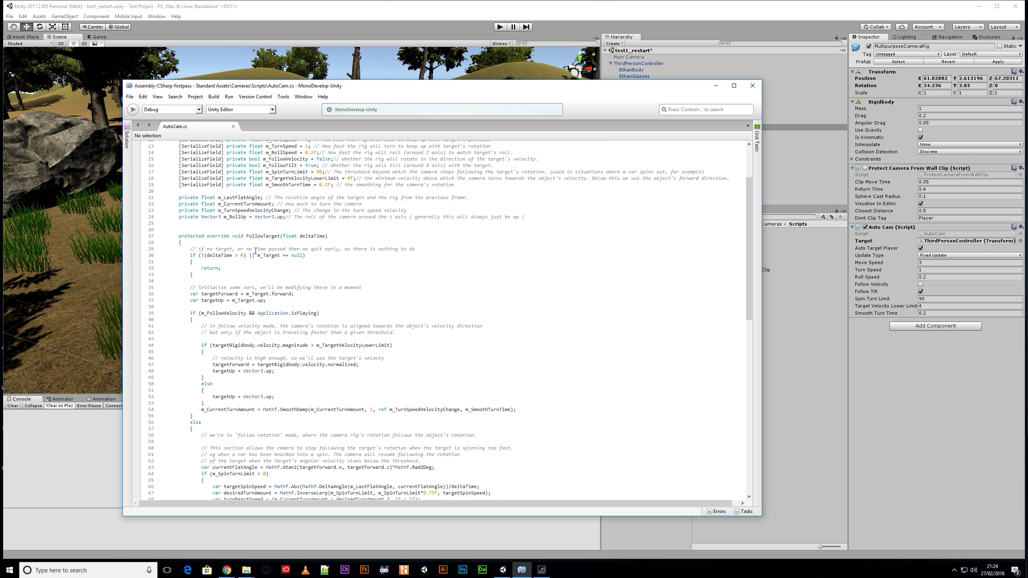
{"action": "scroll", "coordinate": [259, 268], "scroll_direction": "down", "scroll_amount": 2}
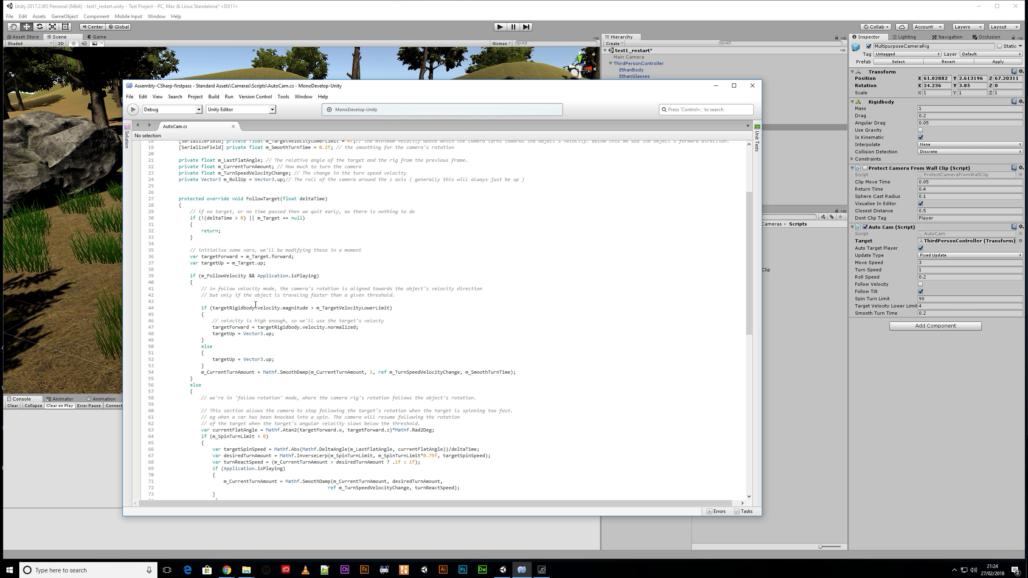
{"action": "scroll", "coordinate": [255, 302], "scroll_direction": "down", "scroll_amount": 14}
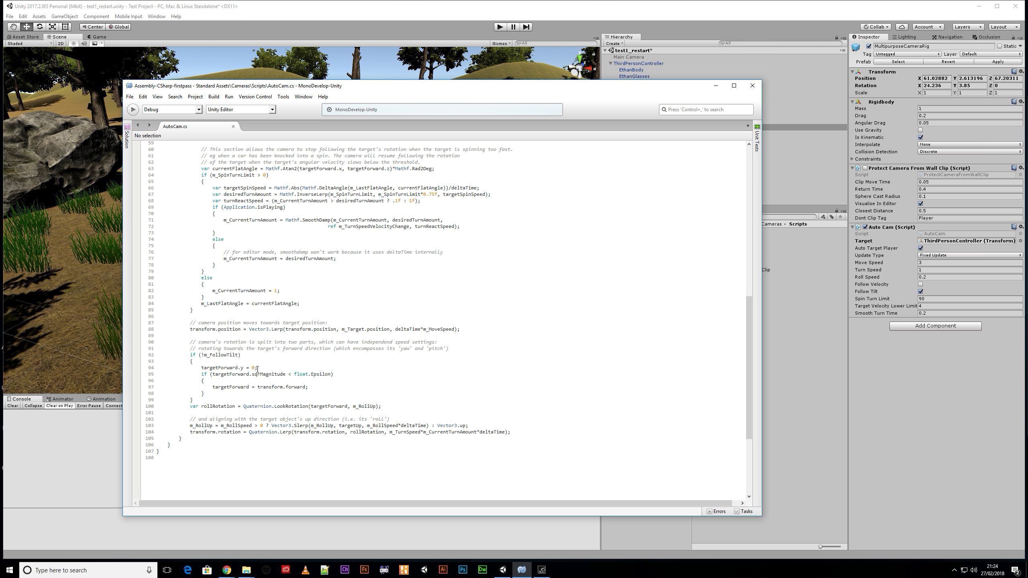
- Examine the AutoCam class declaration and look up the options for its PivotBasedCameraRig base class
{"action": "scroll", "coordinate": [257, 368], "scroll_direction": "up", "scroll_amount": 19}
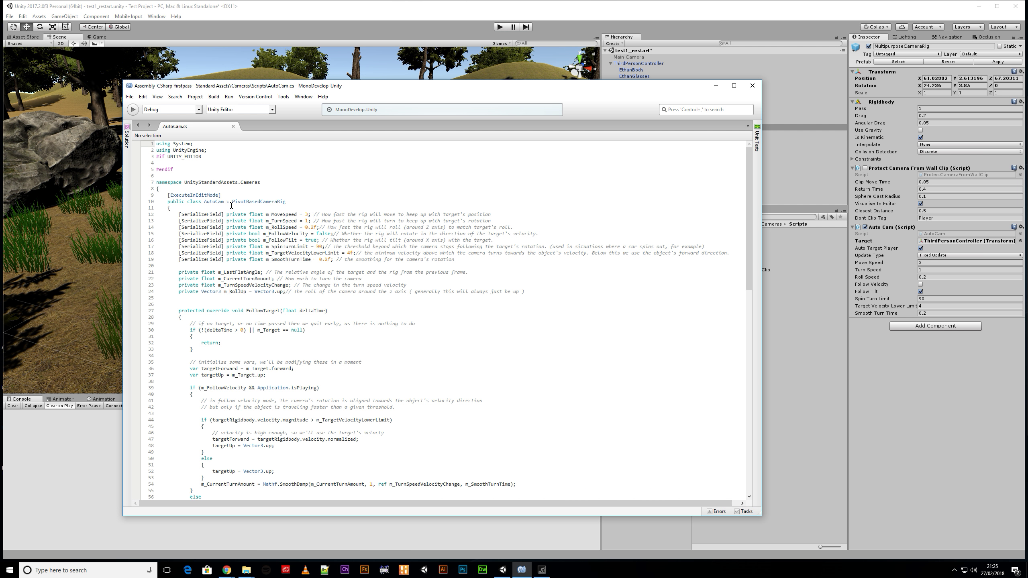
{"action": "left_click_drag", "start_coordinate": [232, 203], "coordinate": [286, 201]}
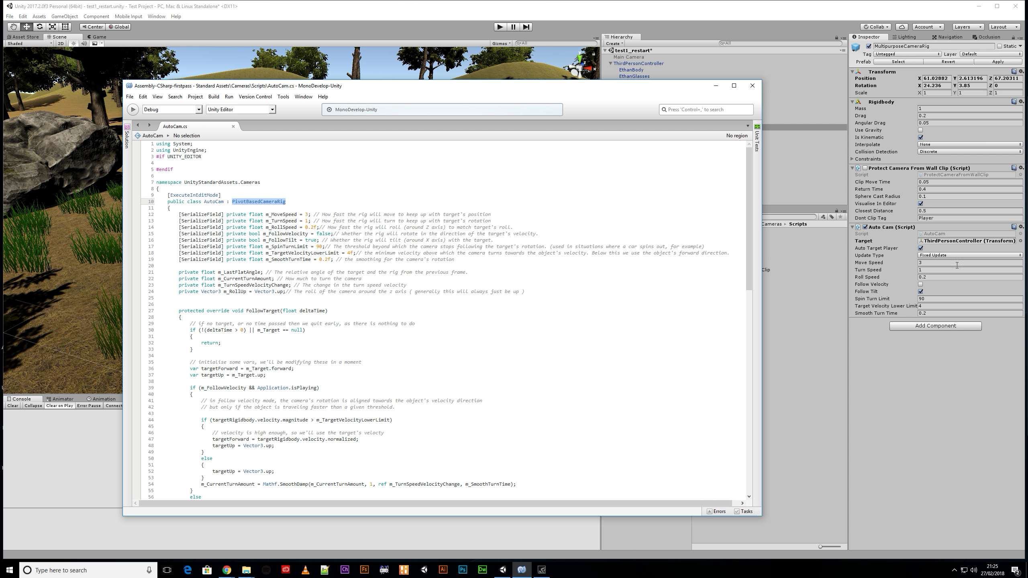
{"action": "right_click", "coordinate": [261, 202]}
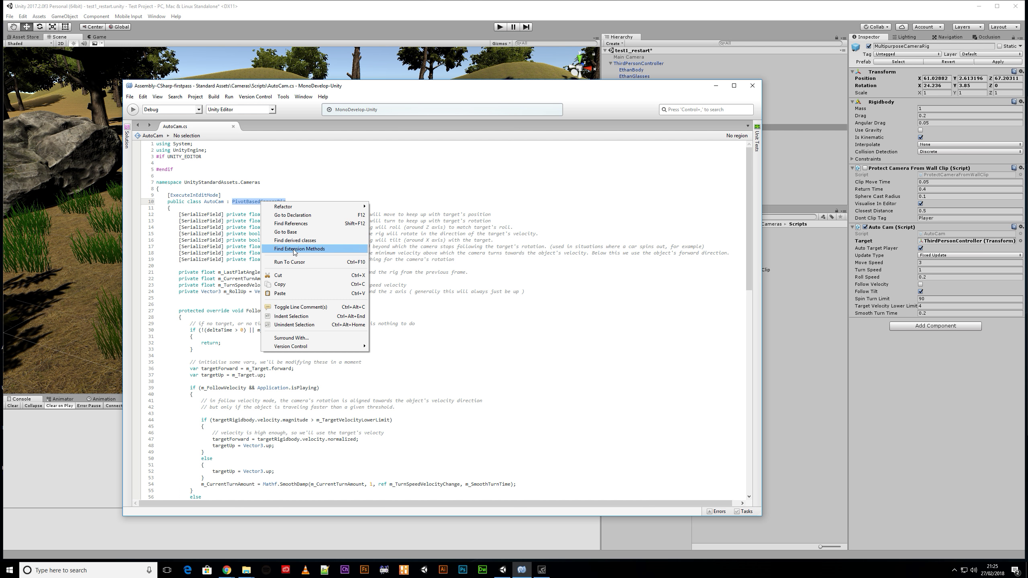
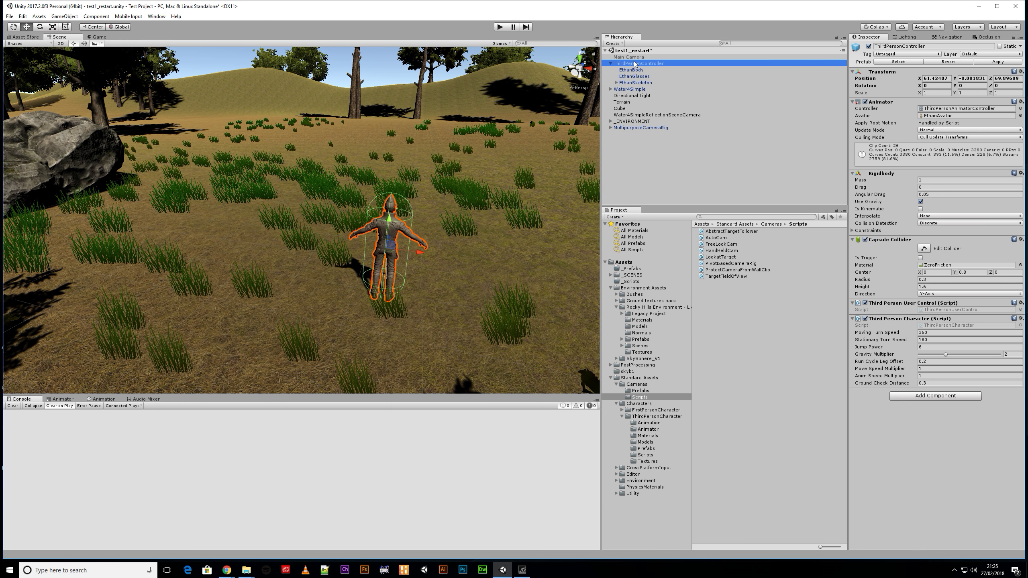
- Inspect the MultipurposeCameraRig in the scene and the MainCamera nested under its Pivot
{"action": "left_click", "coordinate": [631, 90]}
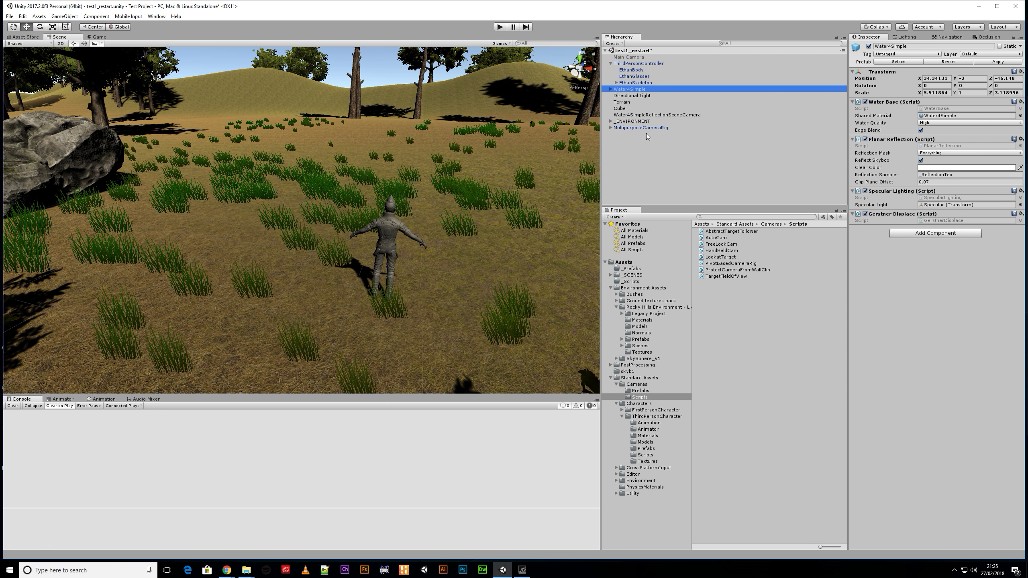
{"action": "left_click", "coordinate": [643, 128]}
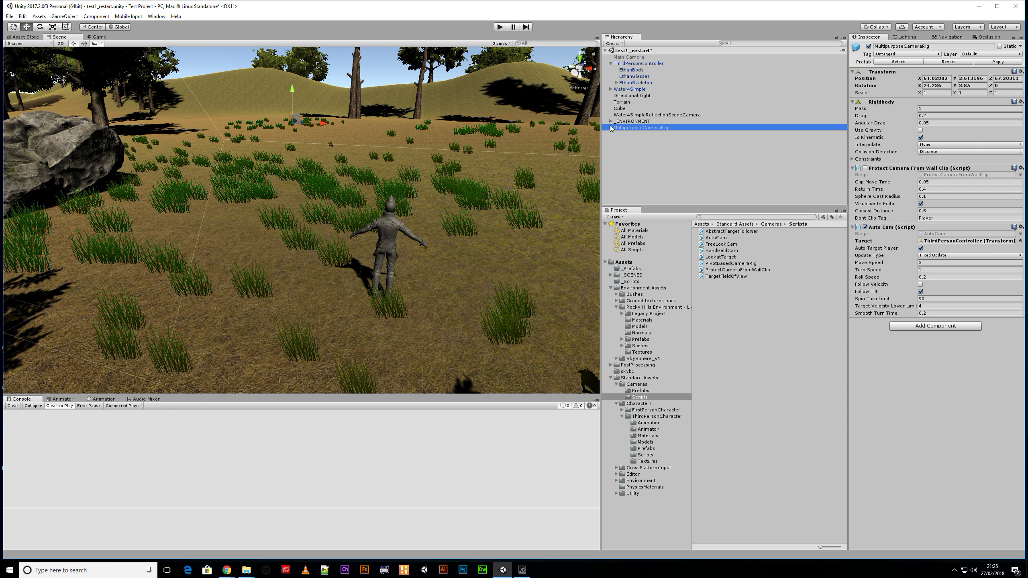
{"action": "left_click", "coordinate": [616, 135]}
{"action": "left_click", "coordinate": [638, 140]}
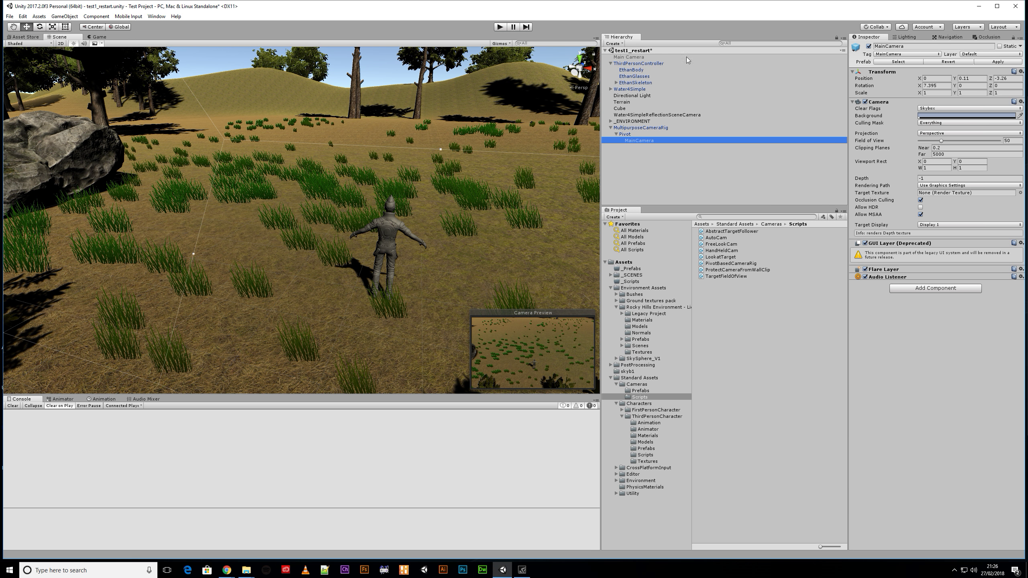
- Create a new tag named enemy, starting from the tag setting of ThirdPersonController
{"action": "left_click", "coordinate": [647, 63]}
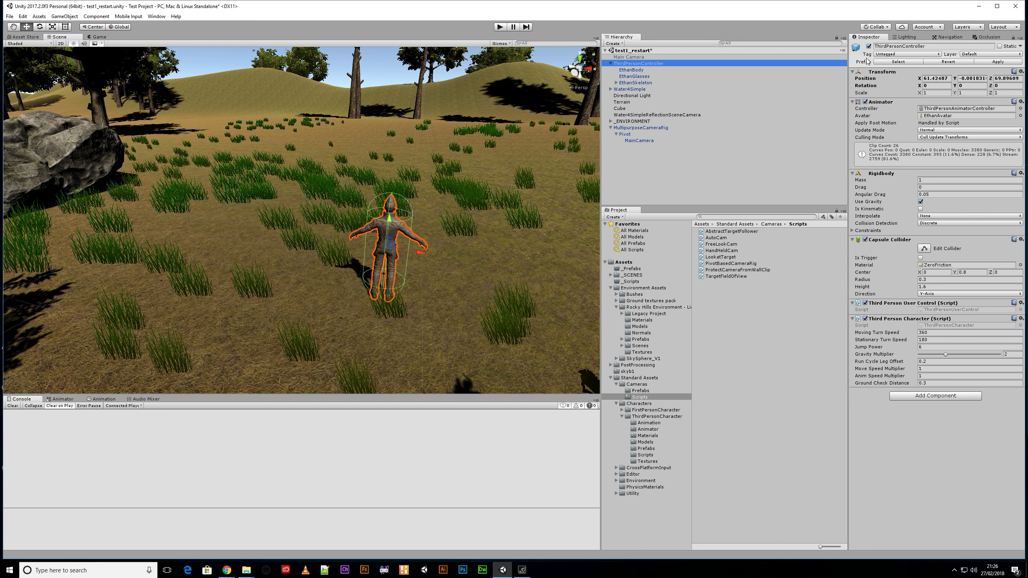
{"action": "left_click", "coordinate": [912, 55]}
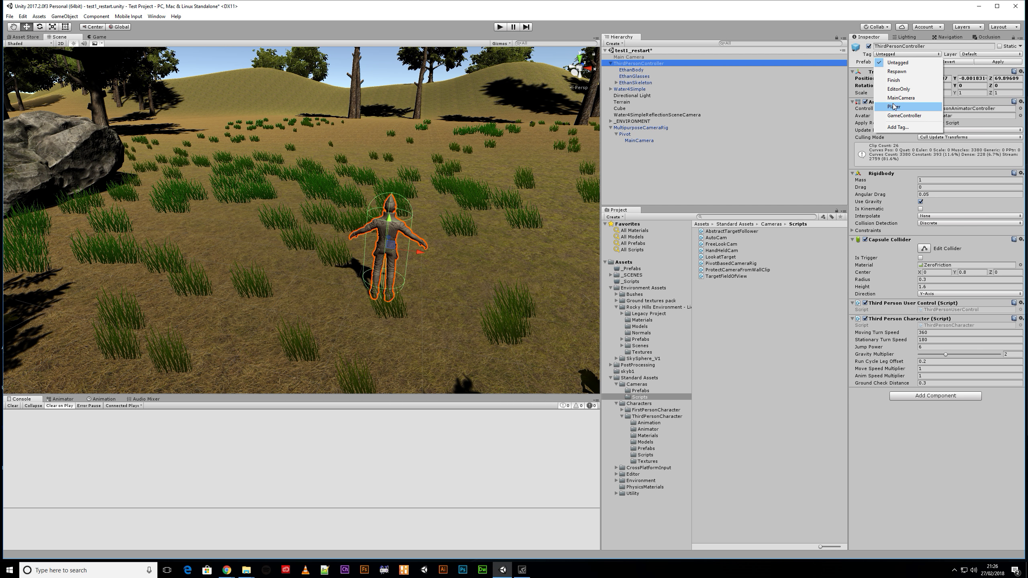
{"action": "left_click", "coordinate": [899, 128]}
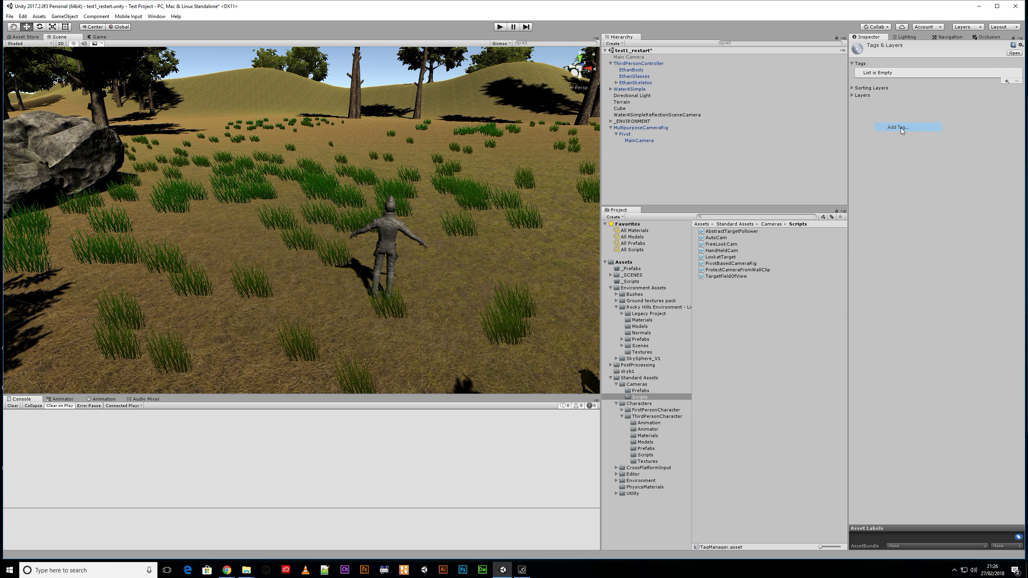
{"action": "left_click", "coordinate": [1006, 82]}
{"action": "type", "text": "enemy"}
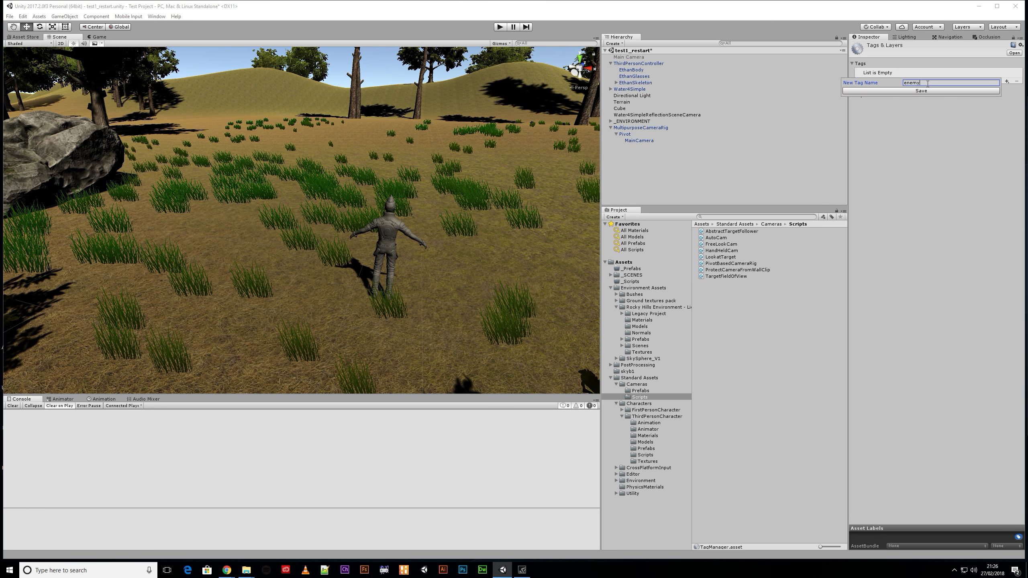
{"action": "key", "text": "Return"}
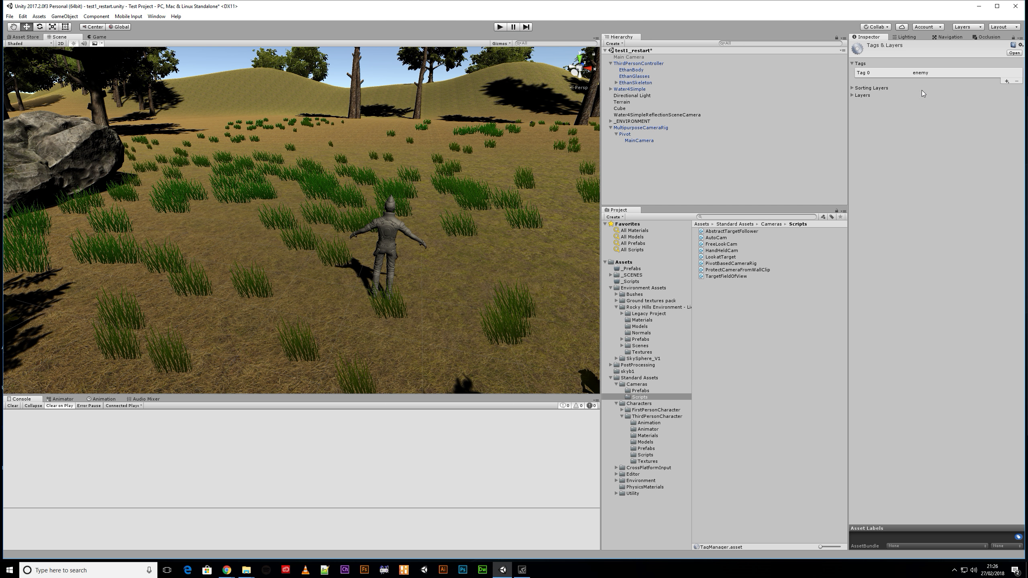
- Check the settings of ThirdPersonController and MultipurposeCameraRig, and set the tag of ThirdPersonController to Player
{"action": "left_click", "coordinate": [644, 64]}
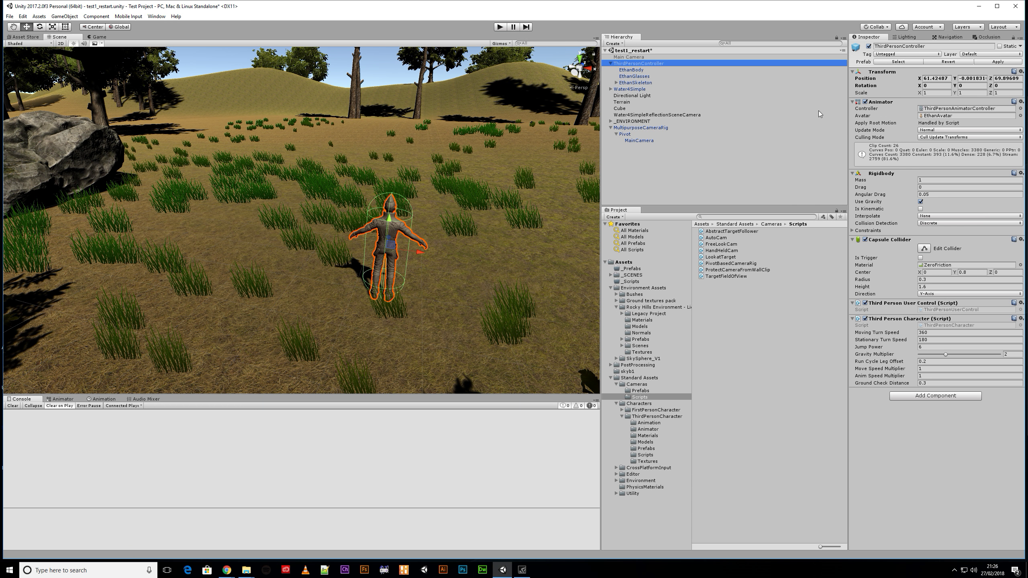
{"action": "left_click", "coordinate": [637, 128]}
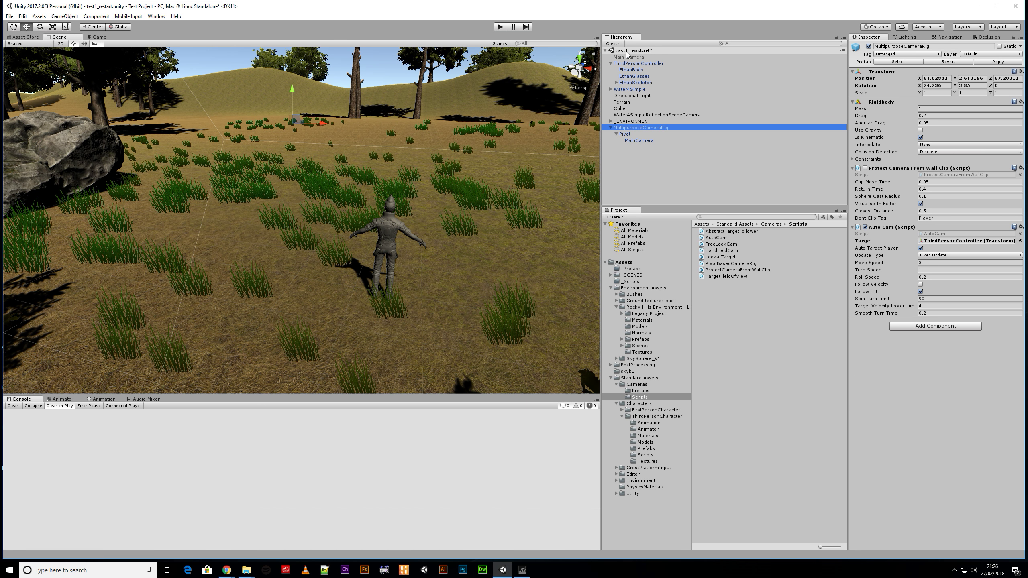
{"action": "left_click", "coordinate": [637, 64]}
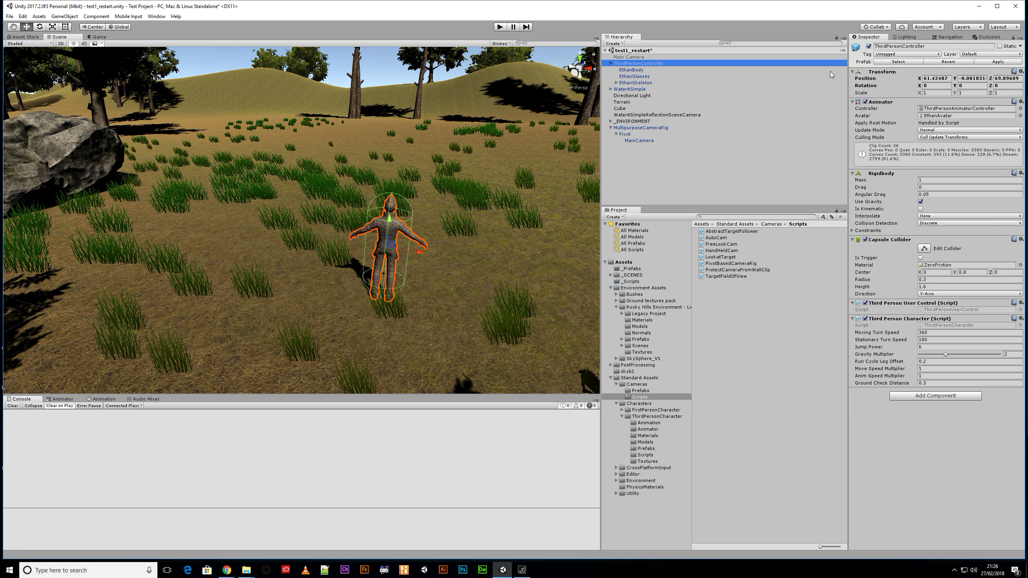
{"action": "left_click", "coordinate": [886, 57]}
{"action": "left_click", "coordinate": [897, 109]}
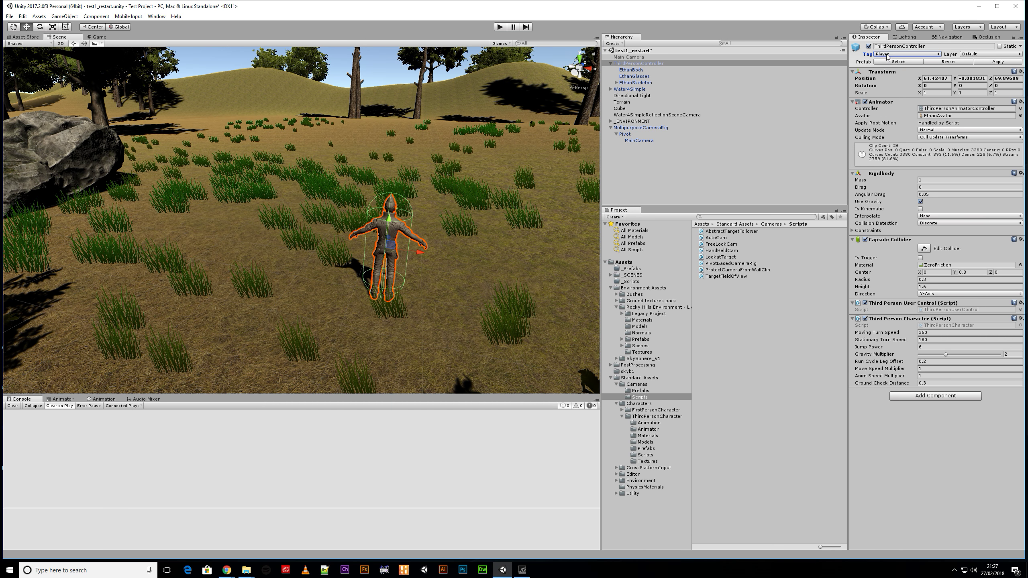
{"action": "left_click", "coordinate": [783, 170]}
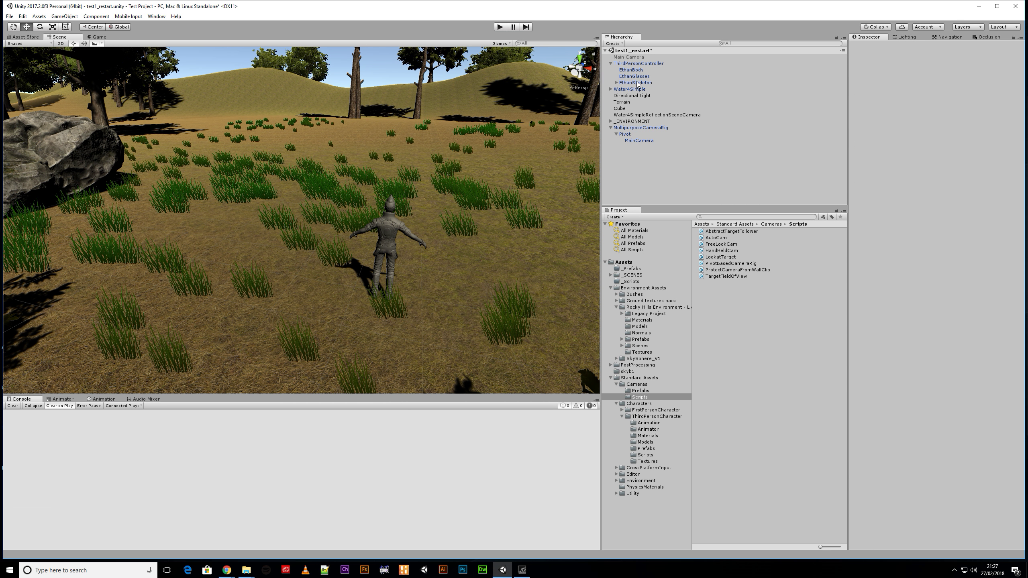
- Check the Auto Cam target on MultipurposeCameraRig and play test the scene, running and turning the character around the terrain
{"action": "left_click", "coordinate": [627, 129]}
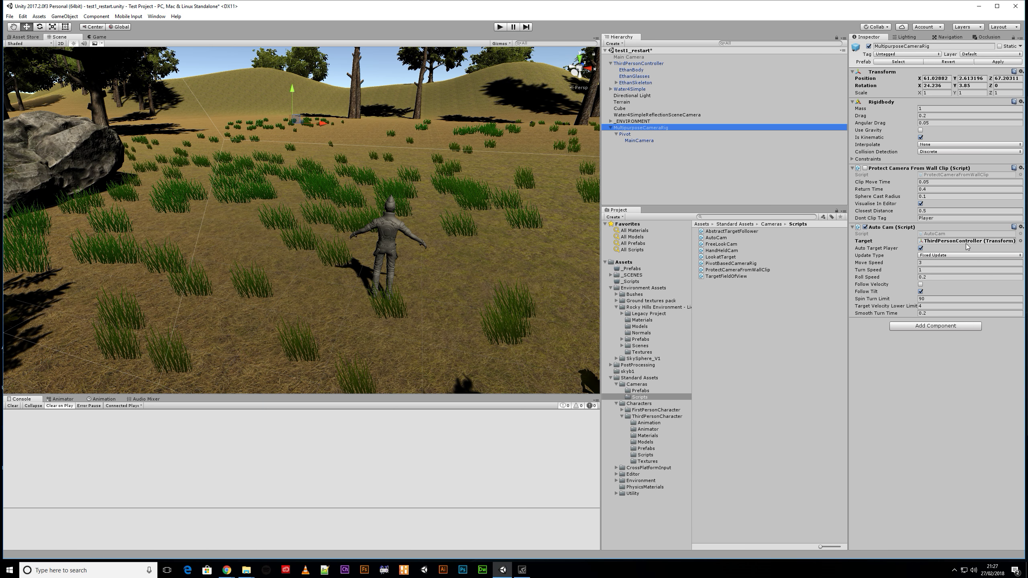
{"action": "left_click", "coordinate": [499, 28]}
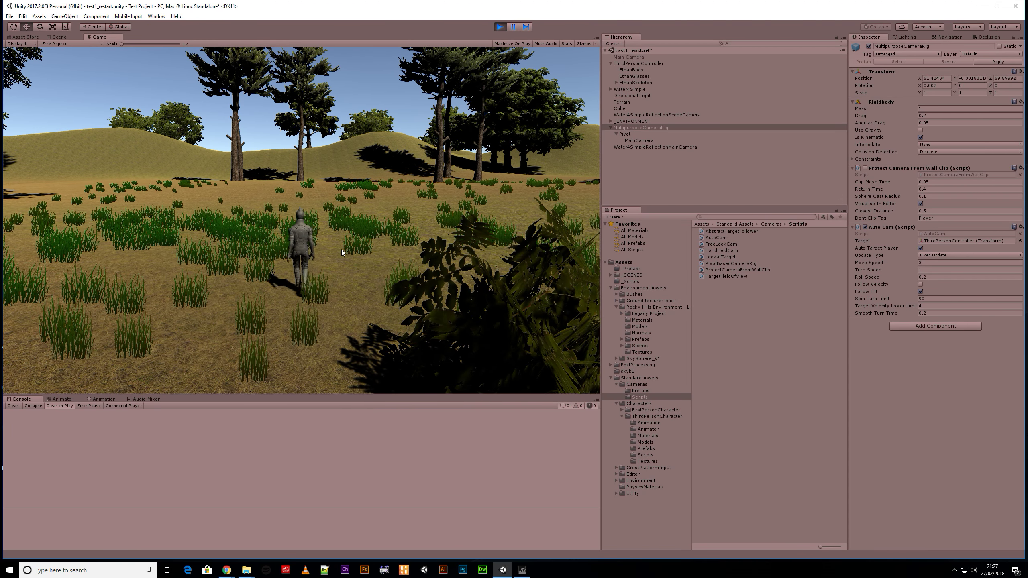
{"action": "key", "text": "w"}
{"action": "key", "text": "a"}
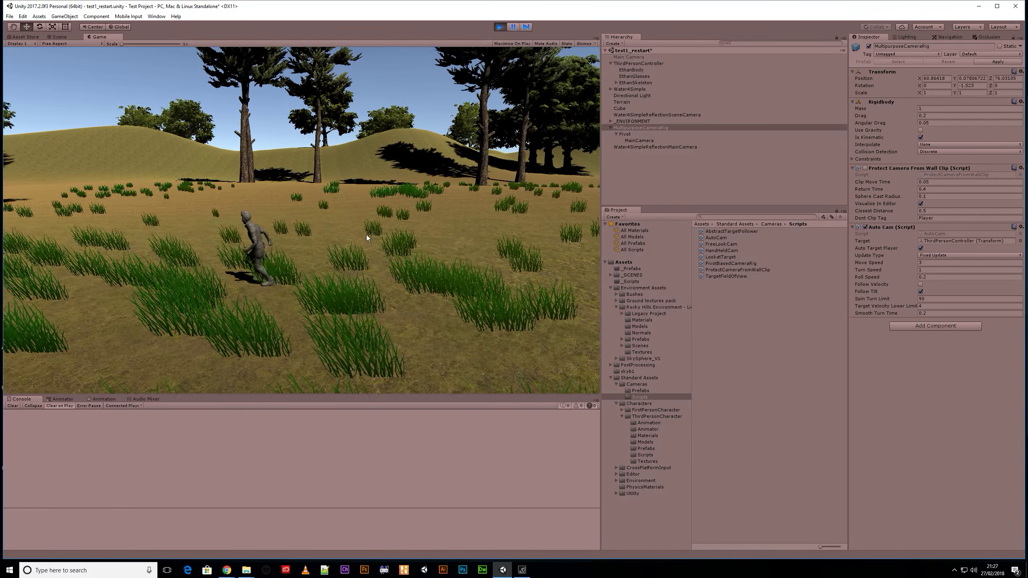
{"action": "key", "text": "a"}
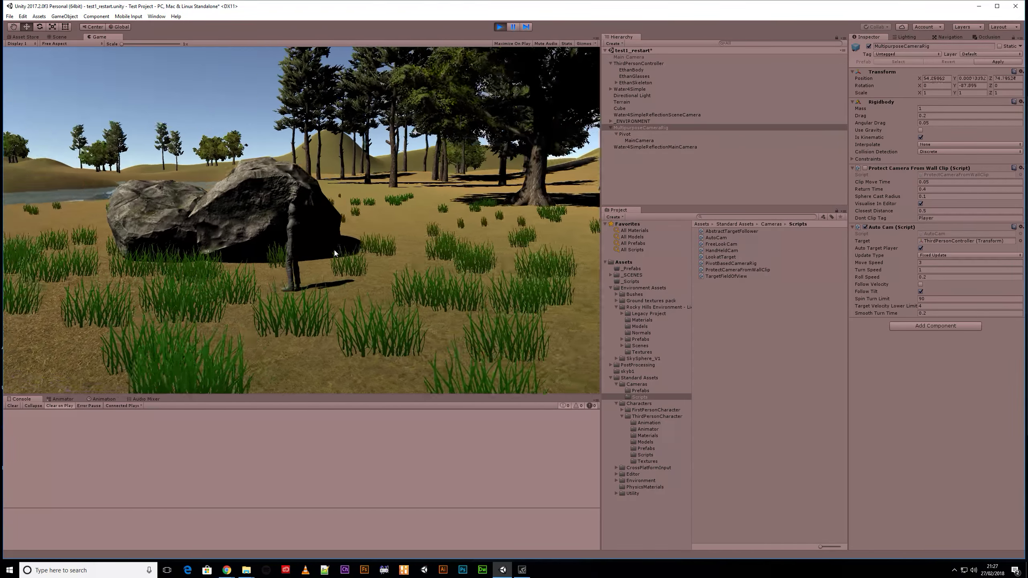
{"action": "key", "text": "d"}
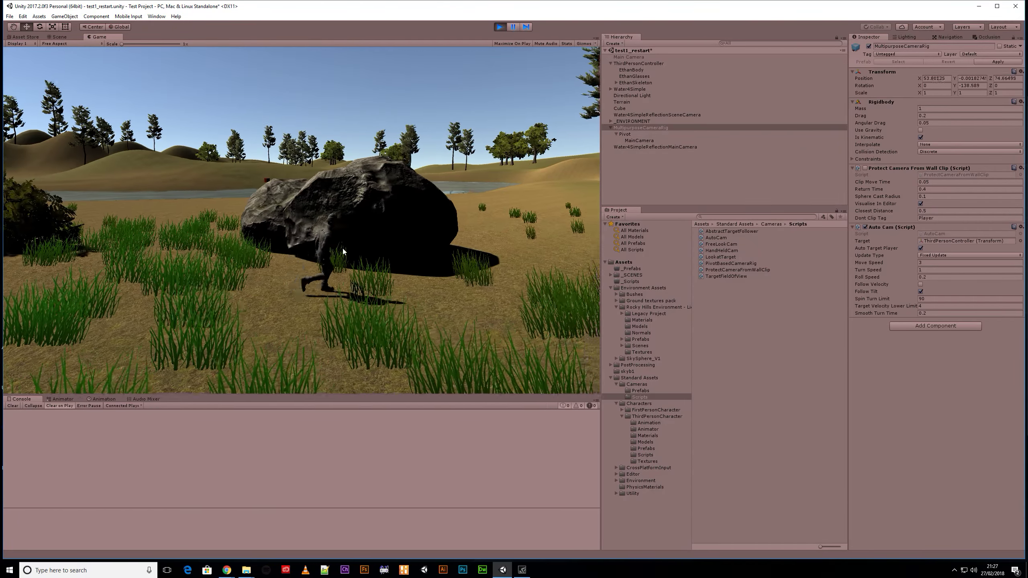
{"action": "key", "text": "d"}
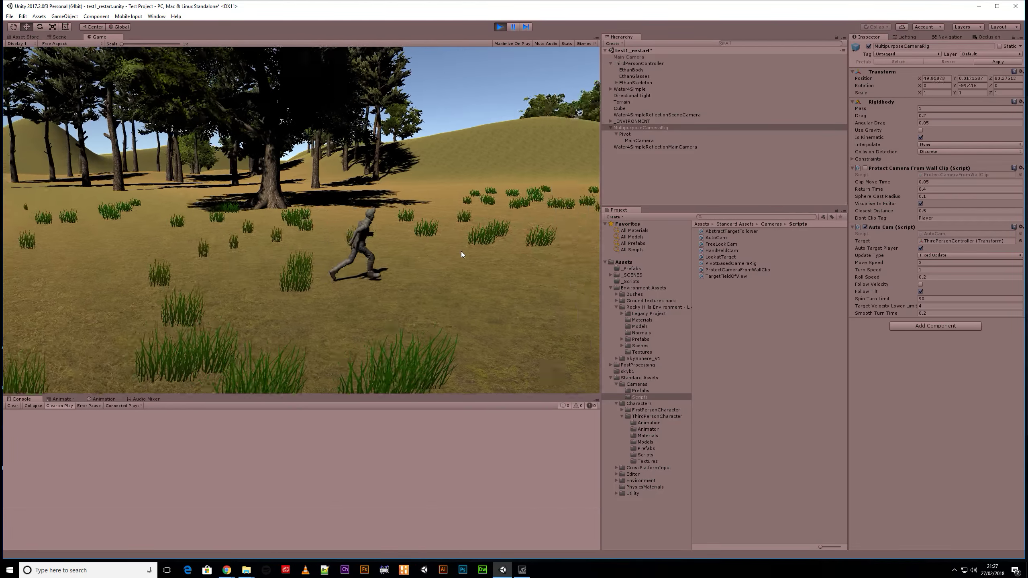
{"action": "key", "text": "d"}
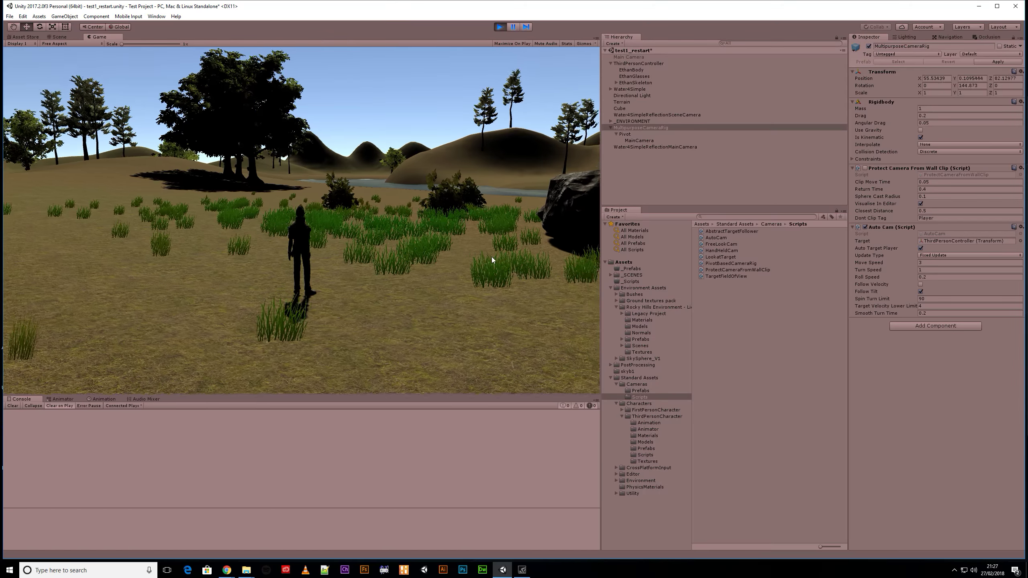
{"action": "key", "text": "d"}
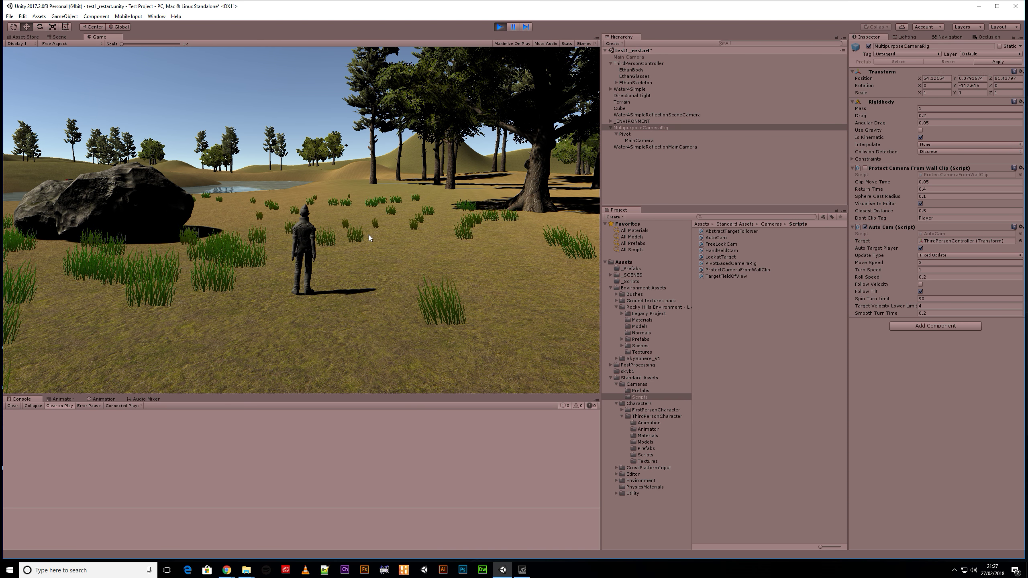
{"action": "key", "text": "a"}
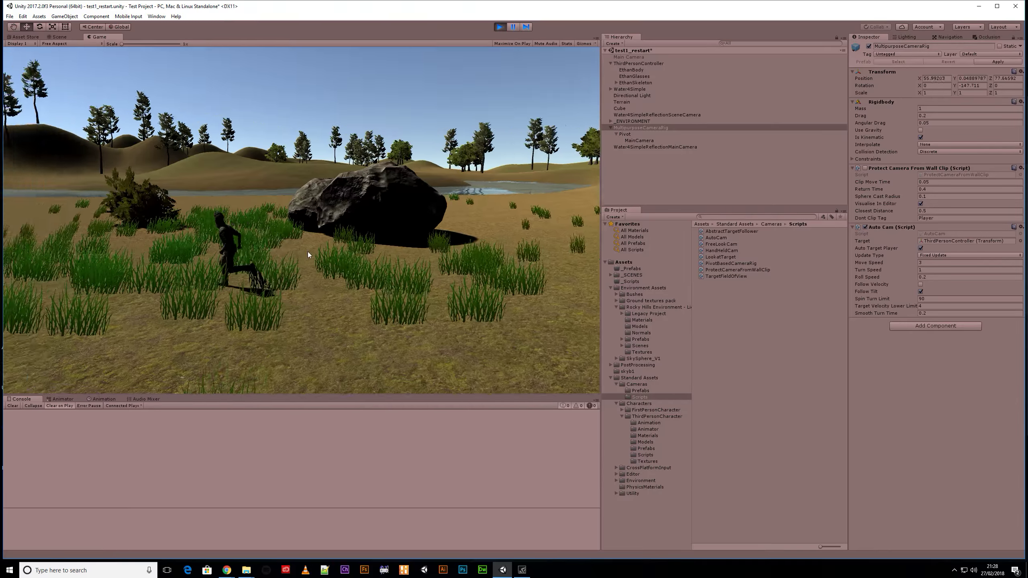
{"action": "key", "text": "a"}
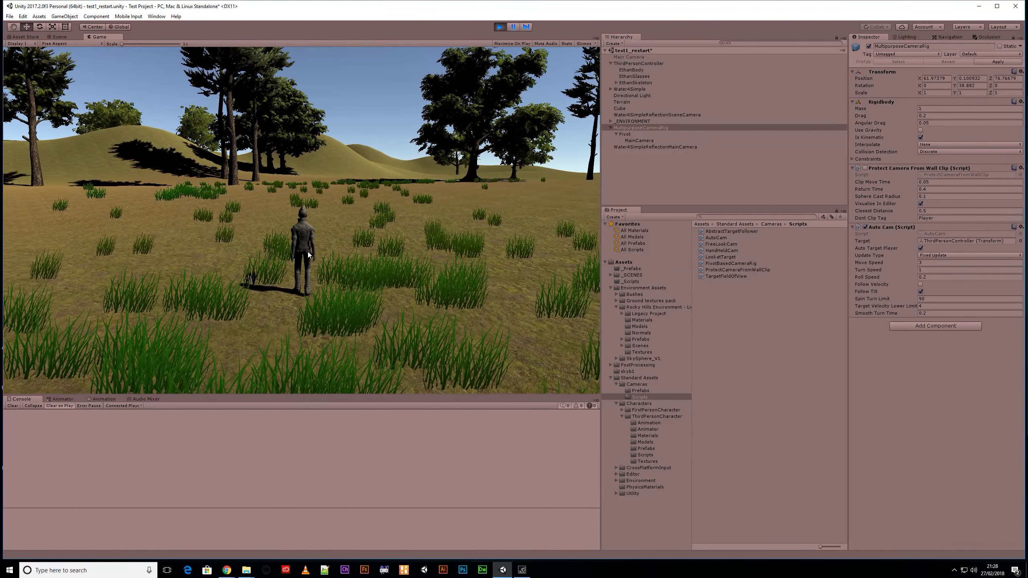
- Test the third-person character's walking and camera following in play mode, restarting the game once
{"action": "key", "text": "w"}
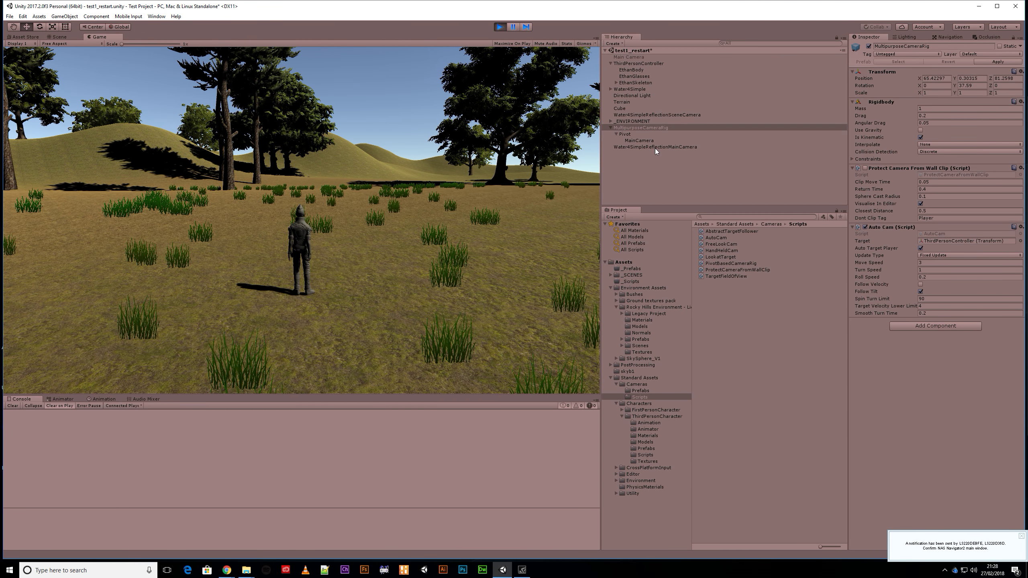
{"action": "left_click", "coordinate": [501, 27]}
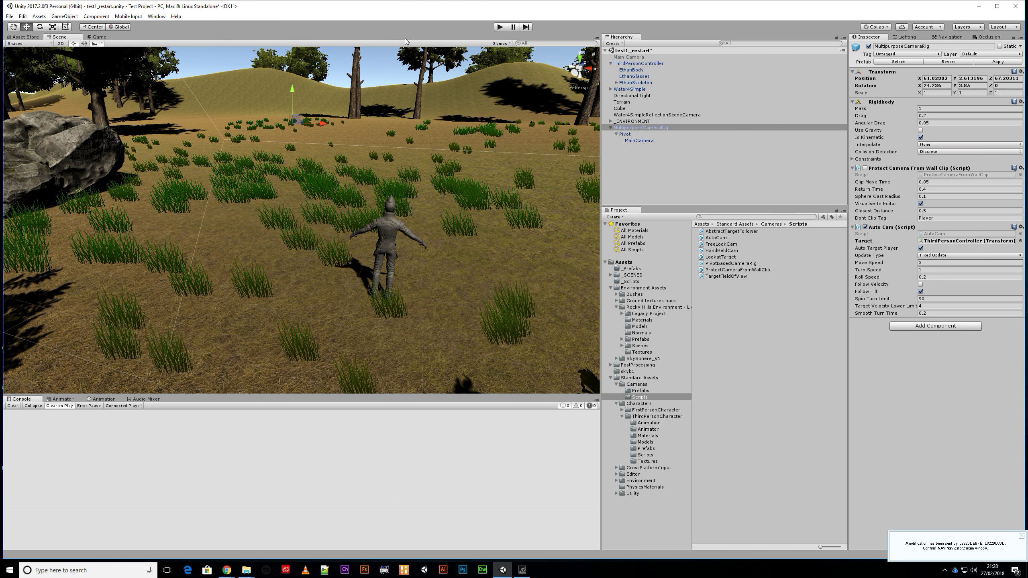
{"action": "left_click", "coordinate": [499, 29]}
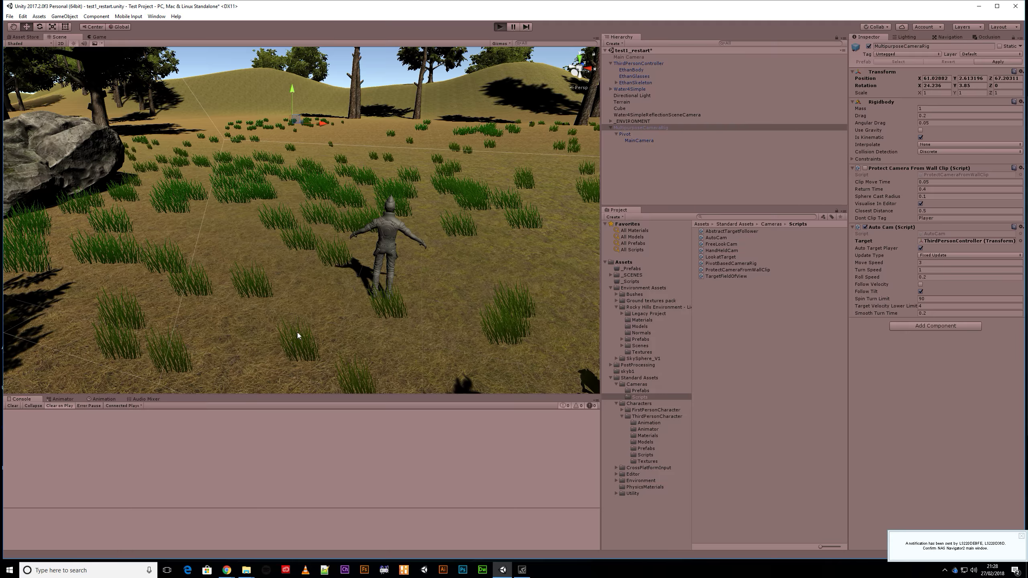
{"action": "key", "text": "a"}
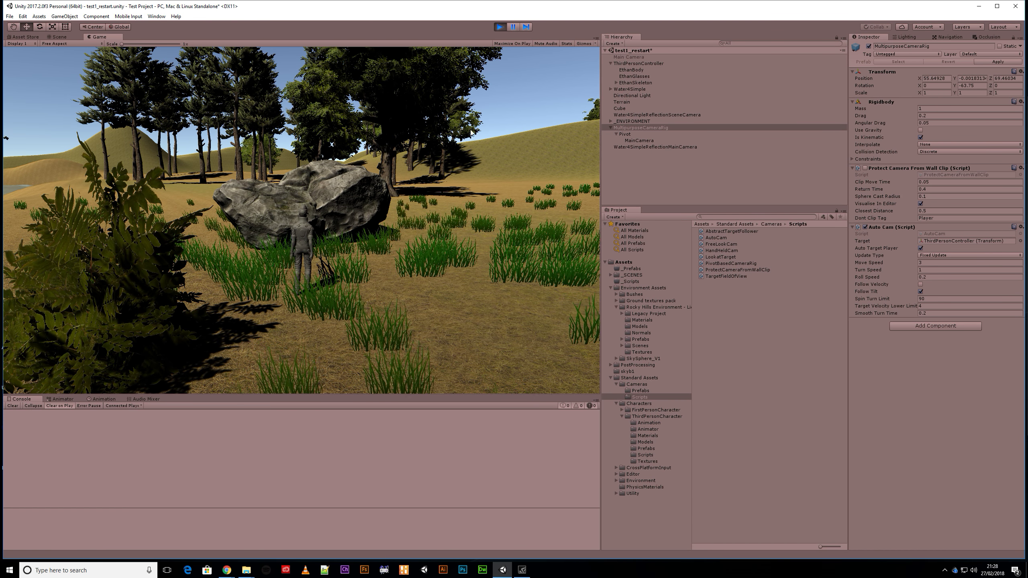
- Expand the _ENVIRONMENT group and its BUSHES subgroup in the hierarchy while the game is playing
{"action": "left_click", "coordinate": [644, 96]}
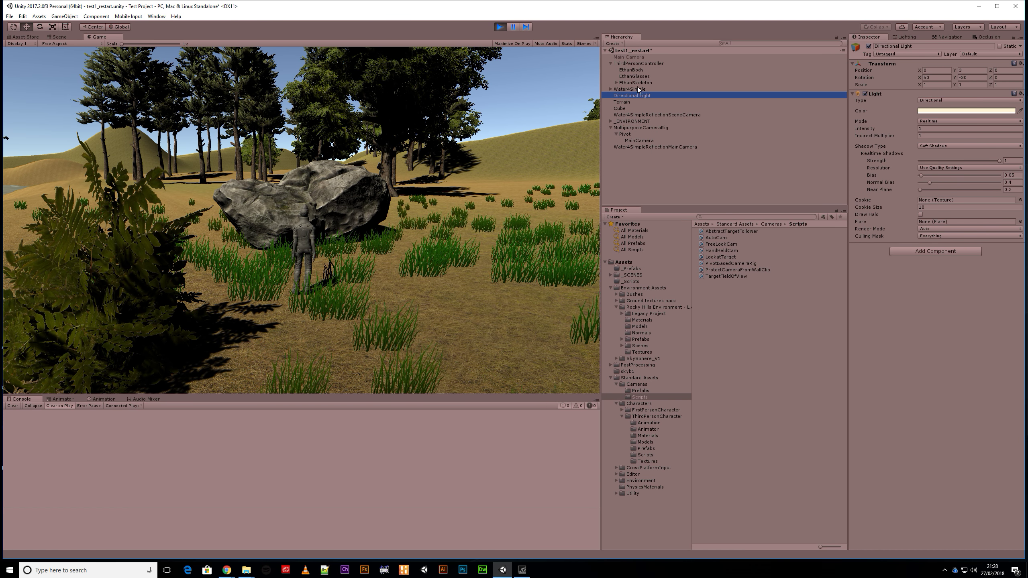
{"action": "left_click", "coordinate": [611, 121]}
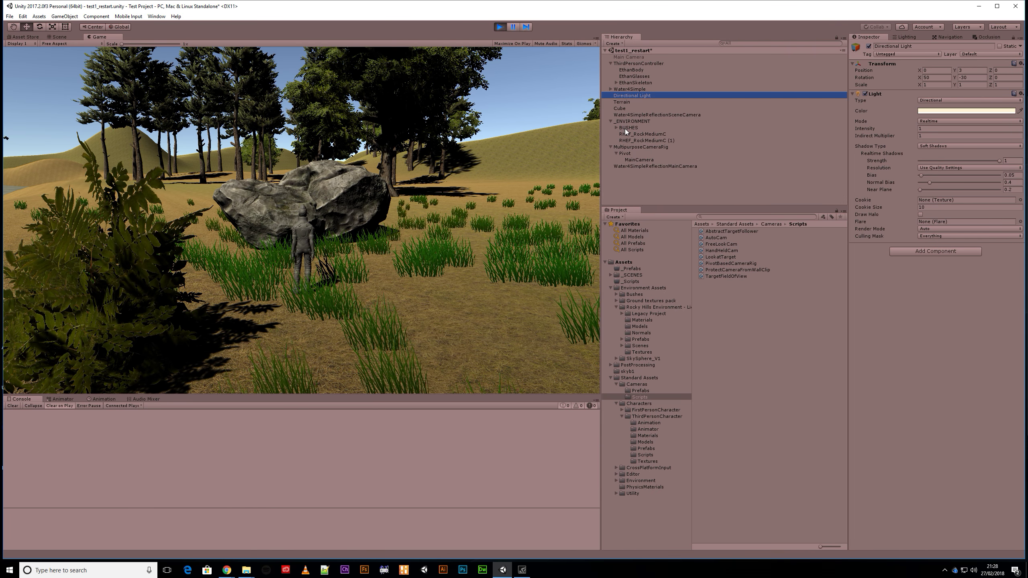
{"action": "left_click", "coordinate": [616, 127]}
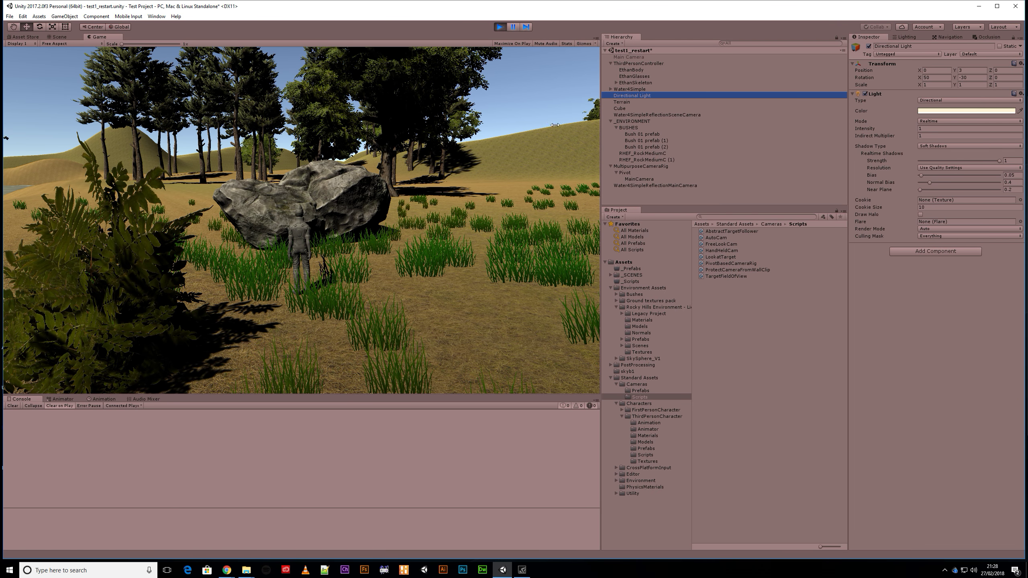
- Move the RHEF_RockMediumC (1) rock and enlarge it to a scale of about 0.76 in the scene during play mode, and stop playing
{"action": "left_click", "coordinate": [60, 36]}
{"action": "middle_click_drag", "start_coordinate": [159, 167], "coordinate": [252, 201]}
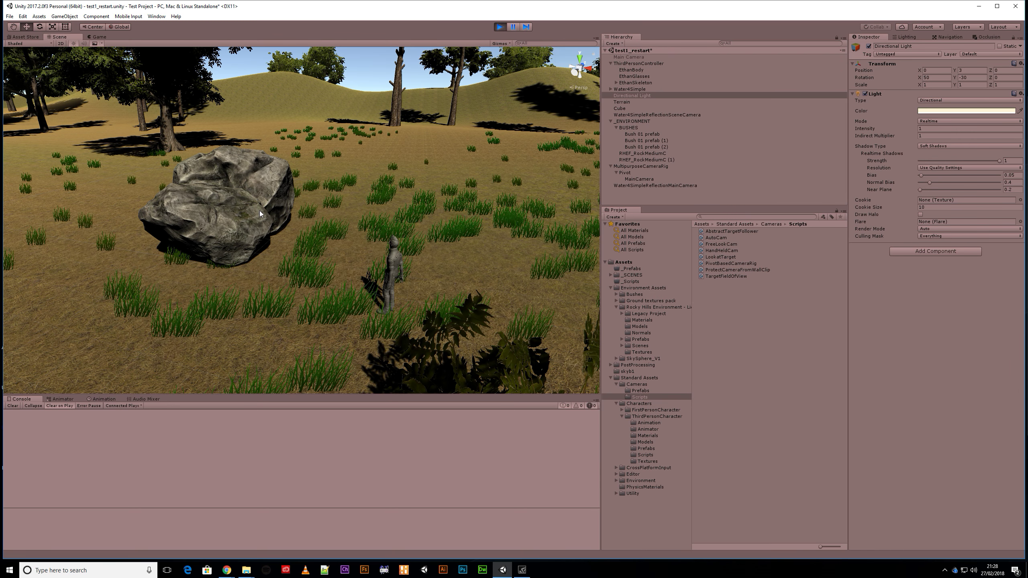
{"action": "left_click", "coordinate": [26, 27]}
{"action": "left_click", "coordinate": [226, 227]}
{"action": "left_click_drag", "start_coordinate": [240, 231], "coordinate": [285, 228]}
{"action": "right_click_drag", "start_coordinate": [490, 206], "coordinate": [464, 217]}
{"action": "middle_click_drag", "start_coordinate": [464, 218], "coordinate": [479, 196]}
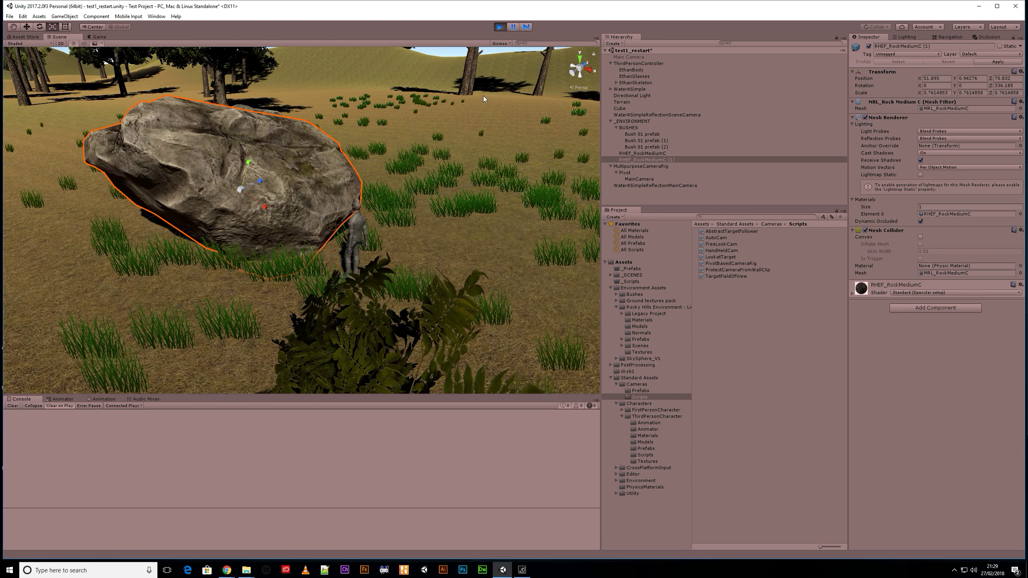
{"action": "left_click", "coordinate": [500, 27]}
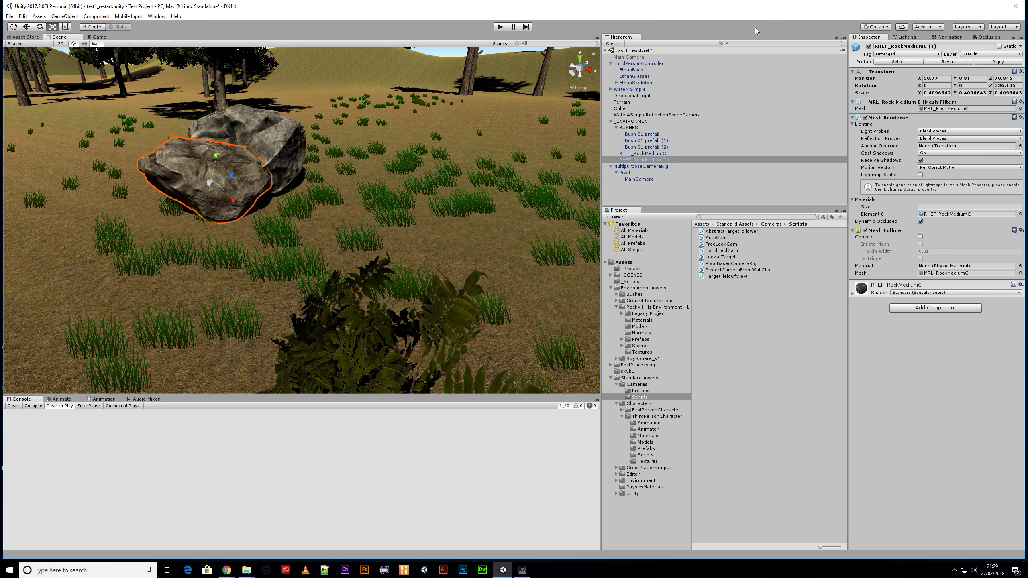
- Set the Playmode tint colour preference to strong red (D00F0FFF) and briefly run the game to check it
{"action": "left_click", "coordinate": [24, 16]}
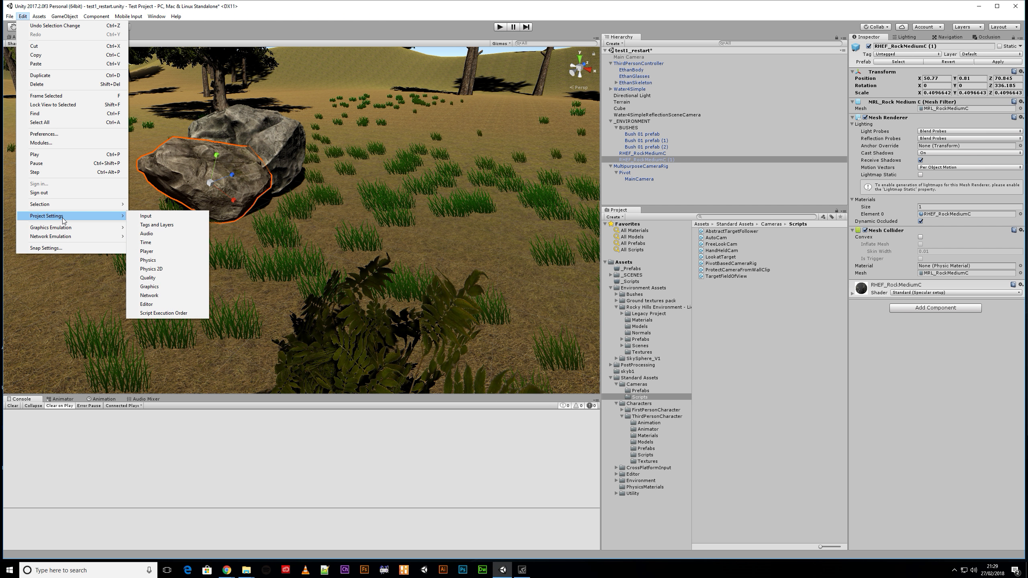
{"action": "left_click", "coordinate": [46, 134]}
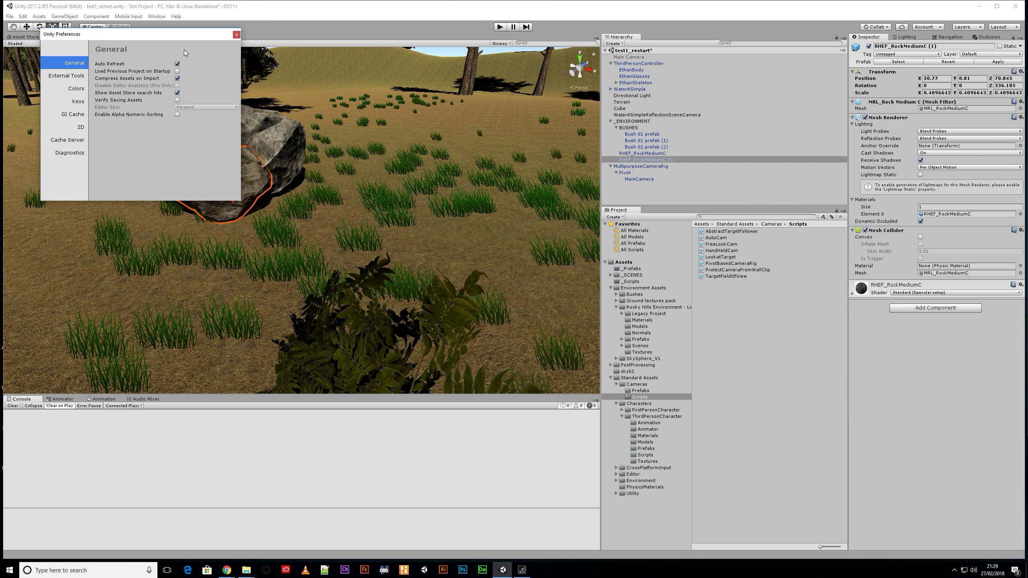
{"action": "left_click", "coordinate": [76, 88]}
{"action": "scroll", "coordinate": [130, 128], "scroll_direction": "down", "scroll_amount": 3}
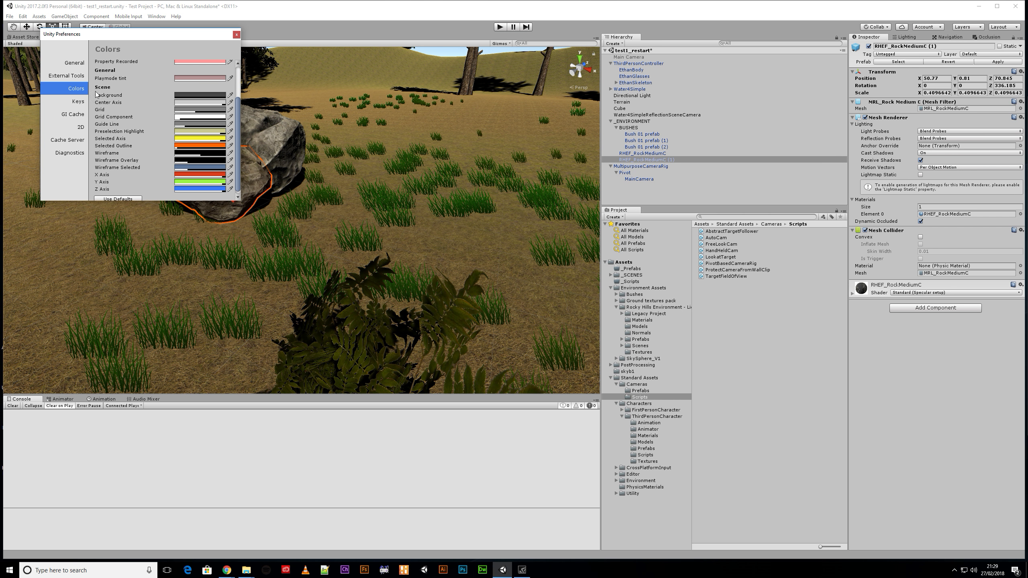
{"action": "scroll", "coordinate": [124, 156], "scroll_direction": "up", "scroll_amount": 3}
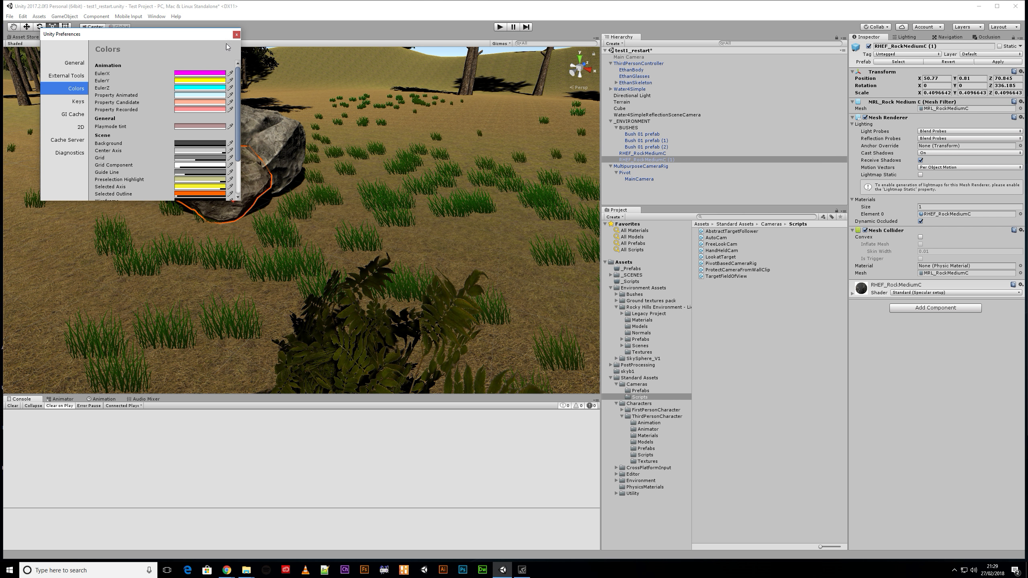
{"action": "left_click", "coordinate": [182, 127]}
{"action": "left_click_drag", "start_coordinate": [218, 350], "coordinate": [237, 314]}
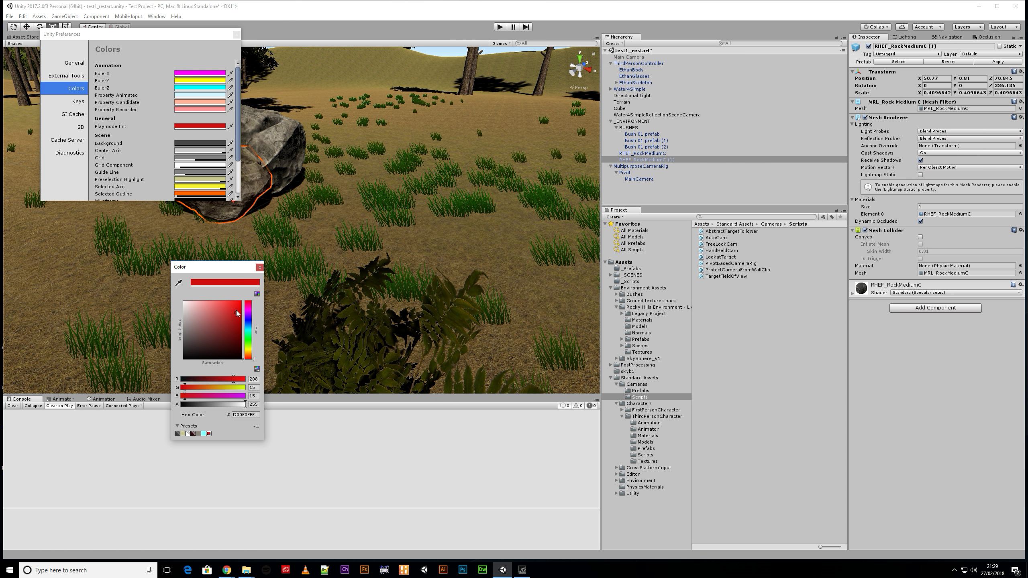
{"action": "left_click", "coordinate": [259, 269]}
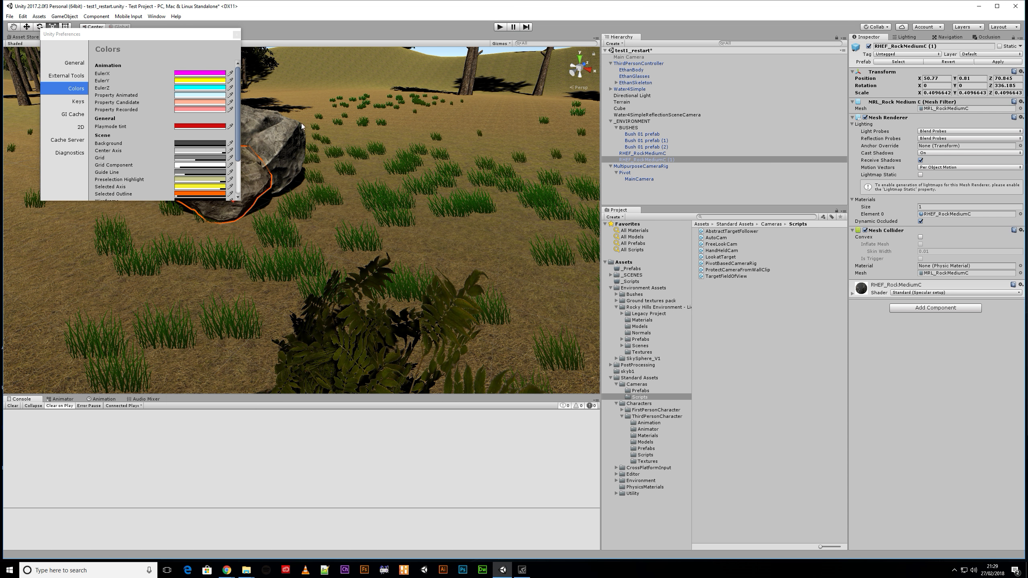
{"action": "left_click", "coordinate": [237, 35]}
{"action": "left_click", "coordinate": [499, 26]}
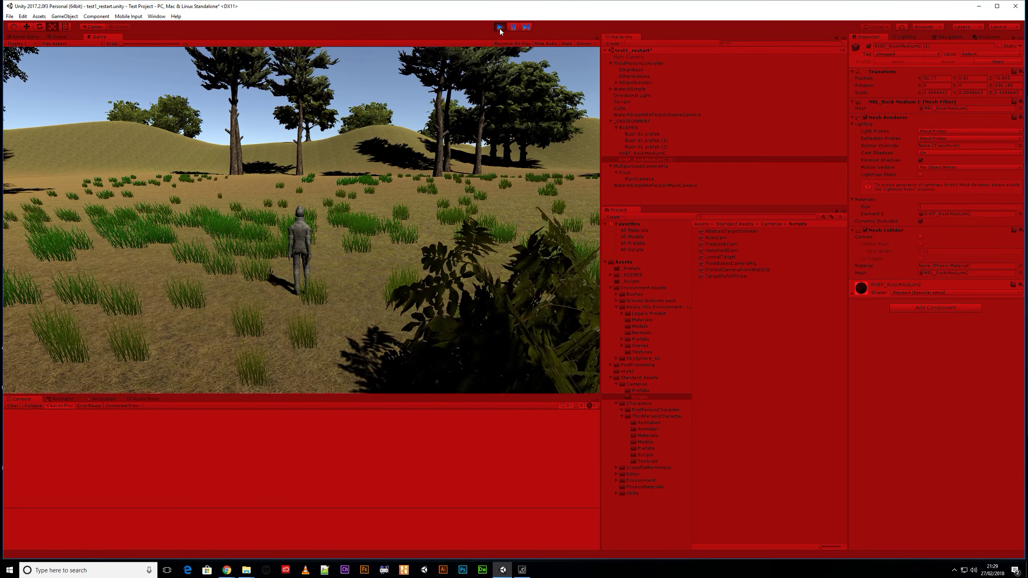
{"action": "left_click", "coordinate": [500, 28]}
- Change the Playmode tint colour preference to a pale pink
{"action": "left_click", "coordinate": [39, 16]}
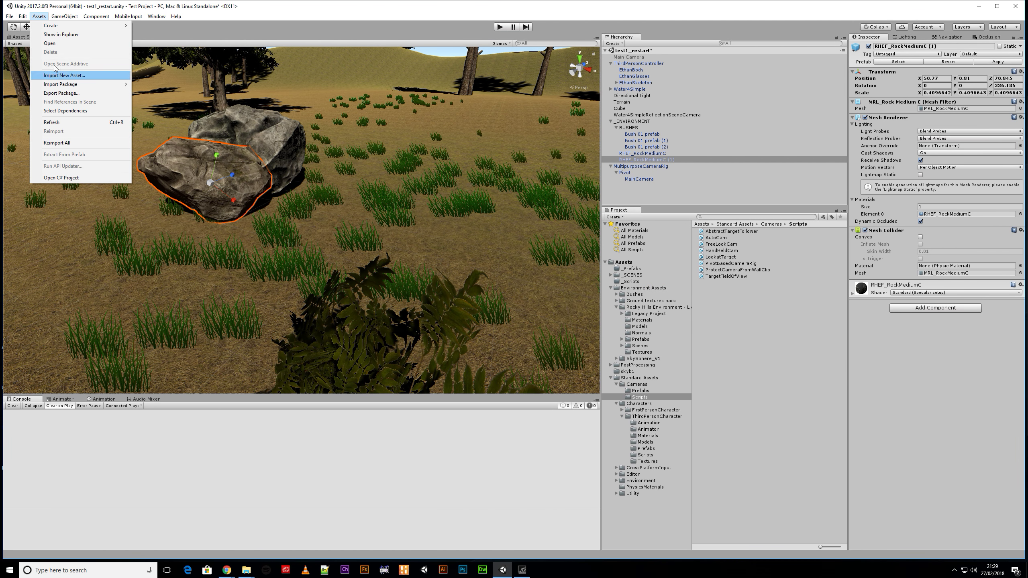
{"action": "mouse_move", "coordinate": [22, 16]}
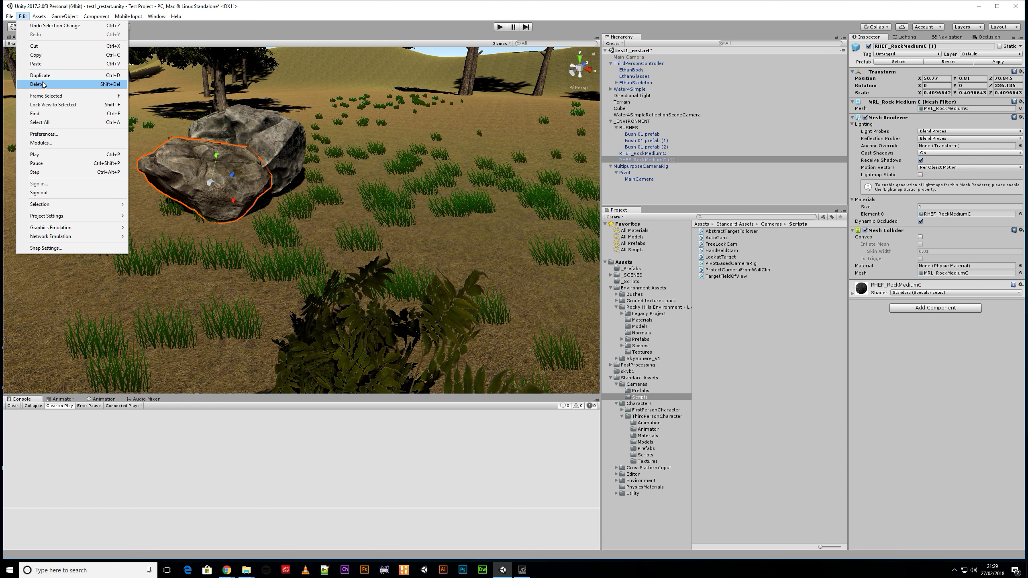
{"action": "left_click", "coordinate": [56, 134]}
{"action": "left_click", "coordinate": [81, 89]}
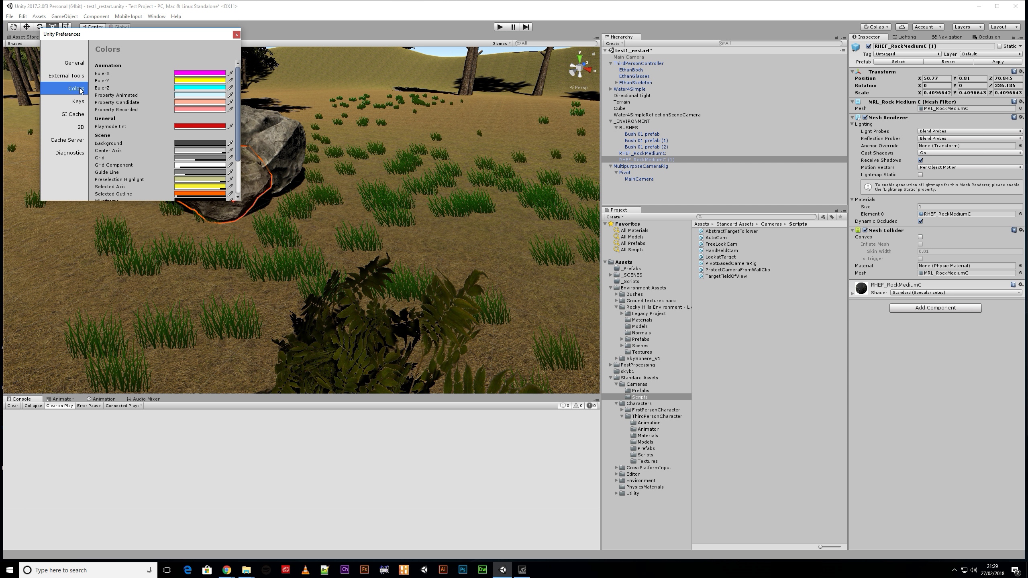
{"action": "left_click", "coordinate": [186, 127]}
{"action": "left_click_drag", "start_coordinate": [188, 318], "coordinate": [199, 309]}
{"action": "left_click", "coordinate": [259, 268]}
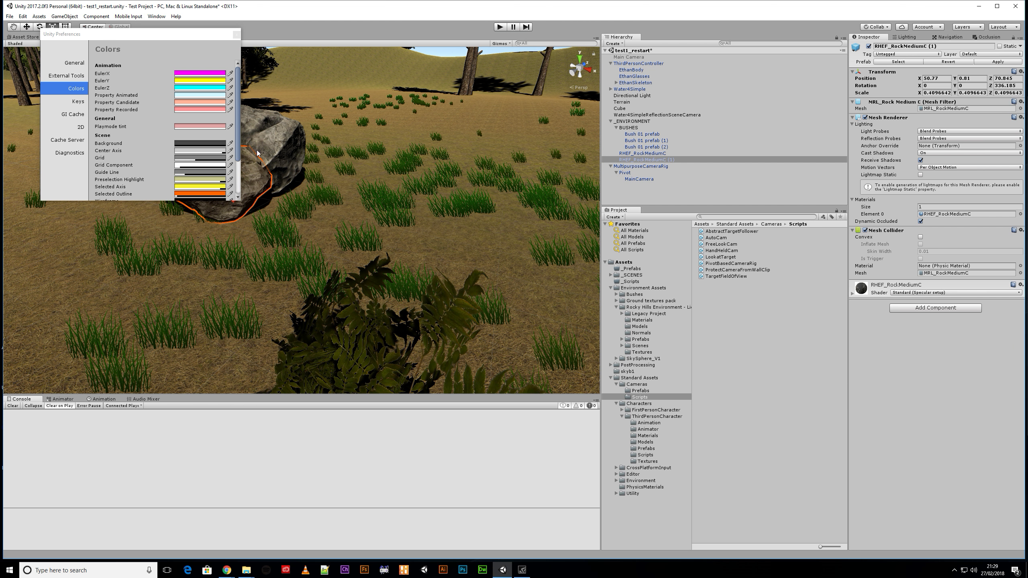
{"action": "left_click", "coordinate": [236, 34]}
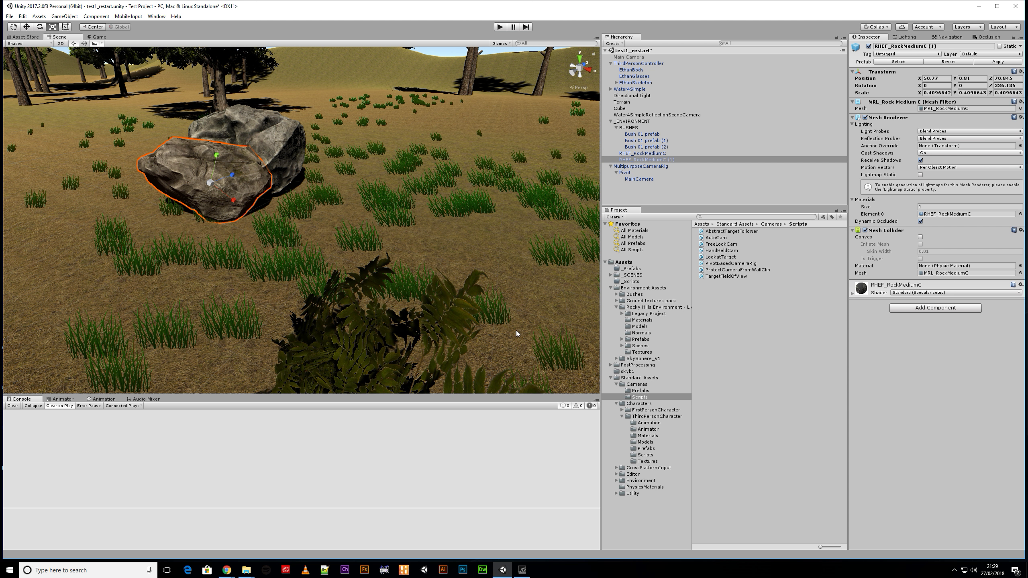
- Collapse the _ENVIRONMENT and MultipurposeCameraRig groups in the hierarchy
{"action": "middle_click_drag", "start_coordinate": [460, 208], "coordinate": [431, 193]}
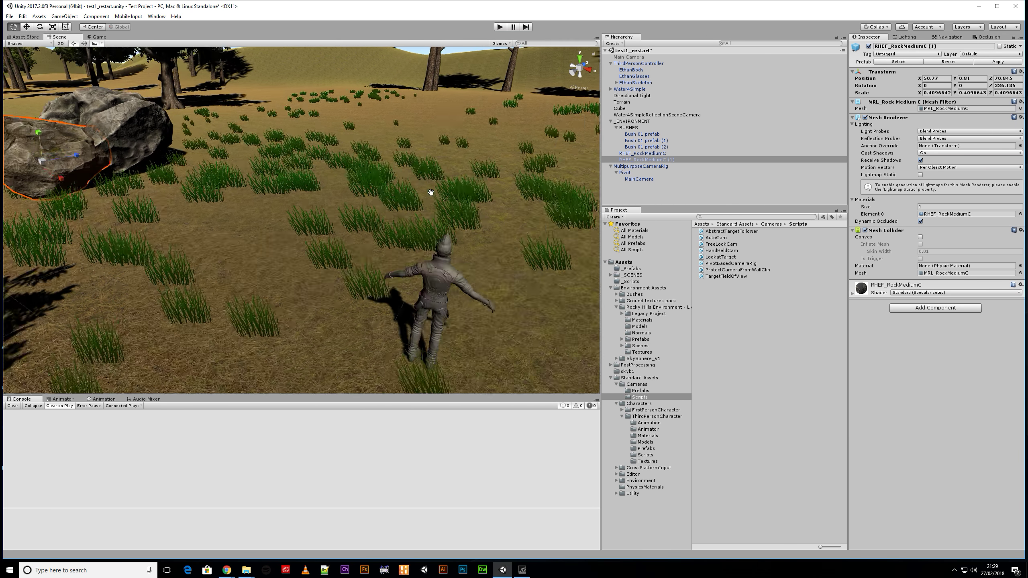
{"action": "scroll", "coordinate": [434, 195], "scroll_direction": "down", "scroll_amount": 3}
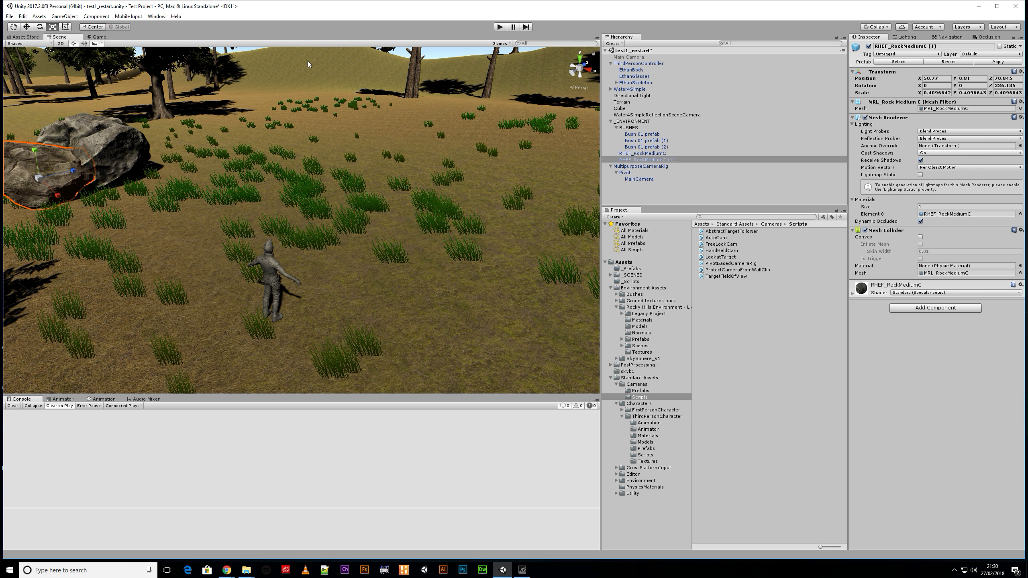
{"action": "middle_click_drag", "start_coordinate": [335, 192], "coordinate": [357, 185]}
{"action": "right_click_drag", "start_coordinate": [342, 289], "coordinate": [452, 251]}
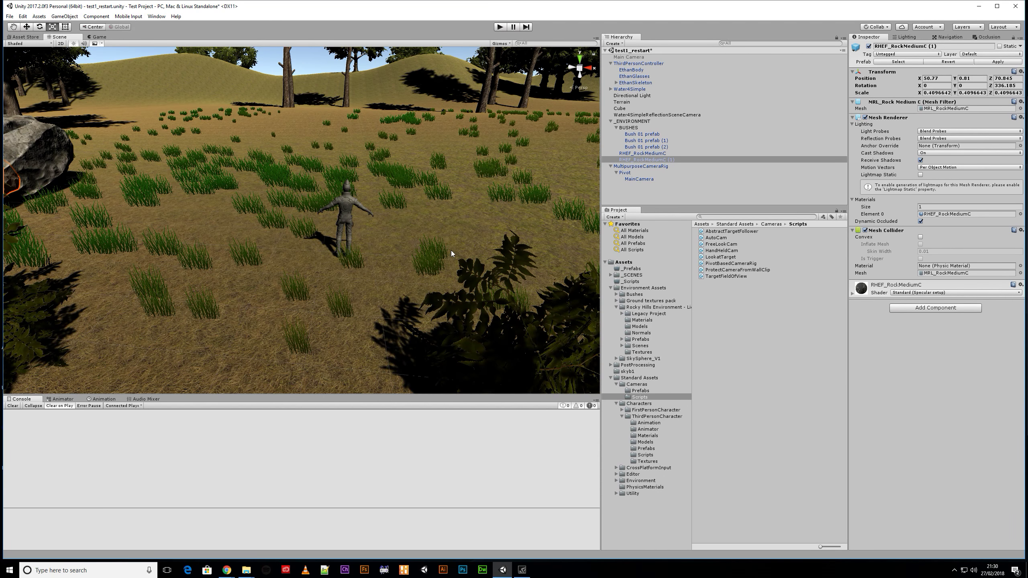
{"action": "left_click", "coordinate": [610, 122]}
{"action": "left_click", "coordinate": [611, 121]}
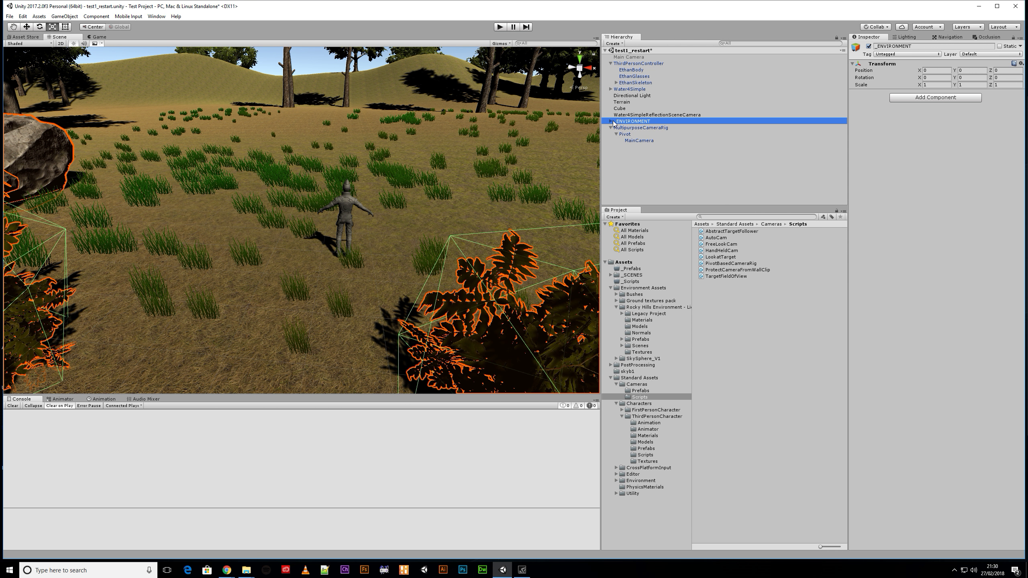
{"action": "left_click", "coordinate": [618, 128]}
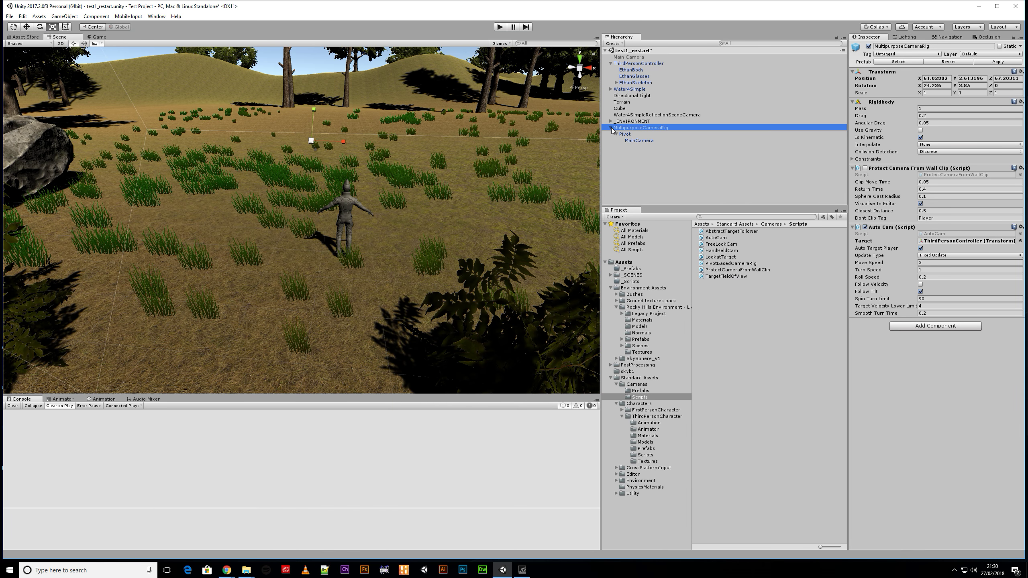
{"action": "left_click", "coordinate": [611, 128]}
- Examine the Directional Light's settings and the tree shadows across the terrain
{"action": "middle_click_drag", "start_coordinate": [369, 244], "coordinate": [466, 291]}
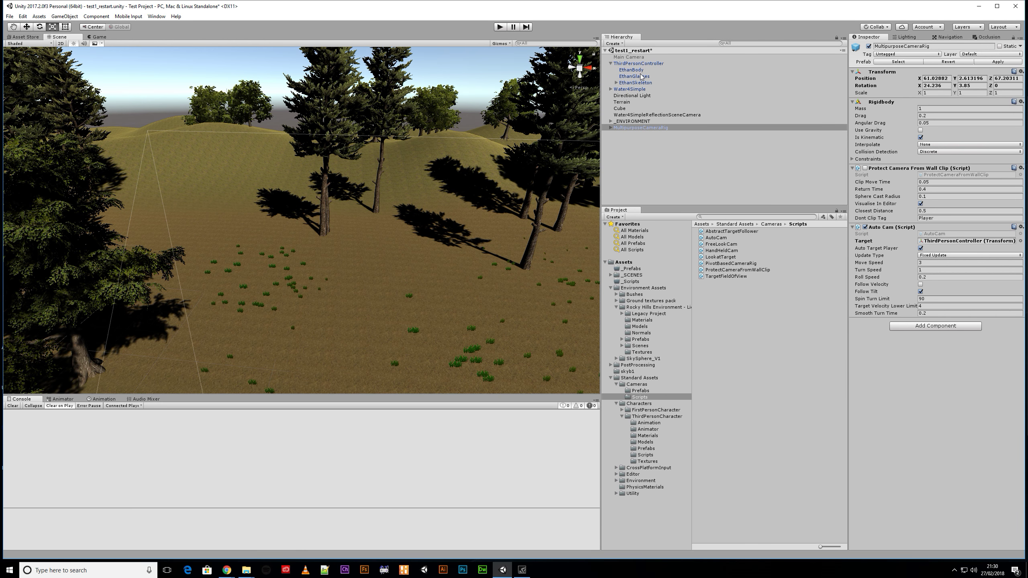
{"action": "left_click", "coordinate": [629, 97]}
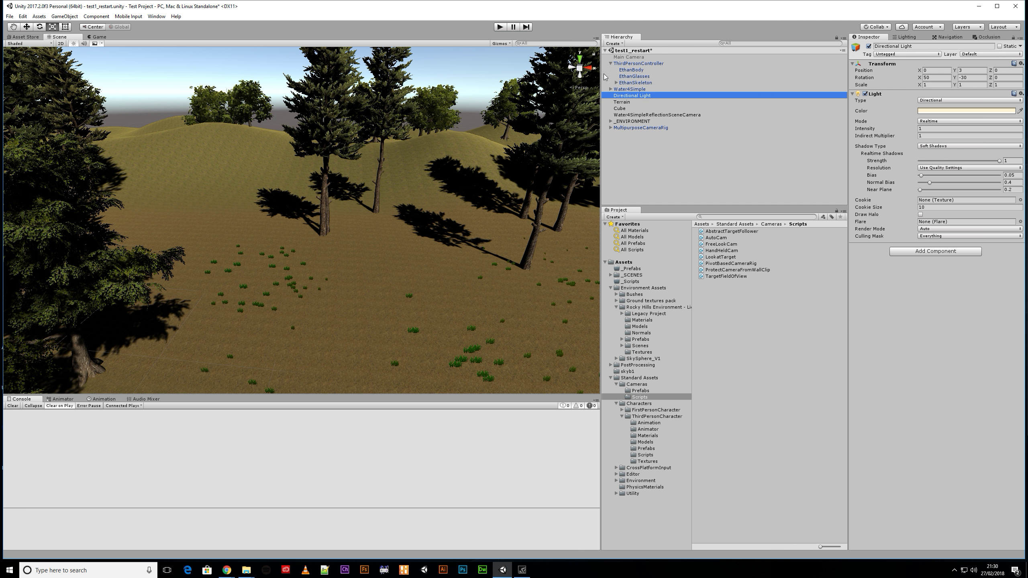
{"action": "left_click", "coordinate": [660, 172]}
{"action": "middle_click_drag", "start_coordinate": [441, 239], "coordinate": [392, 286]}
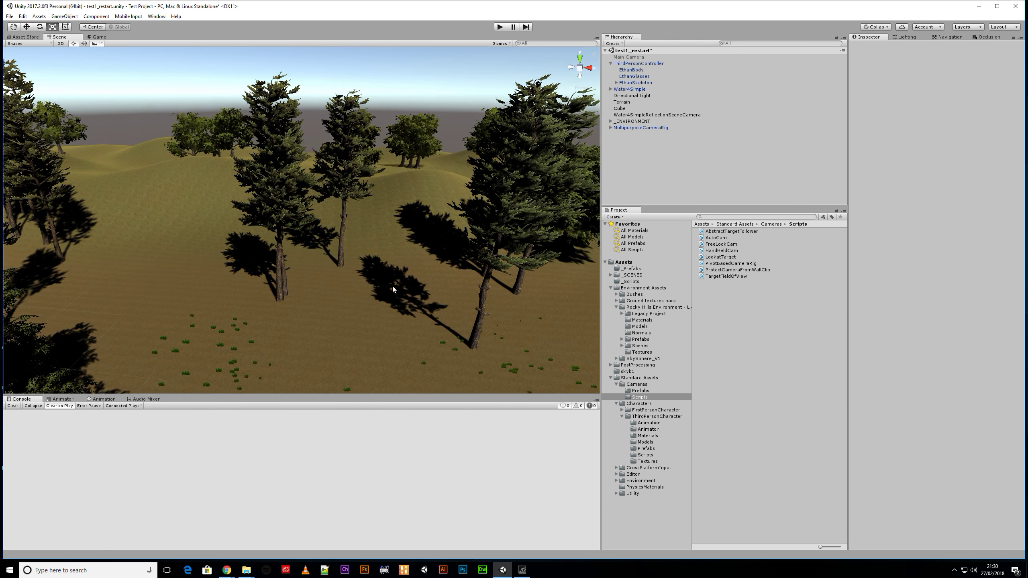
{"action": "right_click_drag", "start_coordinate": [392, 286], "coordinate": [418, 285]}
{"action": "middle_click_drag", "start_coordinate": [418, 285], "coordinate": [431, 136]}
{"action": "right_click_drag", "start_coordinate": [402, 265], "coordinate": [558, 251]}
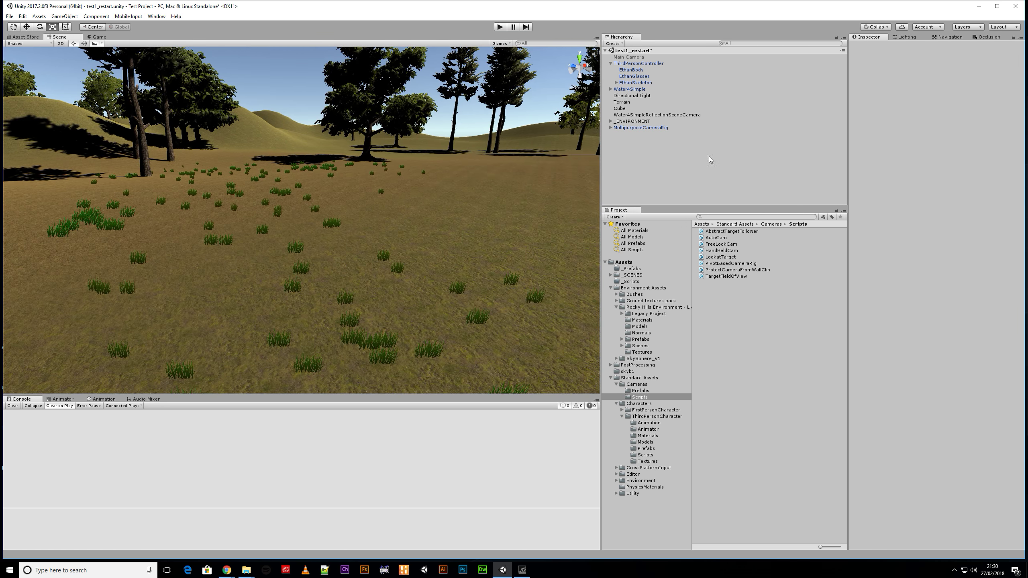
- Raise the Directional Light above the red cube to a Y position of about 12.19 and frame it
{"action": "left_click", "coordinate": [635, 97]}
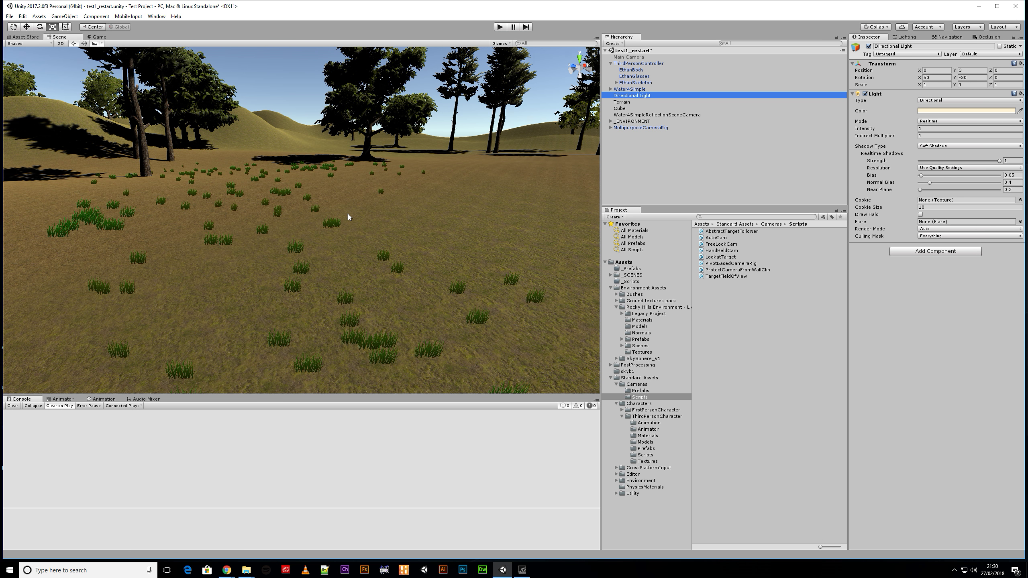
{"action": "key", "text": "f"}
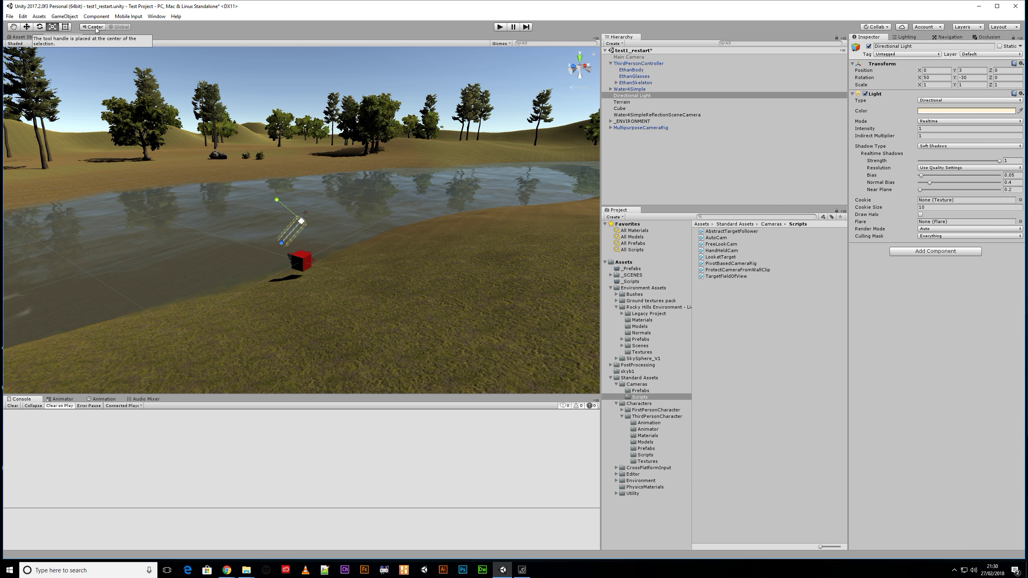
{"action": "left_click", "coordinate": [27, 27]}
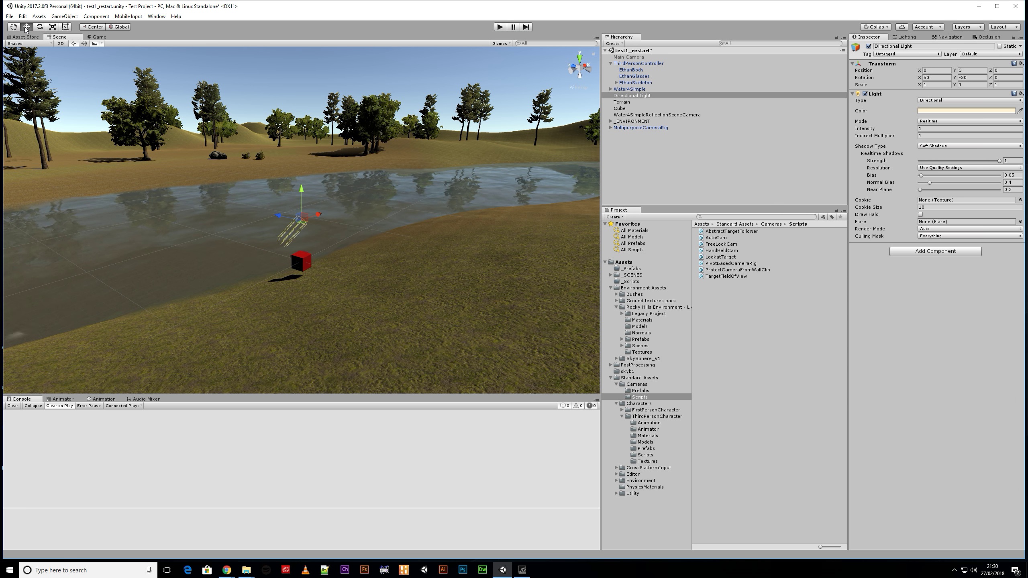
{"action": "left_click_drag", "start_coordinate": [297, 189], "coordinate": [300, 78]}
{"action": "key", "text": "f"}
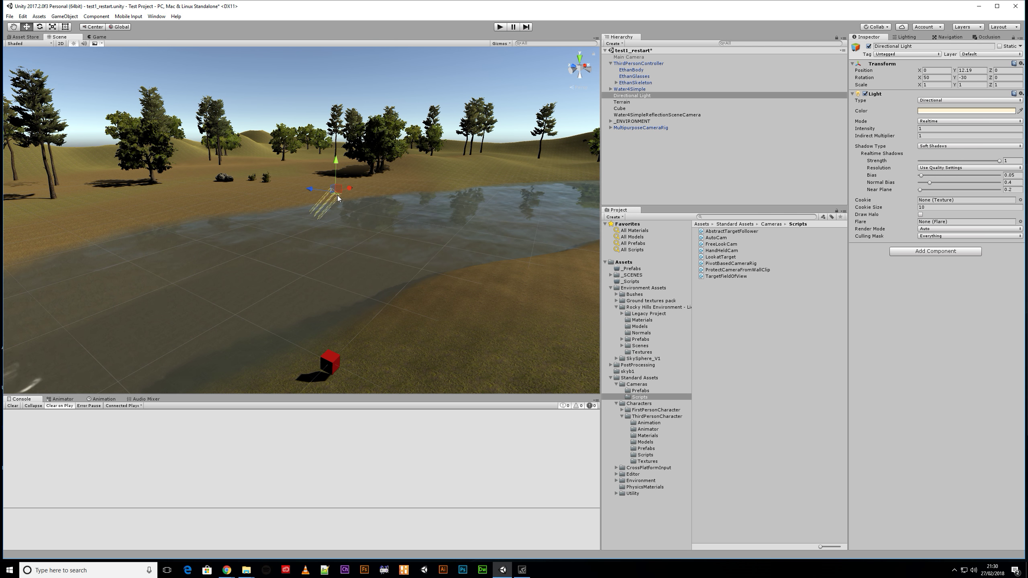
- Move the Directional Light to about X 56.89, Y 26.12, Z 17.31 and rotate it to about X 51, Y -27.8, Z 2.9
{"action": "left_click_drag", "start_coordinate": [340, 195], "coordinate": [417, 56]}
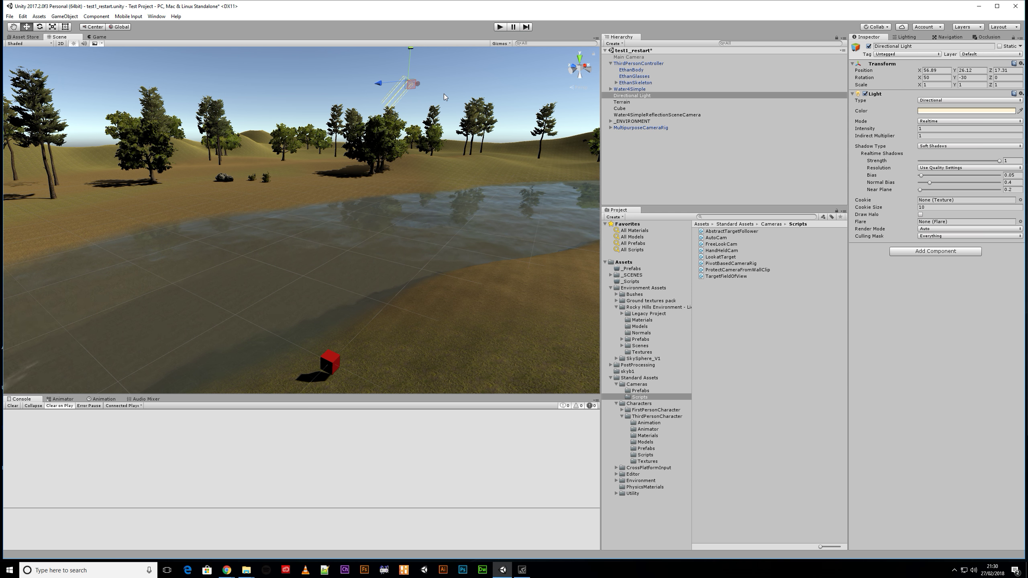
{"action": "key", "text": "e"}
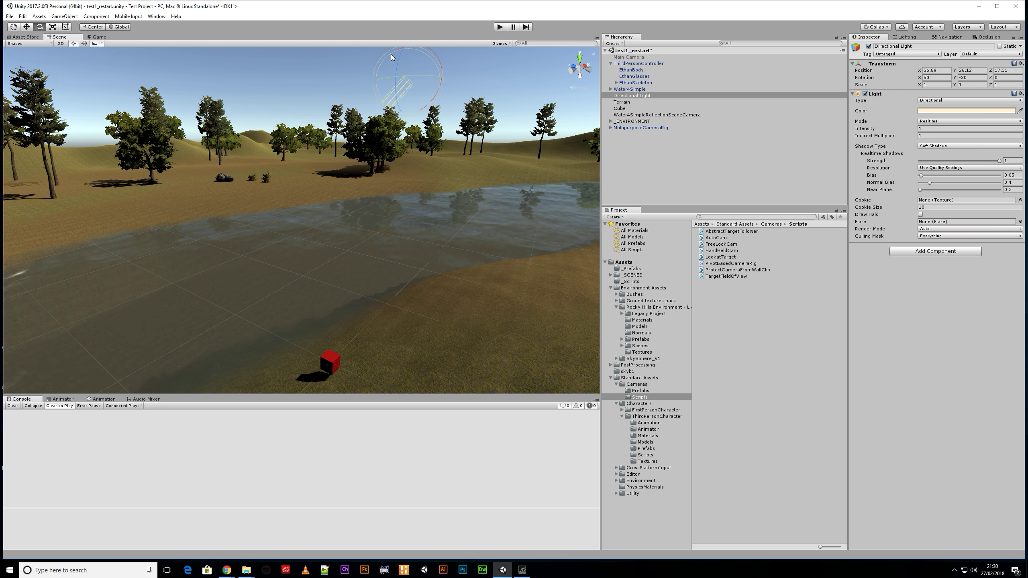
{"action": "left_click_drag", "start_coordinate": [402, 71], "coordinate": [566, 168]}
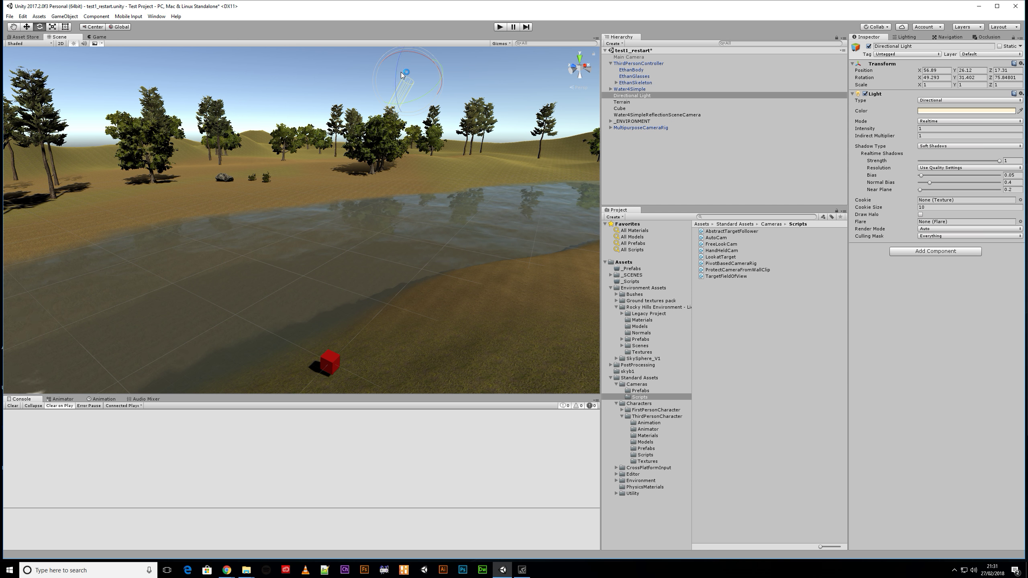
{"action": "left_click_drag", "start_coordinate": [401, 74], "coordinate": [428, 26]}
{"action": "middle_click_drag", "start_coordinate": [487, 150], "coordinate": [498, 183]}
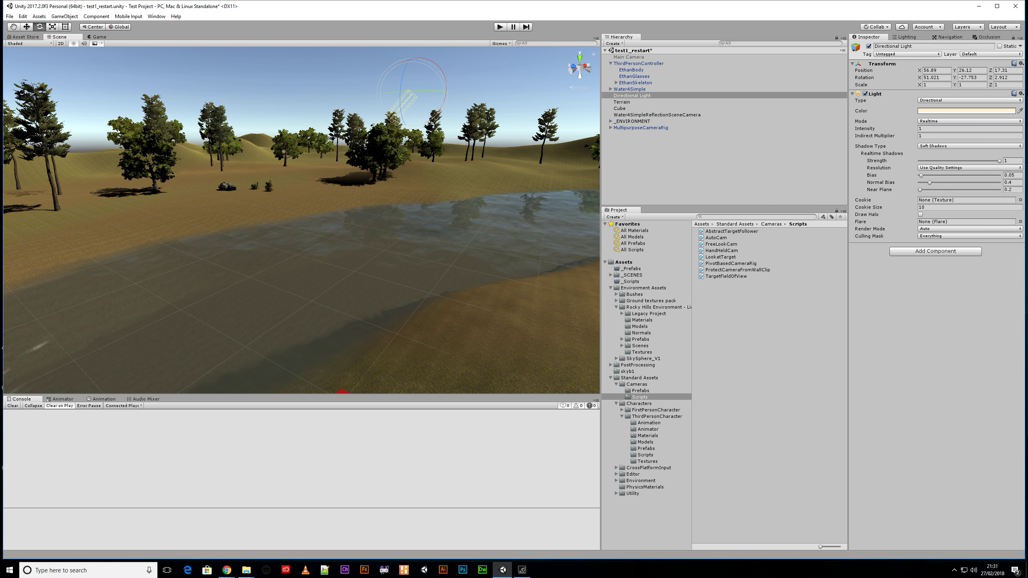
- Set the scene's Skybox Material to None in the environment lighting settings
{"action": "left_click", "coordinate": [906, 38]}
{"action": "scroll", "coordinate": [404, 182], "scroll_direction": "down", "scroll_amount": 3}
{"action": "middle_click_drag", "start_coordinate": [405, 182], "coordinate": [429, 206]}
{"action": "left_click", "coordinate": [965, 65]}
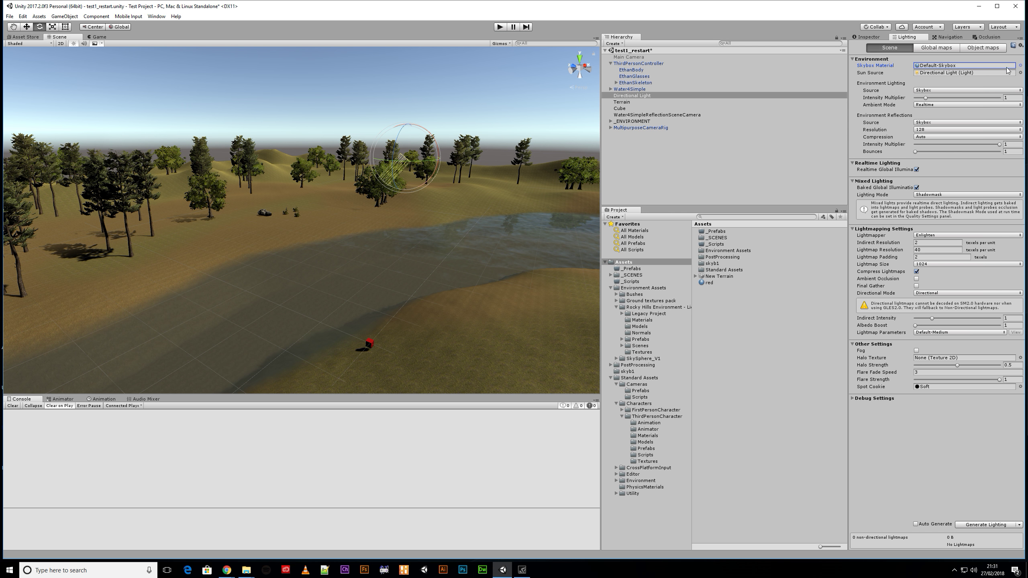
{"action": "left_click", "coordinate": [1020, 65]}
{"action": "scroll", "coordinate": [234, 106], "scroll_direction": "up", "scroll_amount": 2}
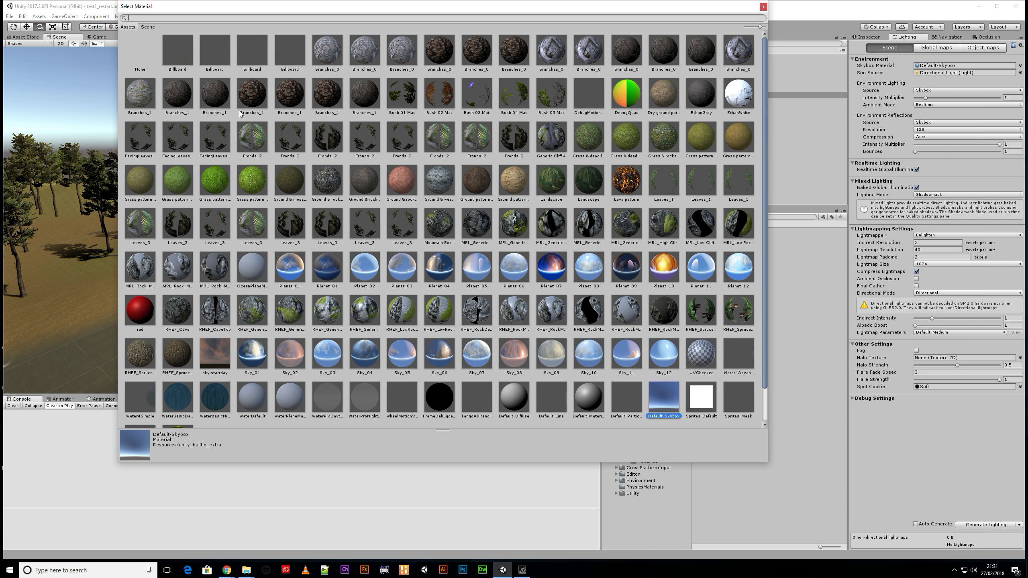
{"action": "double_click", "coordinate": [140, 51]}
- Set the environment's ambient colour to a saturated blue, hex 0044D6
{"action": "left_click", "coordinate": [964, 98]}
{"action": "left_click_drag", "start_coordinate": [215, 352], "coordinate": [242, 336]}
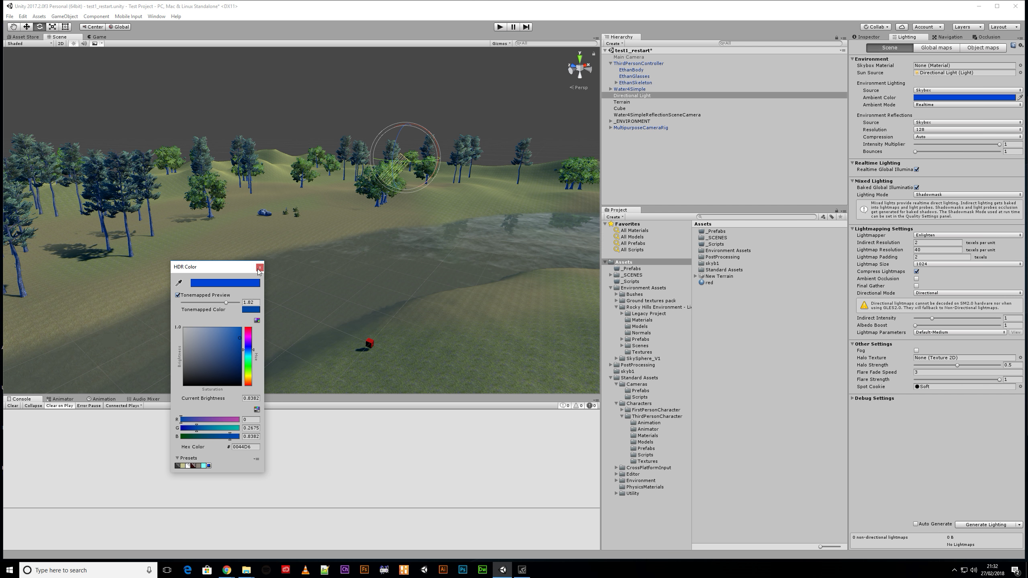
{"action": "left_click", "coordinate": [259, 267]}
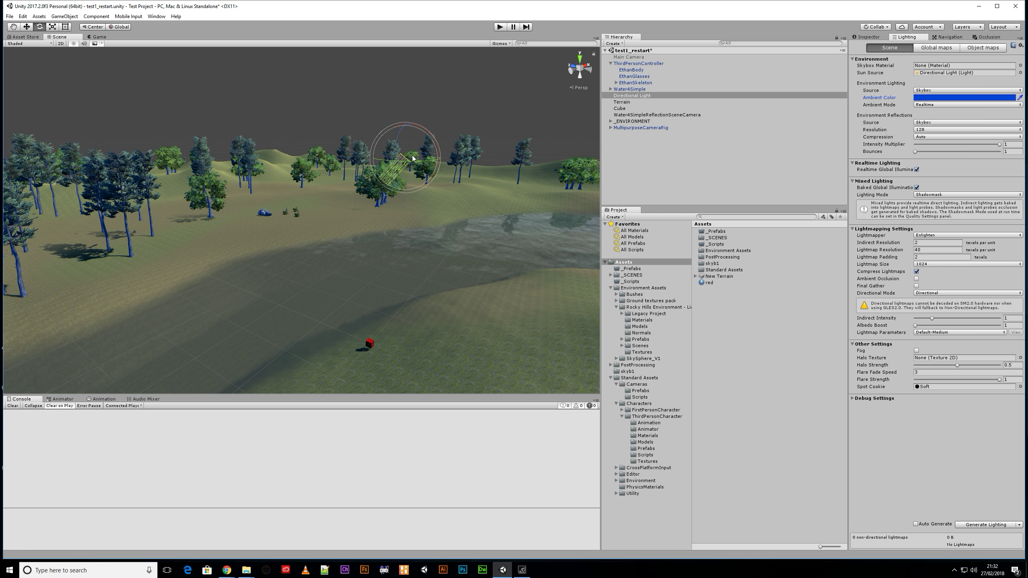
- Set the environment's ambient colour to a light grey, hex E5E5E5
{"action": "left_click", "coordinate": [963, 98]}
{"action": "mouse_move", "coordinate": [193, 345]}
{"action": "left_mouse_down"}
{"action": "mouse_move", "coordinate": [190, 329]}
{"action": "mouse_move", "coordinate": [179, 336]}
{"action": "left_mouse_up"}
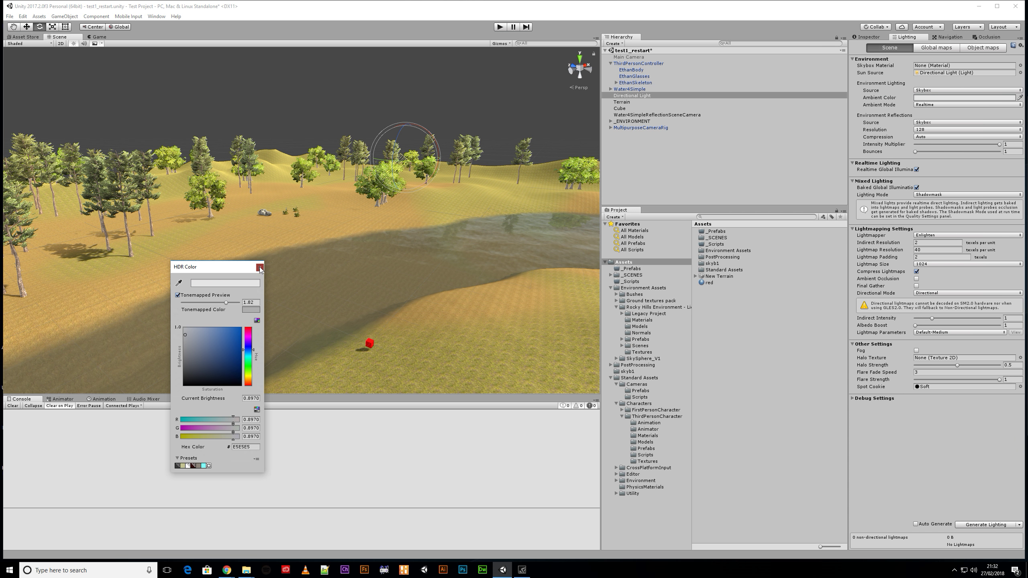
{"action": "left_click", "coordinate": [260, 268]}
- Set the Clear Flags of the MainCamera inside MultipurposeCameraRig to Solid Color
{"action": "left_click", "coordinate": [611, 128]}
{"action": "left_click", "coordinate": [631, 141]}
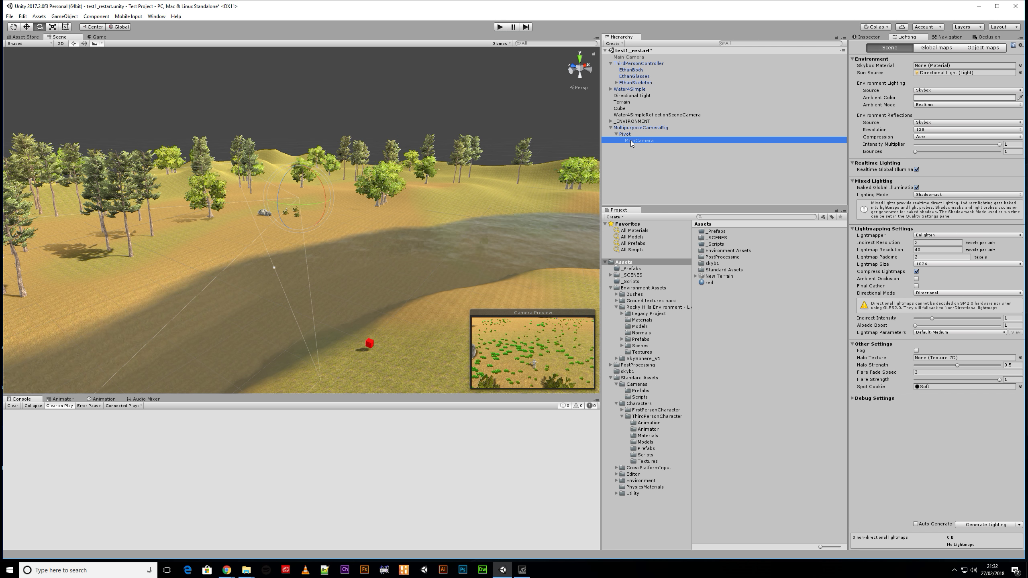
{"action": "left_click", "coordinate": [868, 37]}
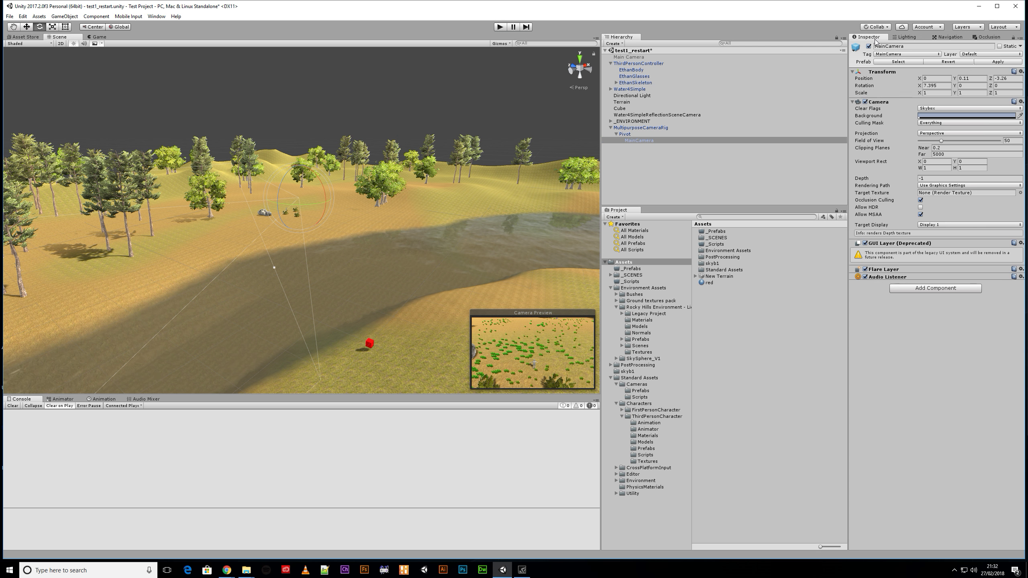
{"action": "left_click", "coordinate": [935, 109]}
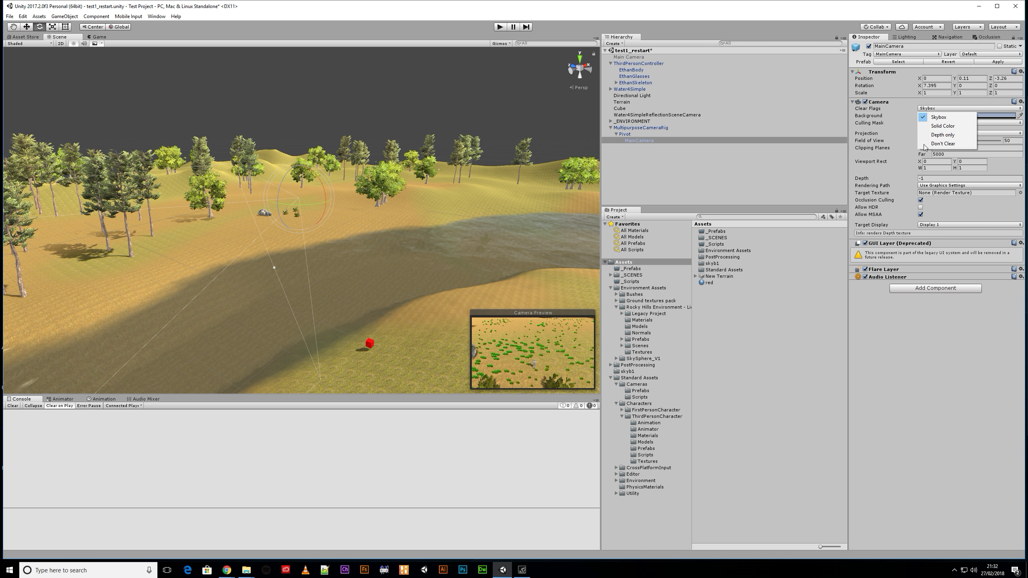
{"action": "left_click", "coordinate": [942, 126]}
- Set the MainCamera's background to a saturated blue, hex 0D5ADD, with alpha 255
{"action": "left_click", "coordinate": [967, 115]}
{"action": "left_click", "coordinate": [230, 325]}
{"action": "left_click_drag", "start_coordinate": [229, 325], "coordinate": [237, 310]}
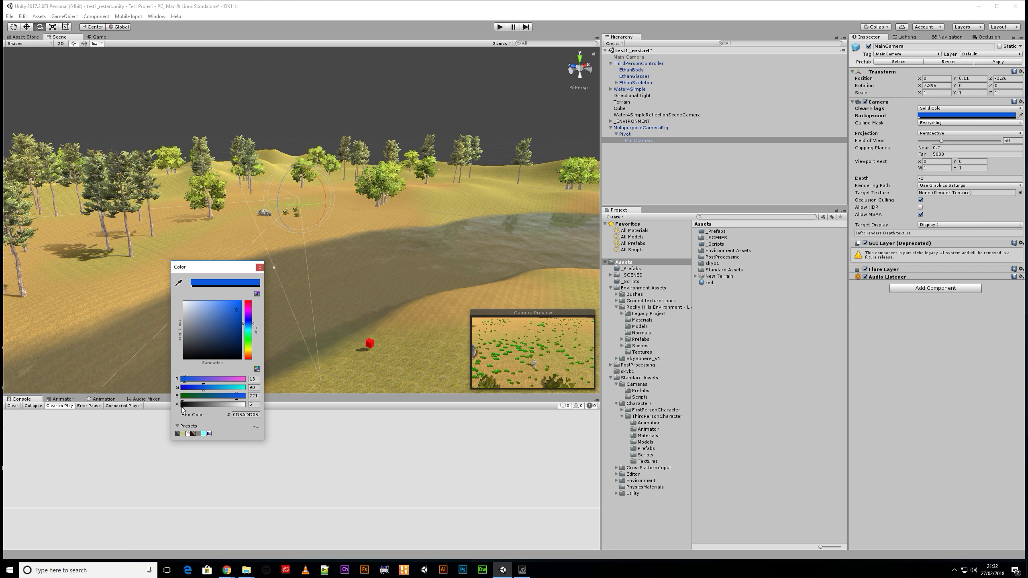
{"action": "left_click_drag", "start_coordinate": [183, 406], "coordinate": [251, 402]}
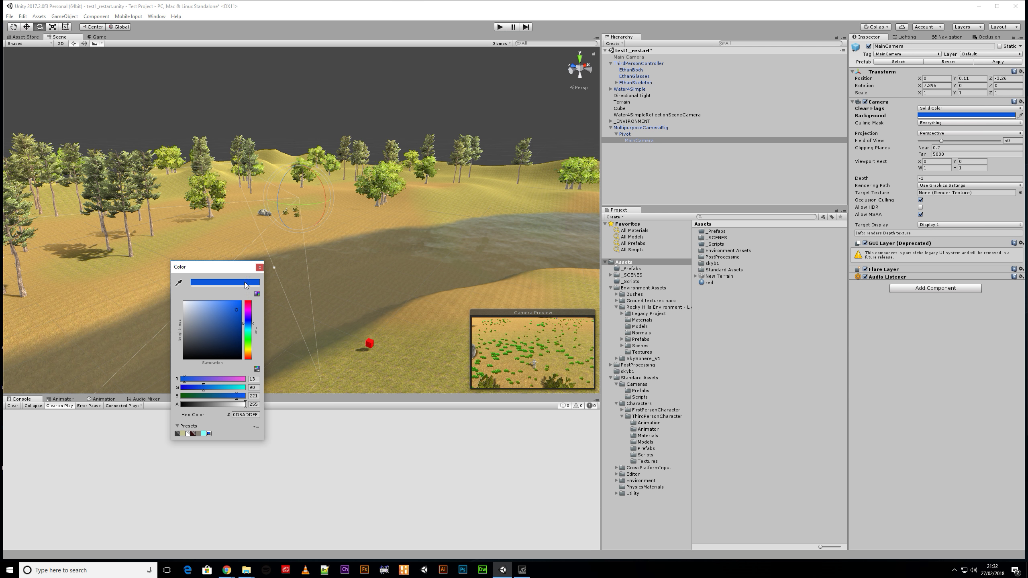
{"action": "left_click", "coordinate": [260, 267]}
{"action": "right_click_drag", "start_coordinate": [260, 266], "coordinate": [647, 197]}
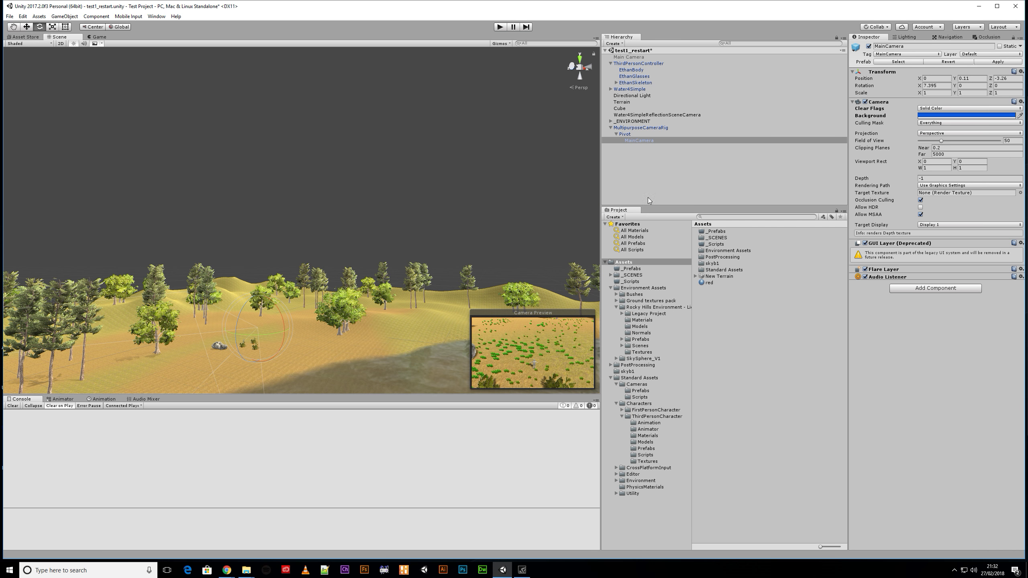
- Try the Depth only option for the MainCamera's Clear Flags, and return it to Solid Color
{"action": "left_click", "coordinate": [942, 123]}
{"action": "left_click", "coordinate": [947, 108]}
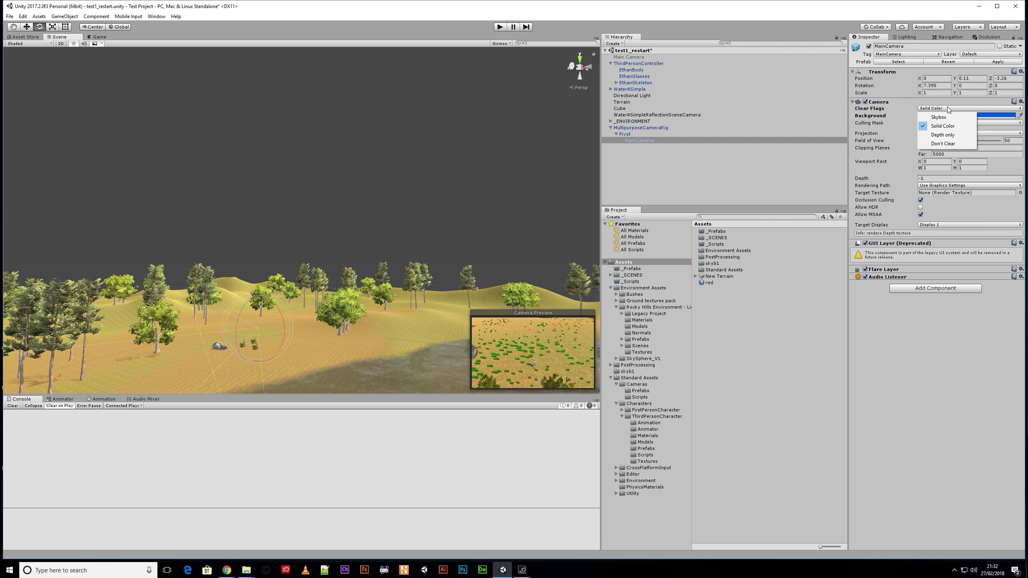
{"action": "left_click", "coordinate": [948, 135]}
{"action": "left_click", "coordinate": [943, 108]}
{"action": "left_click", "coordinate": [941, 129]}
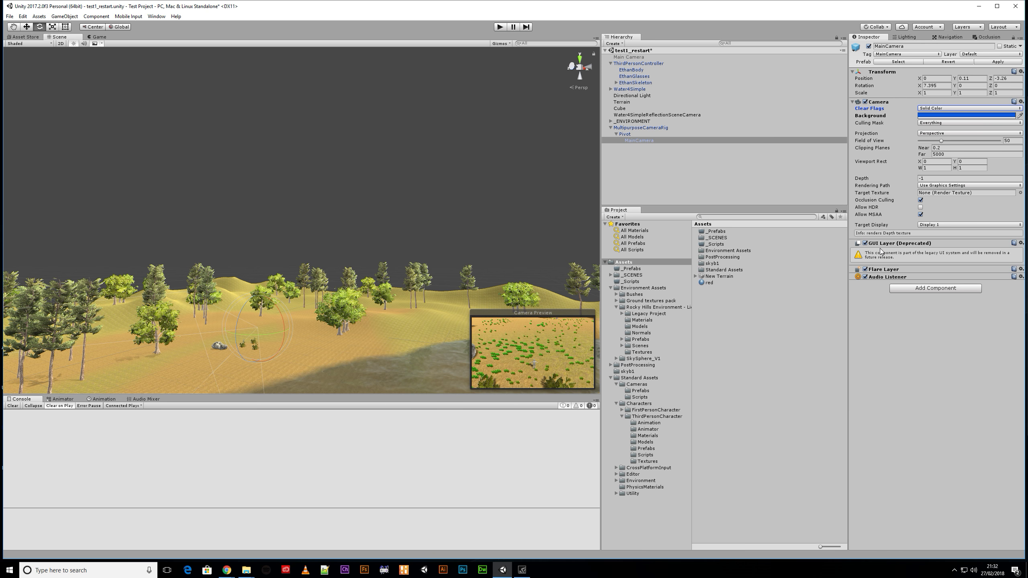
- Enable the top-level Main Camera, deactivate MultipurposeCameraRig, and check the result in the Game view
{"action": "left_click", "coordinate": [639, 57]}
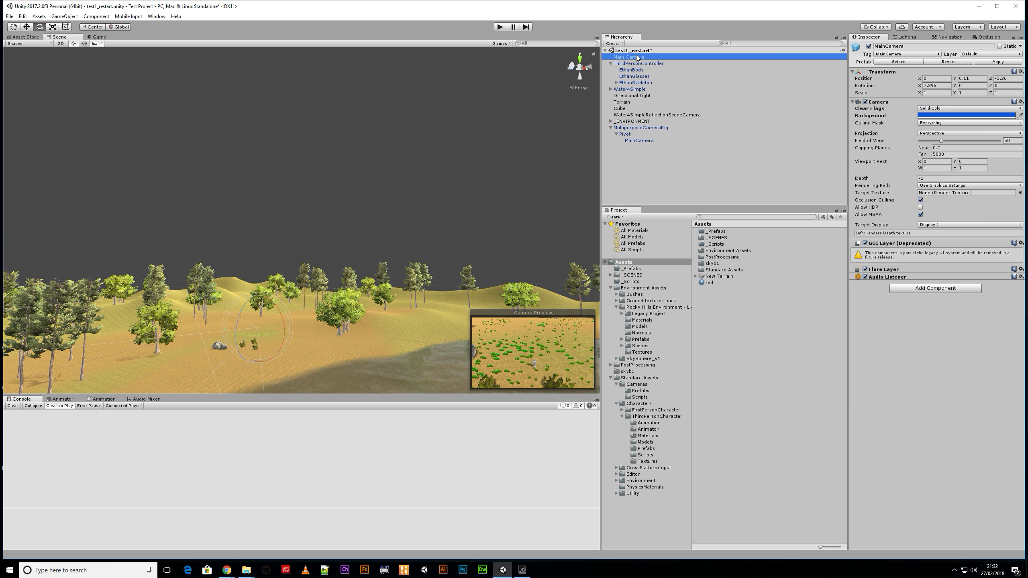
{"action": "left_click", "coordinate": [868, 46]}
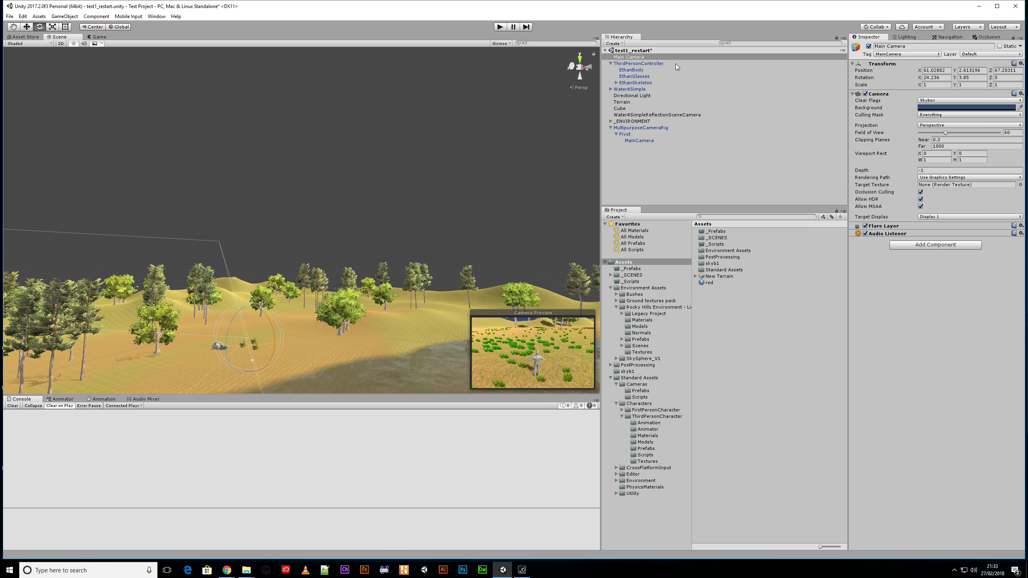
{"action": "left_click", "coordinate": [641, 128]}
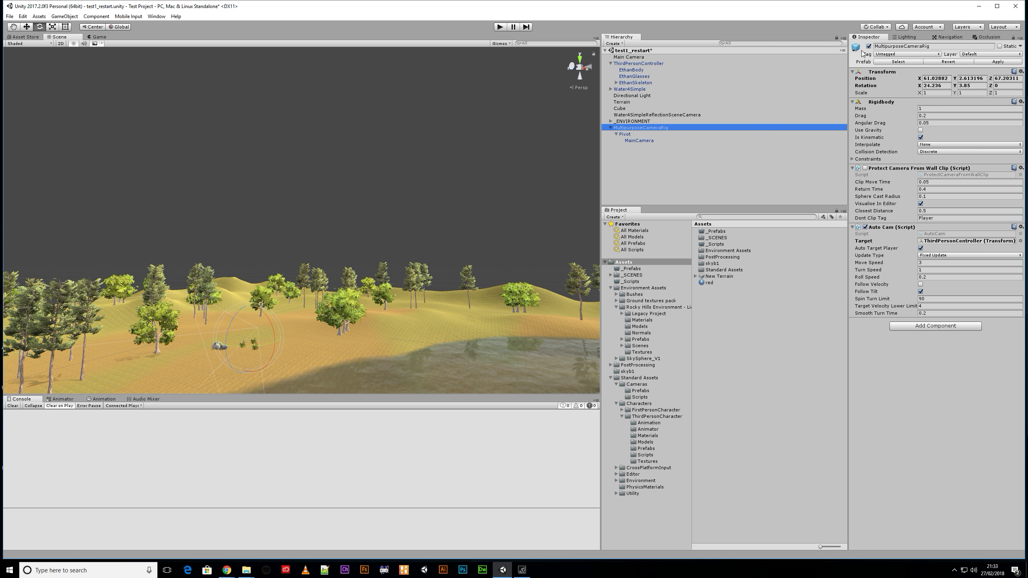
{"action": "left_click", "coordinate": [868, 46]}
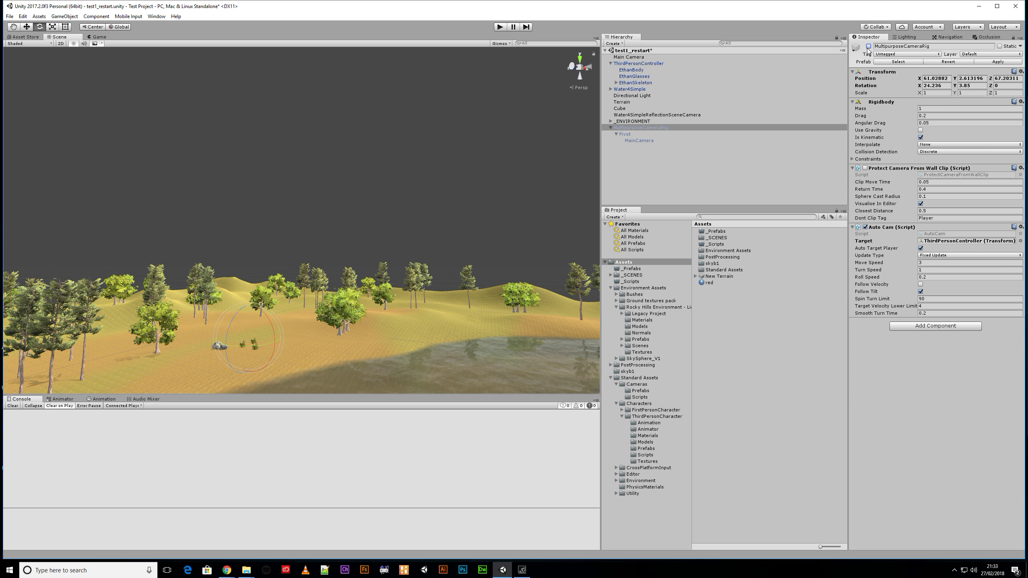
{"action": "left_click", "coordinate": [636, 57]}
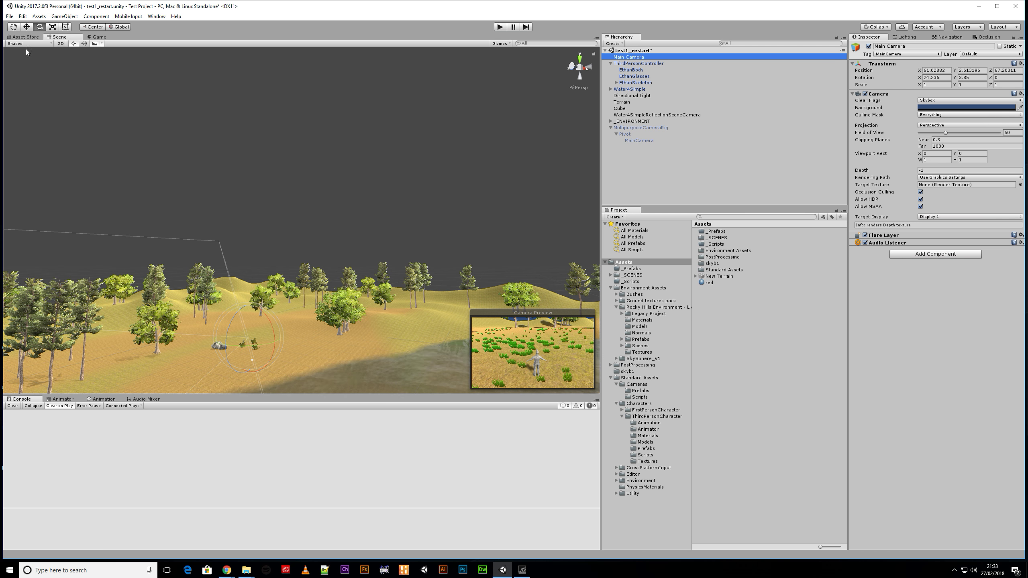
{"action": "left_click", "coordinate": [97, 37]}
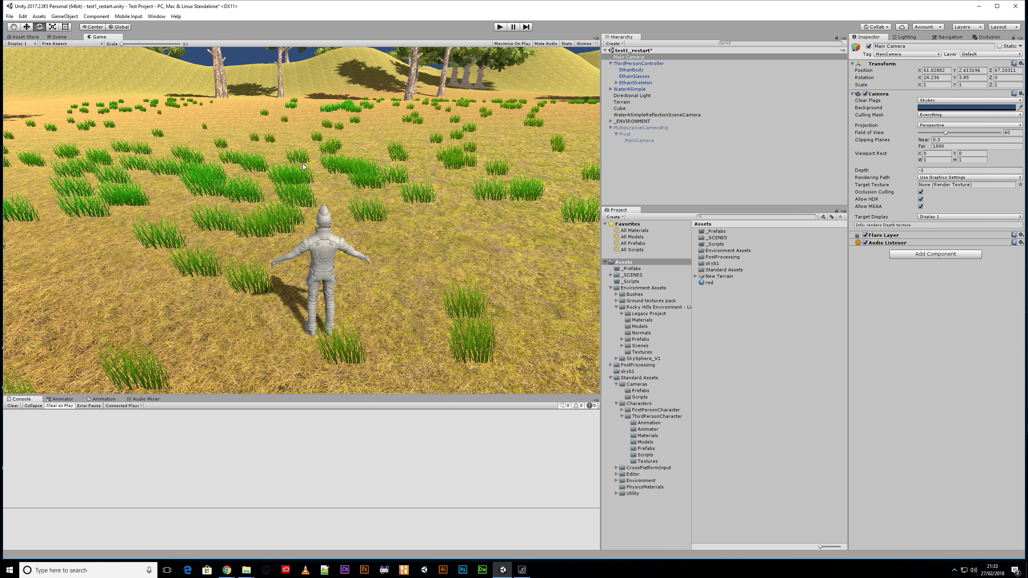
- Deactivate the top-level Main Camera and reactivate MultipurposeCameraRig
{"action": "left_click", "coordinate": [869, 46]}
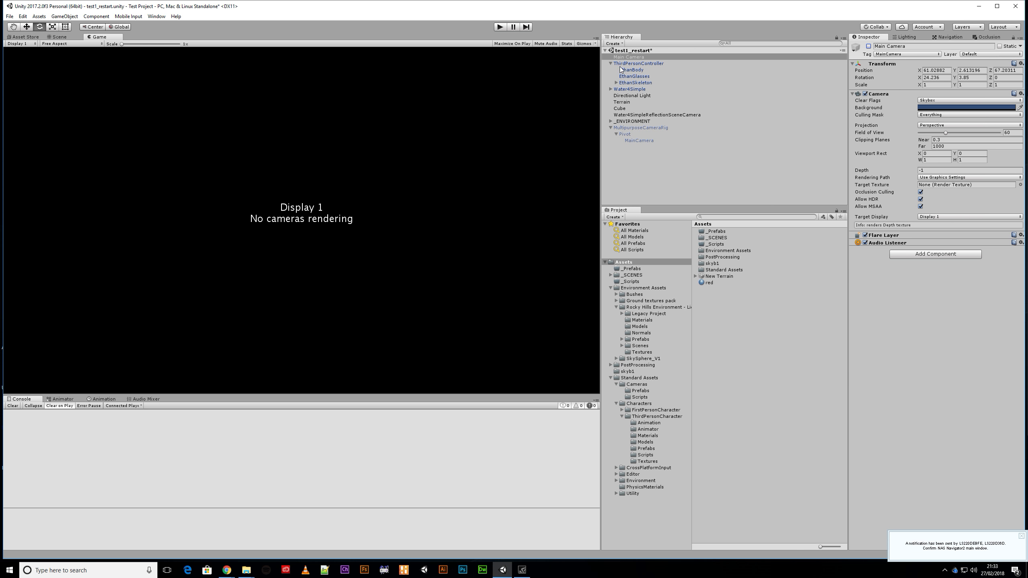
{"action": "left_click", "coordinate": [635, 128]}
{"action": "left_click", "coordinate": [868, 46]}
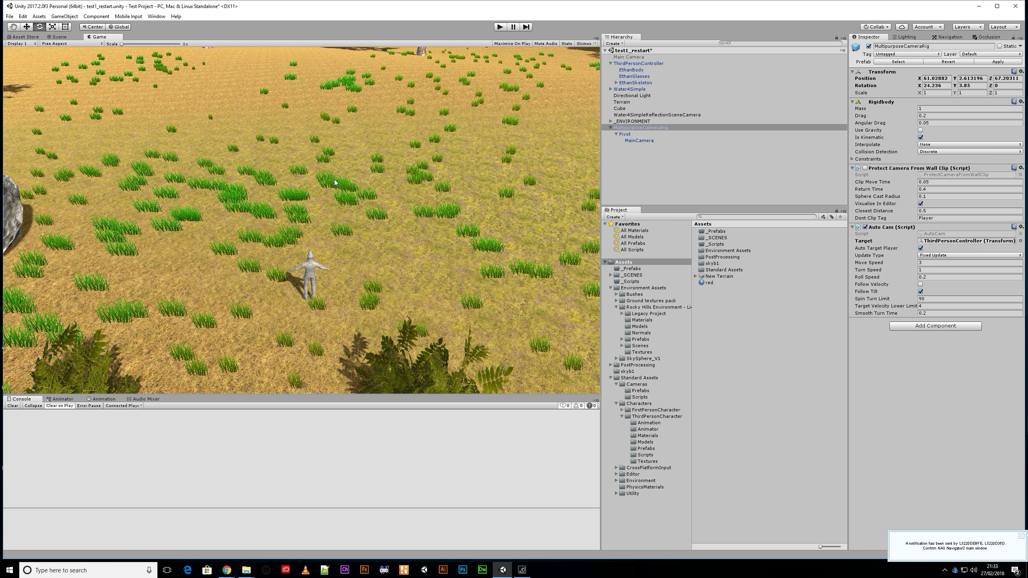
- Run the scene, walk the character forward, compare the background in the Game and Scene views, check the lighting settings, and stop play mode
{"action": "left_click", "coordinate": [499, 27]}
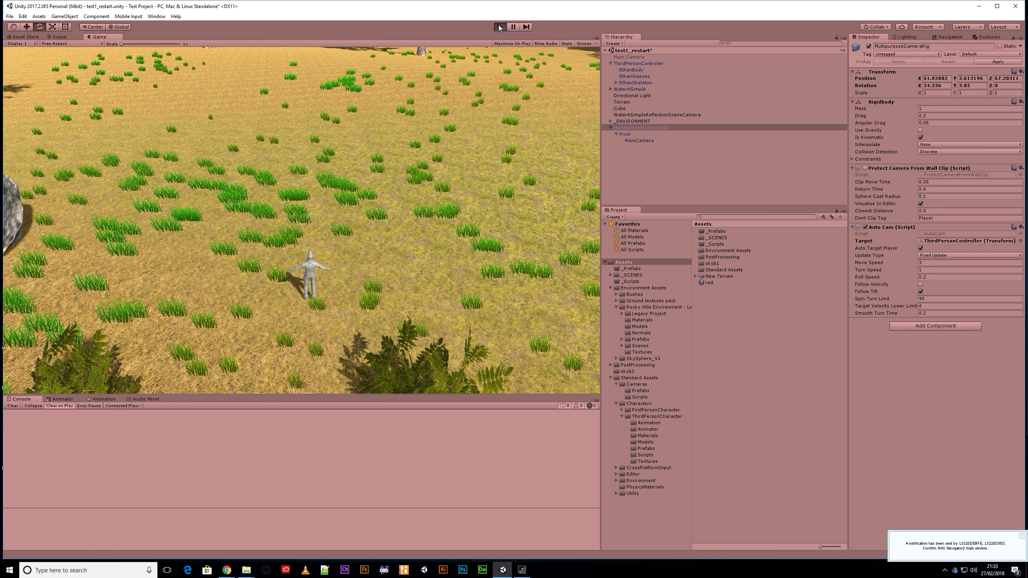
{"action": "key", "text": "w"}
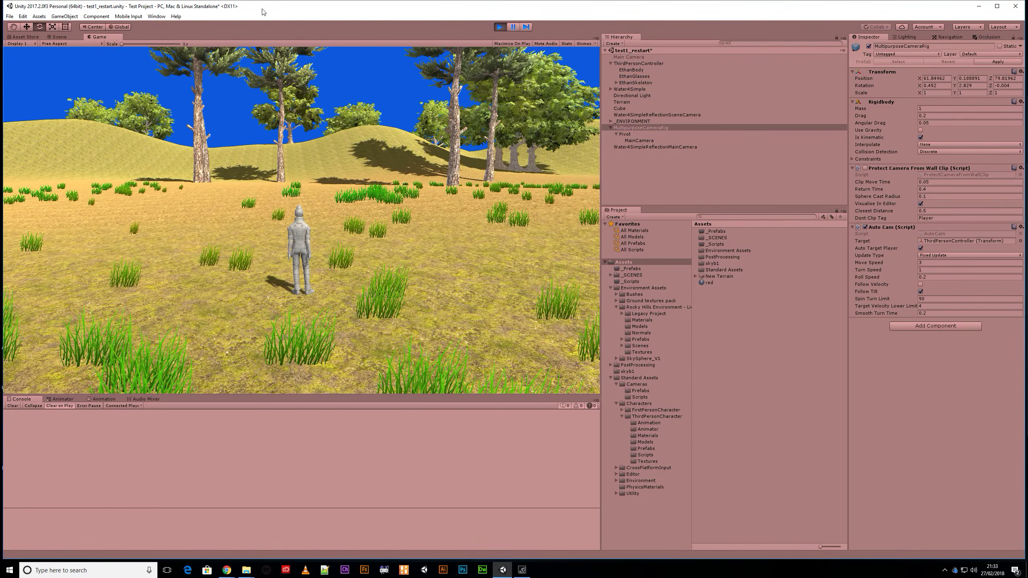
{"action": "left_click", "coordinate": [59, 36]}
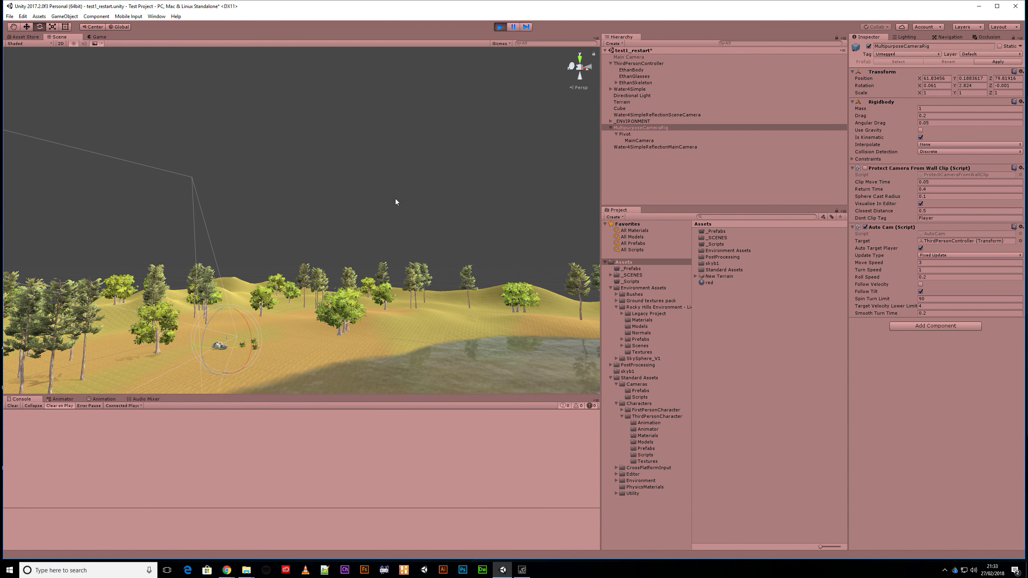
{"action": "left_click", "coordinate": [907, 37]}
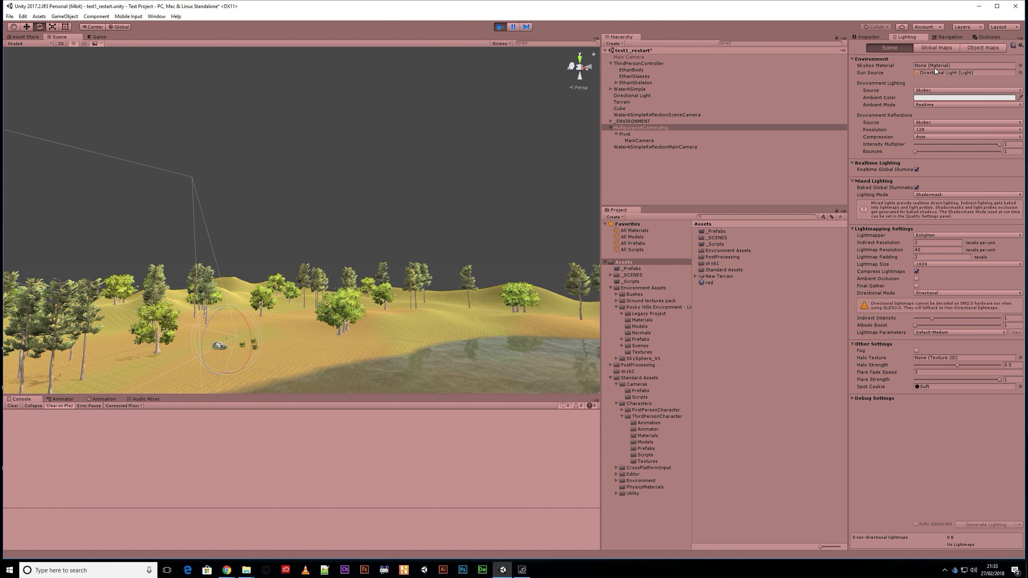
{"action": "left_click", "coordinate": [499, 27]}
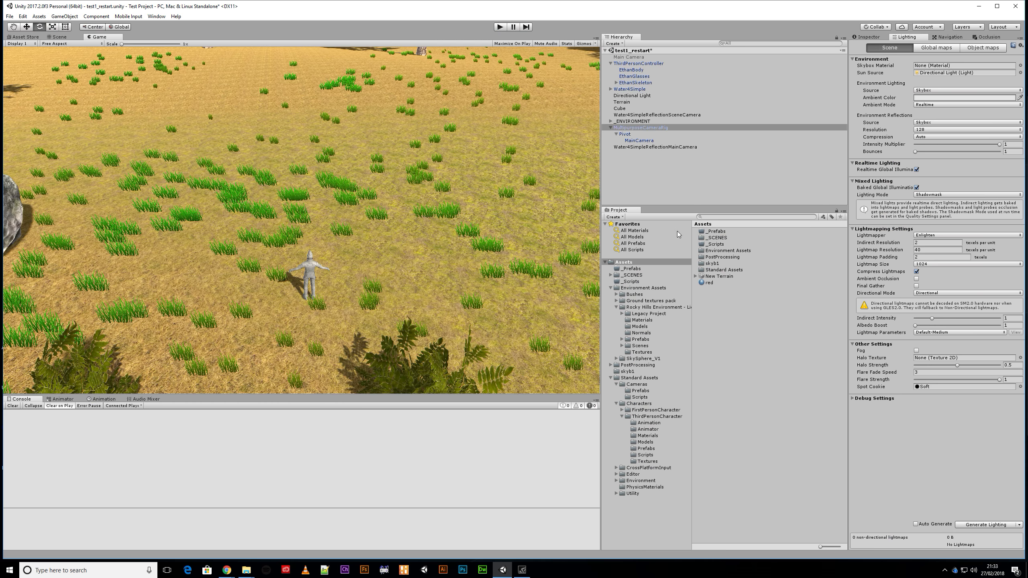
- Set the rig MainCamera's background to a pale blue-grey, hex B2BED2, and its Clear Flags to Skybox
{"action": "left_click", "coordinate": [641, 141]}
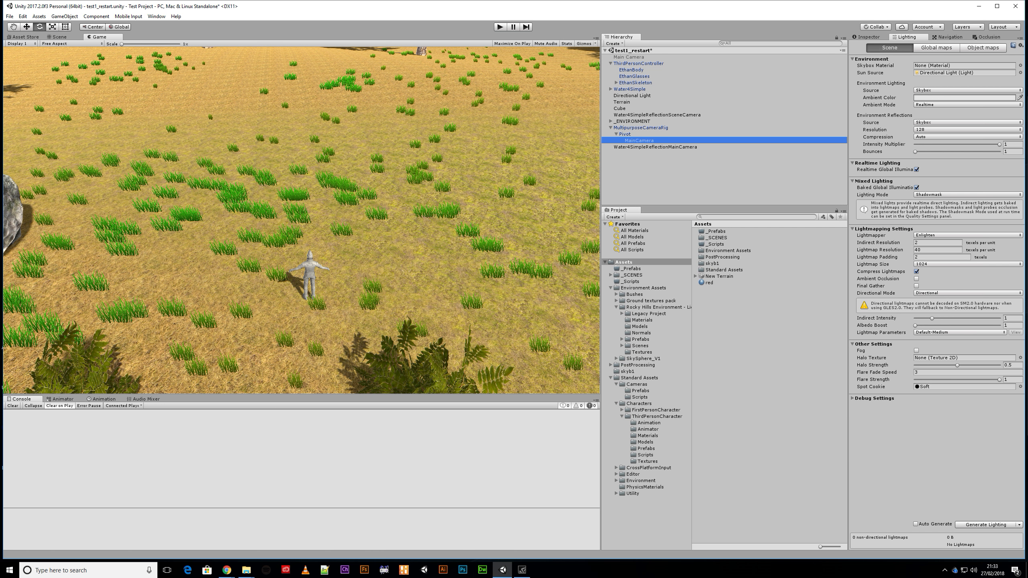
{"action": "left_click", "coordinate": [868, 37]}
{"action": "left_click", "coordinate": [971, 116]}
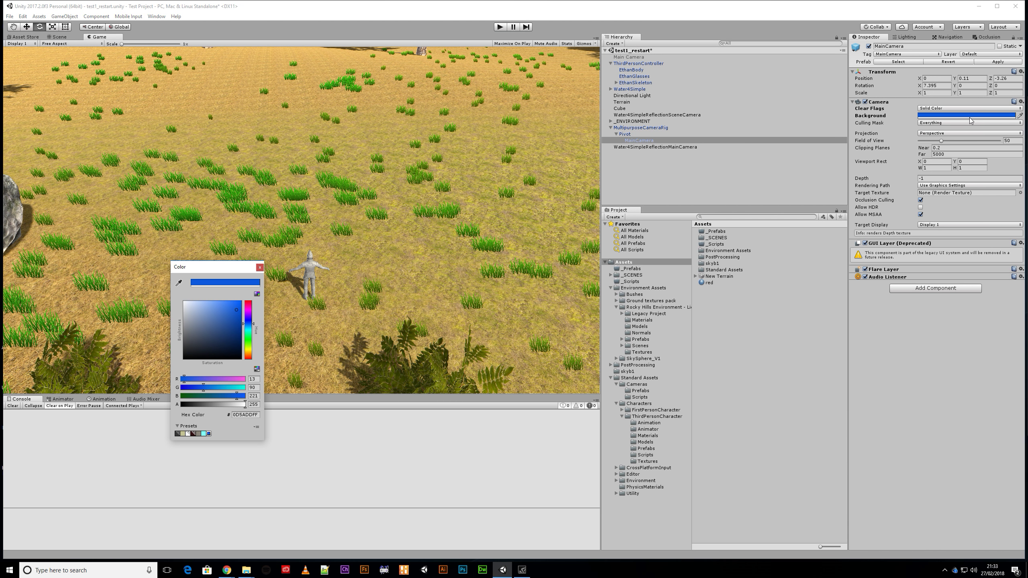
{"action": "left_click", "coordinate": [192, 311]}
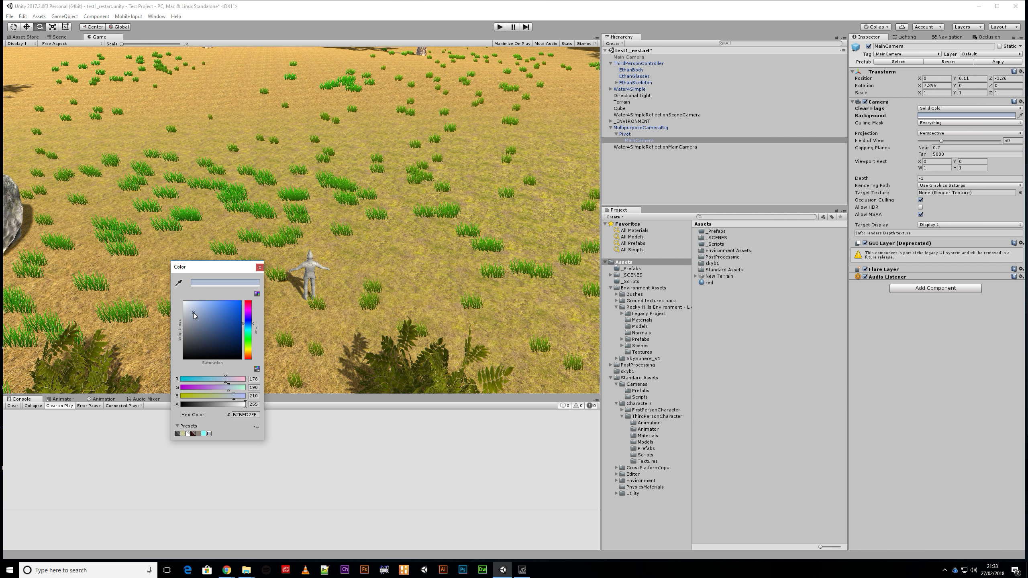
{"action": "left_click", "coordinate": [259, 268]}
{"action": "left_click", "coordinate": [957, 108]}
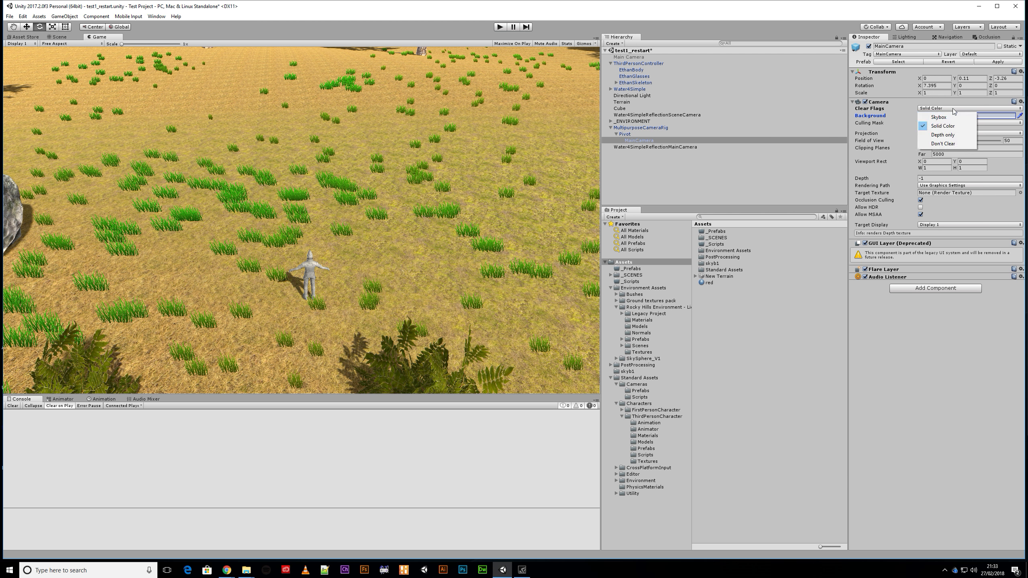
{"action": "left_click", "coordinate": [946, 116]}
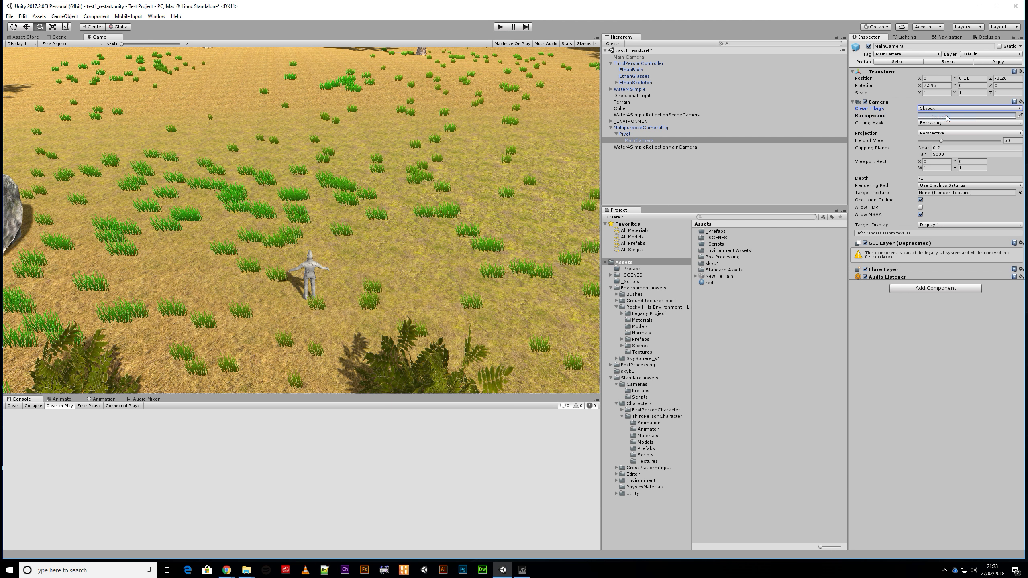
- Open the sky_startday skybox material in the skyb1 folder and set its exposure to 0.96 and rotation to 120
{"action": "left_click", "coordinate": [908, 38]}
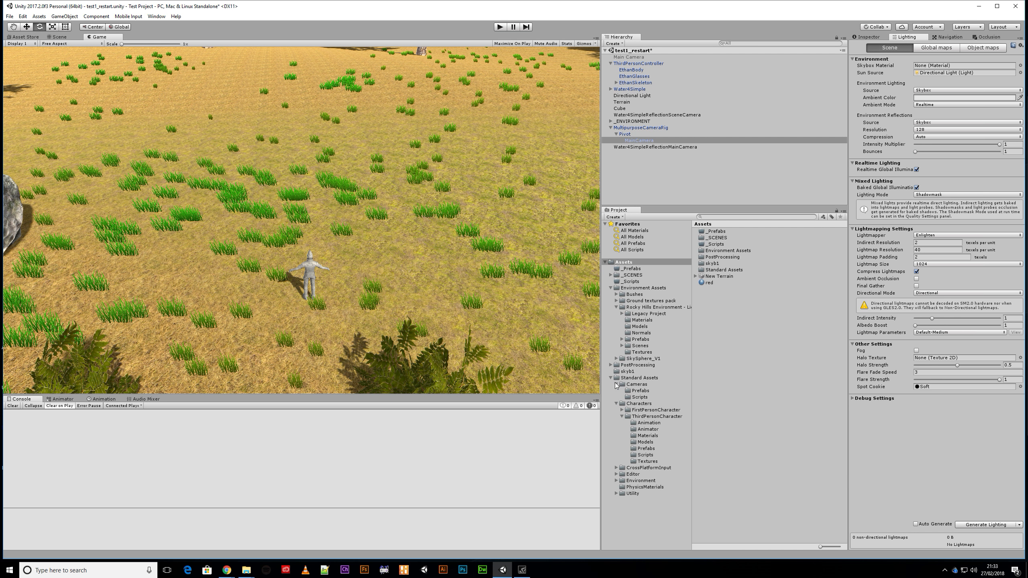
{"action": "left_click", "coordinate": [627, 371]}
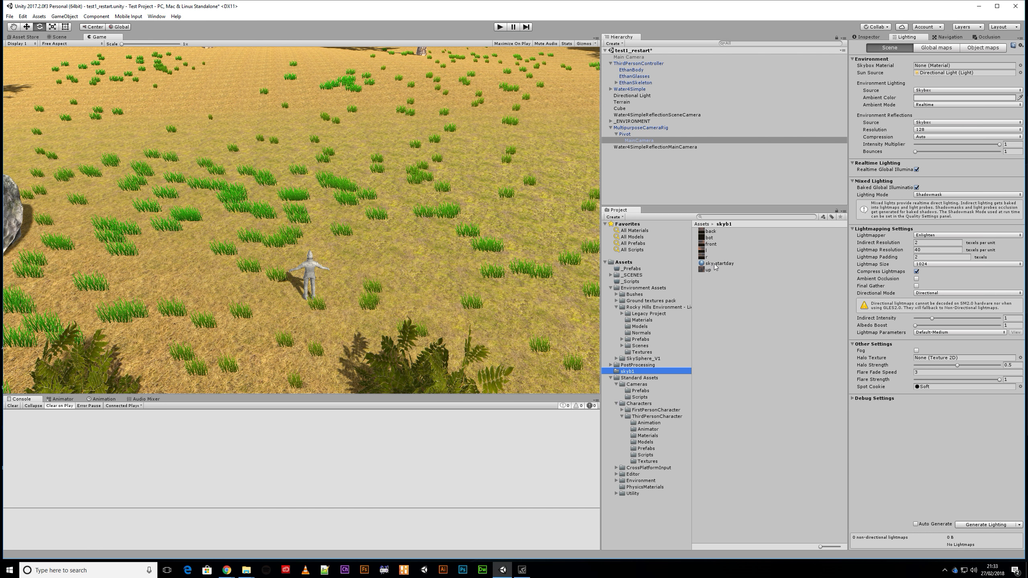
{"action": "left_click", "coordinate": [715, 264]}
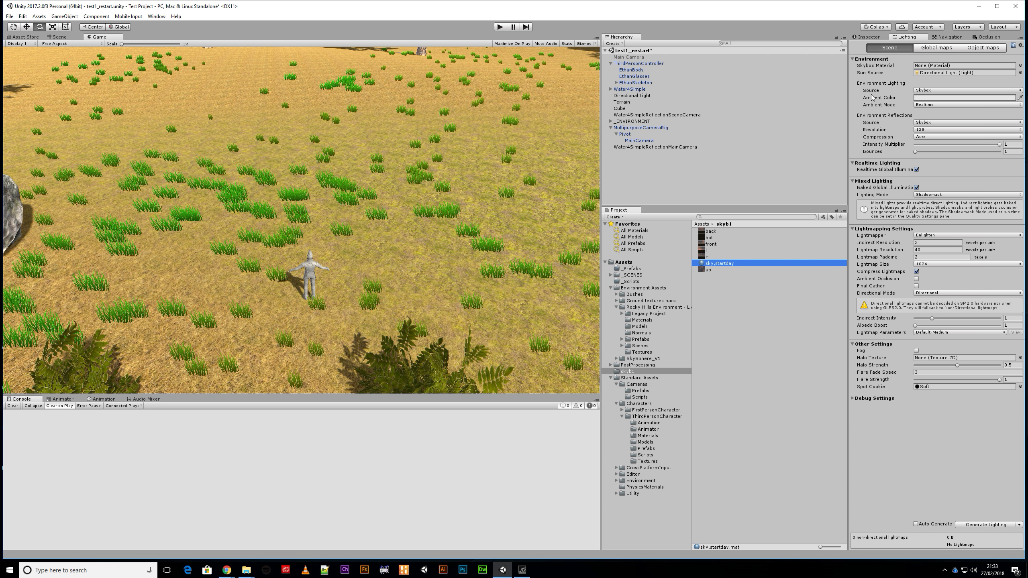
{"action": "left_click", "coordinate": [866, 37]}
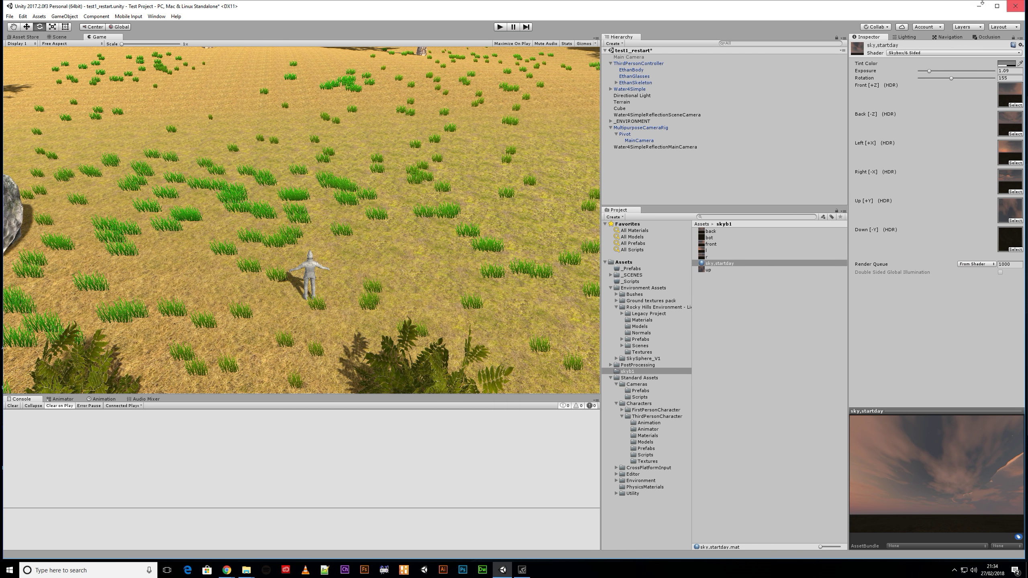
{"action": "left_click_drag", "start_coordinate": [938, 473], "coordinate": [847, 520]}
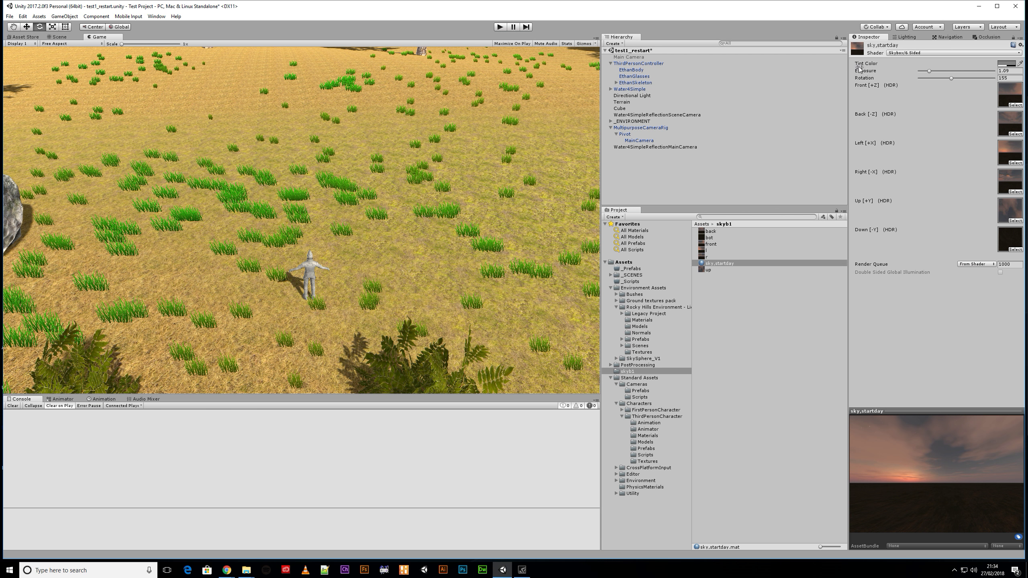
{"action": "mouse_move", "coordinate": [929, 70]}
{"action": "left_mouse_down"}
{"action": "mouse_move", "coordinate": [981, 78]}
{"action": "mouse_move", "coordinate": [926, 78]}
{"action": "left_mouse_up"}
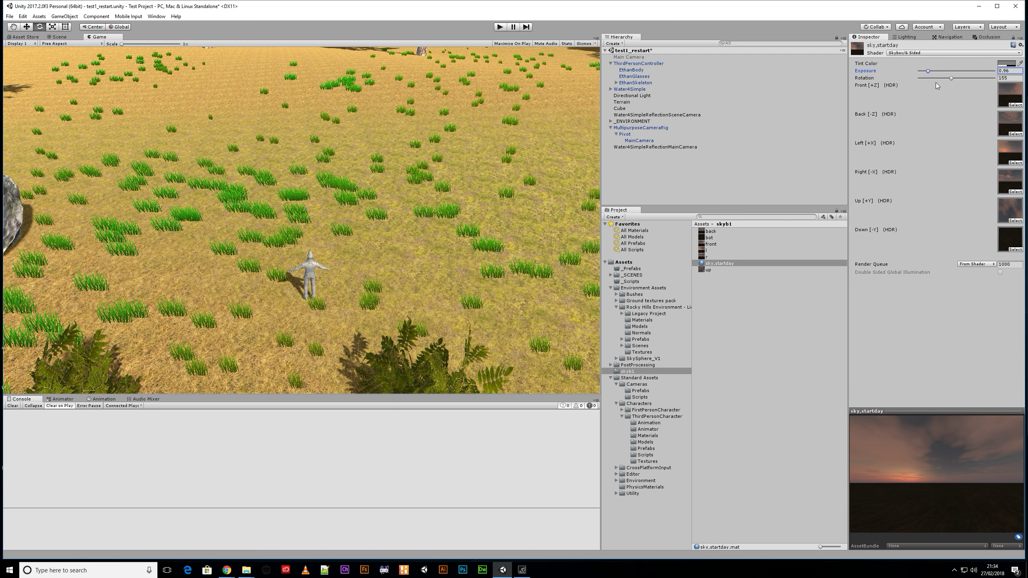
{"action": "mouse_move", "coordinate": [952, 77]}
{"action": "left_mouse_down"}
{"action": "mouse_move", "coordinate": [907, 83]}
{"action": "mouse_move", "coordinate": [945, 94]}
{"action": "left_mouse_up"}
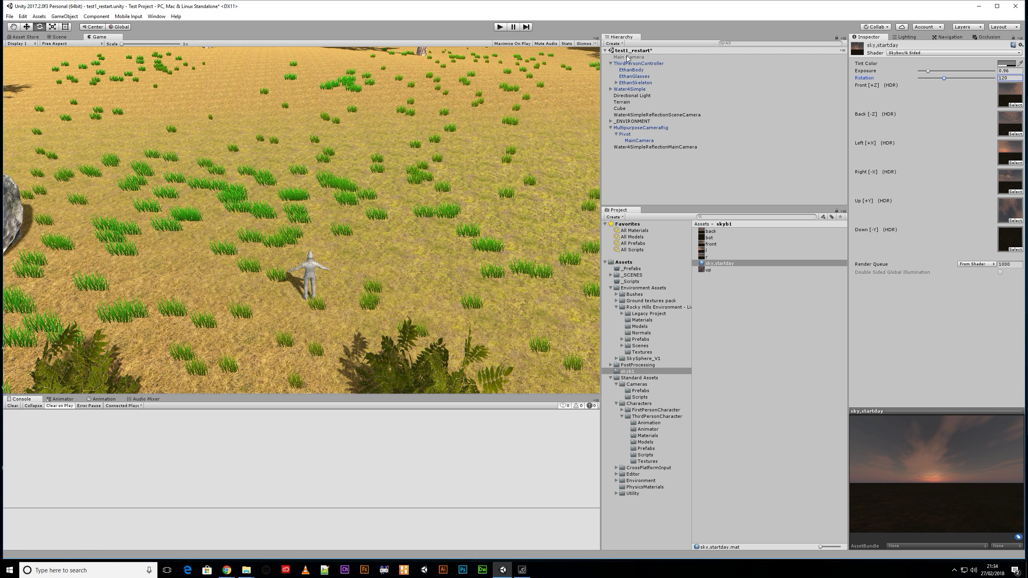
- Assign the sky_startday material as the scene's Skybox Material and look around the sky in the Scene view
{"action": "left_click", "coordinate": [638, 95]}
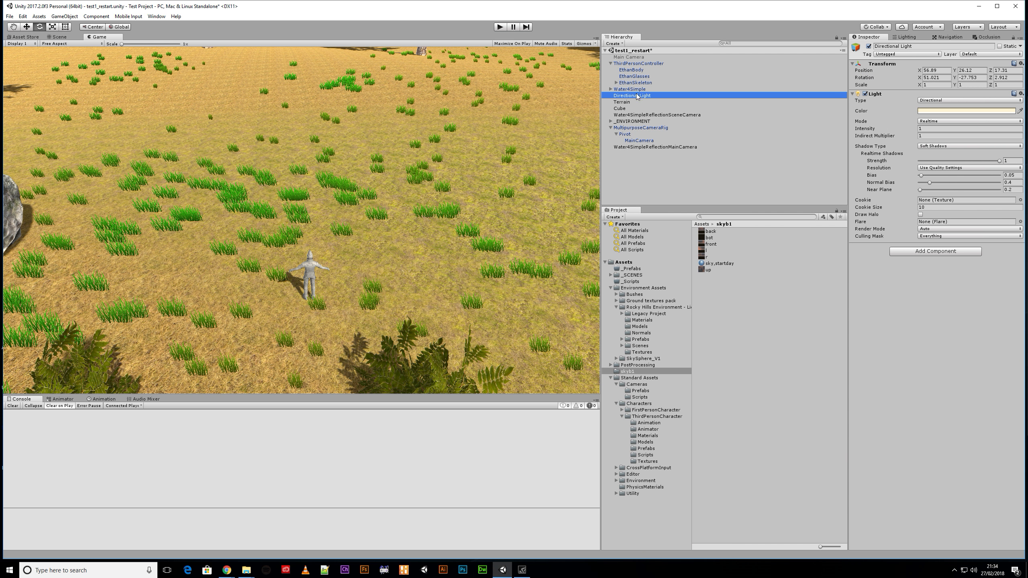
{"action": "left_click", "coordinate": [907, 37]}
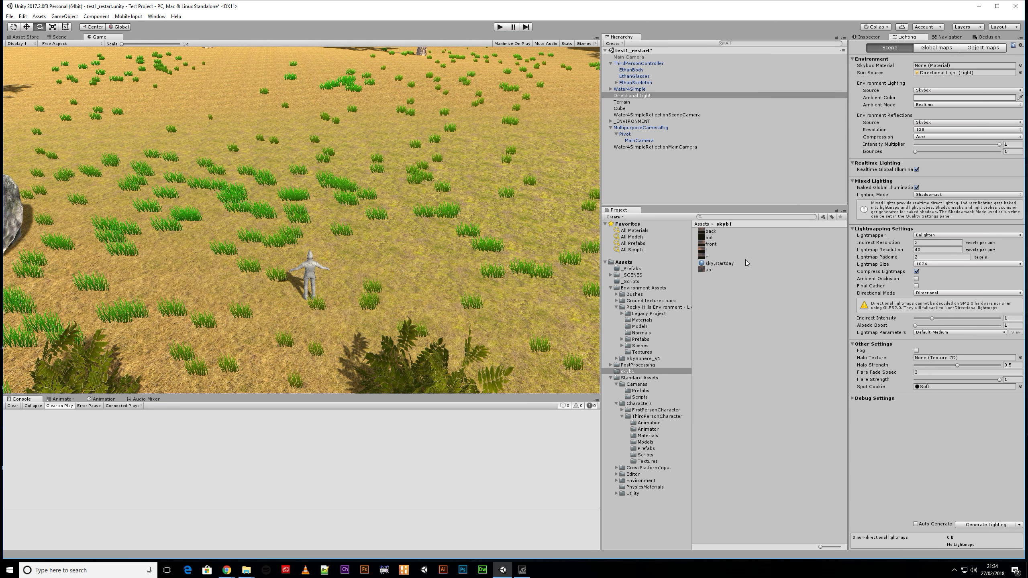
{"action": "left_click_drag", "start_coordinate": [719, 266], "coordinate": [928, 67]}
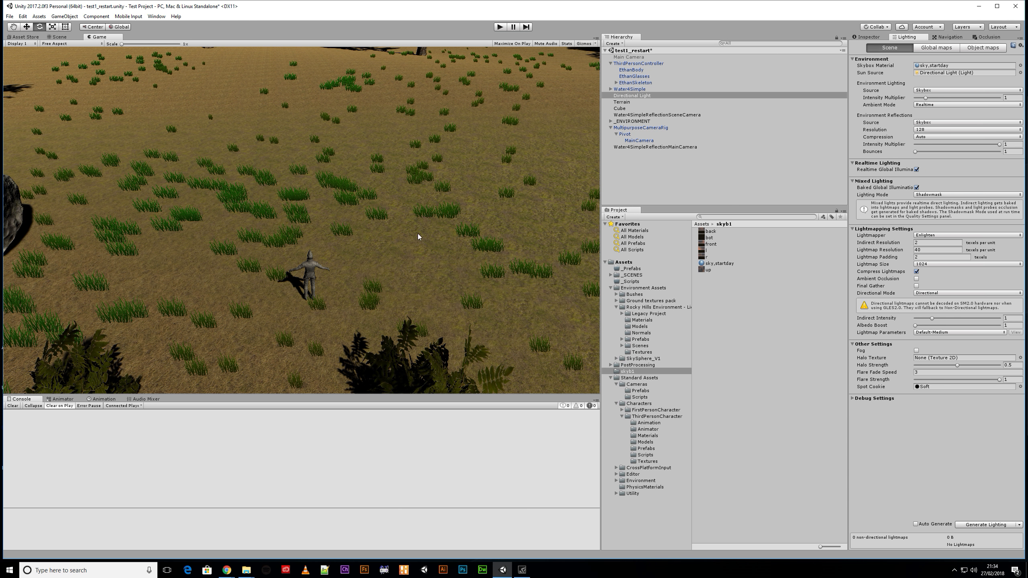
{"action": "left_click", "coordinate": [66, 37]}
{"action": "left_click_drag", "start_coordinate": [376, 232], "coordinate": [250, 257], "text": "alt"}
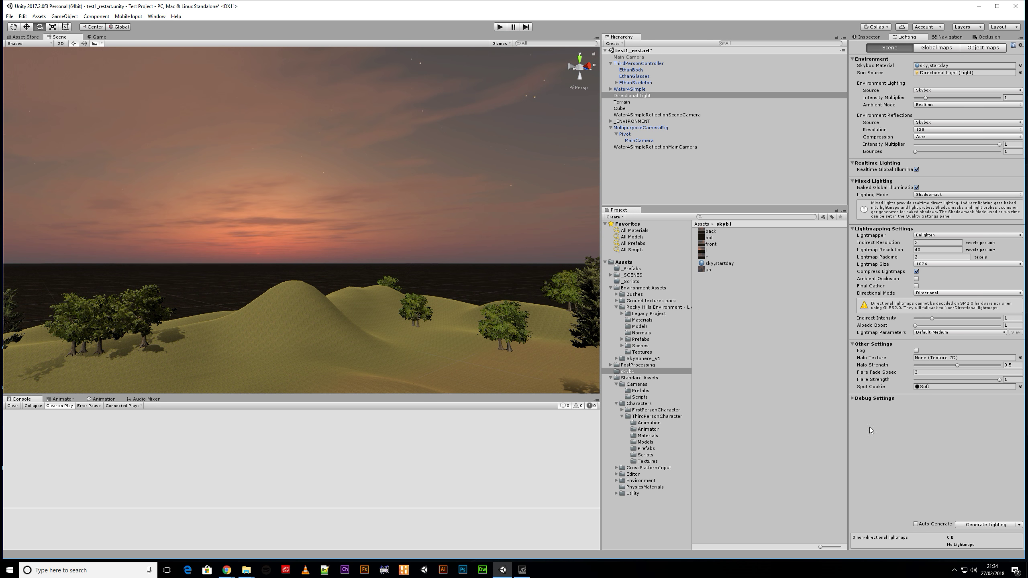
- Set the sky_startday material's rotation to 50
{"action": "left_click", "coordinate": [711, 264]}
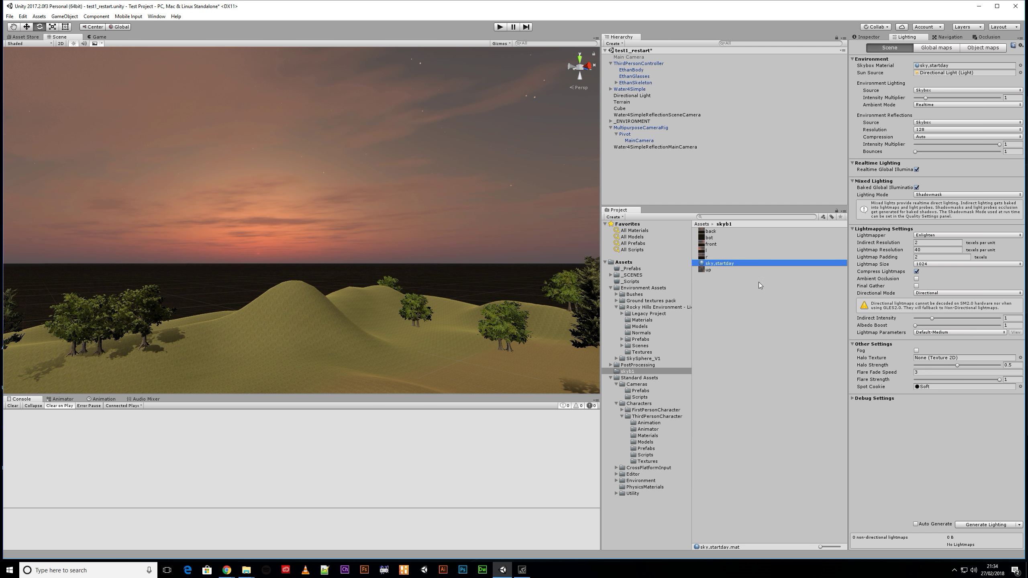
{"action": "left_click", "coordinate": [866, 37]}
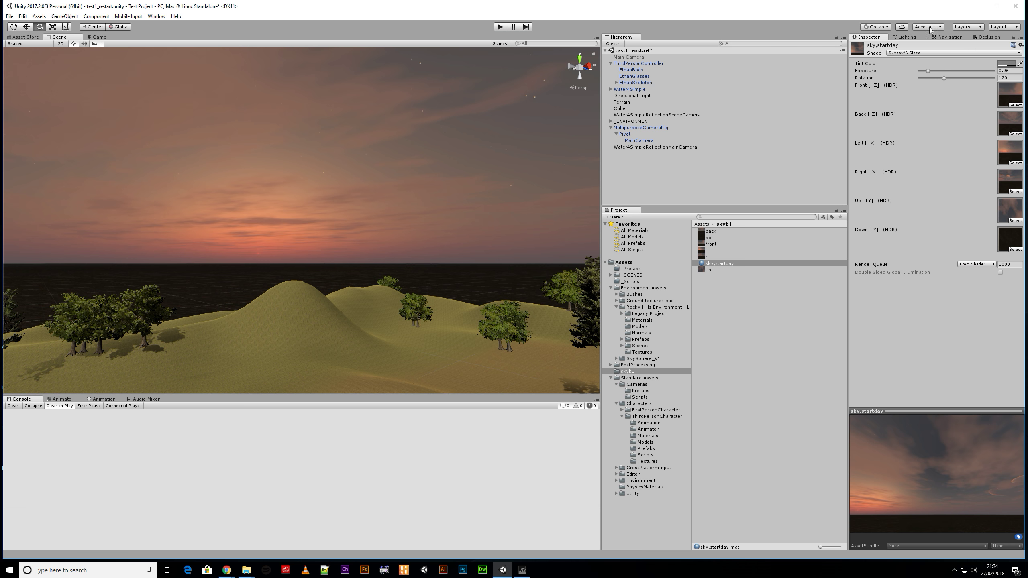
{"action": "left_click_drag", "start_coordinate": [943, 78], "coordinate": [929, 78]}
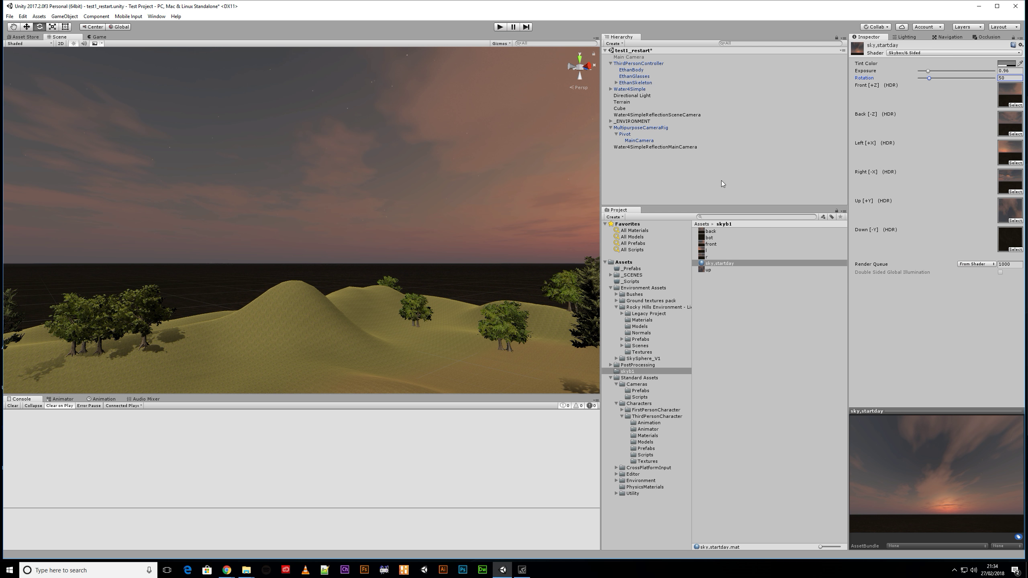
- Lower the Directional Light to a near-horizontal angle by setting its X rotation to 5.17
{"action": "double_click", "coordinate": [632, 96]}
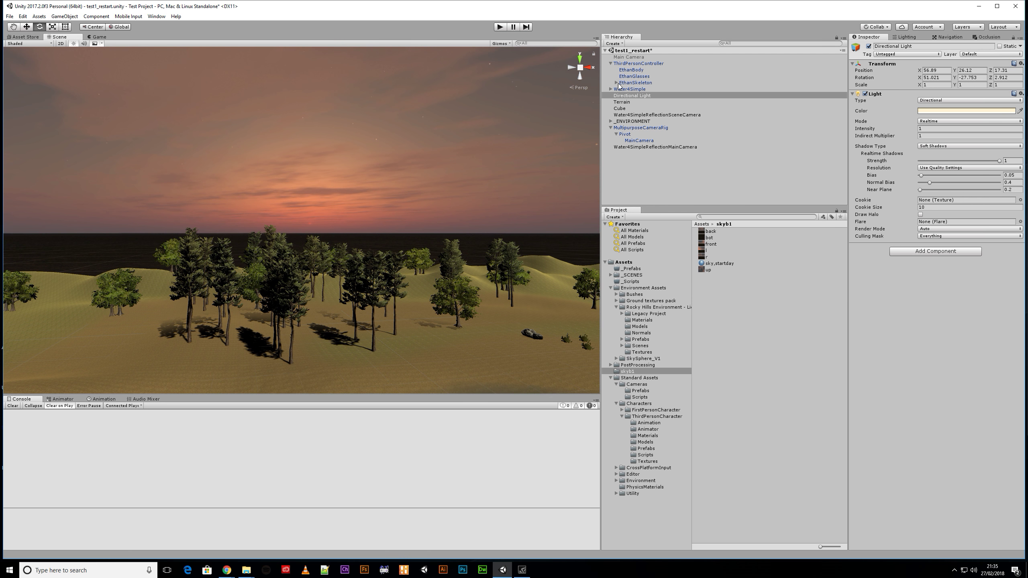
{"action": "left_click_drag", "start_coordinate": [921, 80], "coordinate": [311, 94]}
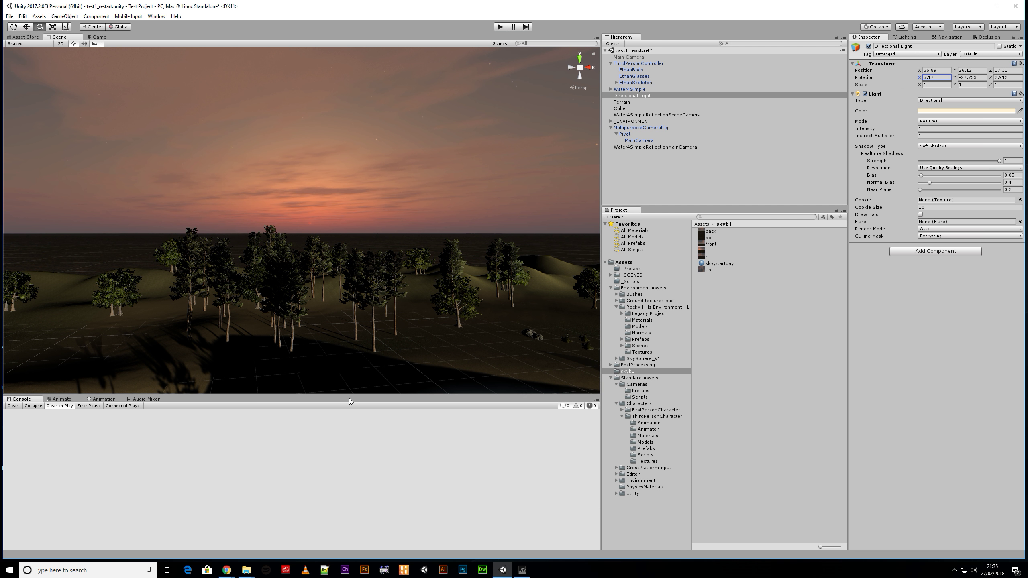
{"action": "right_click_drag", "start_coordinate": [342, 345], "coordinate": [456, 368]}
- Rotate the sky_startday skybox to 204 while comparing the sunset's position with the terrain in the Scene view
{"action": "left_click", "coordinate": [705, 264]}
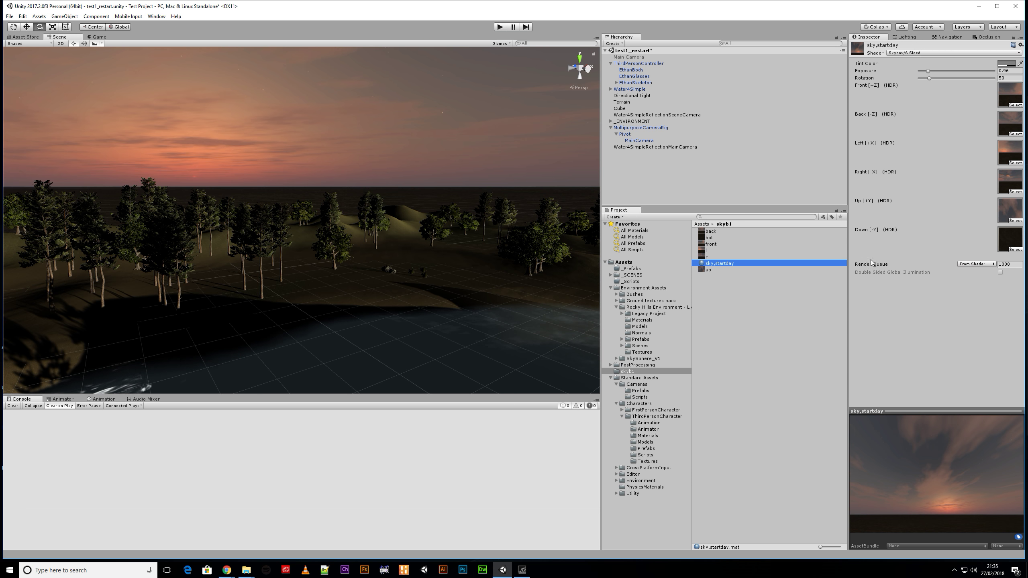
{"action": "left_click_drag", "start_coordinate": [929, 79], "coordinate": [996, 95]}
{"action": "right_click_drag", "start_coordinate": [561, 226], "coordinate": [708, 230]}
{"action": "left_click_drag", "start_coordinate": [992, 79], "coordinate": [962, 84]}
{"action": "right_click_drag", "start_coordinate": [465, 213], "coordinate": [688, 225]}
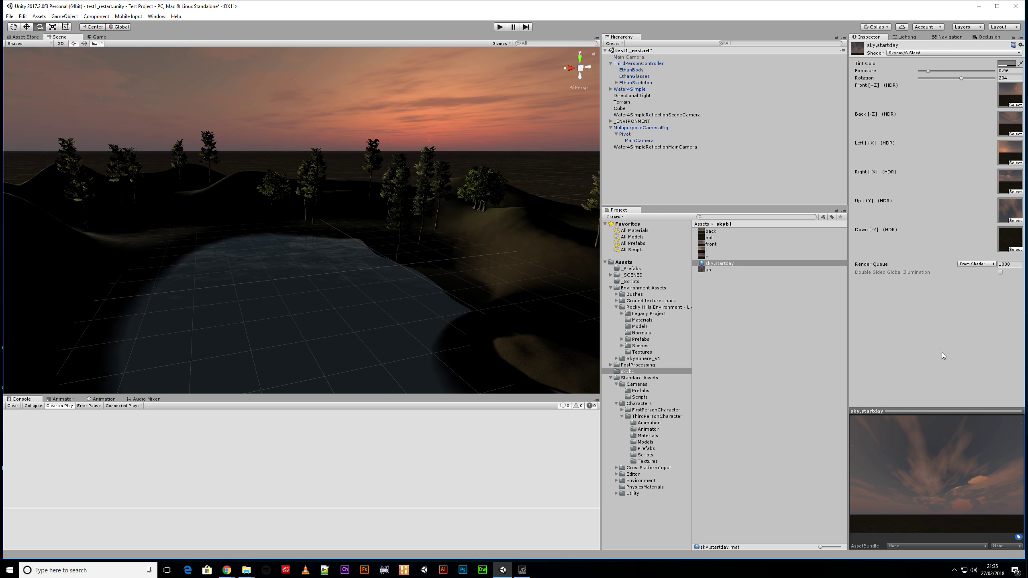
{"action": "scroll", "coordinate": [433, 267], "scroll_direction": "down", "scroll_amount": 2}
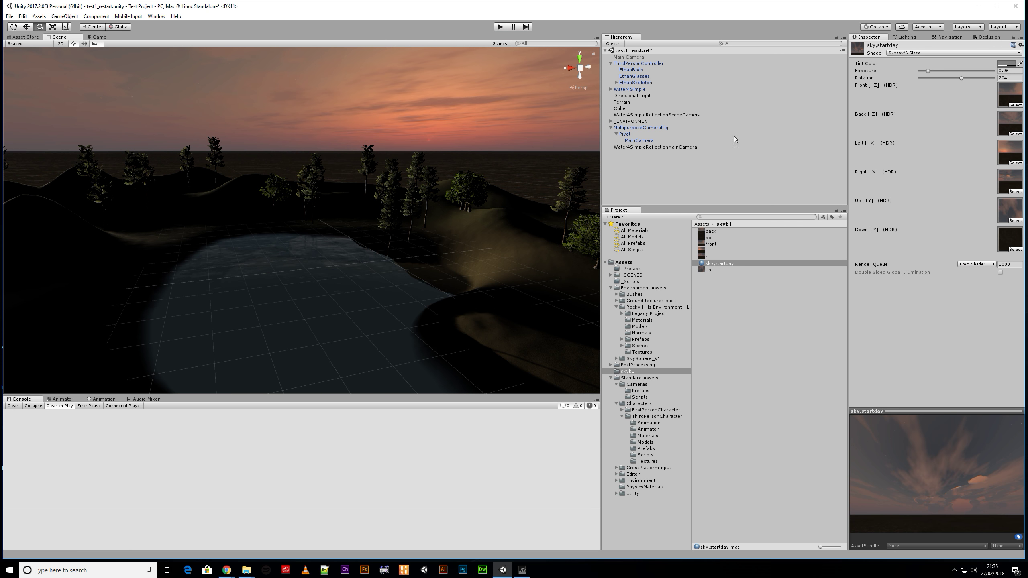
- Raise the Directional Light's X rotation slightly to brighten the terrain, and inspect the lit hills and trees
{"action": "left_click", "coordinate": [909, 38]}
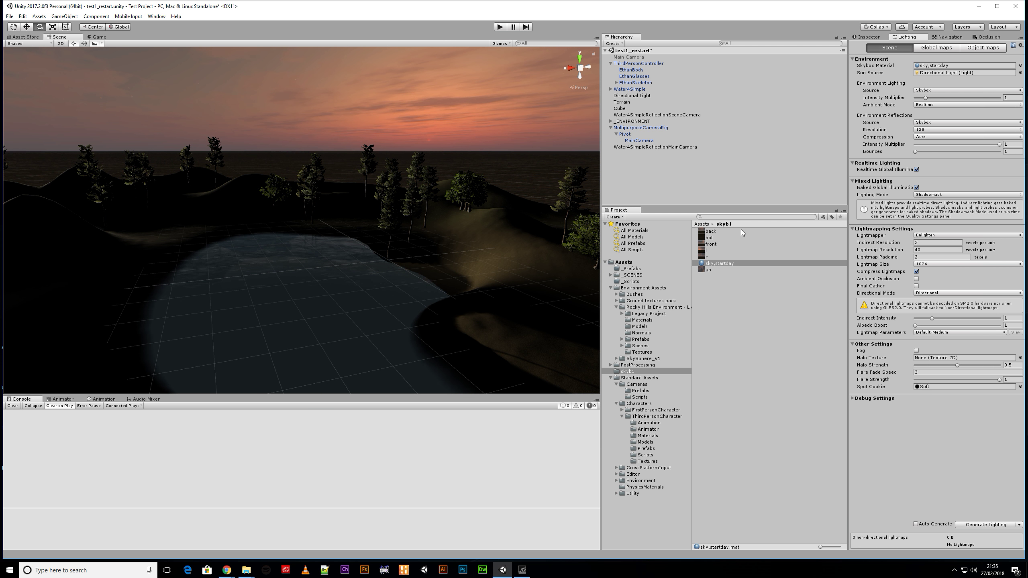
{"action": "left_click", "coordinate": [825, 95]}
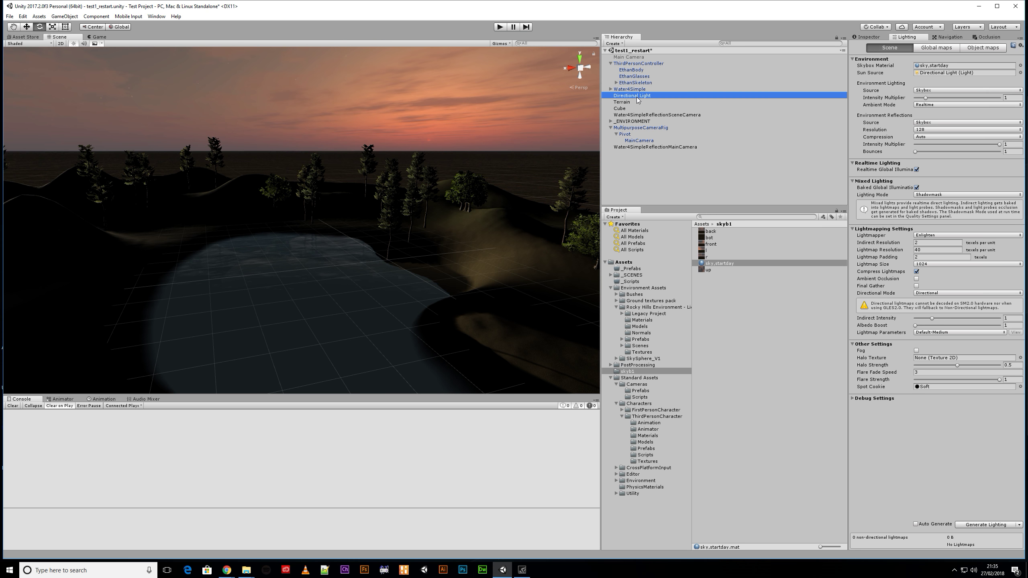
{"action": "left_click", "coordinate": [874, 38]}
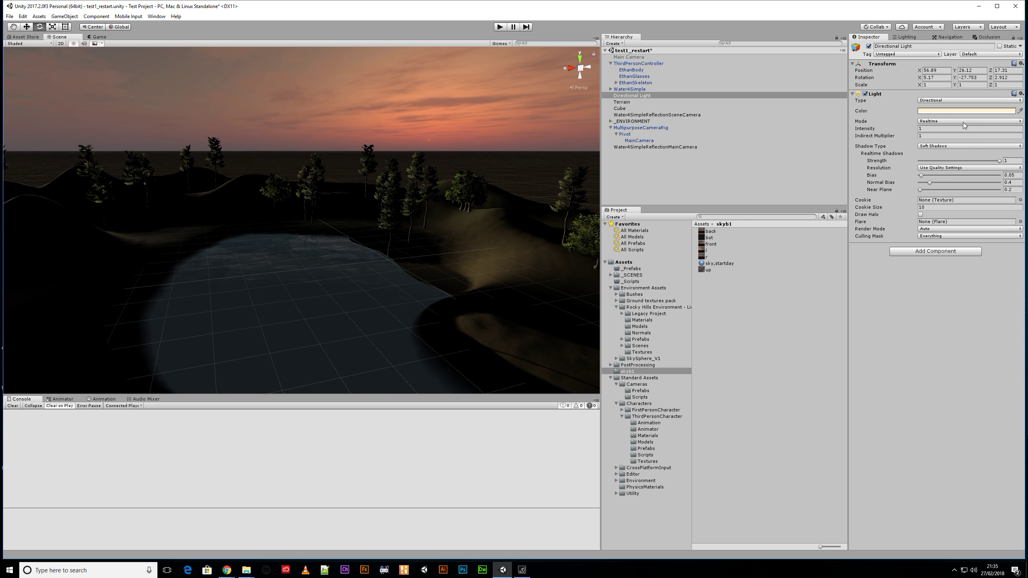
{"action": "left_click", "coordinate": [923, 78]}
{"action": "left_click_drag", "start_coordinate": [924, 78], "coordinate": [950, 92]}
{"action": "left_click_drag", "start_coordinate": [446, 224], "coordinate": [263, 216], "text": "alt"}
{"action": "right_click_drag", "start_coordinate": [263, 216], "coordinate": [59, 223]}
{"action": "middle_click_drag", "start_coordinate": [526, 304], "coordinate": [342, 351]}
- Add a point light to the scene
{"action": "right_click", "coordinate": [632, 185]}
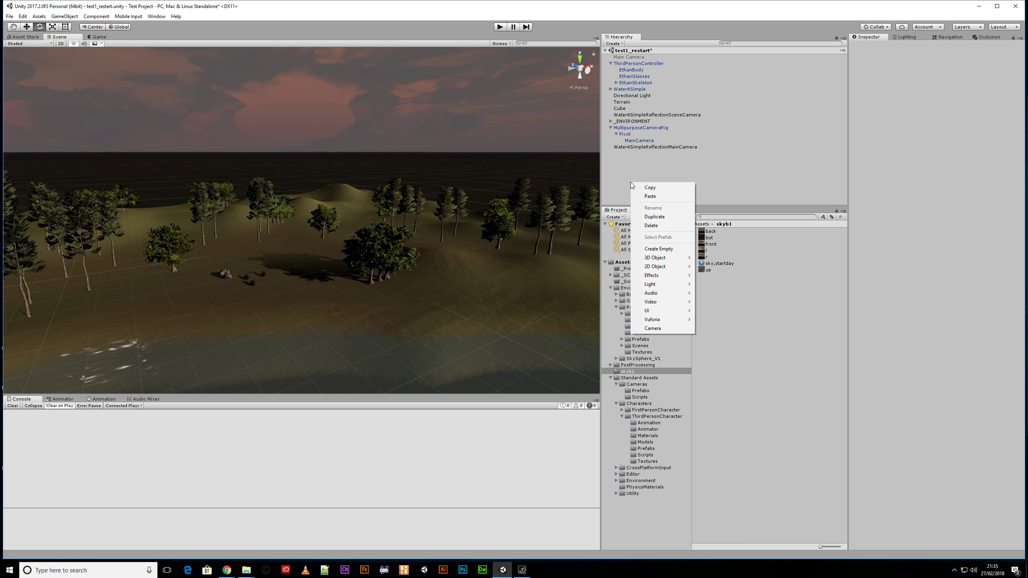
{"action": "mouse_move", "coordinate": [662, 296]}
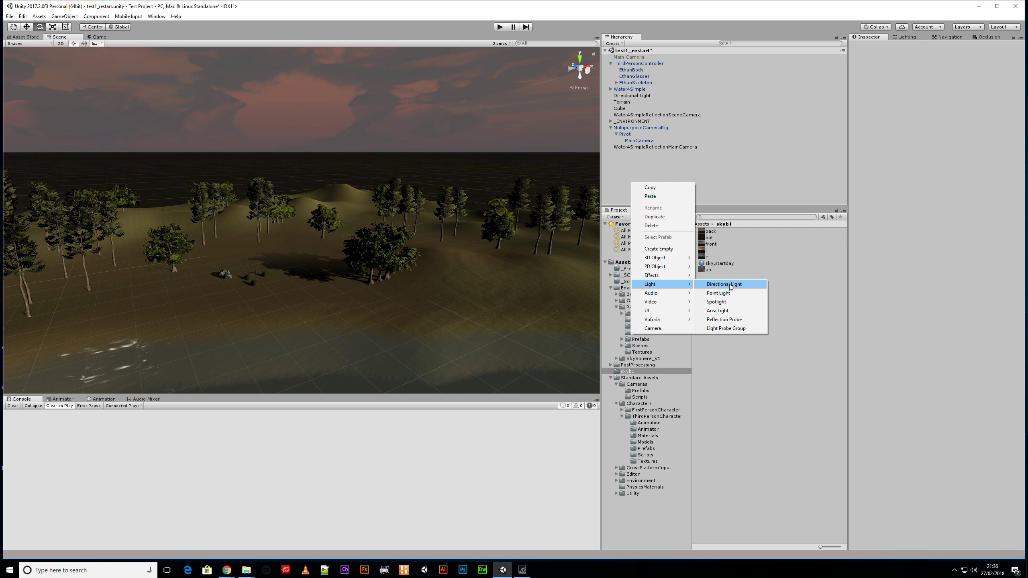
{"action": "left_click", "coordinate": [718, 293]}
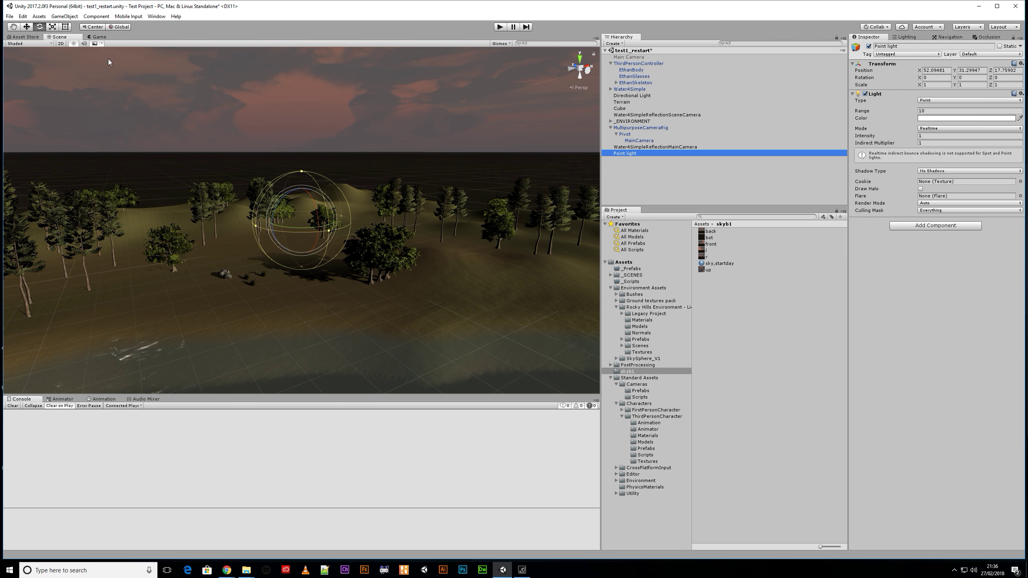
- Move the point light down beside the rock, to about X 54.4, Y 2, Z 73.2, and frame it closely
{"action": "left_click", "coordinate": [27, 28]}
{"action": "left_click_drag", "start_coordinate": [301, 194], "coordinate": [302, 300]}
{"action": "right_click_drag", "start_coordinate": [376, 329], "coordinate": [403, 421]}
{"action": "middle_click_drag", "start_coordinate": [406, 243], "coordinate": [653, 447]}
{"action": "left_click_drag", "start_coordinate": [478, 317], "coordinate": [324, 160]}
{"action": "right_click_drag", "start_coordinate": [457, 330], "coordinate": [430, 297]}
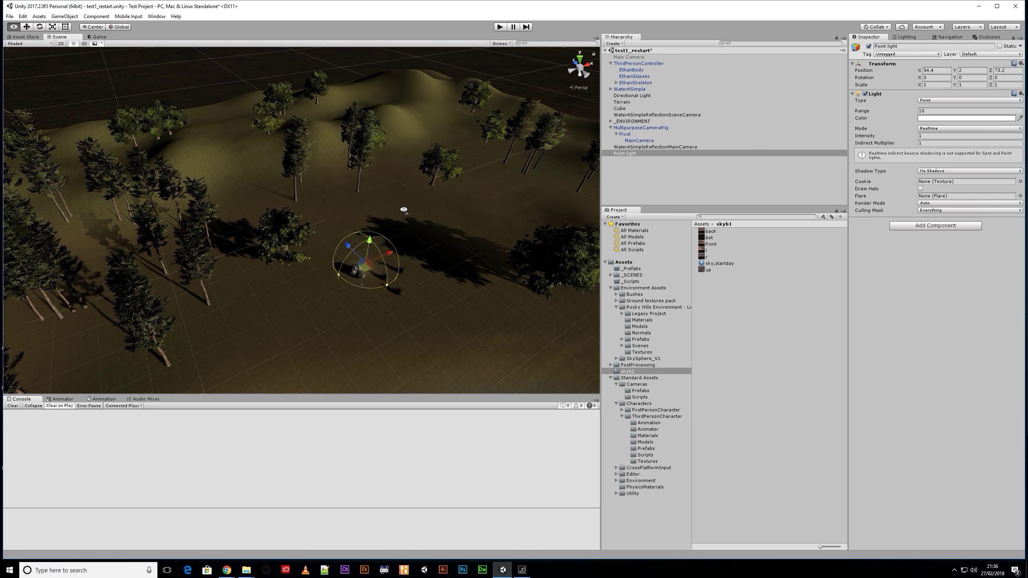
{"action": "key", "text": "f"}
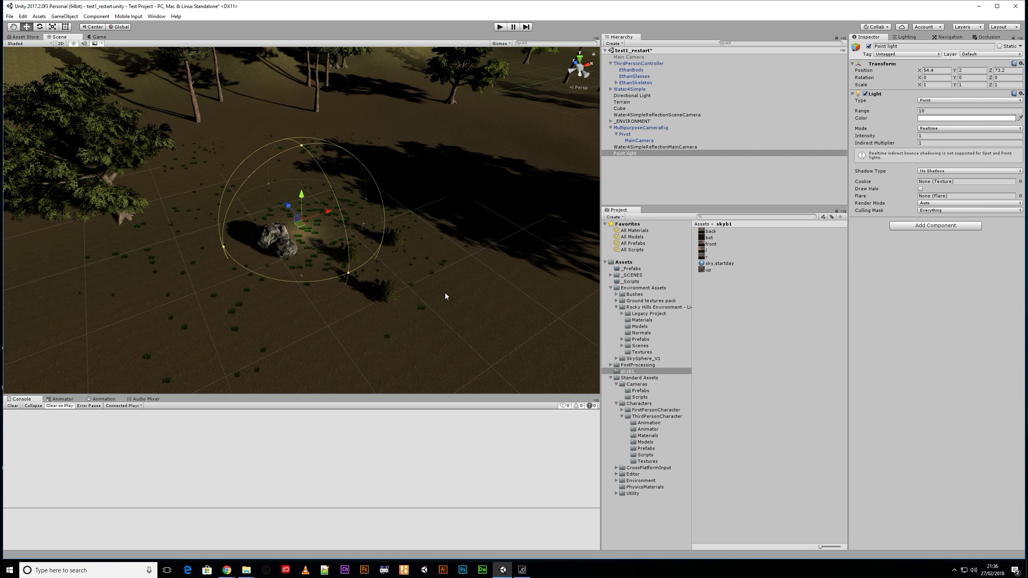
{"action": "scroll", "coordinate": [443, 293], "scroll_direction": "up", "scroll_amount": 4}
{"action": "scroll", "coordinate": [370, 270], "scroll_direction": "up", "scroll_amount": 2}
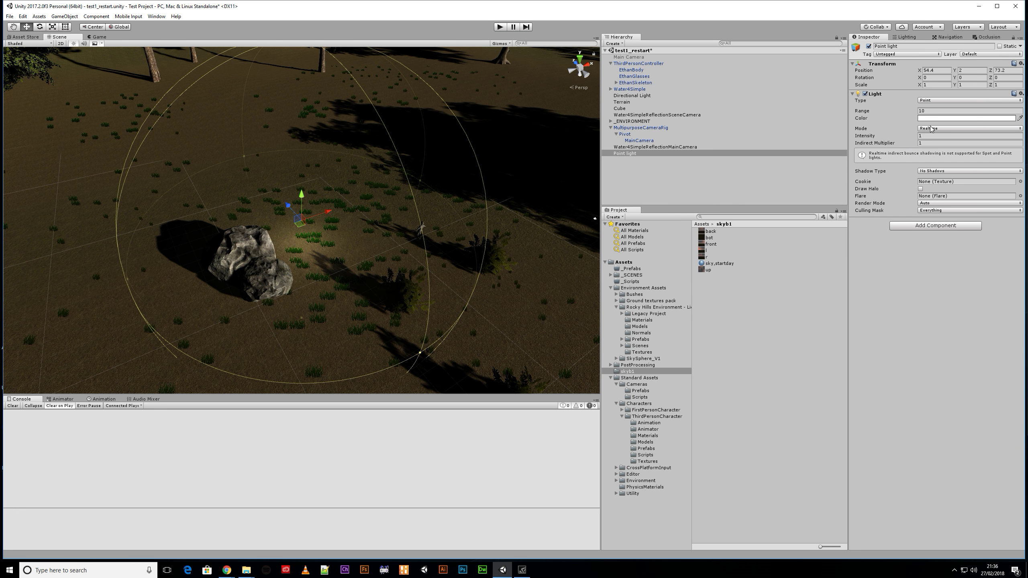
- Try a larger range on the point light, then set its intensity to 2.11 and its range to 21.08
{"action": "left_click_drag", "start_coordinate": [912, 111], "coordinate": [697, 175]}
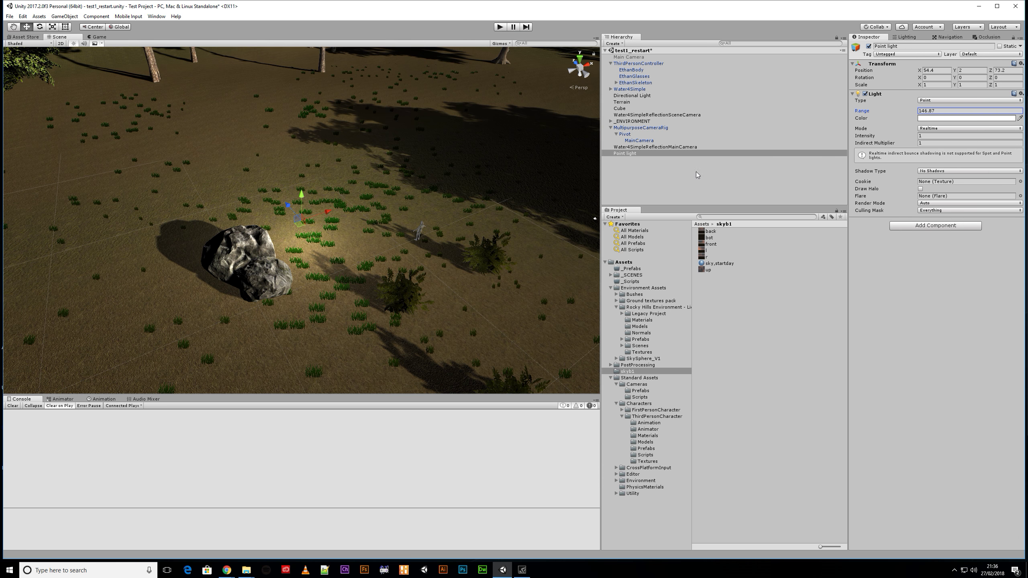
{"action": "left_click_drag", "start_coordinate": [554, 187], "coordinate": [269, 228]}
{"action": "left_click_drag", "start_coordinate": [180, 297], "coordinate": [156, 503]}
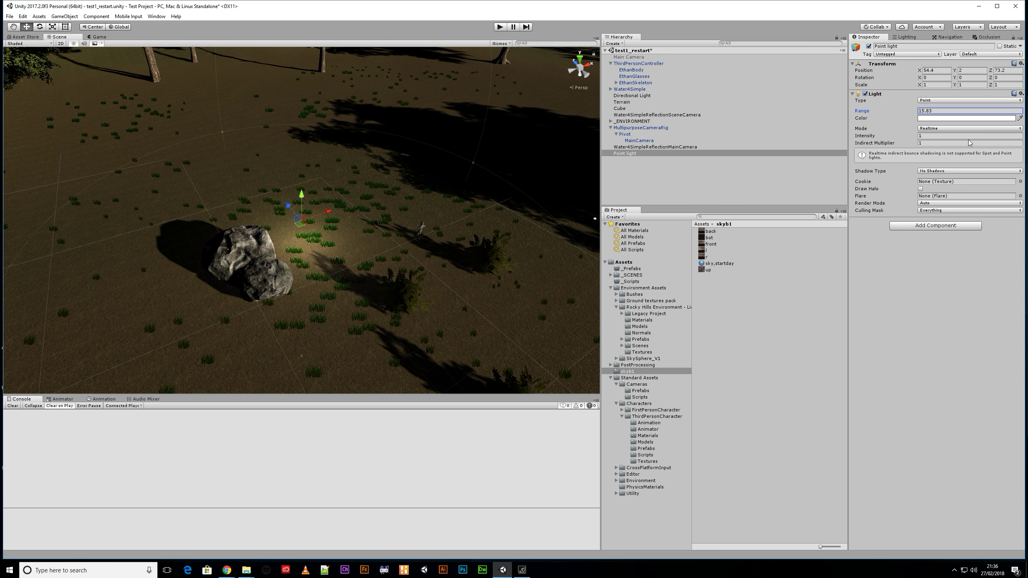
{"action": "mouse_move", "coordinate": [920, 137]}
{"action": "left_mouse_down"}
{"action": "mouse_move", "coordinate": [947, 142]}
{"action": "mouse_move", "coordinate": [919, 146]}
{"action": "mouse_move", "coordinate": [927, 148]}
{"action": "left_mouse_up"}
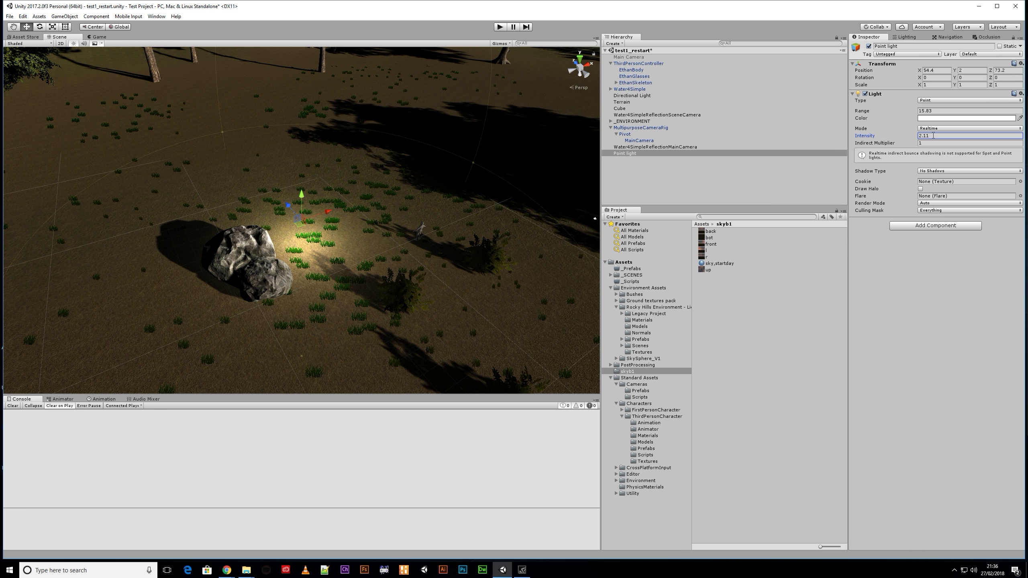
{"action": "left_click_drag", "start_coordinate": [914, 112], "coordinate": [115, 124]}
{"action": "left_click_drag", "start_coordinate": [34, 141], "coordinate": [990, 148]}
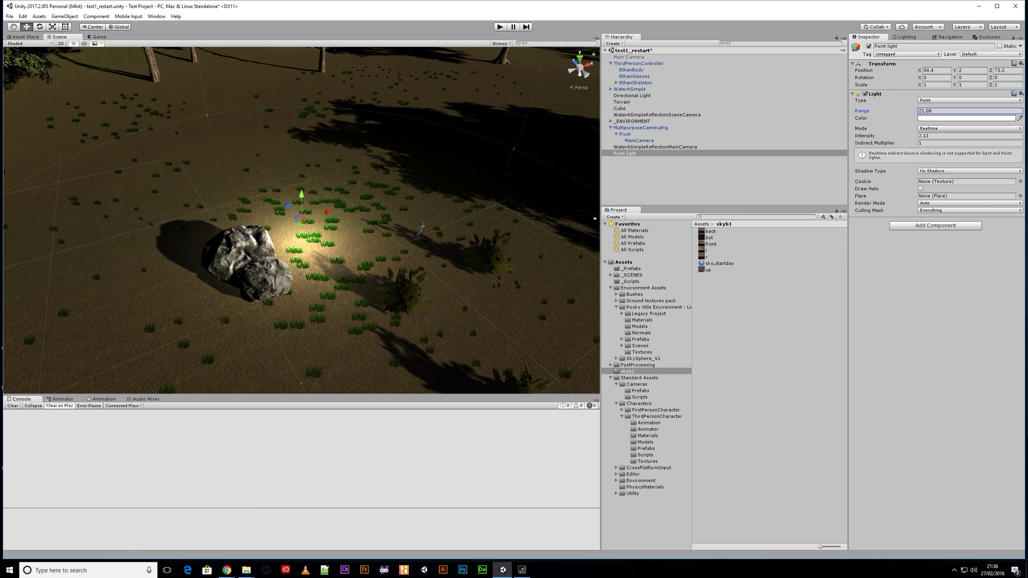
- Set the point light's colour to a warm golden yellow, about hex E1BE29, and deselect the light
{"action": "left_click", "coordinate": [926, 118]}
{"action": "mouse_move", "coordinate": [251, 320]}
{"action": "left_mouse_down"}
{"action": "mouse_move", "coordinate": [248, 360]}
{"action": "mouse_move", "coordinate": [223, 337]}
{"action": "mouse_move", "coordinate": [219, 295]}
{"action": "mouse_move", "coordinate": [232, 308]}
{"action": "left_mouse_up"}
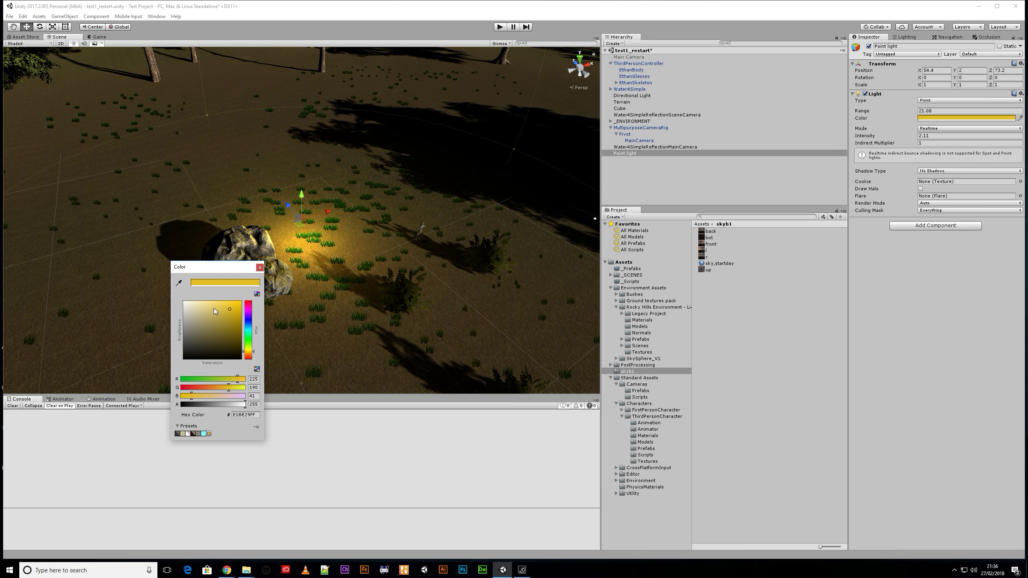
{"action": "left_click", "coordinate": [259, 268]}
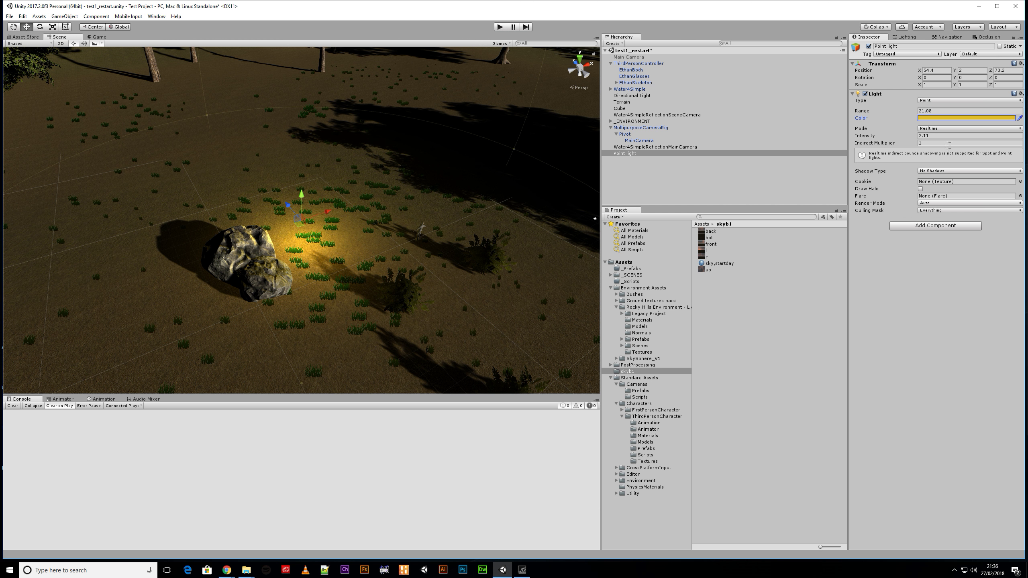
{"action": "right_click", "coordinate": [632, 182]}
{"action": "left_click", "coordinate": [605, 173]}
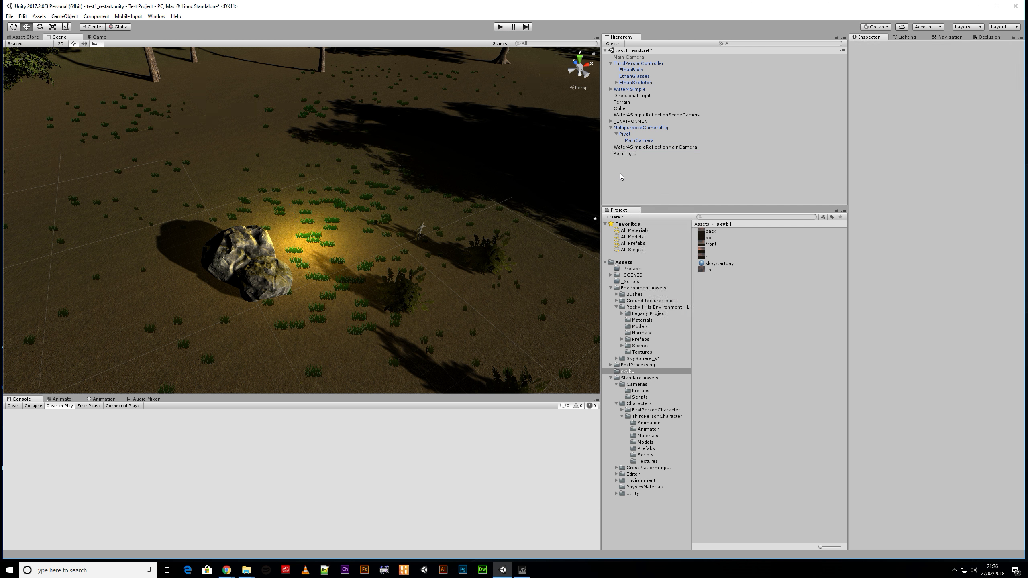
- Add a spotlight beside the rock at about X 60.27, Y 5.33, Z 66.51, and set its intensity to 6.2
{"action": "right_click", "coordinate": [623, 172]}
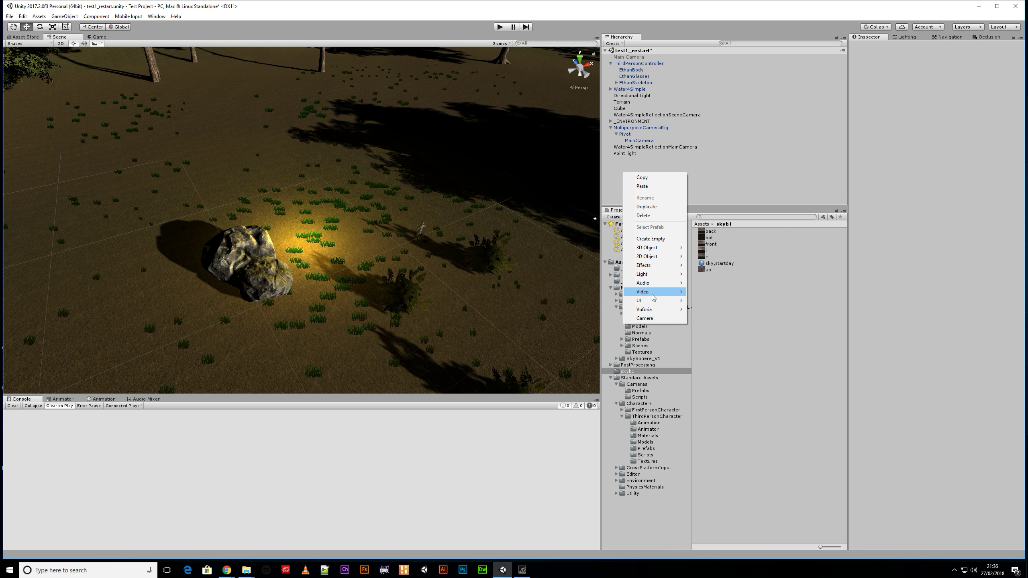
{"action": "mouse_move", "coordinate": [663, 275]}
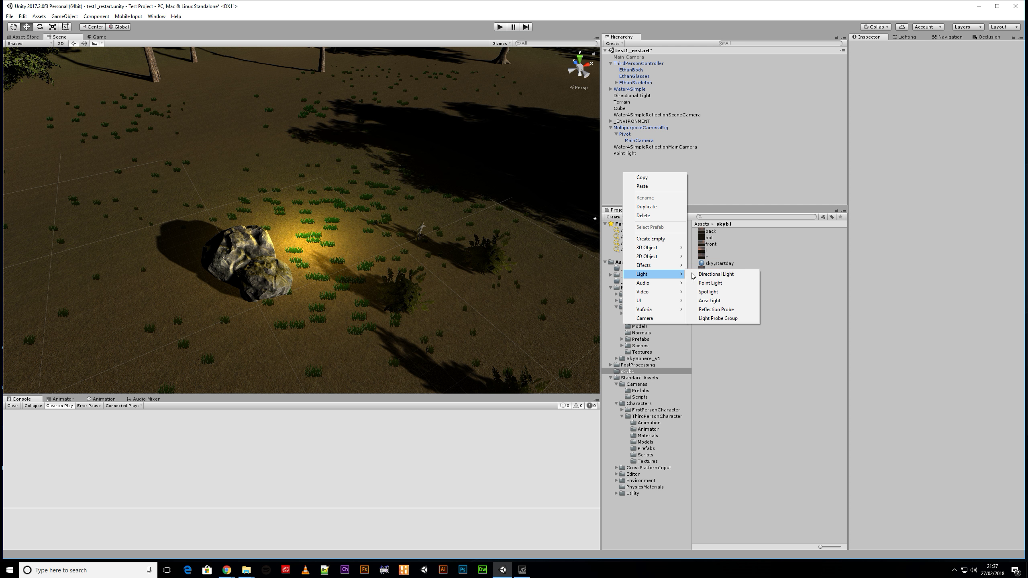
{"action": "left_click", "coordinate": [715, 292]}
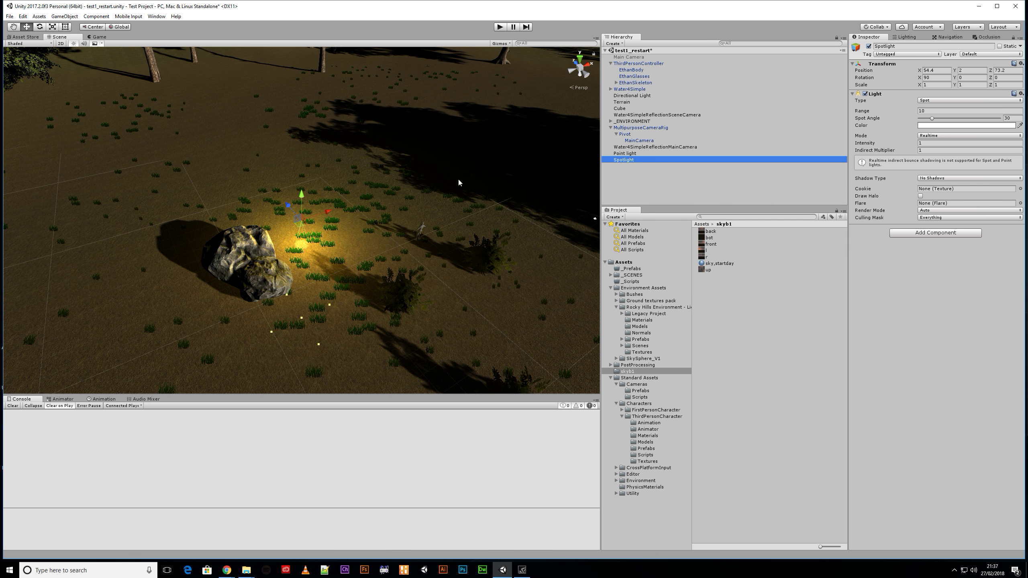
{"action": "left_click_drag", "start_coordinate": [295, 158], "coordinate": [481, 211]}
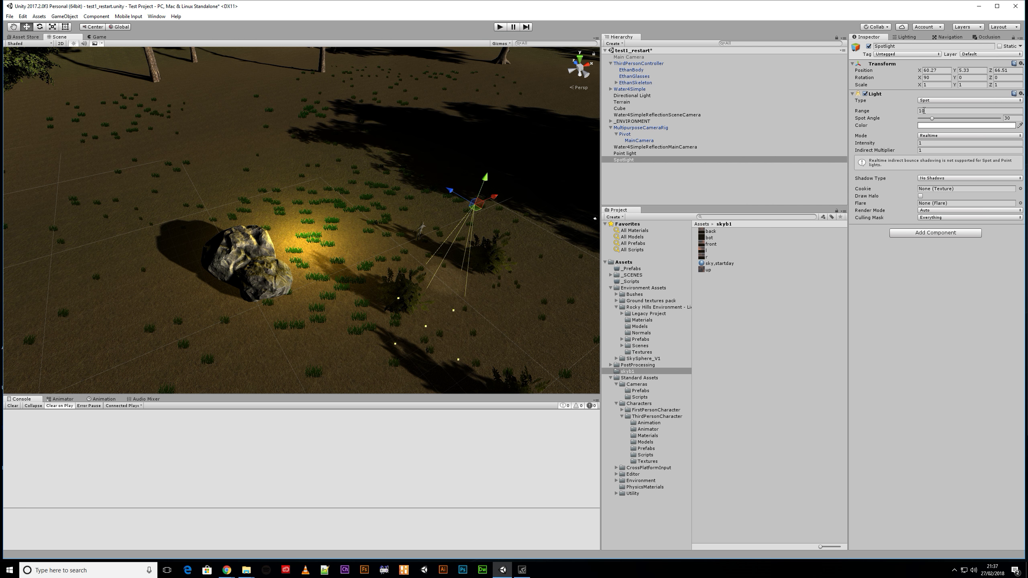
{"action": "left_click_drag", "start_coordinate": [915, 145], "coordinate": [937, 150]}
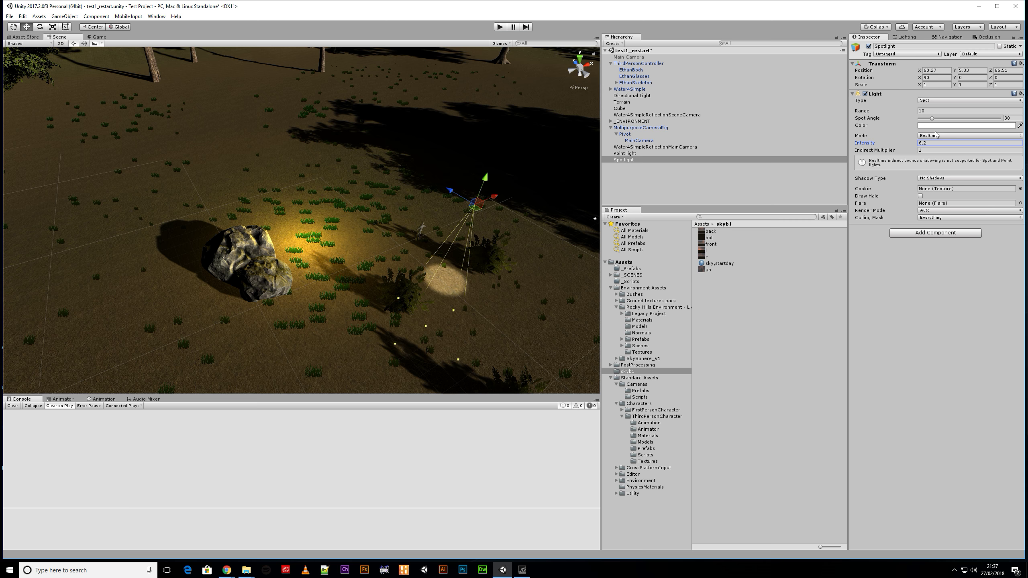
- Review the spotlight's light mode options and the scene's lighting settings
{"action": "left_click", "coordinate": [939, 136]}
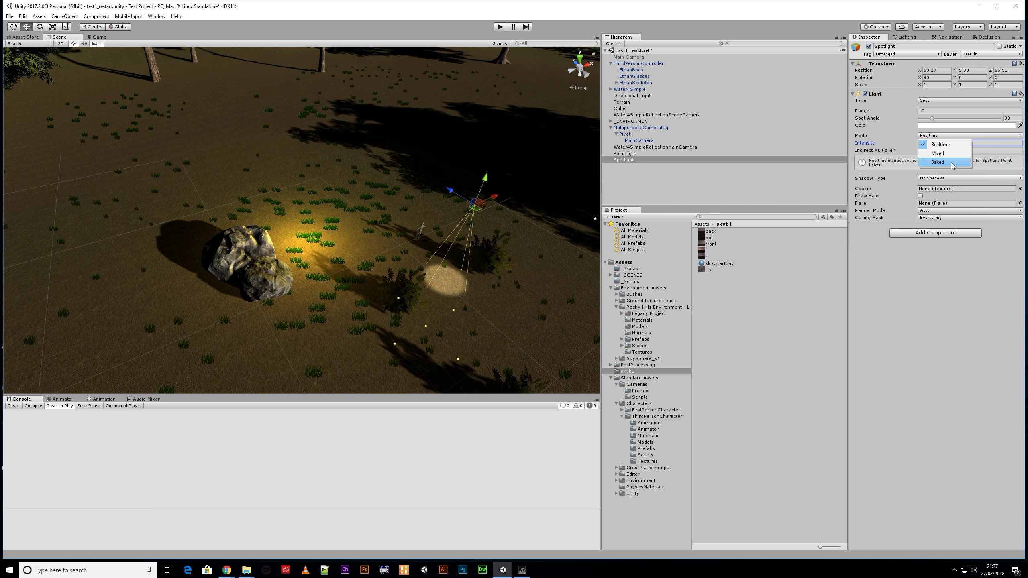
{"action": "left_click", "coordinate": [906, 38]}
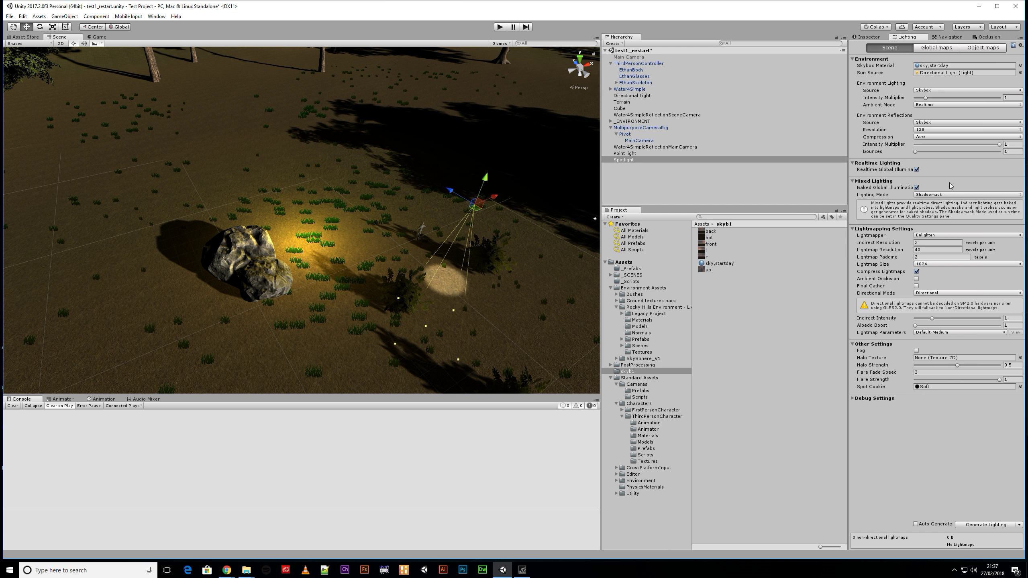
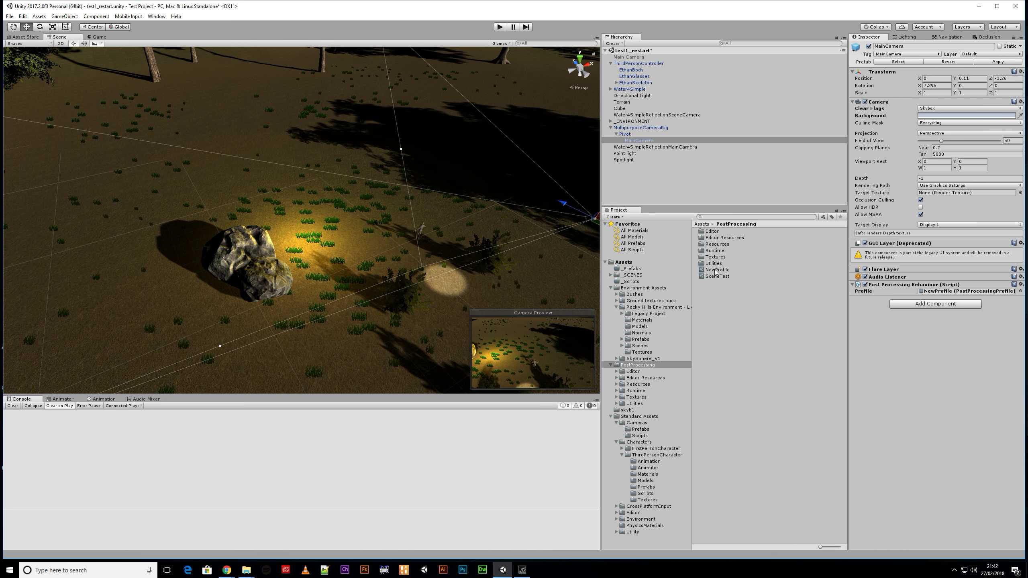
- Open the NewProfile post-processing profile, examine its Fog settings, and view the scene towards the horizon
{"action": "left_click", "coordinate": [715, 271]}
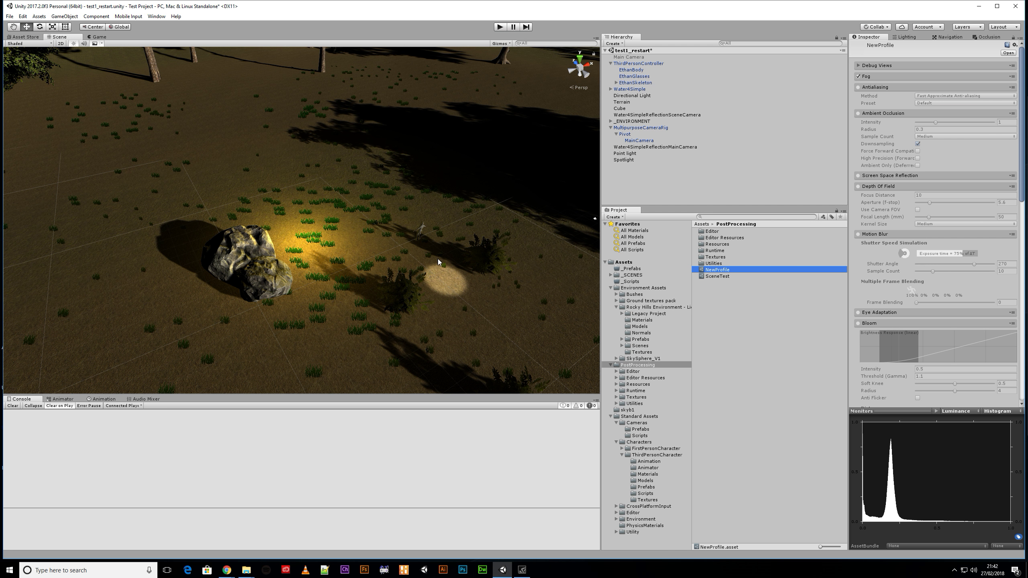
{"action": "left_click", "coordinate": [896, 77]}
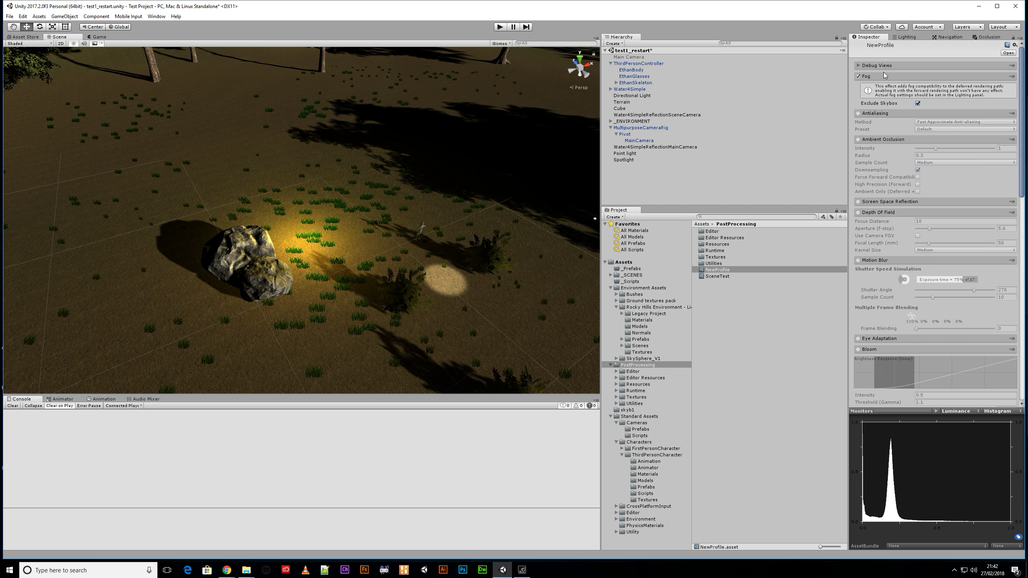
{"action": "left_click", "coordinate": [885, 76]}
{"action": "right_click_drag", "start_coordinate": [387, 277], "coordinate": [403, 238]}
{"action": "middle_click_drag", "start_coordinate": [403, 237], "coordinate": [392, 135]}
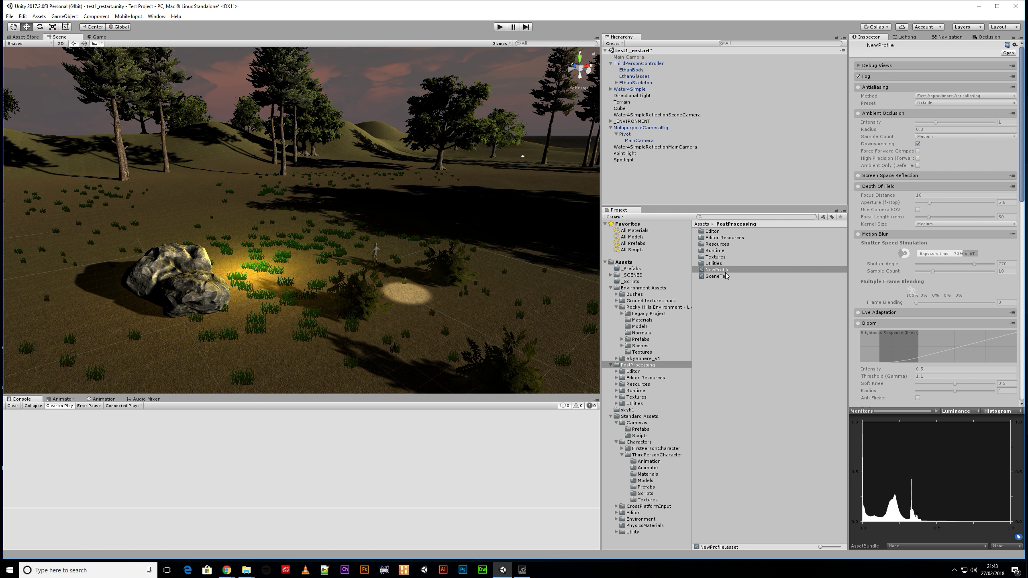
- Play the scene and enable Ambient Occlusion in the profile, trying a higher intensity and setting the radius to 0.28
{"action": "left_click", "coordinate": [500, 27]}
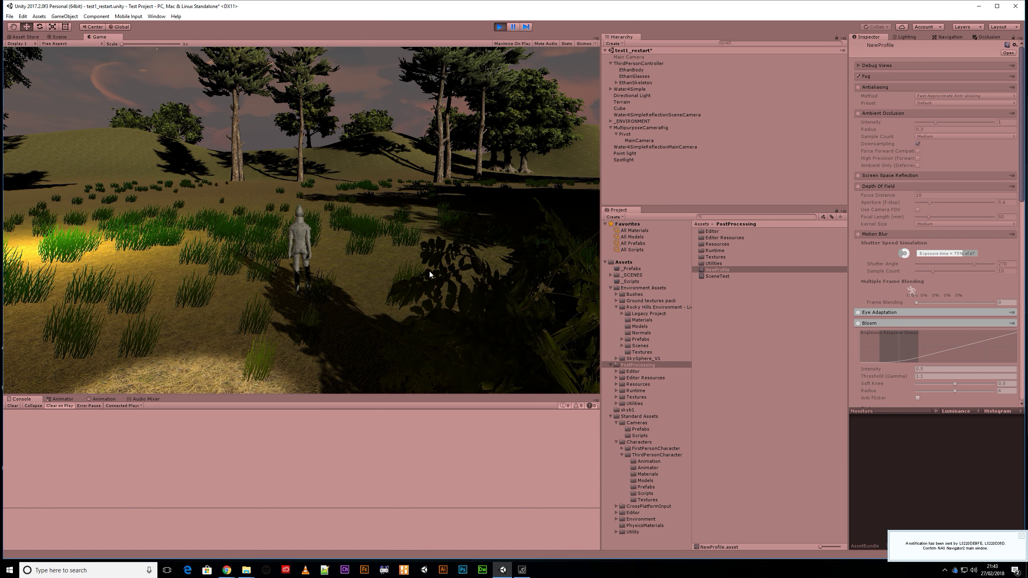
{"action": "left_click", "coordinate": [857, 113]}
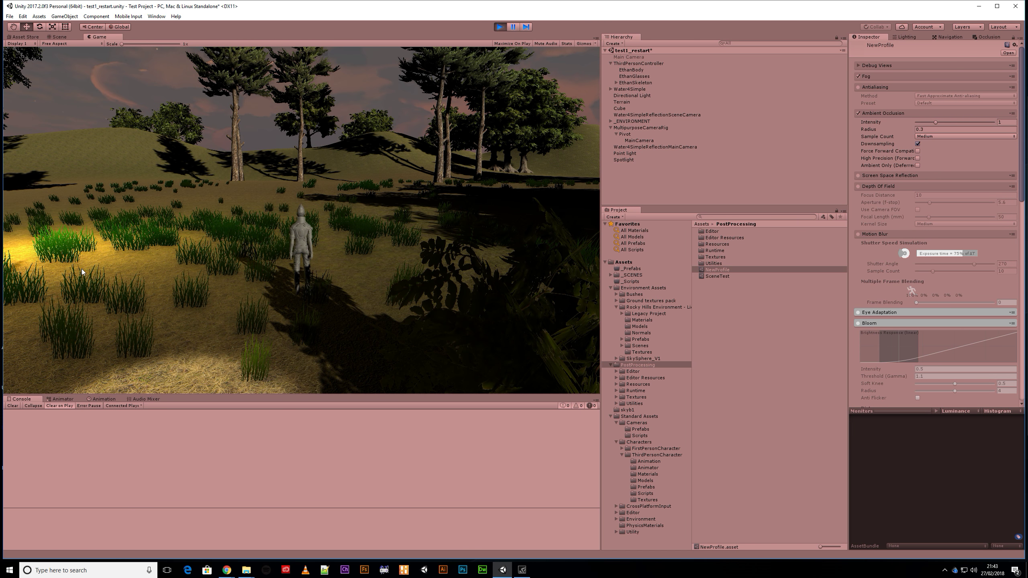
{"action": "left_click_drag", "start_coordinate": [935, 122], "coordinate": [965, 131]}
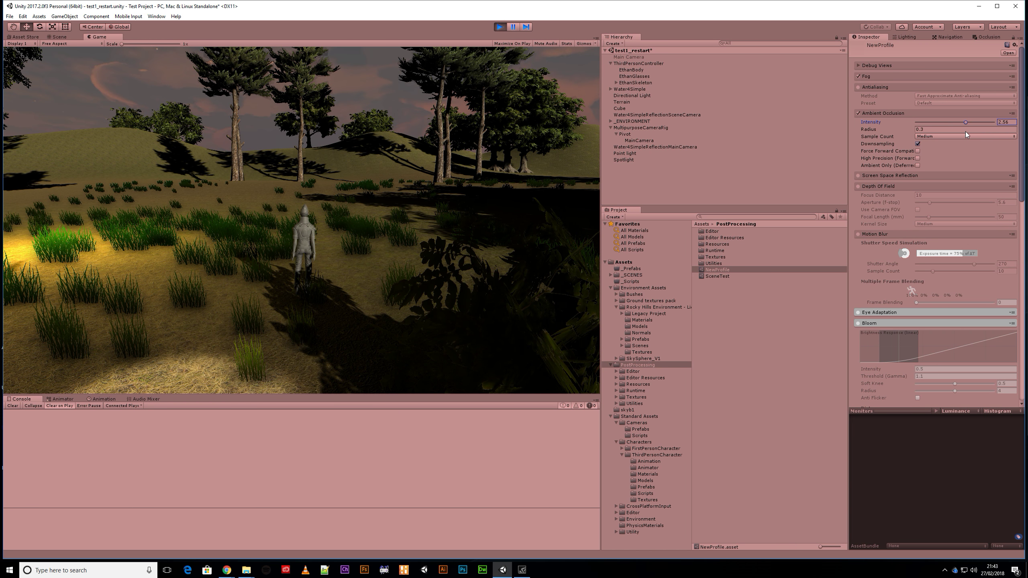
{"action": "left_click_drag", "start_coordinate": [906, 130], "coordinate": [935, 123]}
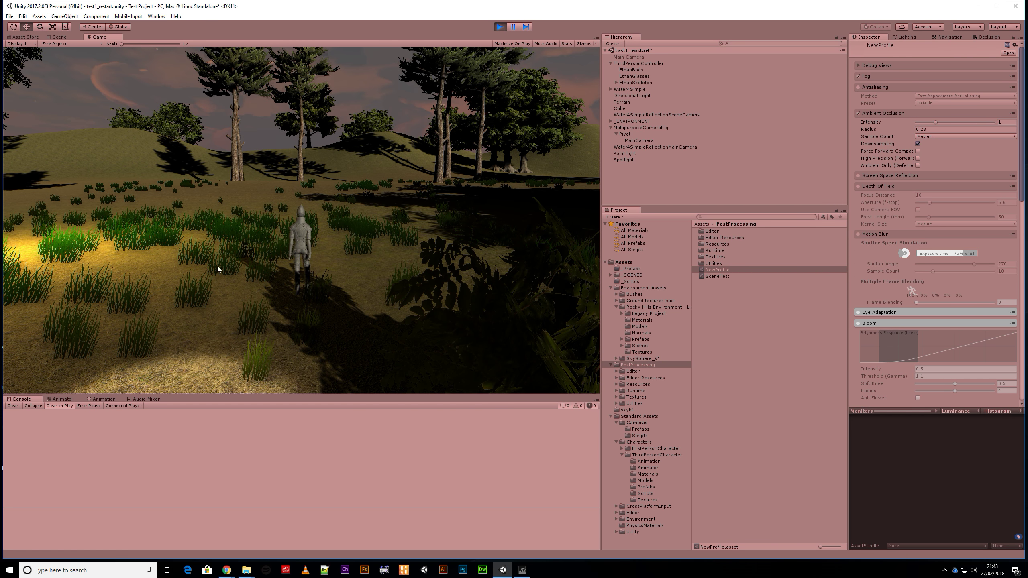
- Run the character towards the lit rock and set the Ambient Occlusion intensity to 2.1
{"action": "key", "text": "a"}
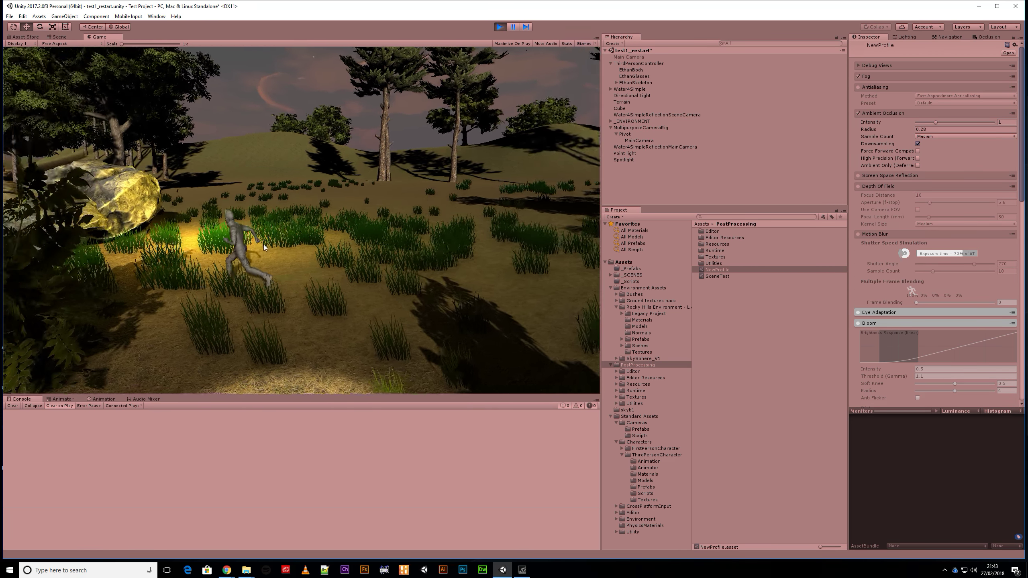
{"action": "key", "text": "w"}
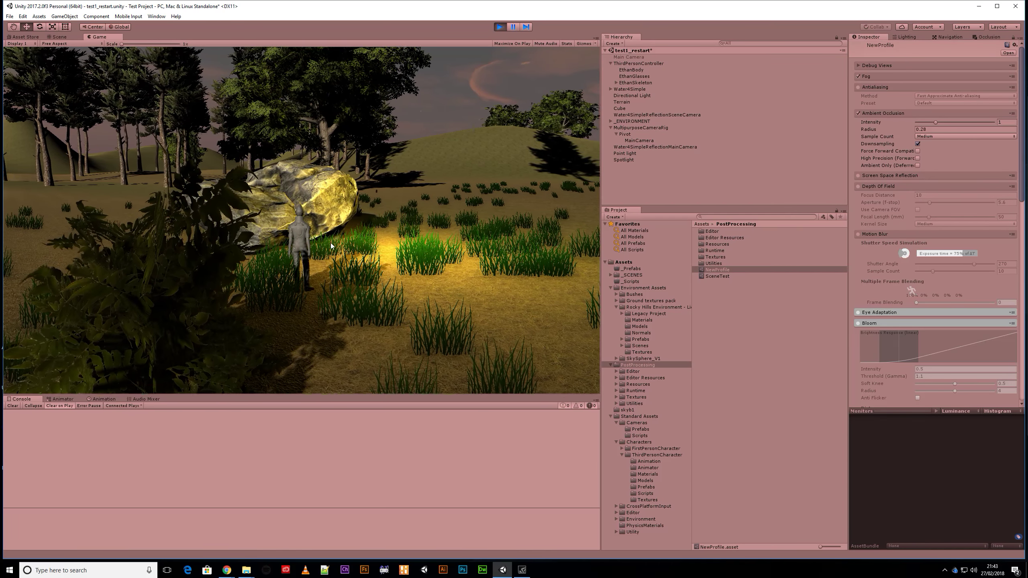
{"action": "left_click", "coordinate": [937, 123]}
{"action": "mouse_move", "coordinate": [937, 122]}
{"action": "left_mouse_down"}
{"action": "mouse_move", "coordinate": [957, 122]}
{"action": "mouse_move", "coordinate": [909, 128]}
{"action": "mouse_move", "coordinate": [956, 123]}
{"action": "left_mouse_up"}
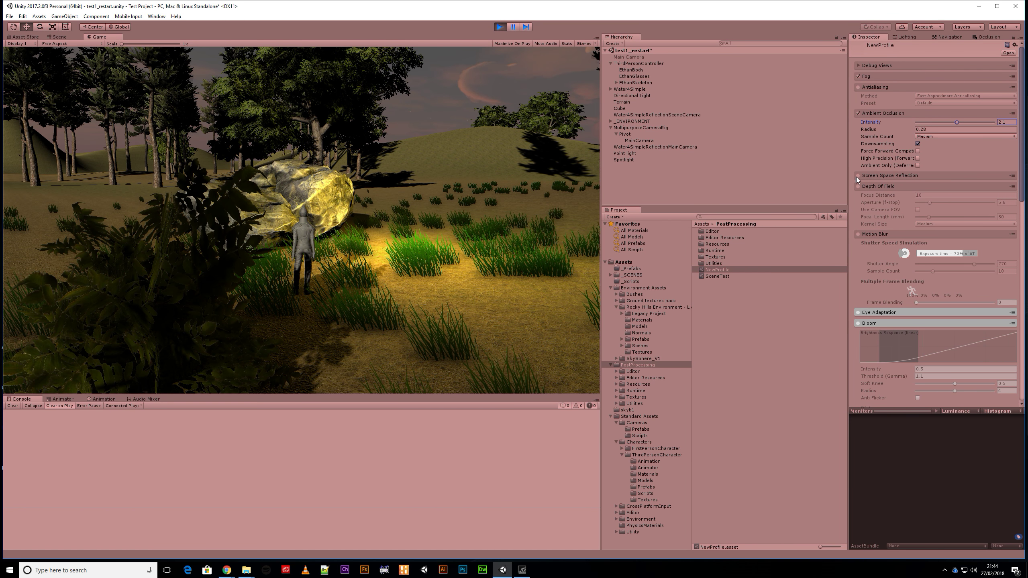
- Enable Depth of Field and set its focus distance to 5.32, aperture to 8.7 and focal length to 92 mm
{"action": "left_click", "coordinate": [860, 188]}
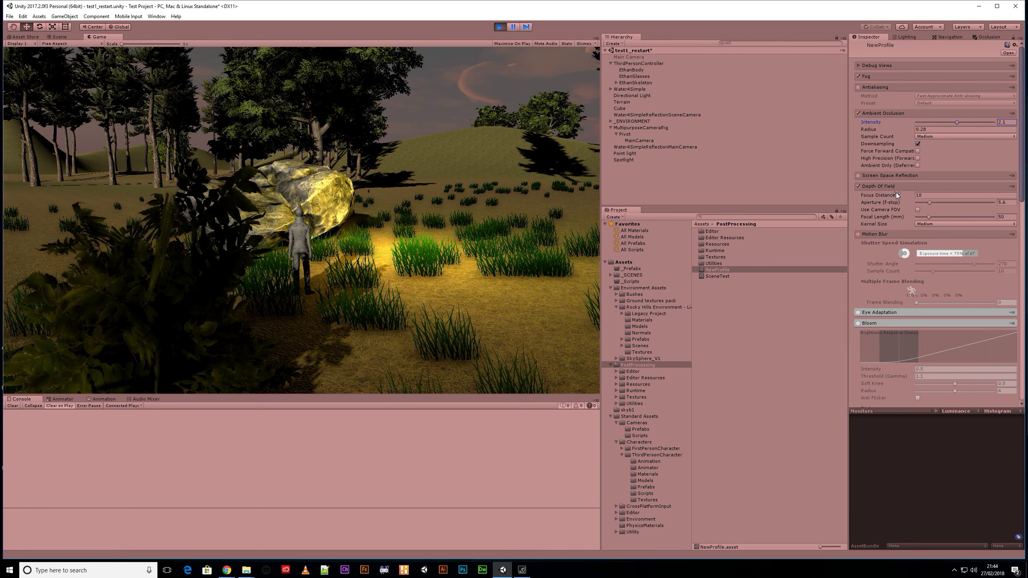
{"action": "left_click_drag", "start_coordinate": [930, 203], "coordinate": [982, 221]}
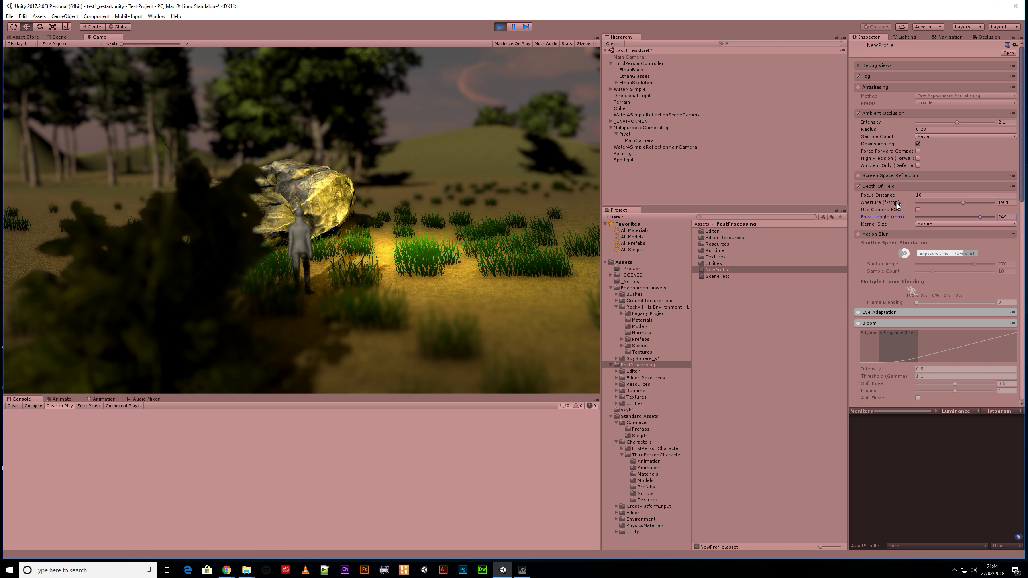
{"action": "left_click_drag", "start_coordinate": [914, 195], "coordinate": [849, 197]}
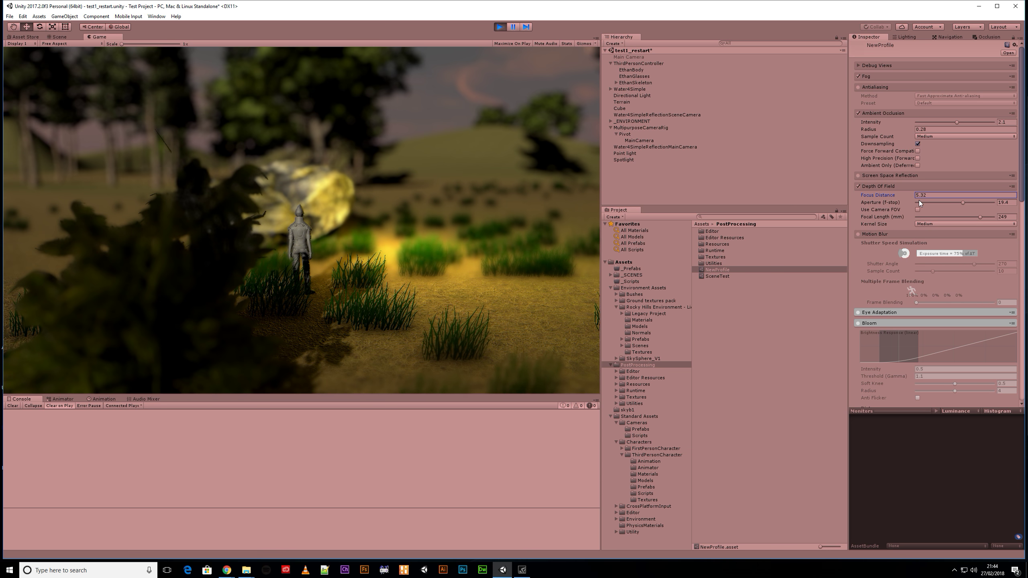
{"action": "left_click_drag", "start_coordinate": [963, 203], "coordinate": [940, 221]}
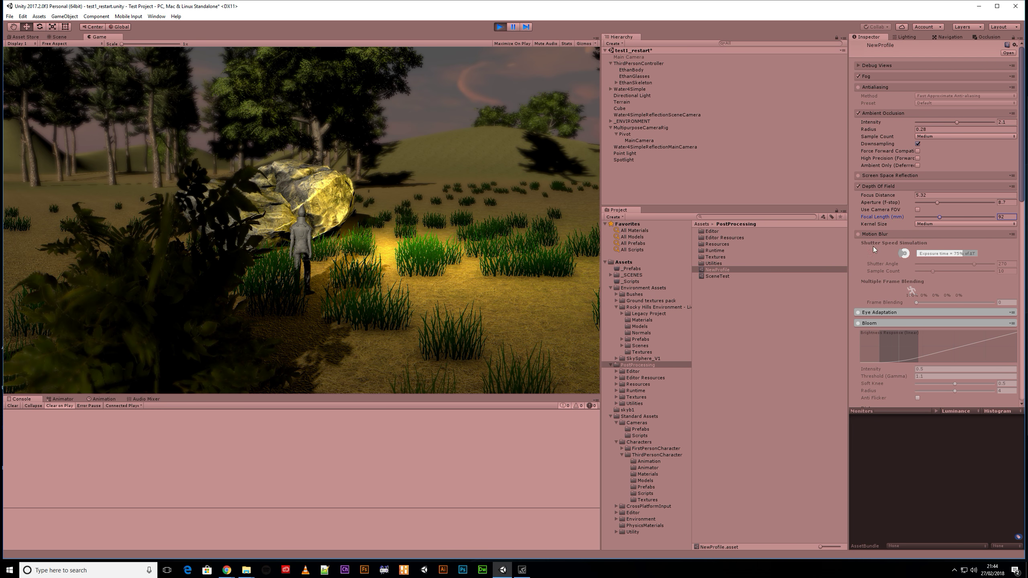
- Enable Motion Blur and run the character past the rock and around the terrain to test it
{"action": "left_click", "coordinate": [857, 234]}
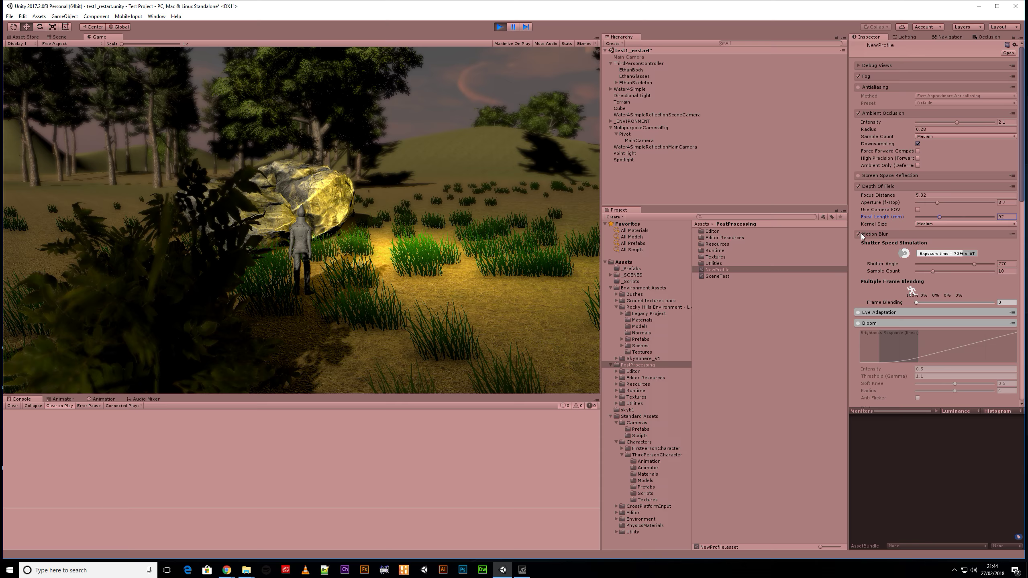
{"action": "left_click", "coordinate": [475, 252]}
{"action": "key", "text": "d"}
{"action": "key", "text": "w"}
{"action": "key", "text": "w"}
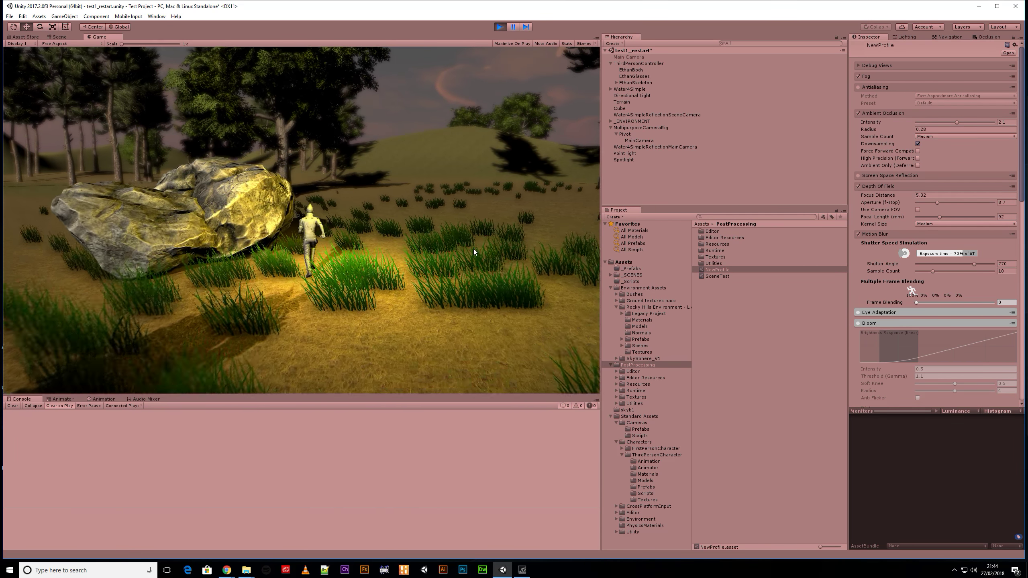
{"action": "key", "text": "d"}
{"action": "key", "text": "d"}
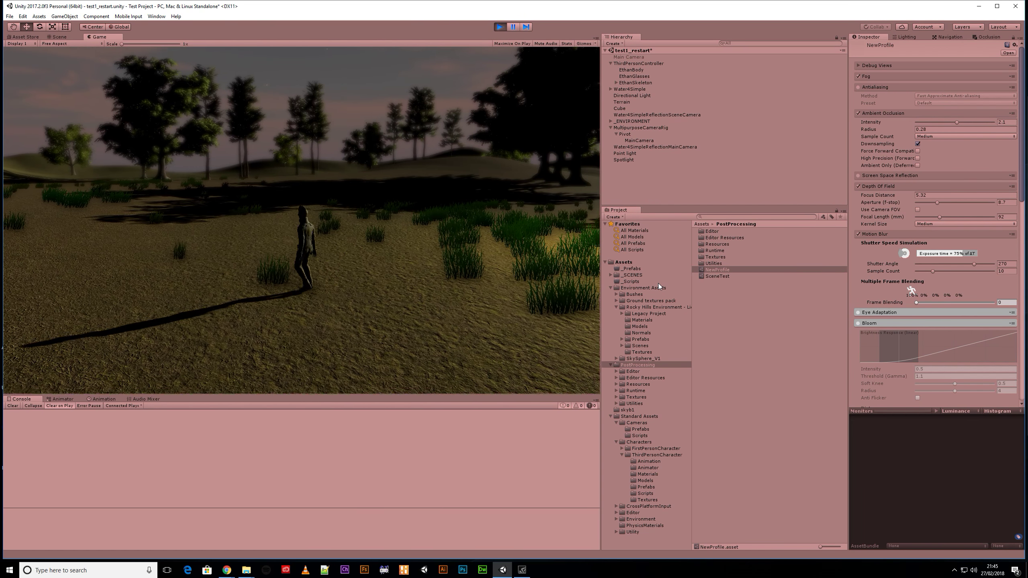
- Enable Bloom in the profile and run the character back to the lit rock to test it
{"action": "scroll", "coordinate": [909, 261], "scroll_direction": "down", "scroll_amount": 5}
{"action": "scroll", "coordinate": [909, 261], "scroll_direction": "down", "scroll_amount": 2}
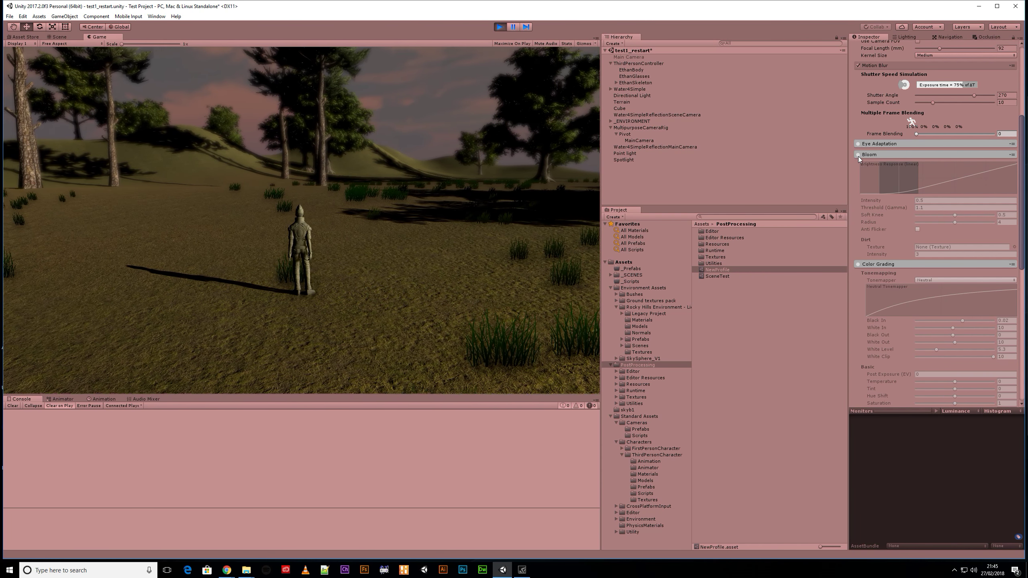
{"action": "left_click", "coordinate": [858, 155]}
{"action": "left_click", "coordinate": [442, 225]}
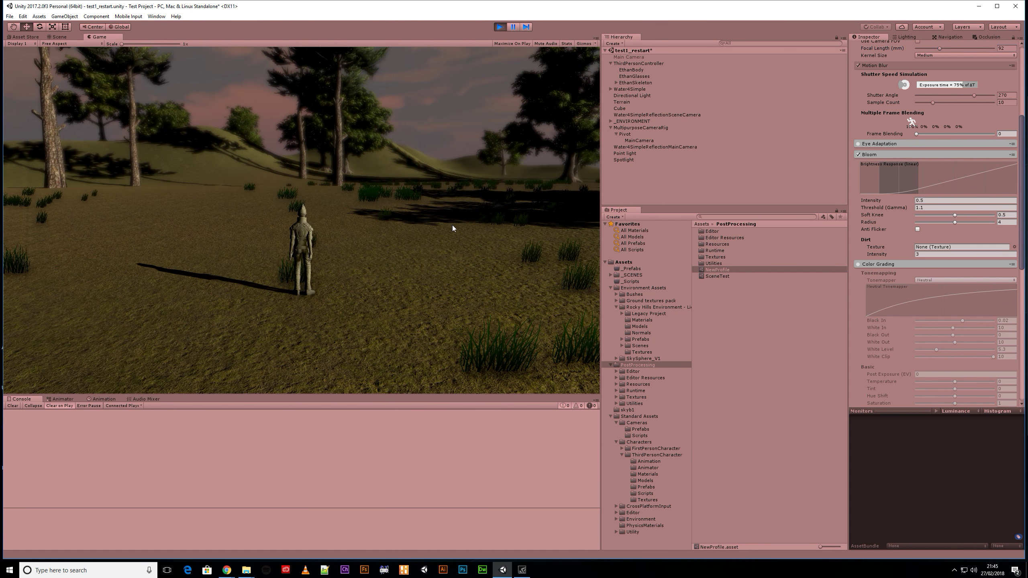
{"action": "key", "text": "d"}
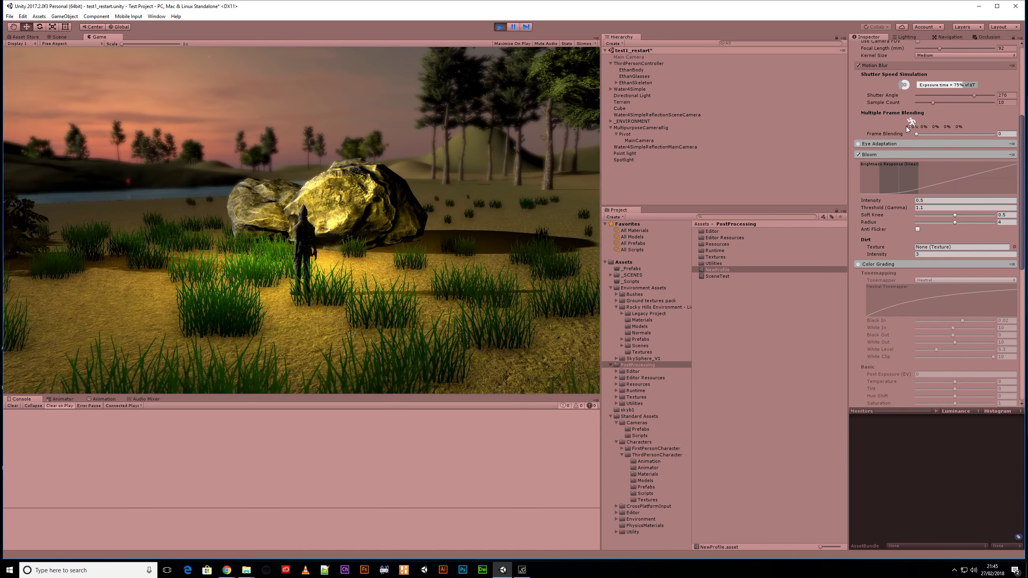
- Check the scene's lighting settings, the directional light's properties and the MainCamera's components
{"action": "left_click", "coordinate": [905, 37]}
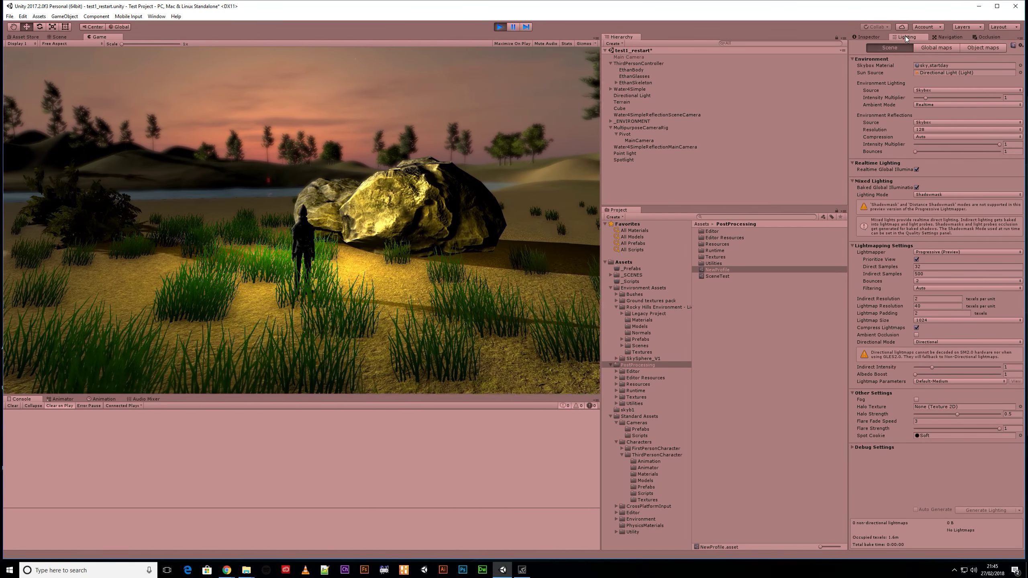
{"action": "left_click", "coordinate": [870, 37]}
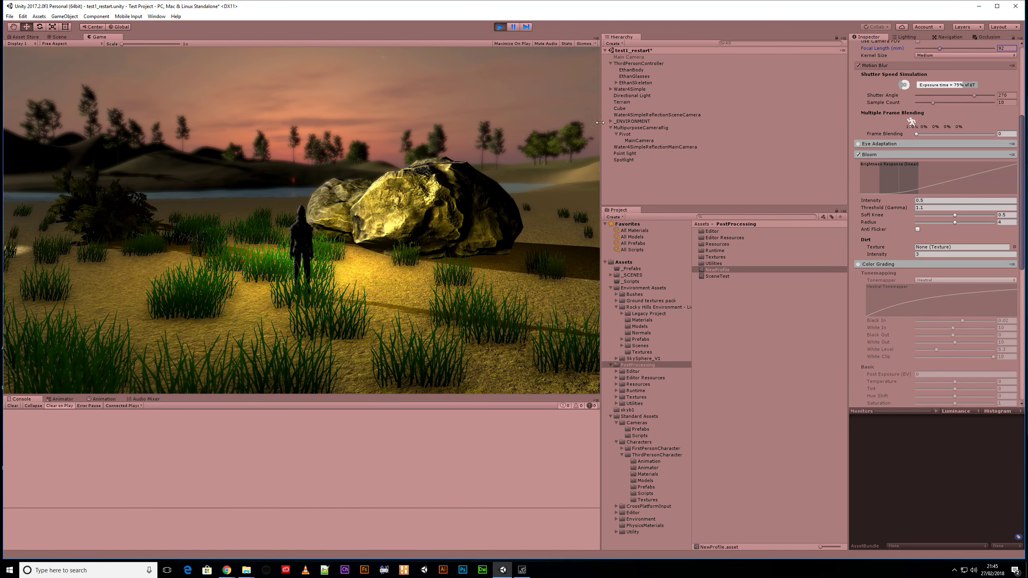
{"action": "left_click", "coordinate": [630, 94]}
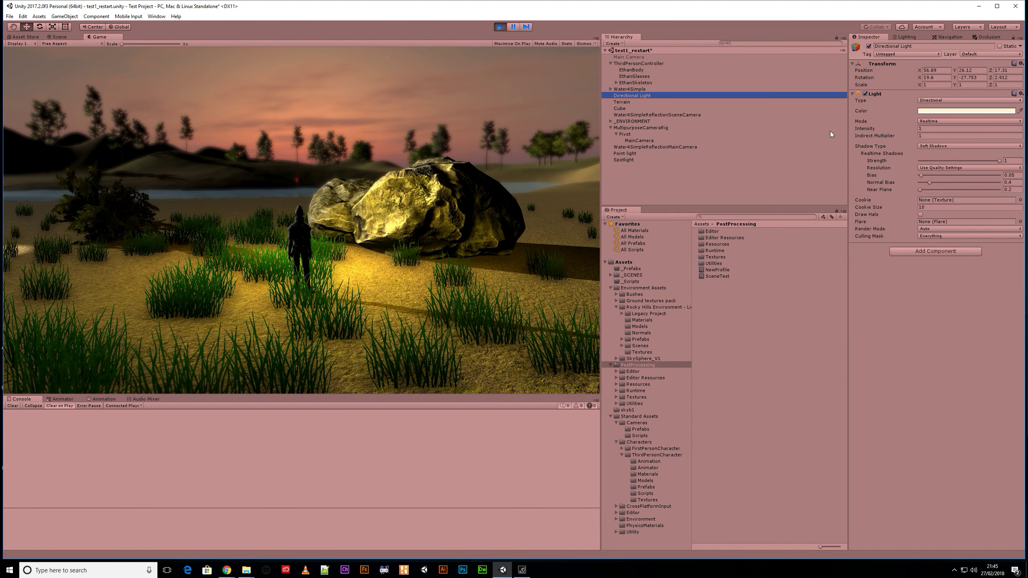
{"action": "left_click", "coordinate": [634, 140]}
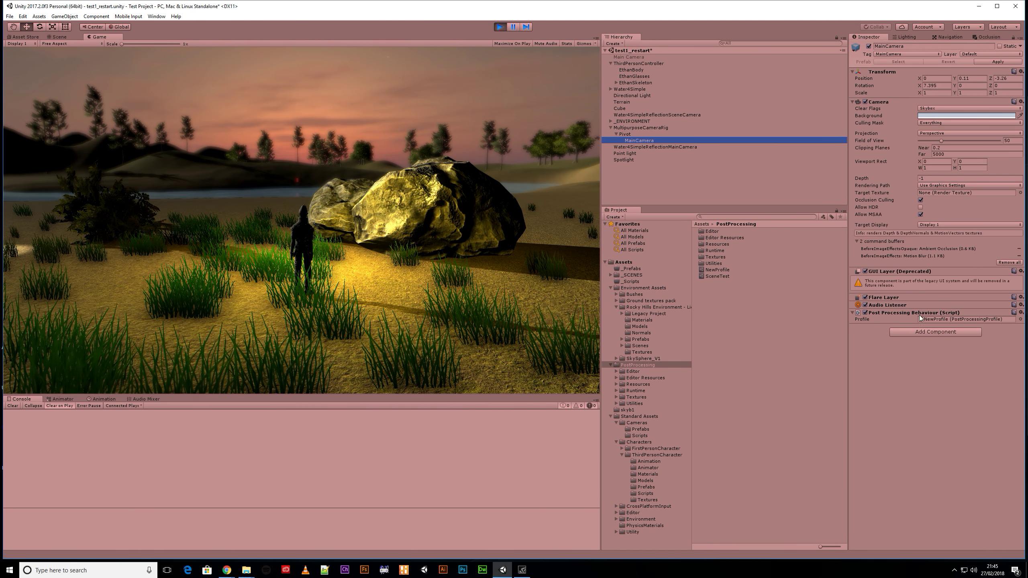
- Reopen the NewProfile post-processing profile and set the Bloom intensity to 11.72
{"action": "left_click", "coordinate": [719, 270]}
{"action": "scroll", "coordinate": [922, 338], "scroll_direction": "down", "scroll_amount": 8}
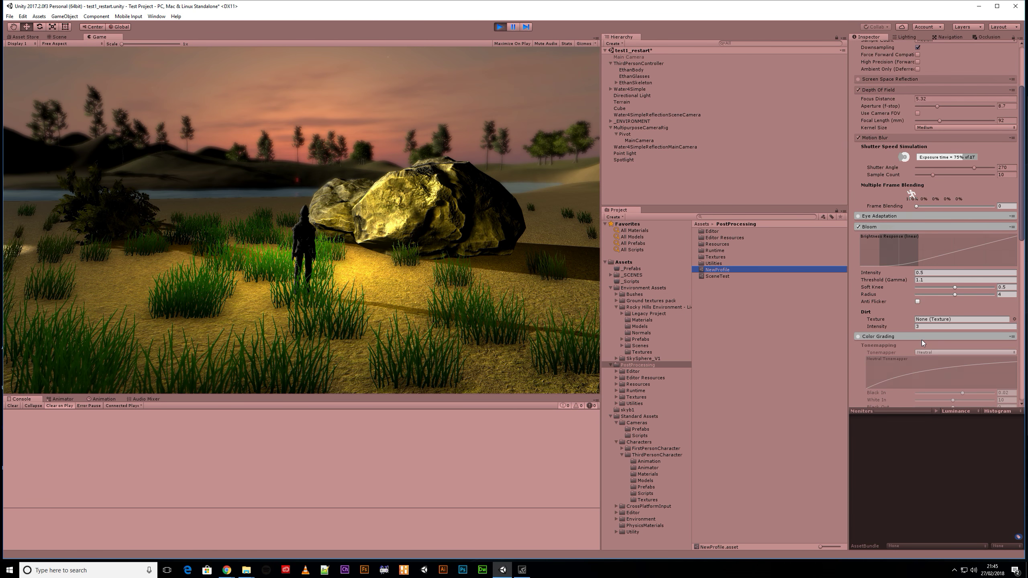
{"action": "scroll", "coordinate": [931, 343], "scroll_direction": "down", "scroll_amount": 4}
{"action": "scroll", "coordinate": [936, 341], "scroll_direction": "up", "scroll_amount": 9}
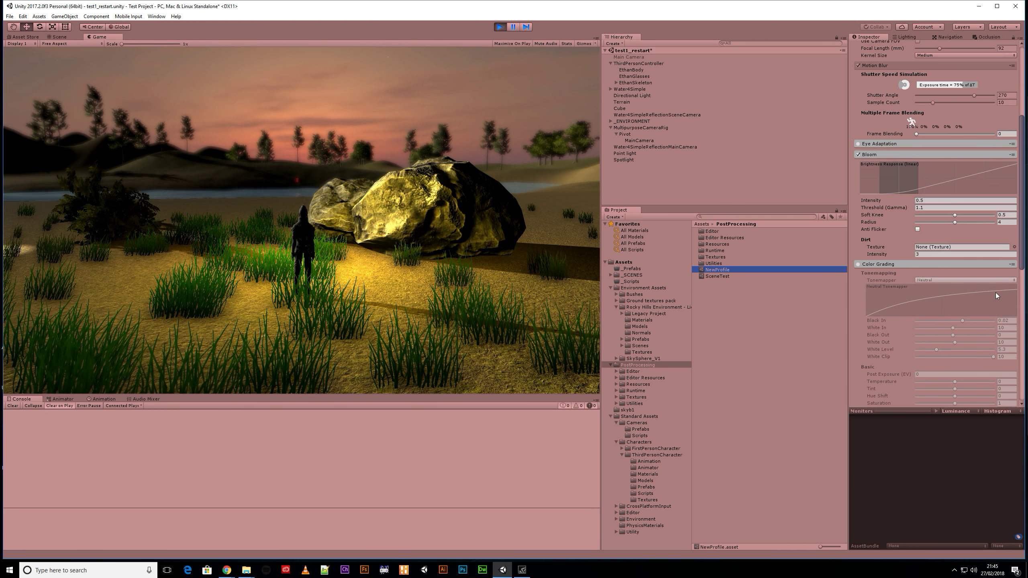
{"action": "left_click_drag", "start_coordinate": [909, 222], "coordinate": [967, 264]}
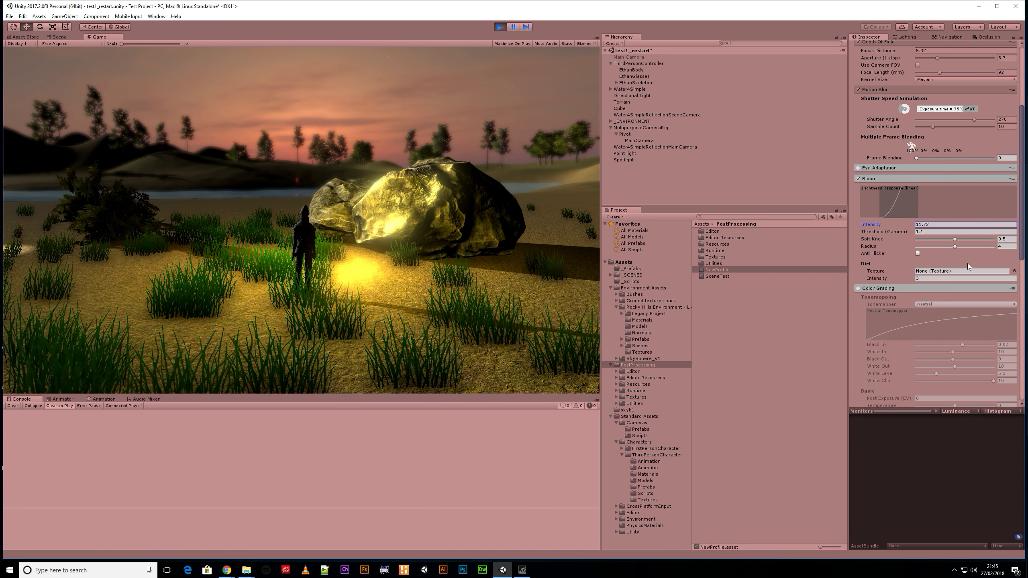
- Enable Color Grading in the profile and set Post Exposure to 0.2 and White In to 6.24, leaving Black Out at 0
{"action": "left_click", "coordinate": [857, 288]}
{"action": "scroll", "coordinate": [870, 303], "scroll_direction": "down", "scroll_amount": 3}
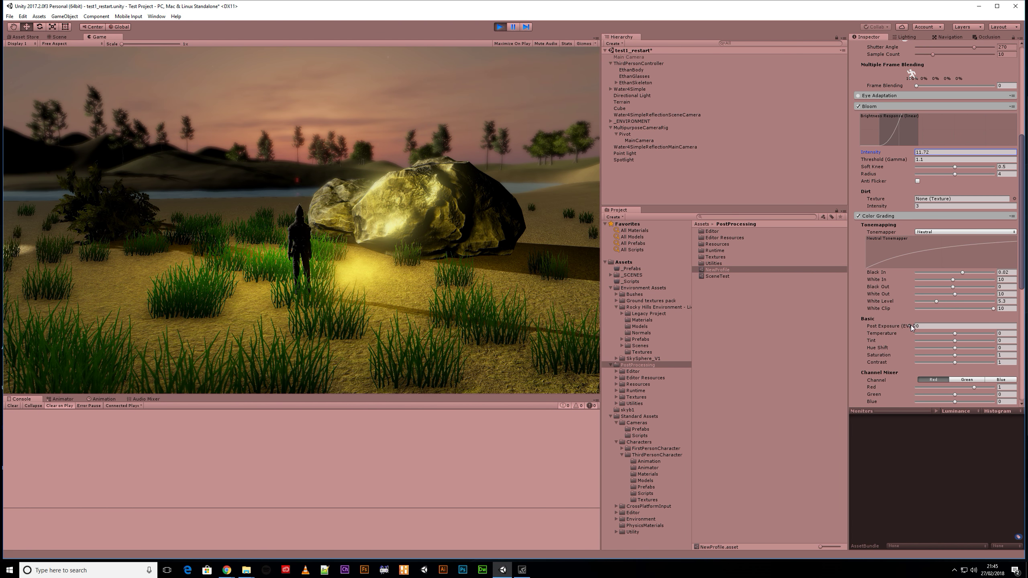
{"action": "mouse_move", "coordinate": [911, 324]}
{"action": "left_mouse_down"}
{"action": "mouse_move", "coordinate": [939, 331]}
{"action": "mouse_move", "coordinate": [891, 342]}
{"action": "mouse_move", "coordinate": [920, 344]}
{"action": "mouse_move", "coordinate": [914, 333]}
{"action": "left_mouse_up"}
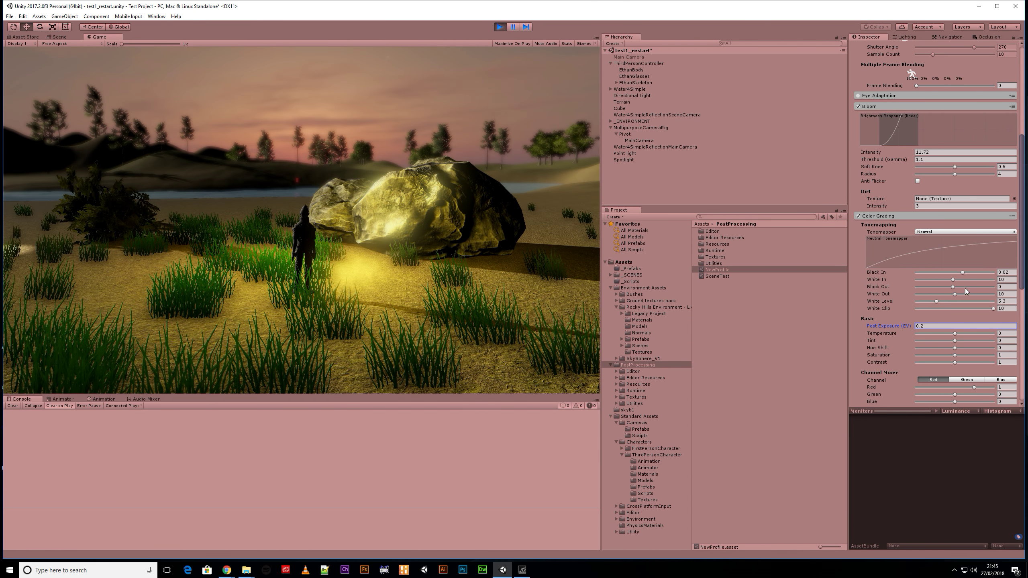
{"action": "left_click_drag", "start_coordinate": [953, 279], "coordinate": [930, 288]}
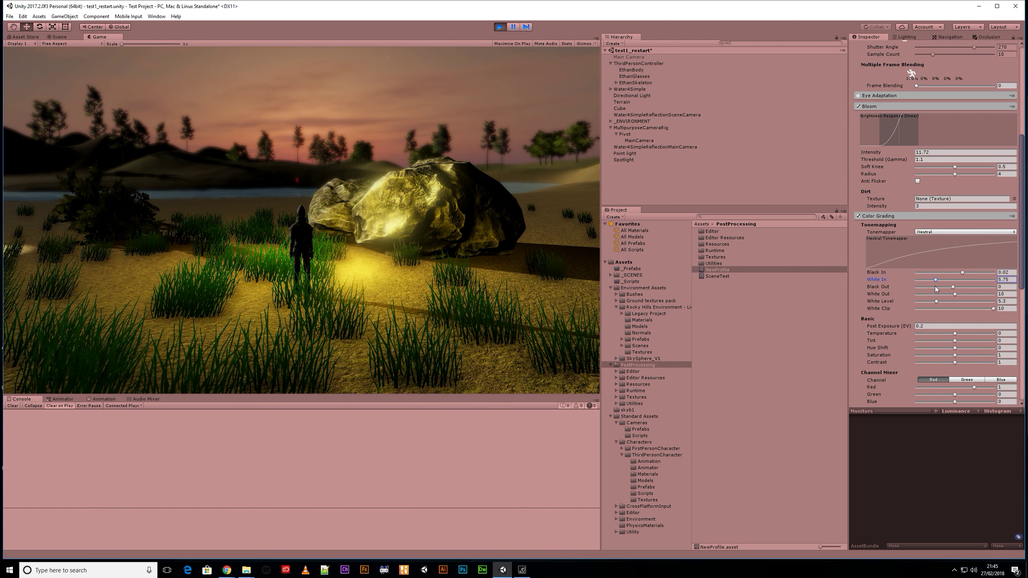
{"action": "left_click_drag", "start_coordinate": [952, 287], "coordinate": [951, 297]}
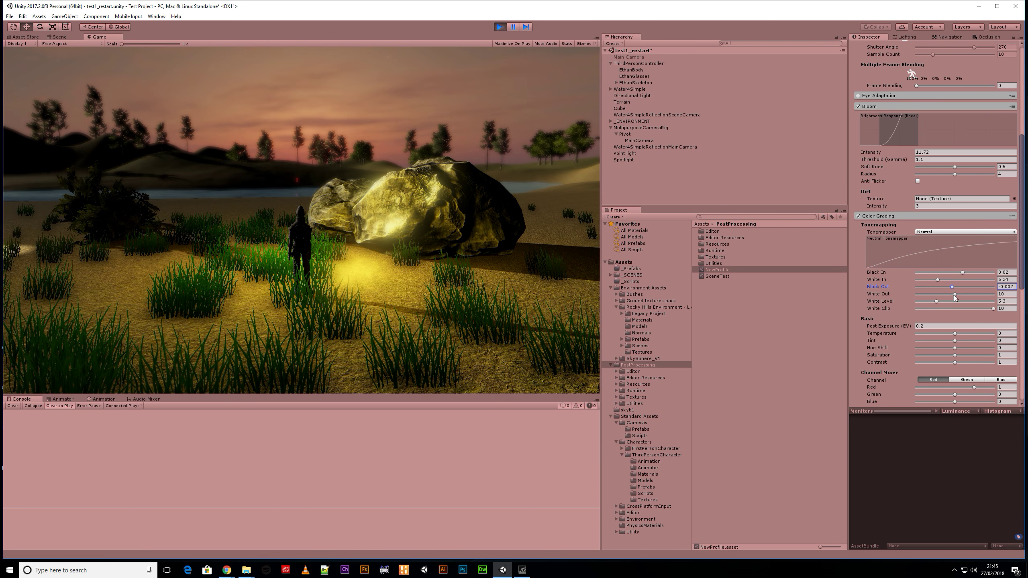
- Set the Color Grading Tint to 37, Temperature to 26 and the red channel's Green mix to -0.1
{"action": "scroll", "coordinate": [941, 330], "scroll_direction": "down", "scroll_amount": 3}
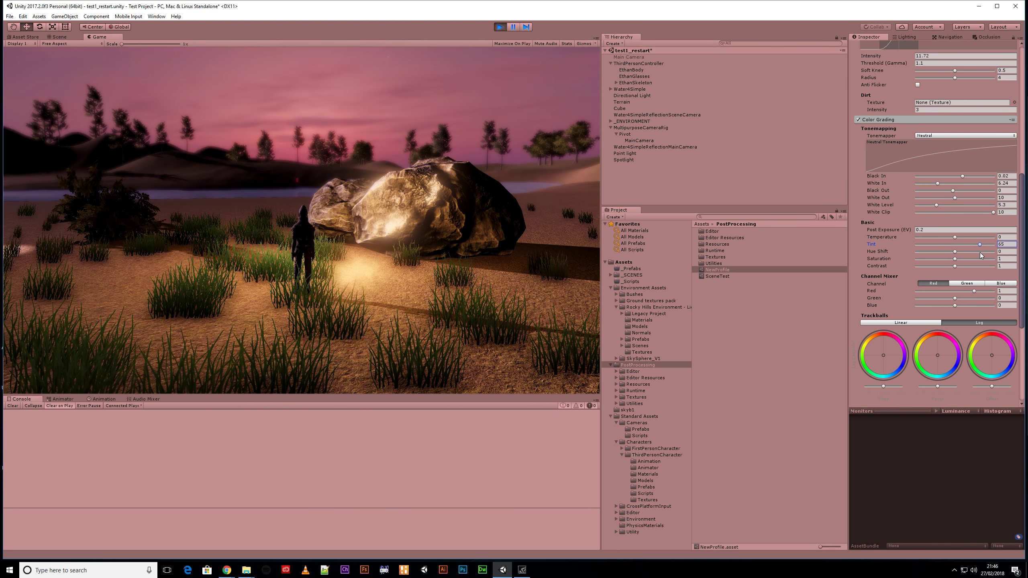
{"action": "left_click_drag", "start_coordinate": [979, 256], "coordinate": [956, 239]}
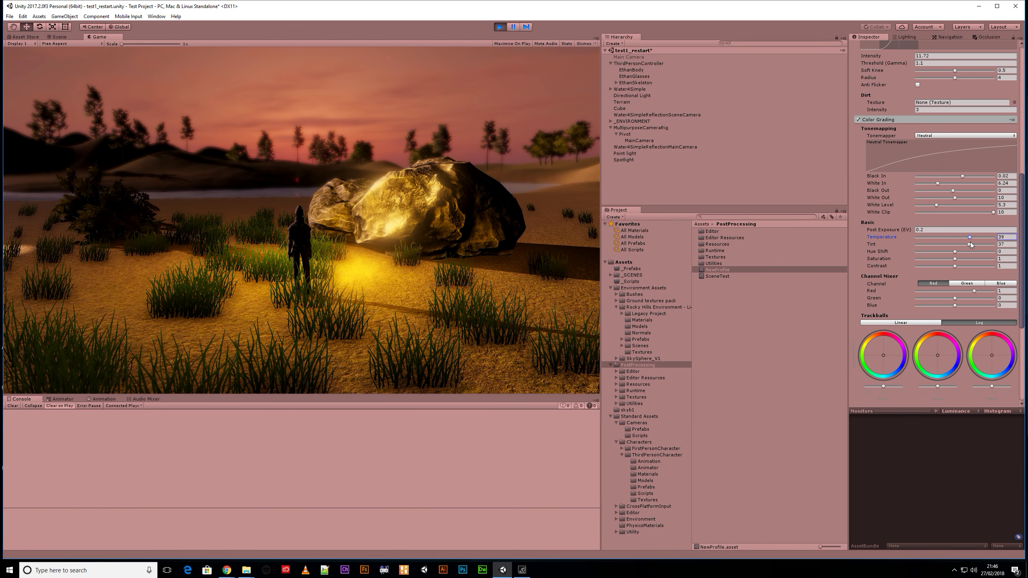
{"action": "left_click_drag", "start_coordinate": [967, 242], "coordinate": [965, 244]}
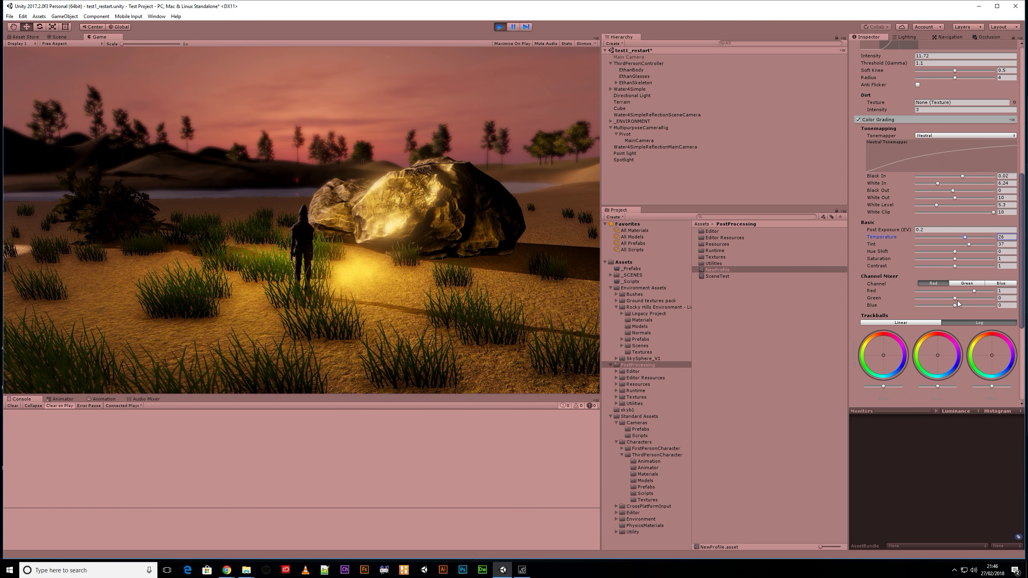
{"action": "mouse_move", "coordinate": [955, 299]}
{"action": "left_mouse_down"}
{"action": "mouse_move", "coordinate": [917, 304]}
{"action": "mouse_move", "coordinate": [953, 301]}
{"action": "left_mouse_up"}
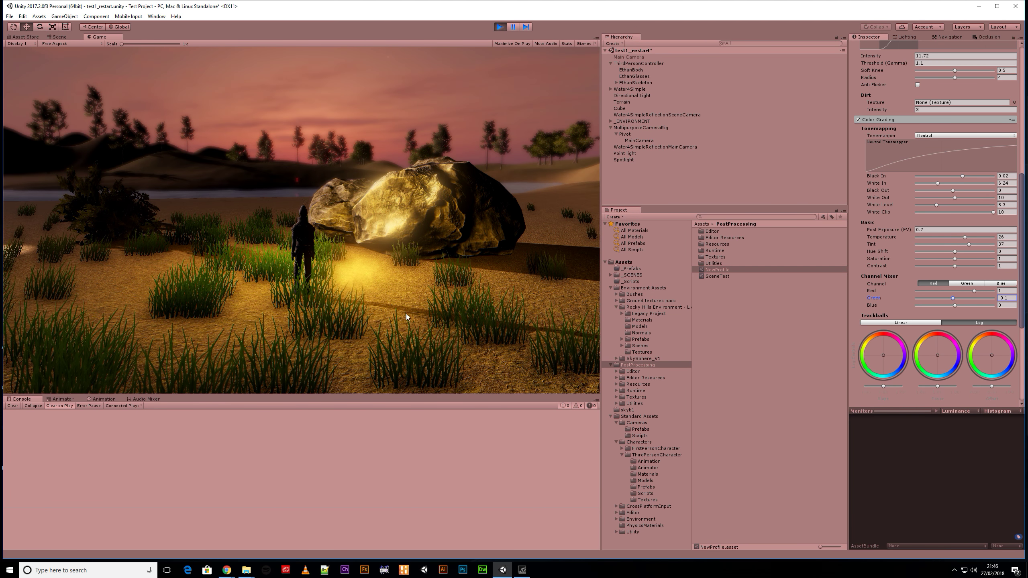
- Add two points to the YRGB grading curve, raising the shadows slightly and lowering the highlights
{"action": "scroll", "coordinate": [937, 247], "scroll_direction": "down", "scroll_amount": 3}
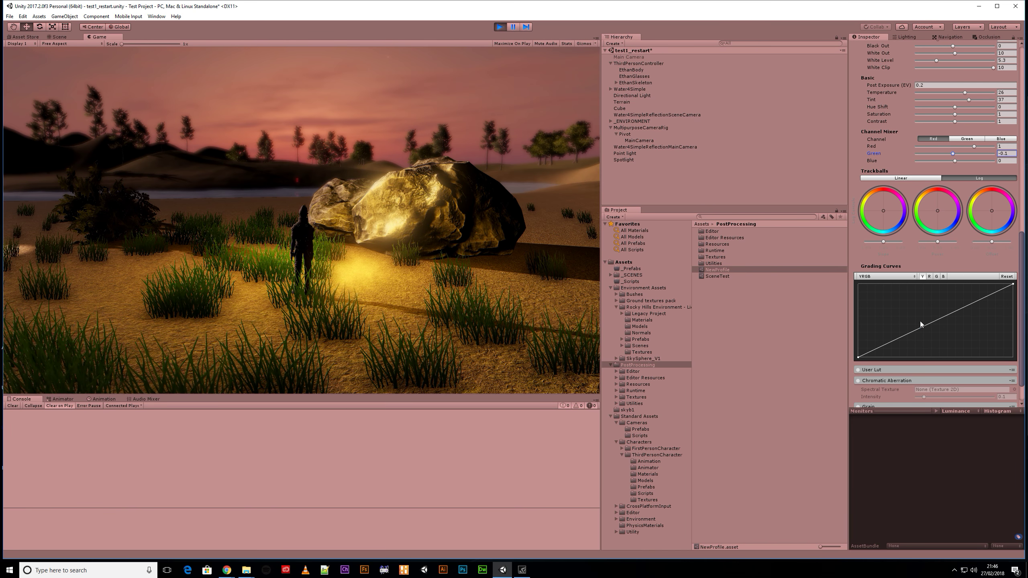
{"action": "left_click", "coordinate": [891, 347]}
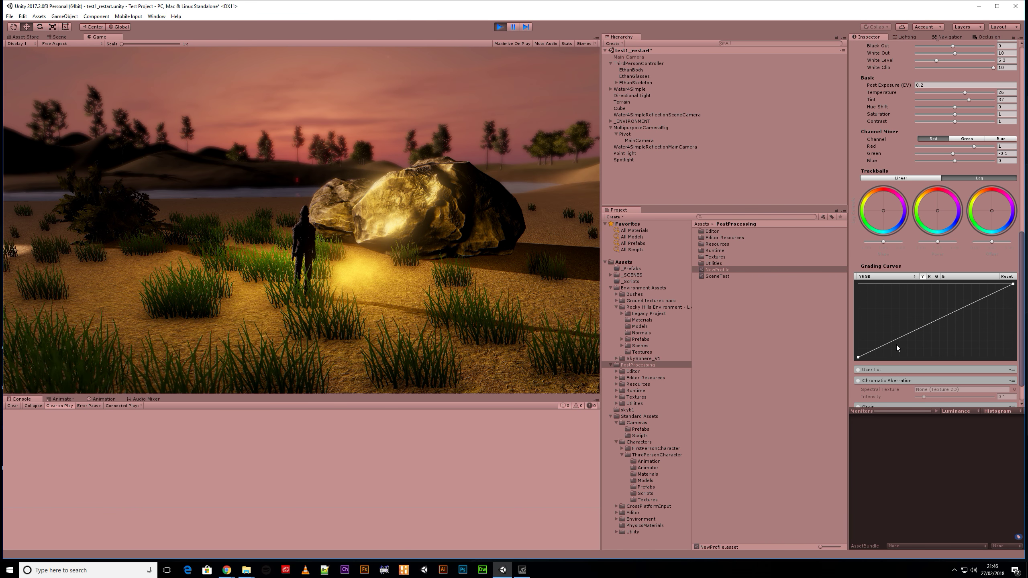
{"action": "double_click", "coordinate": [899, 336]}
{"action": "mouse_move", "coordinate": [900, 338]}
{"action": "left_mouse_down"}
{"action": "mouse_move", "coordinate": [906, 344]}
{"action": "mouse_move", "coordinate": [904, 331]}
{"action": "left_mouse_up"}
{"action": "double_click", "coordinate": [980, 298]}
{"action": "left_click_drag", "start_coordinate": [980, 299], "coordinate": [987, 302]}
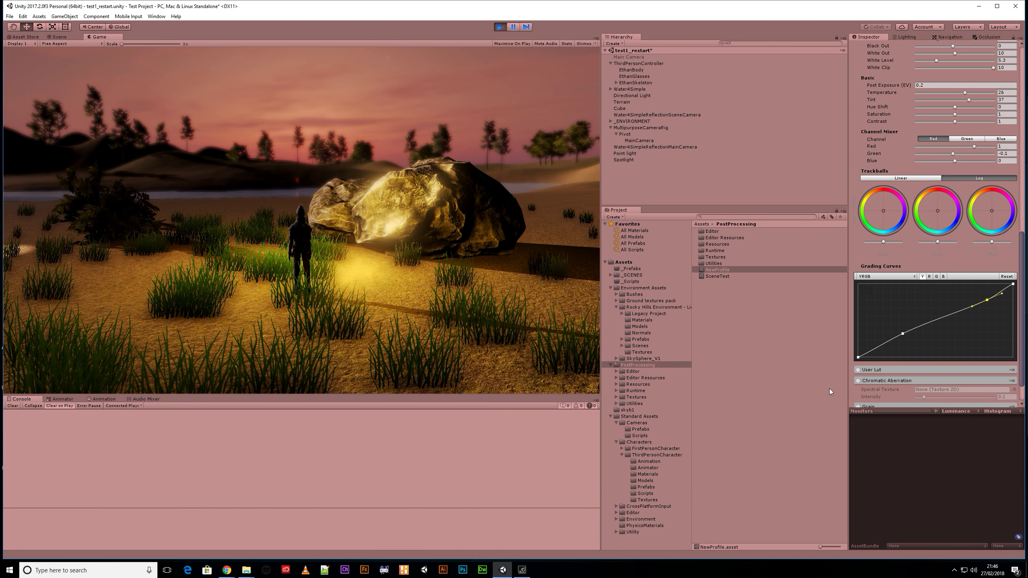
- Enable Chromatic Aberration at intensity 0.199, enable Vignette, and stop the game preview
{"action": "left_click", "coordinate": [857, 381]}
{"action": "scroll", "coordinate": [858, 381], "scroll_direction": "down", "scroll_amount": 2}
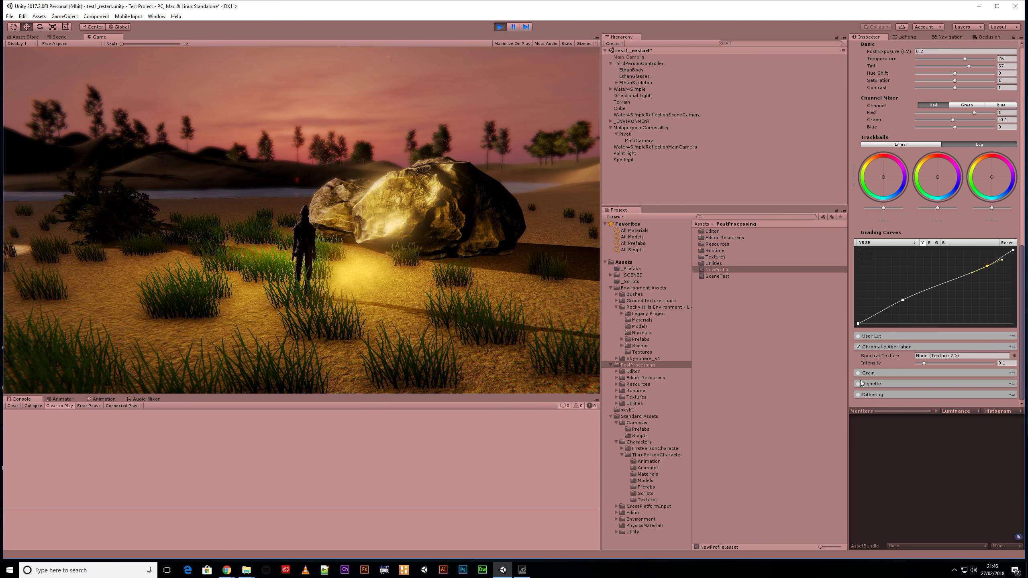
{"action": "mouse_move", "coordinate": [924, 363]}
{"action": "left_mouse_down"}
{"action": "mouse_move", "coordinate": [991, 357]}
{"action": "mouse_move", "coordinate": [919, 365]}
{"action": "mouse_move", "coordinate": [943, 363]}
{"action": "mouse_move", "coordinate": [932, 366]}
{"action": "left_mouse_up"}
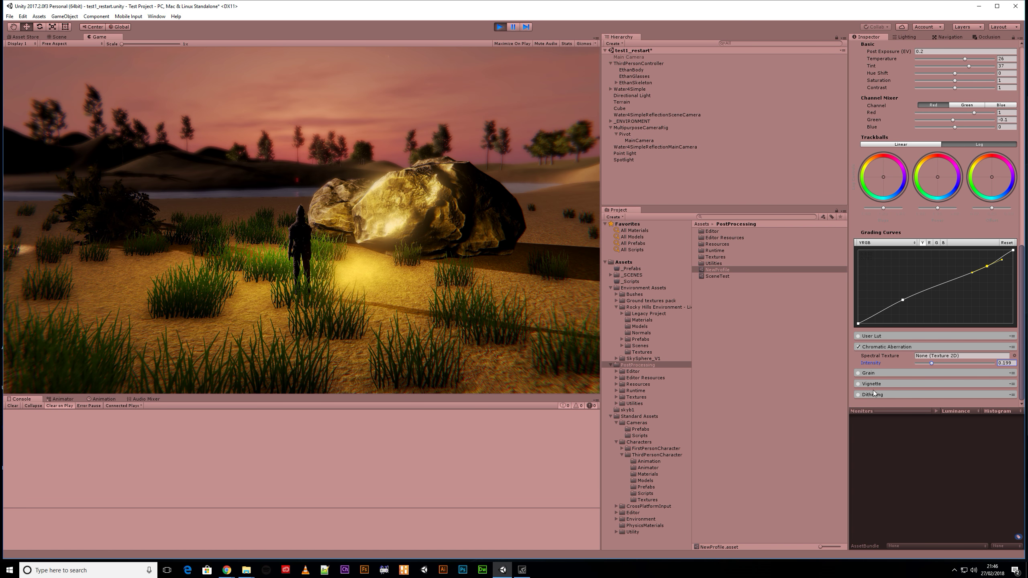
{"action": "left_click", "coordinate": [857, 384]}
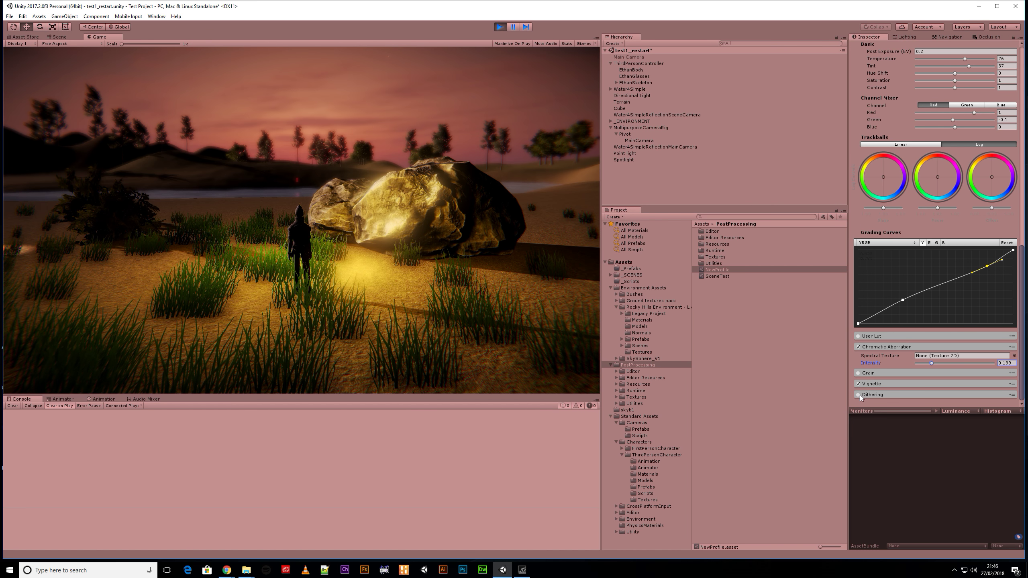
{"action": "left_click", "coordinate": [503, 27]}
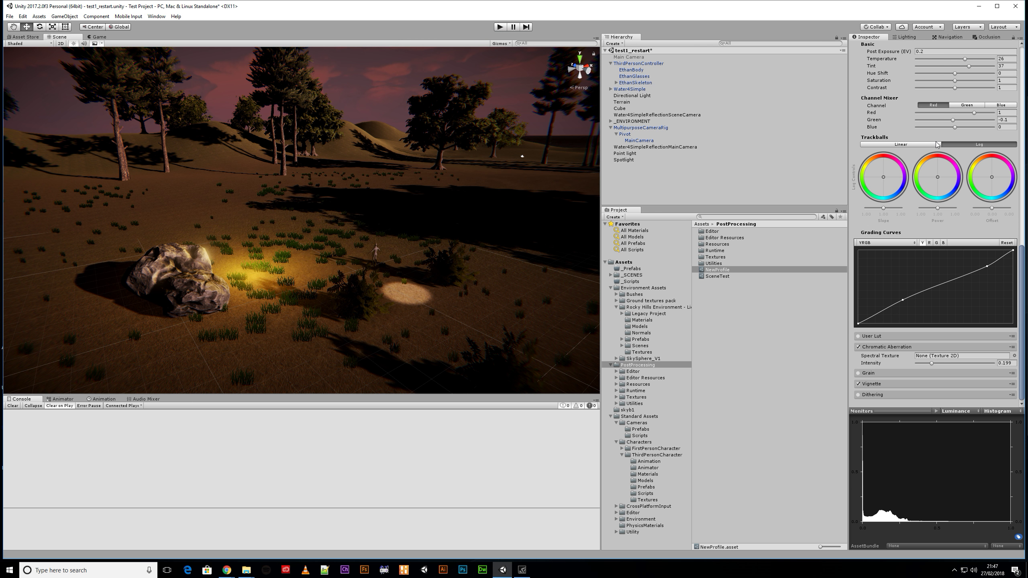
- Set the MainCamera's Rendering Path to Deferred, disable Allow MSAA and enable Allow HDR
{"action": "scroll", "coordinate": [872, 330], "scroll_direction": "up", "scroll_amount": 15}
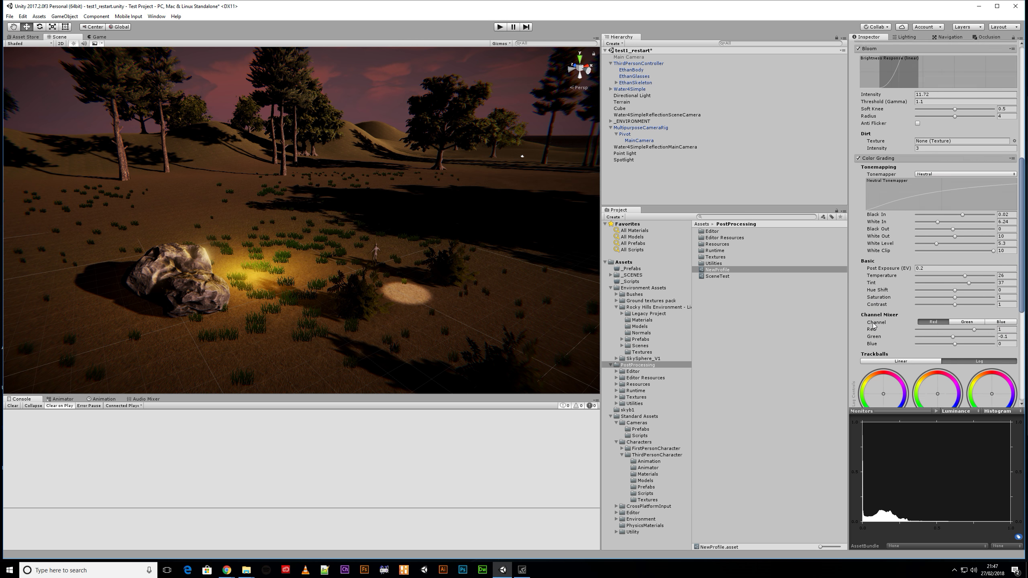
{"action": "scroll", "coordinate": [884, 299], "scroll_direction": "down", "scroll_amount": 15}
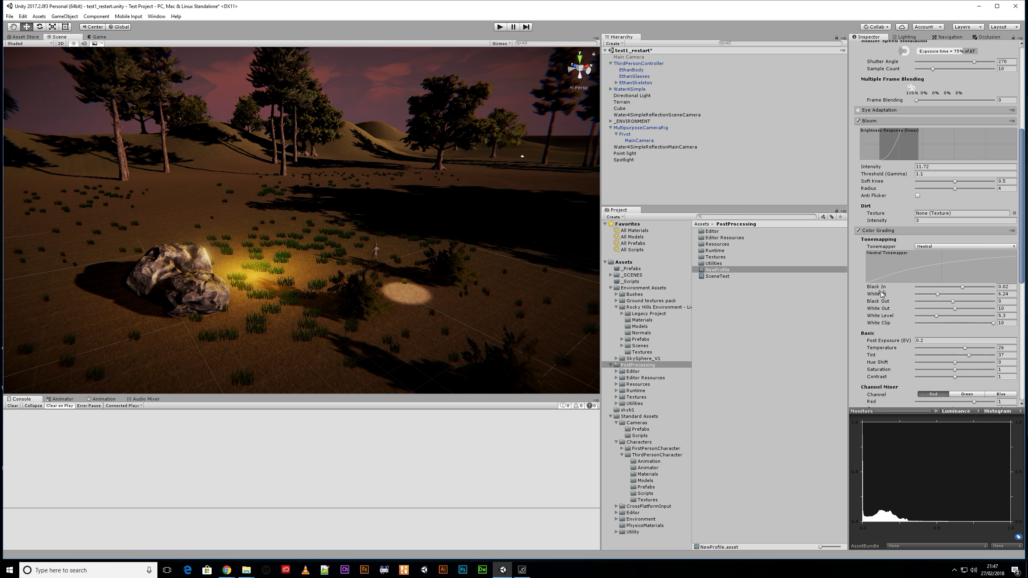
{"action": "scroll", "coordinate": [878, 356], "scroll_direction": "down", "scroll_amount": 2}
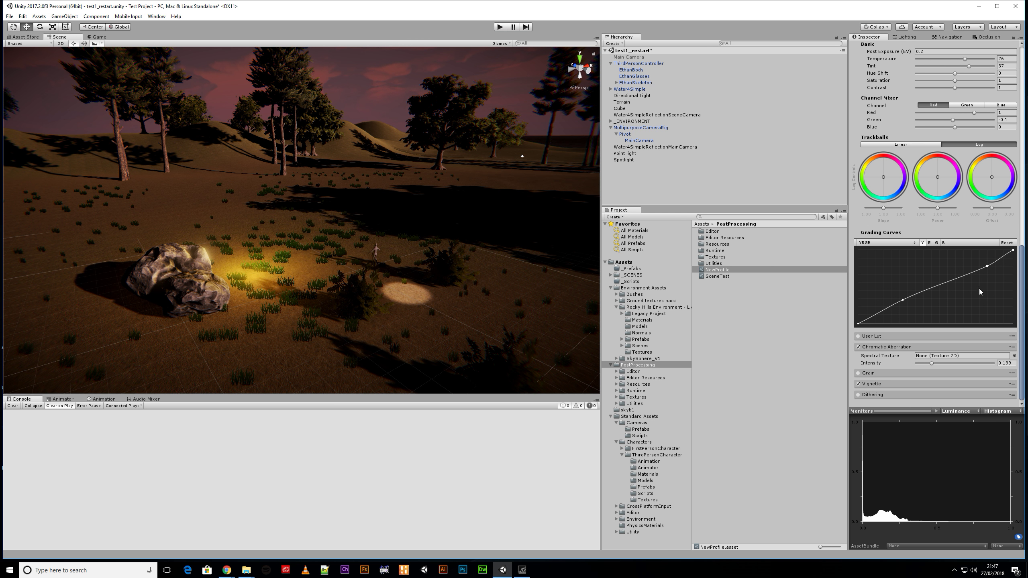
{"action": "left_click_drag", "start_coordinate": [1021, 315], "coordinate": [1022, 115]}
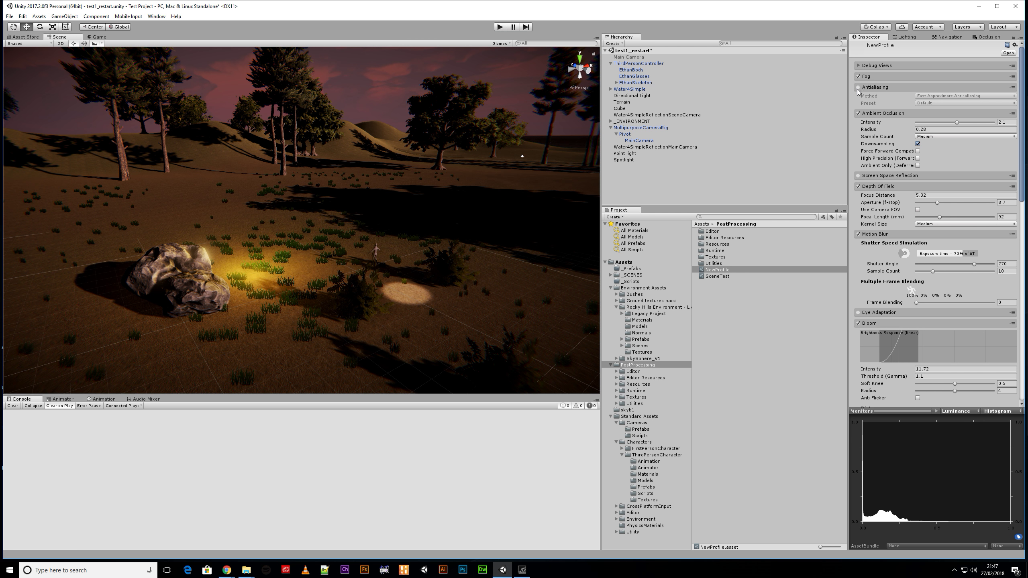
{"action": "left_click", "coordinate": [638, 140]}
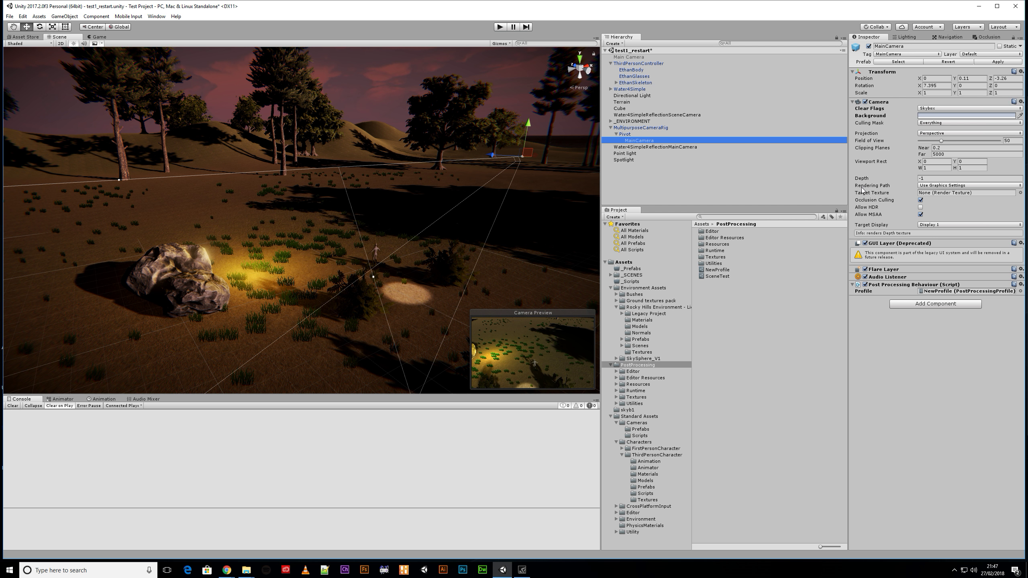
{"action": "left_click", "coordinate": [945, 186]}
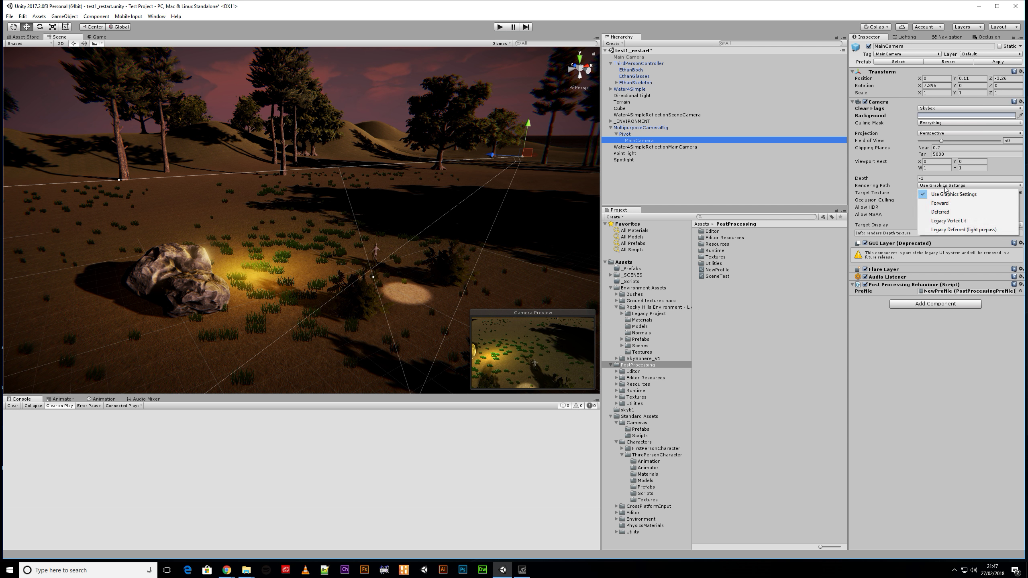
{"action": "left_click", "coordinate": [945, 213]}
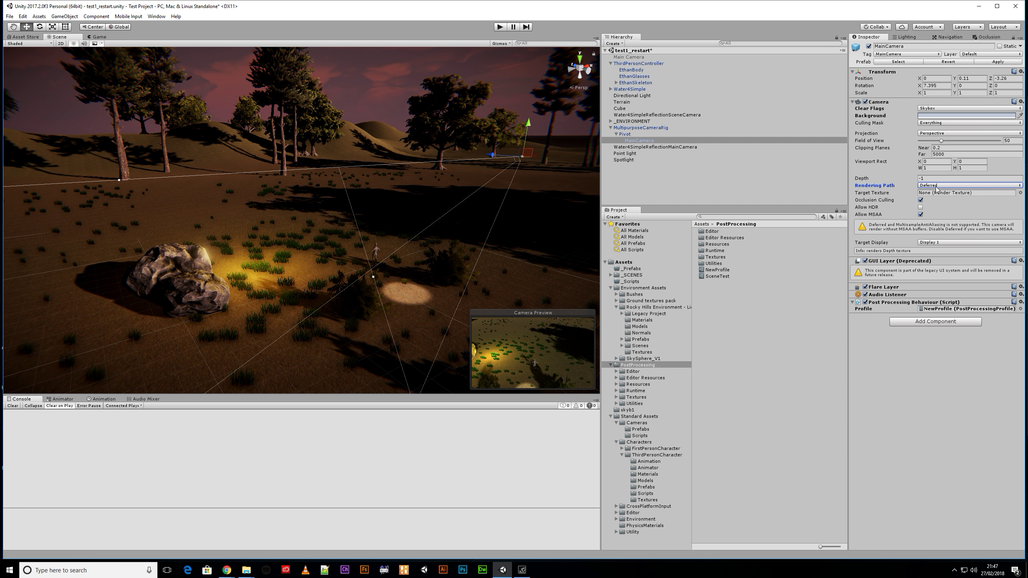
{"action": "left_click", "coordinate": [921, 215]}
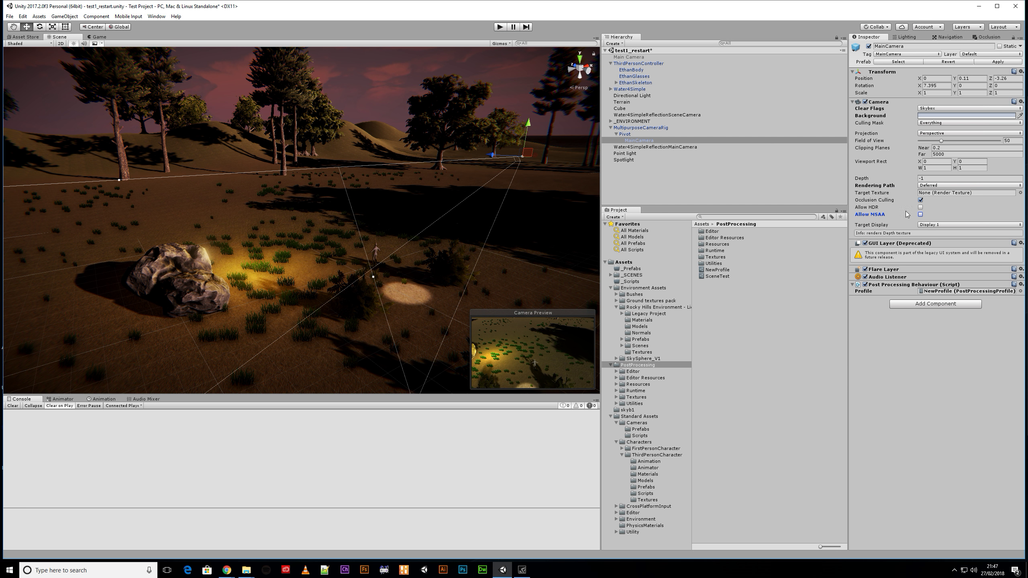
{"action": "left_click", "coordinate": [920, 207]}
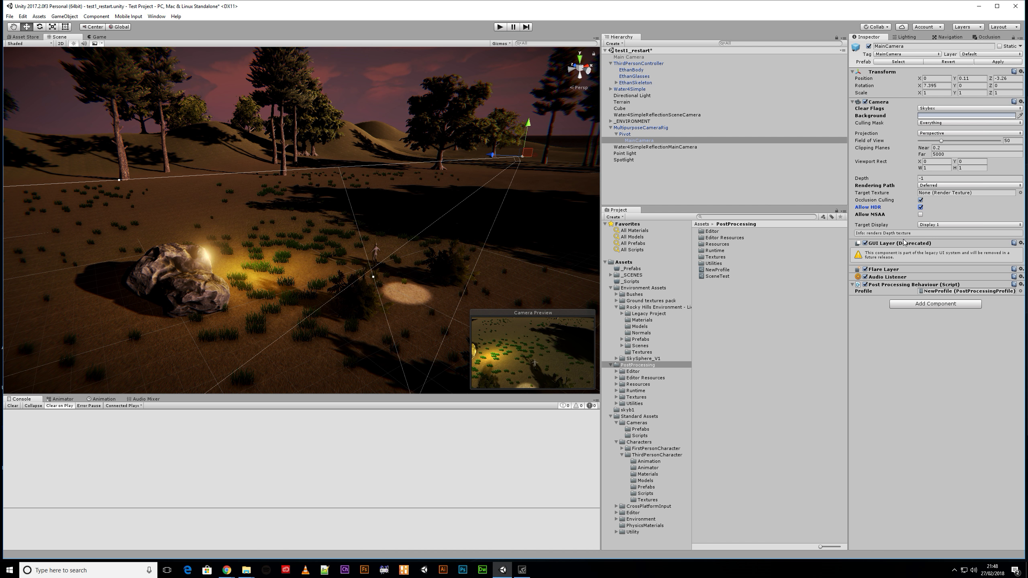
- Enable Antialiasing in the NewProfile post-processing profile and review its remaining effects
{"action": "left_click", "coordinate": [712, 270]}
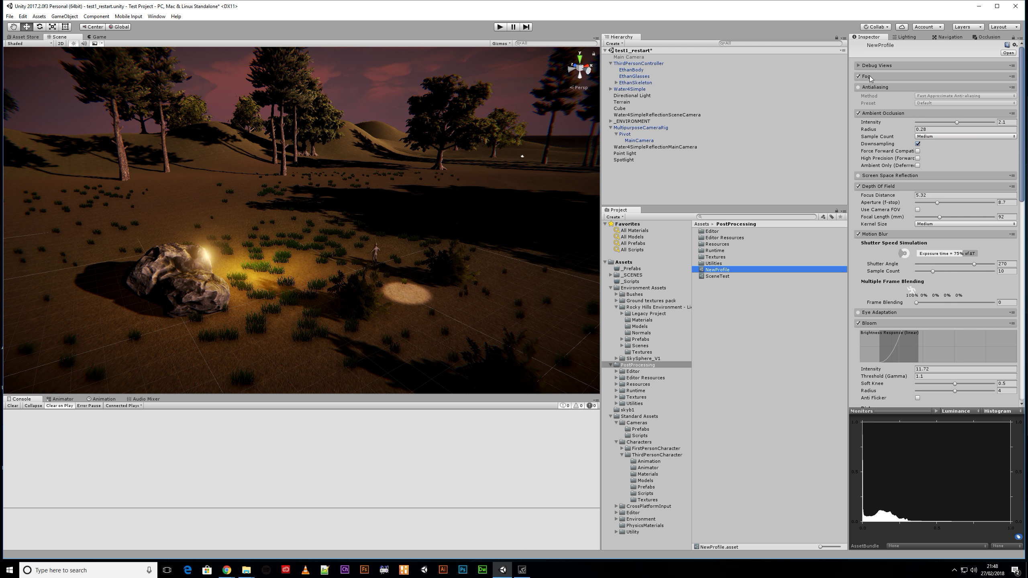
{"action": "left_click", "coordinate": [858, 87]}
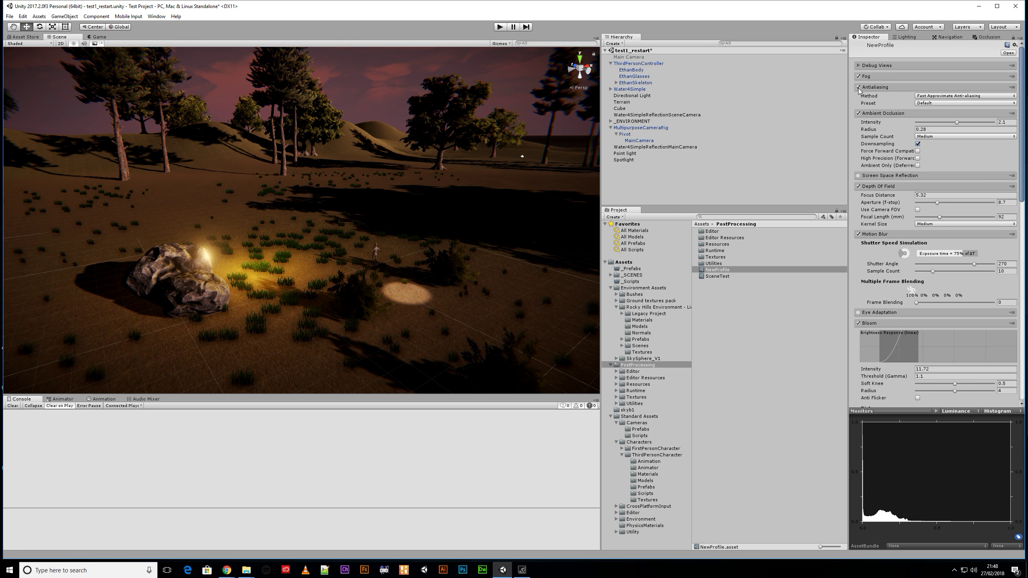
{"action": "scroll", "coordinate": [914, 391], "scroll_direction": "down", "scroll_amount": 15}
{"action": "scroll", "coordinate": [914, 386], "scroll_direction": "down", "scroll_amount": 8}
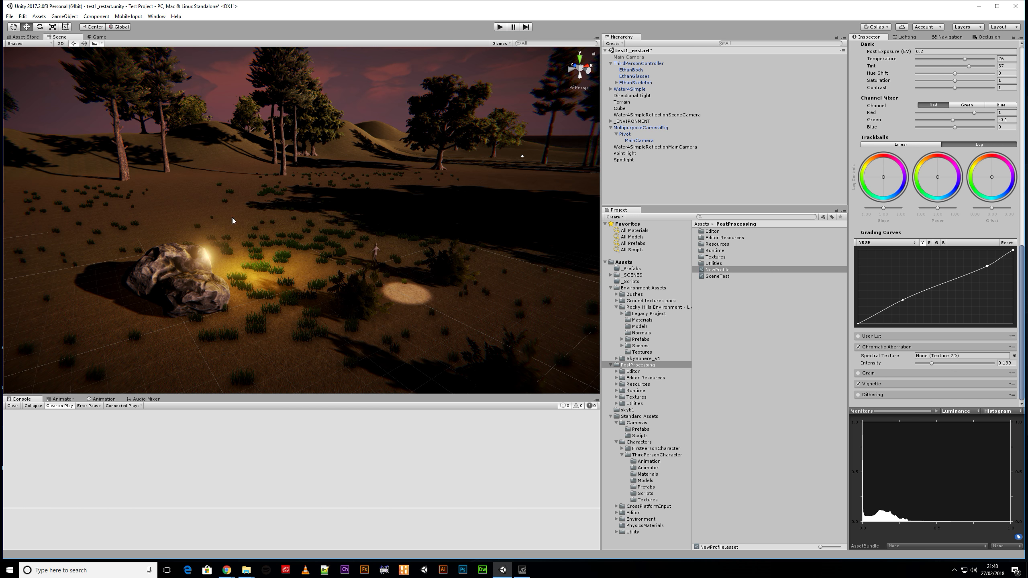
- Play the scene and run the character past the rock and through the spotlight to test the finished effects
{"action": "left_click", "coordinate": [500, 26]}
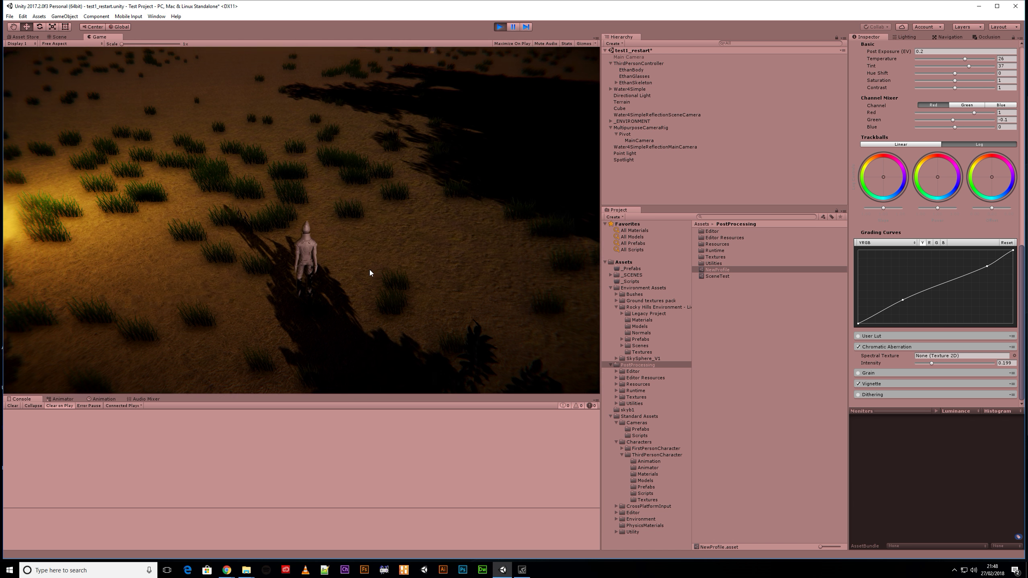
{"action": "key", "text": "a"}
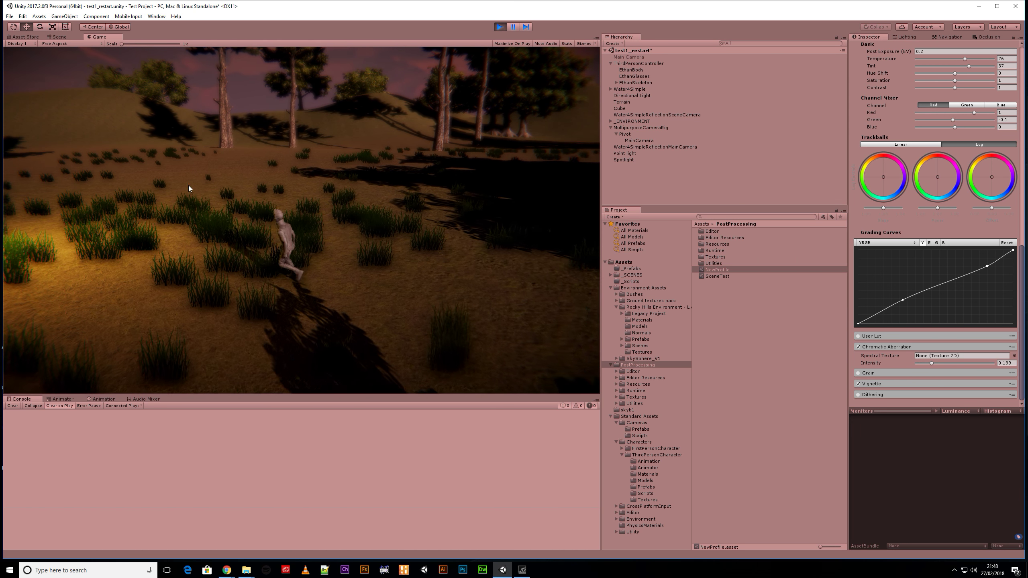
{"action": "key", "text": "s"}
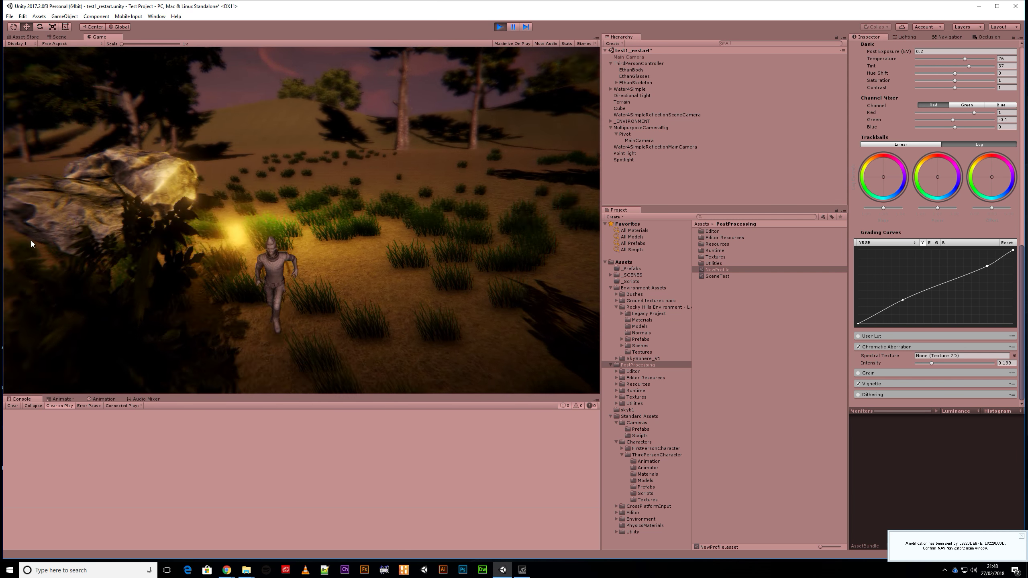
{"action": "key", "text": "w"}
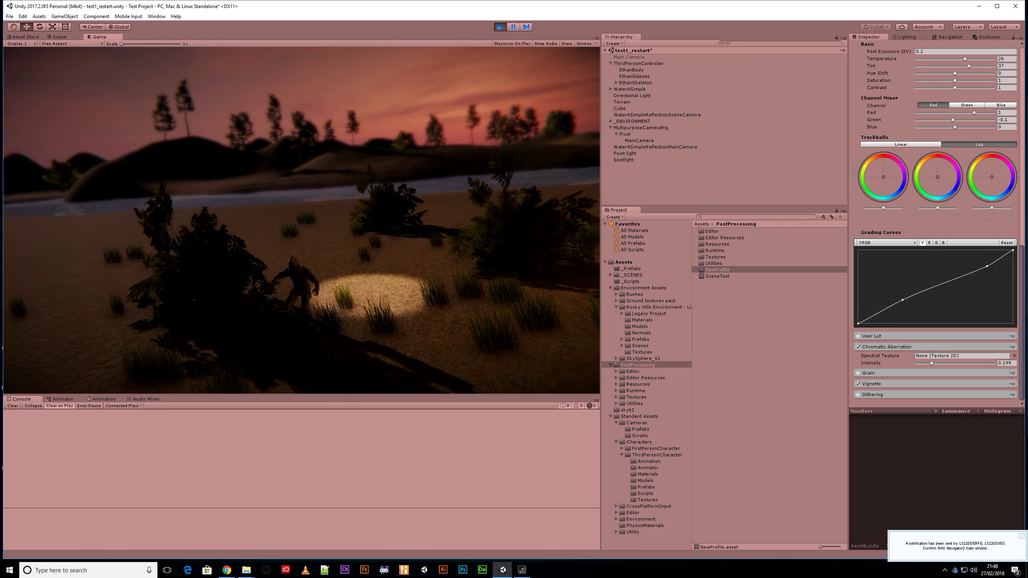
{"action": "key", "text": "a"}
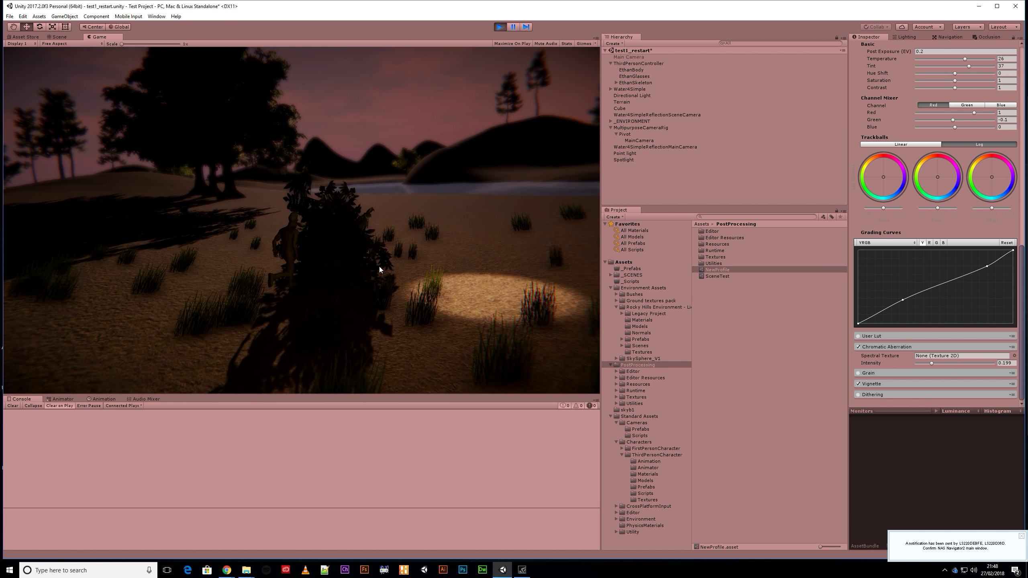
{"action": "key", "text": "d"}
{"action": "key", "text": "w"}
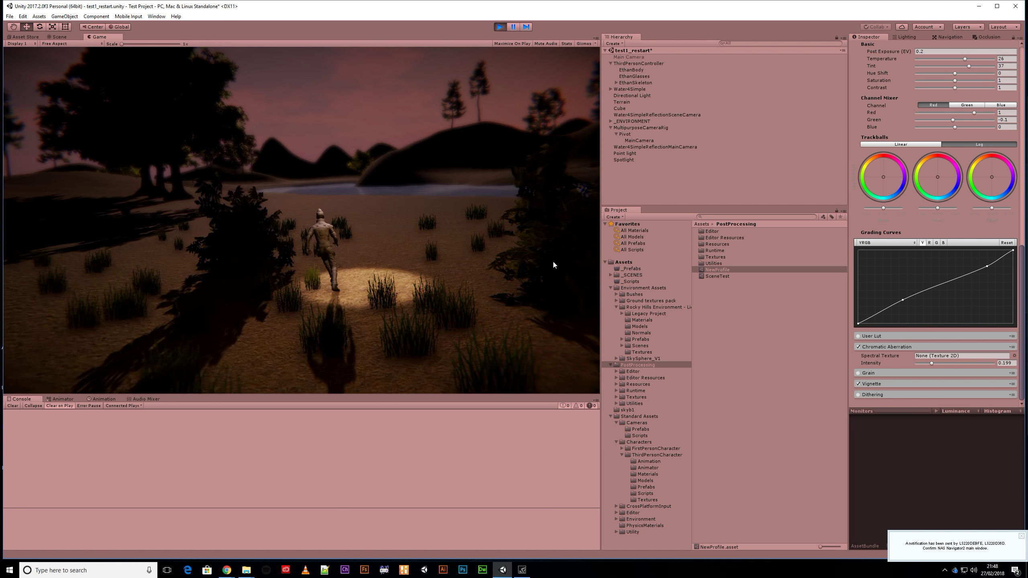
{"action": "key", "text": "s"}
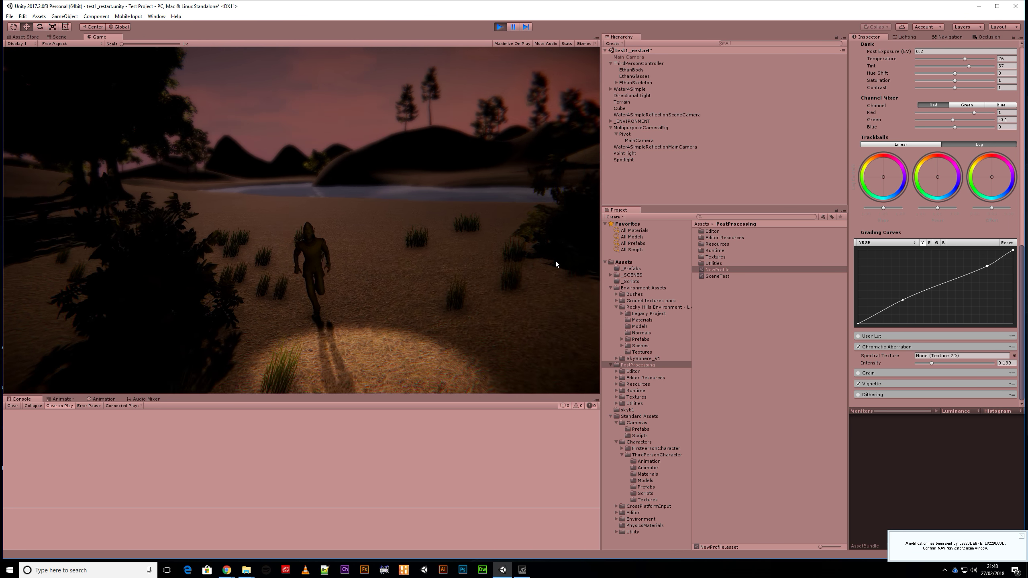
{"action": "key", "text": "d"}
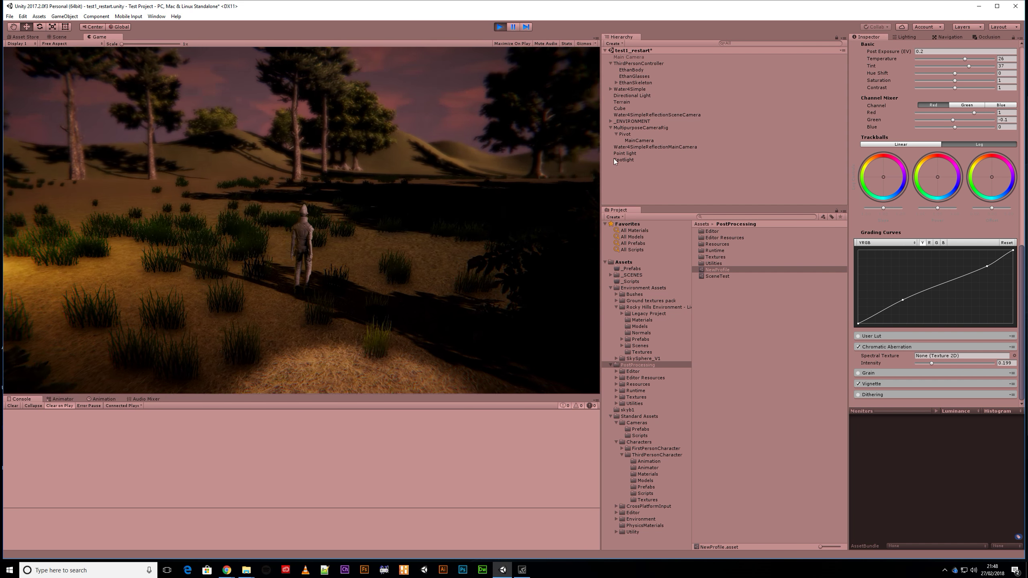
- Stop the game preview and add the AIThirdPersonController prefab from the ThirdPersonCharacter Prefabs folder to the scene hierarchy
{"action": "left_click", "coordinate": [499, 28]}
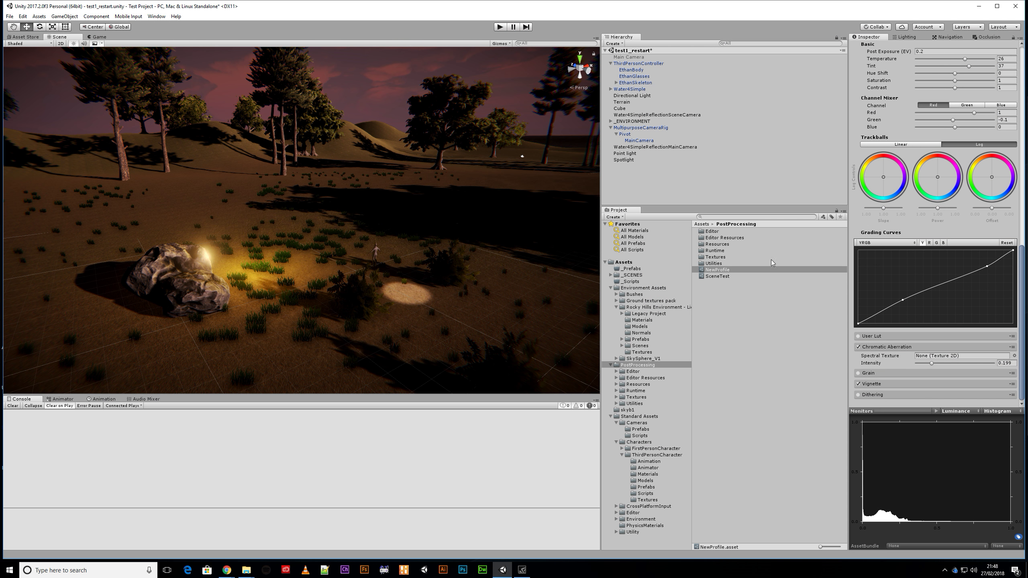
{"action": "left_click", "coordinate": [632, 269]}
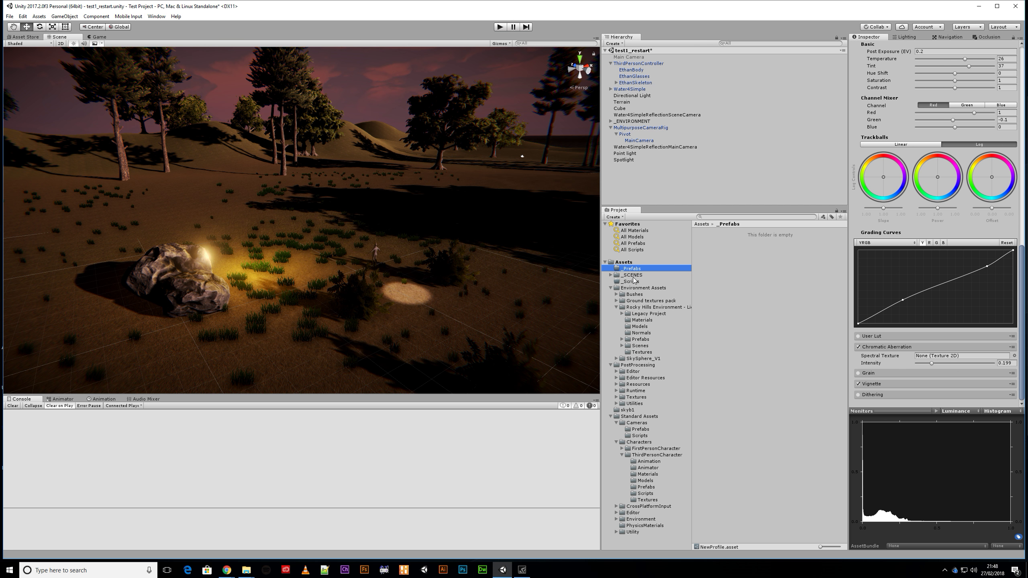
{"action": "left_click", "coordinate": [637, 450]}
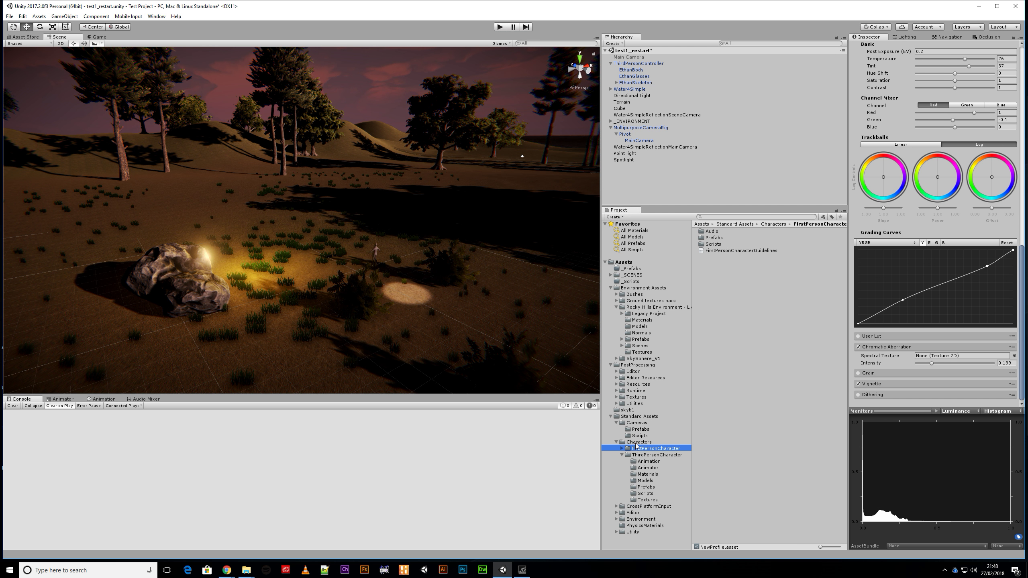
{"action": "left_click", "coordinate": [641, 455]}
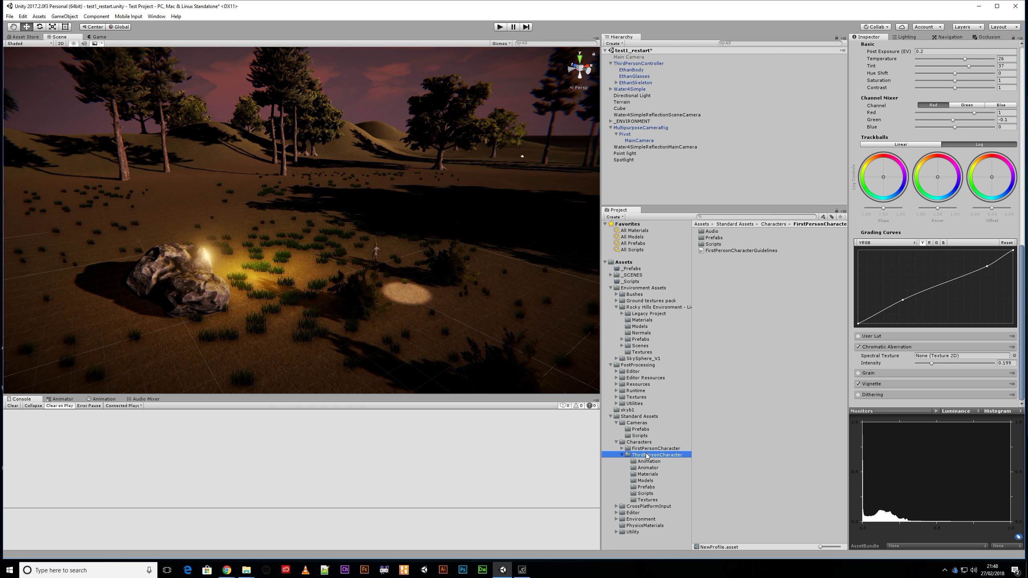
{"action": "left_click", "coordinate": [646, 487]}
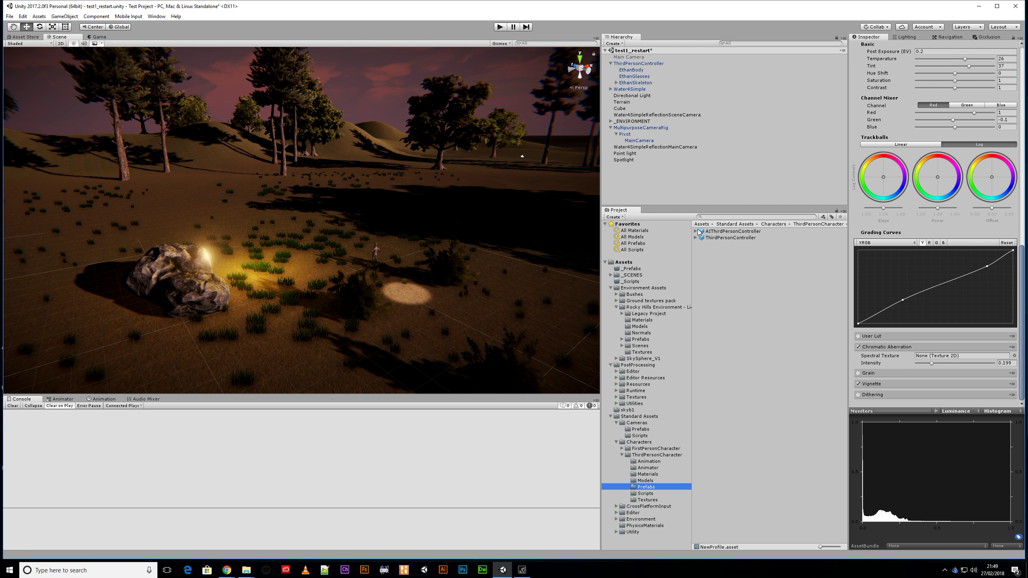
{"action": "left_click", "coordinate": [741, 232]}
{"action": "left_click_drag", "start_coordinate": [742, 234], "coordinate": [623, 197]}
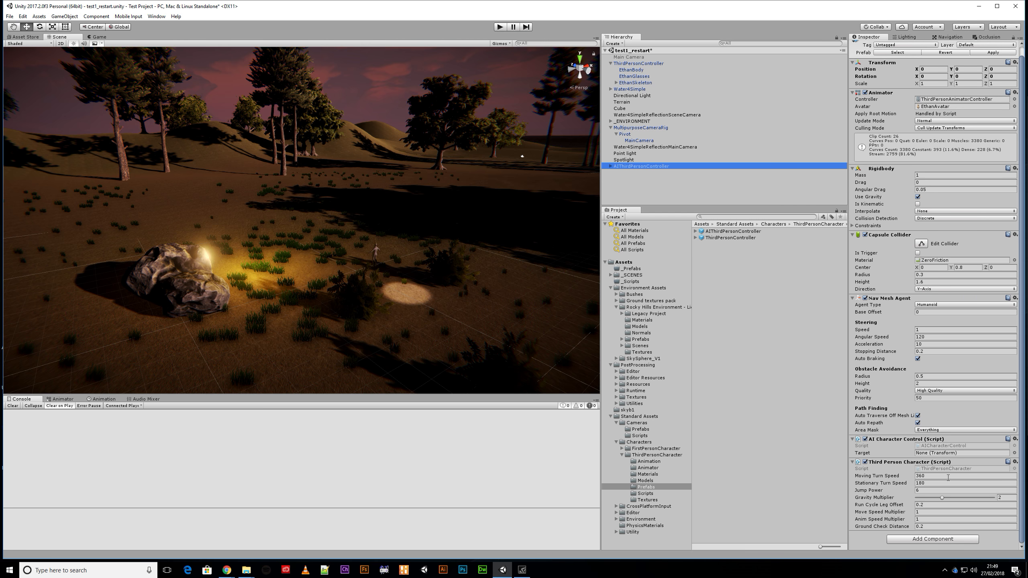
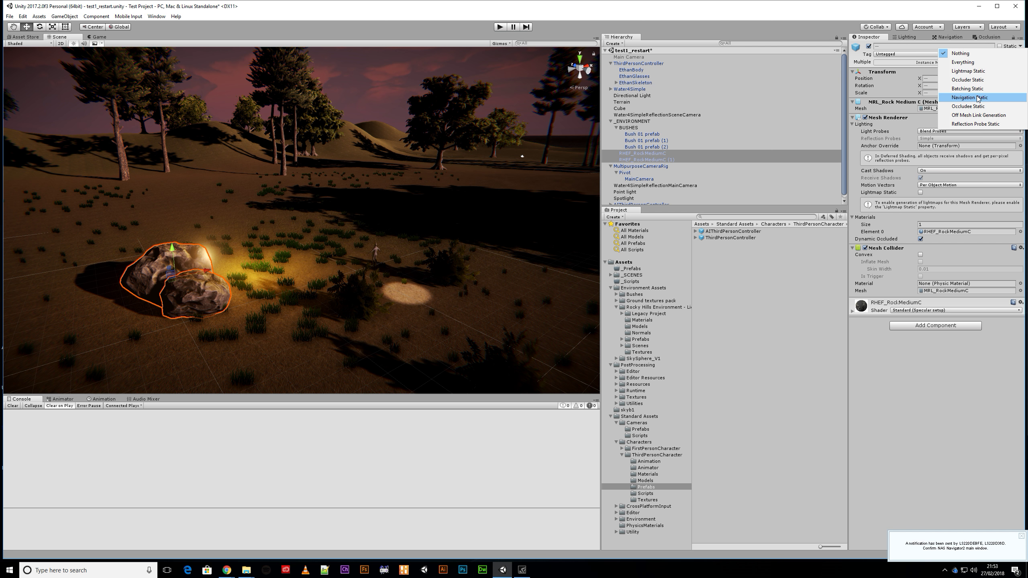
- Mark both RHEF_RockMediumC rocks as fully Static and check that Navigation Static is included
{"action": "left_click", "coordinate": [1000, 46]}
{"action": "left_click", "coordinate": [1000, 46]}
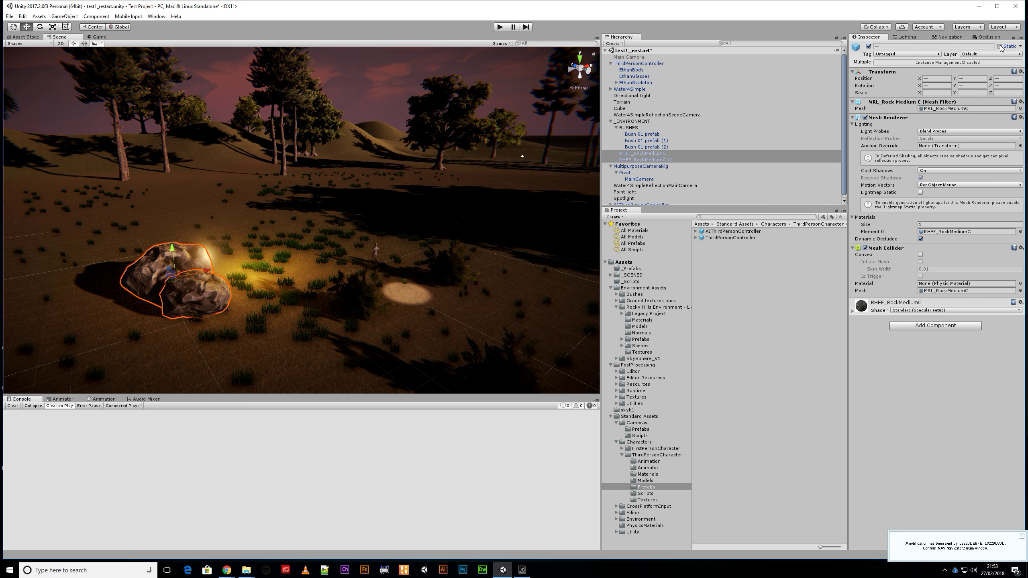
{"action": "left_click", "coordinate": [999, 46]}
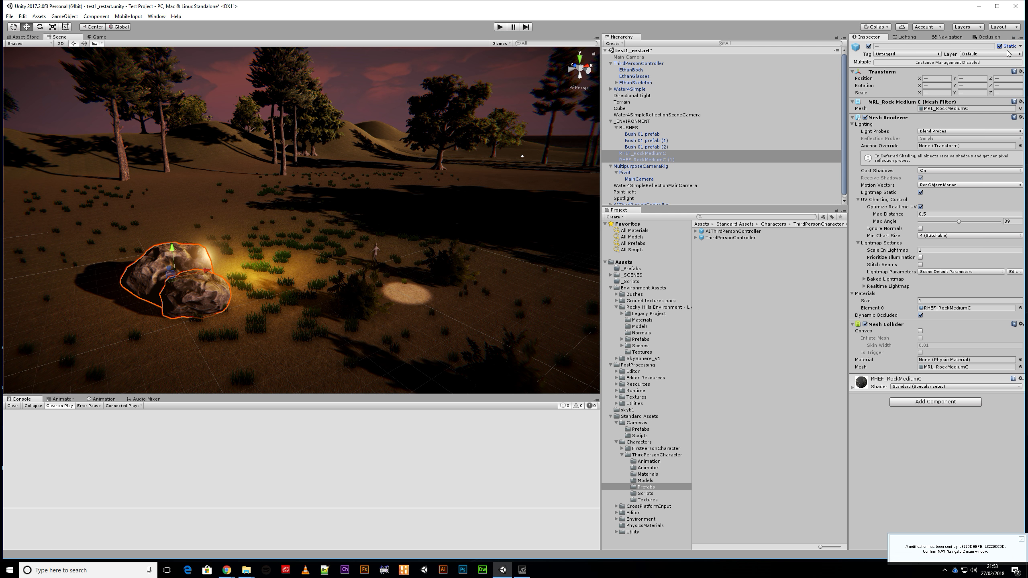
{"action": "left_click", "coordinate": [1020, 46]}
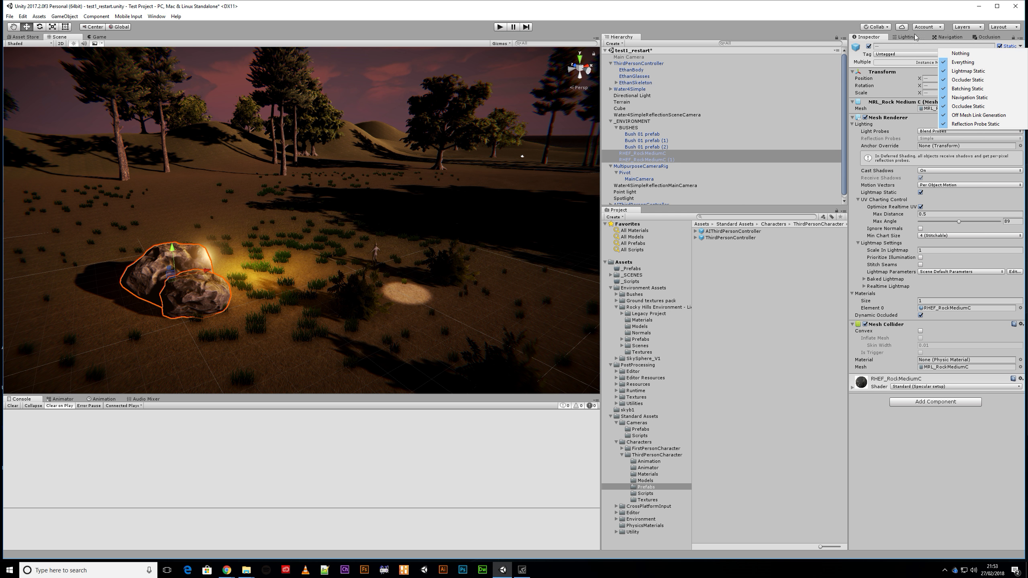
{"action": "left_click", "coordinate": [858, 4]}
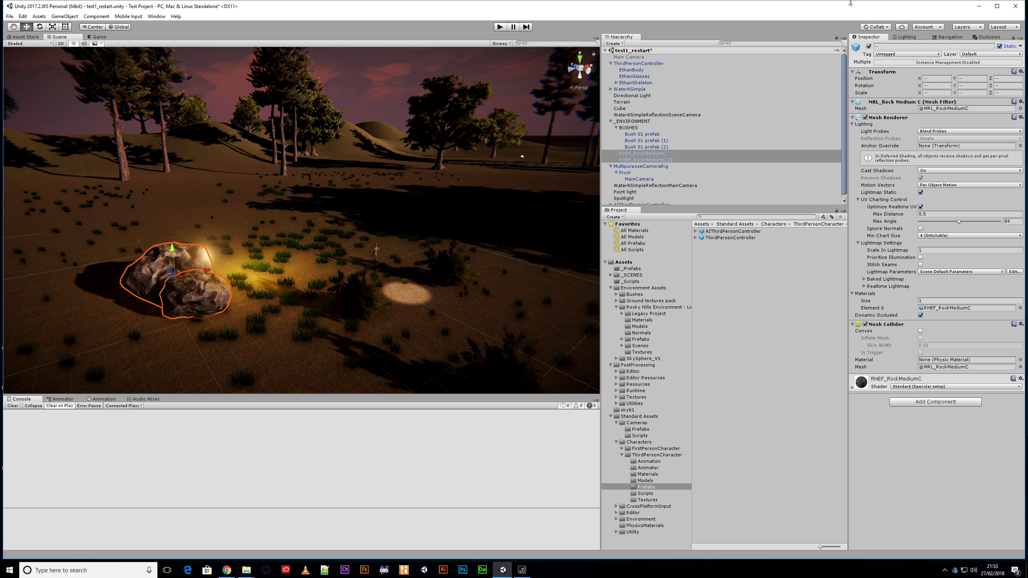
{"action": "left_click", "coordinate": [654, 161]}
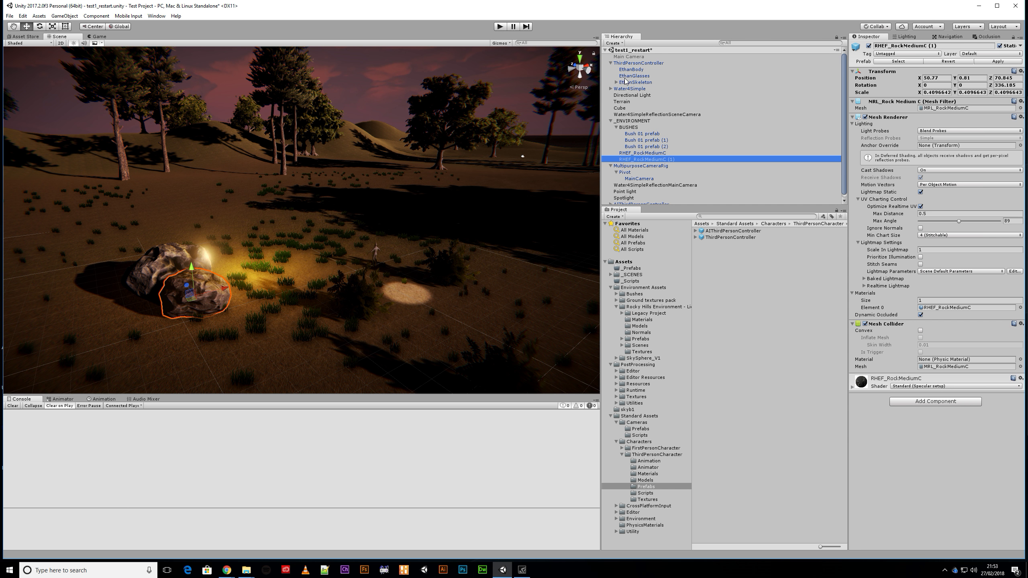
- Collapse ThirdPersonController in the hierarchy and bake the navigation mesh with the existing agent settings
{"action": "left_click", "coordinate": [610, 63]}
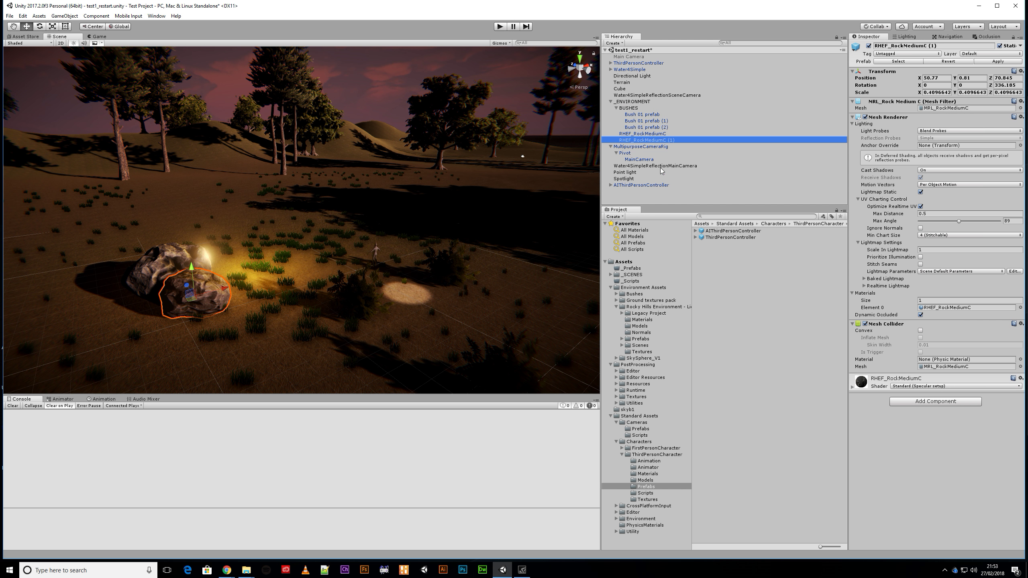
{"action": "left_click", "coordinate": [948, 37]}
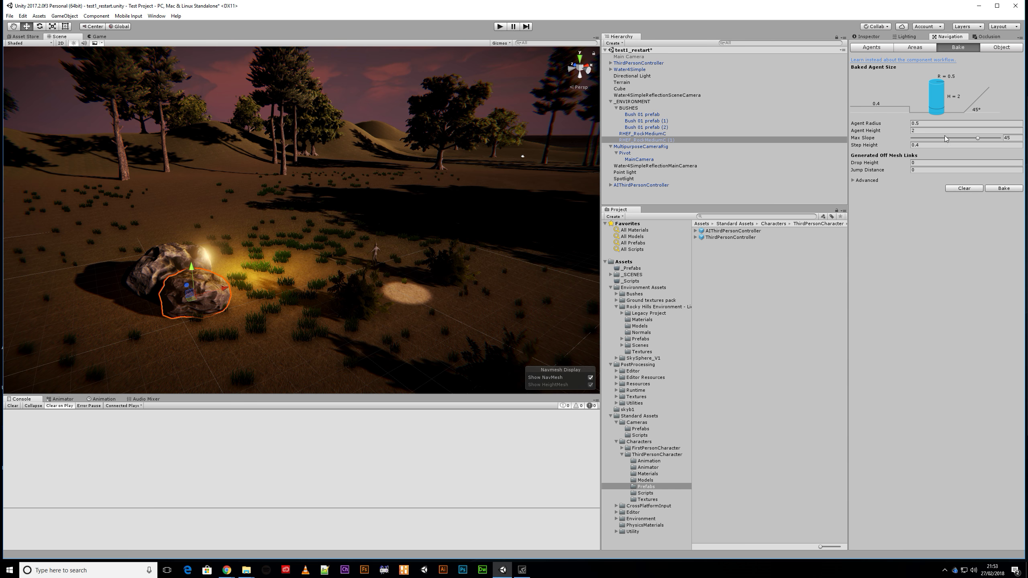
{"action": "left_click", "coordinate": [1003, 188]}
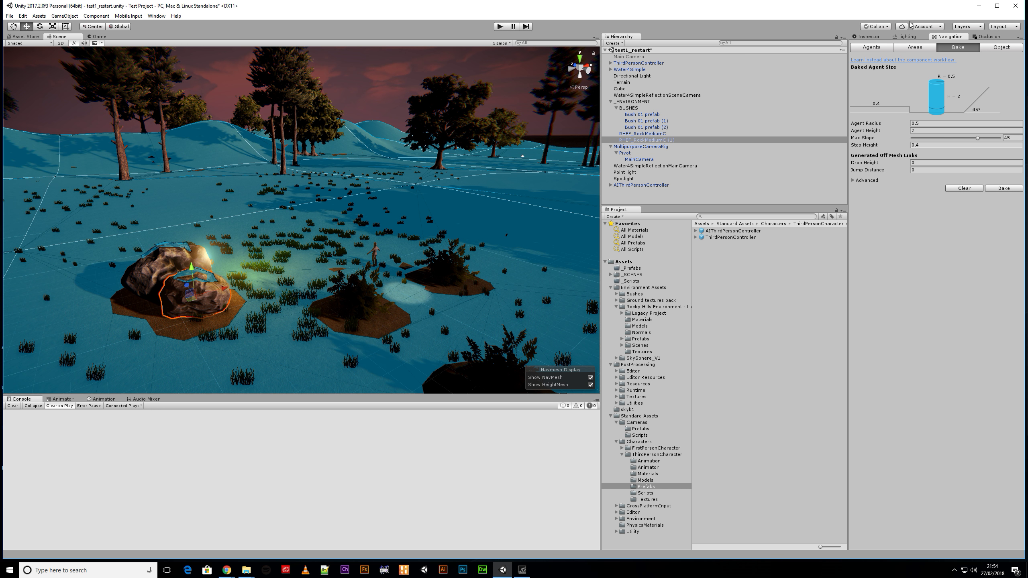
- Remove the Navigation Static flag from both RHEF_RockMediumC rocks and rebake the navigation mesh
{"action": "left_click", "coordinate": [906, 37]}
{"action": "left_click", "coordinate": [948, 36]}
{"action": "left_click", "coordinate": [870, 37]}
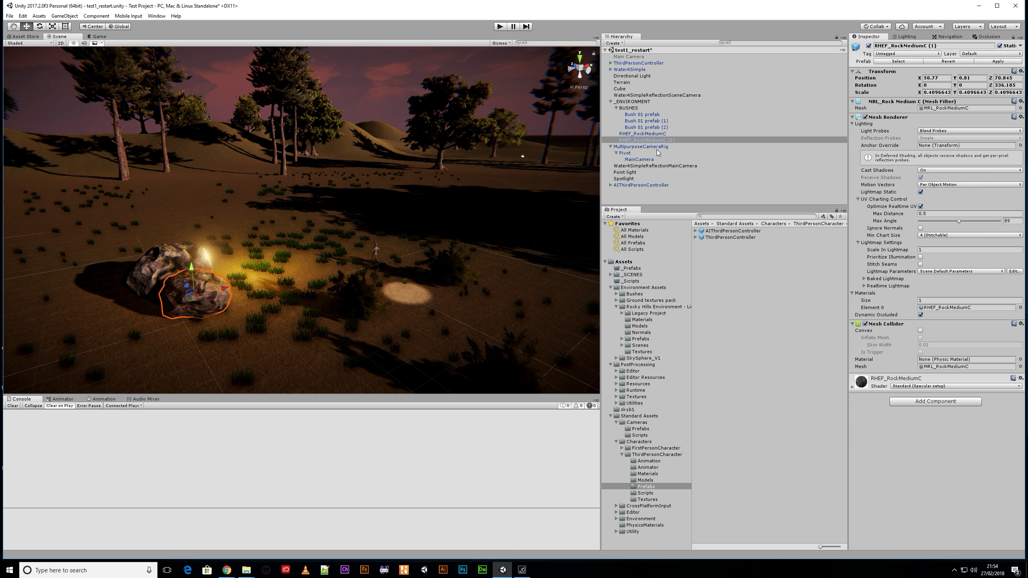
{"action": "left_click", "coordinate": [642, 134], "text": "shift"}
{"action": "left_click", "coordinate": [1021, 46]}
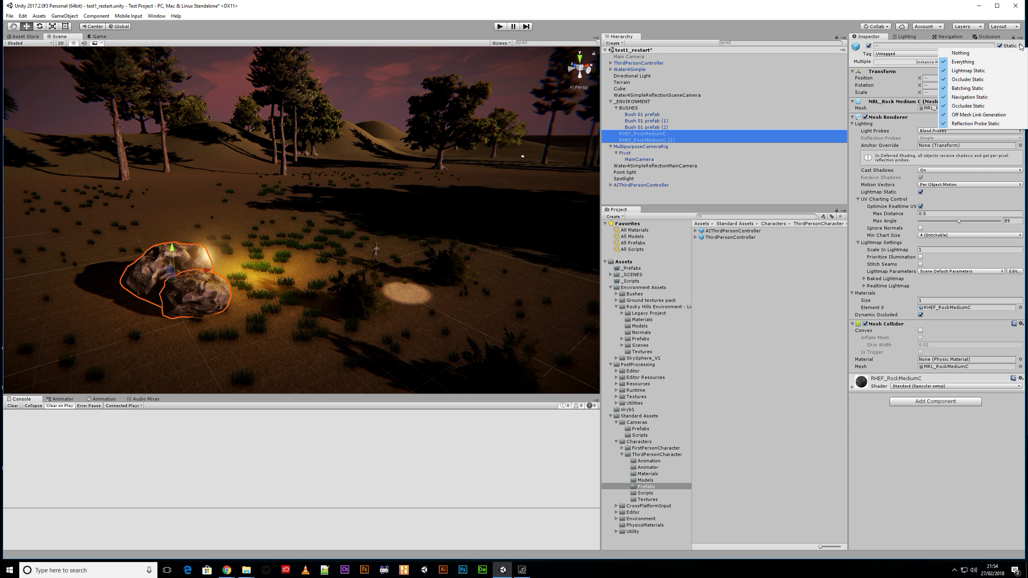
{"action": "left_click", "coordinate": [967, 98]}
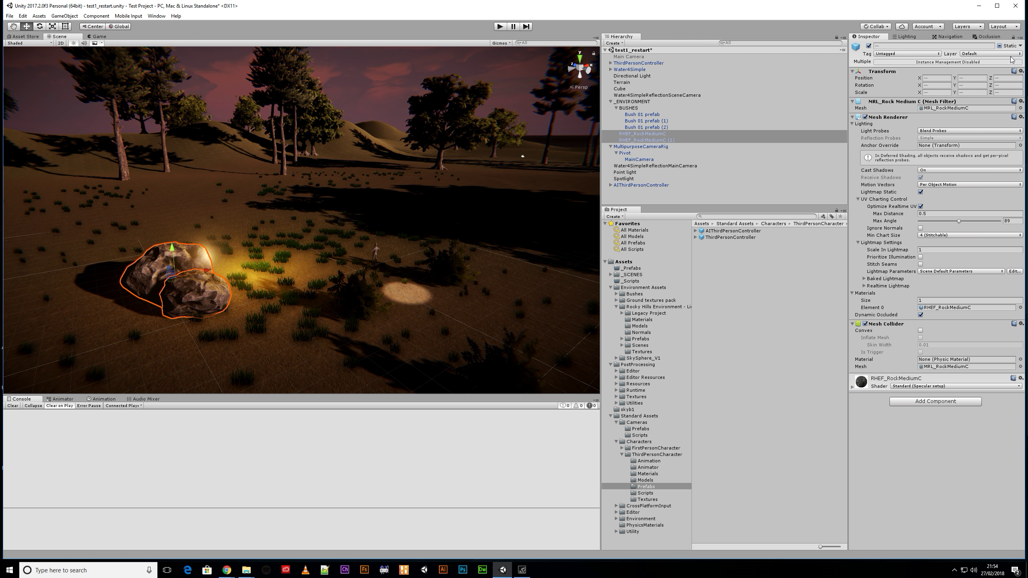
{"action": "left_click", "coordinate": [949, 36]}
{"action": "left_click", "coordinate": [1002, 188]}
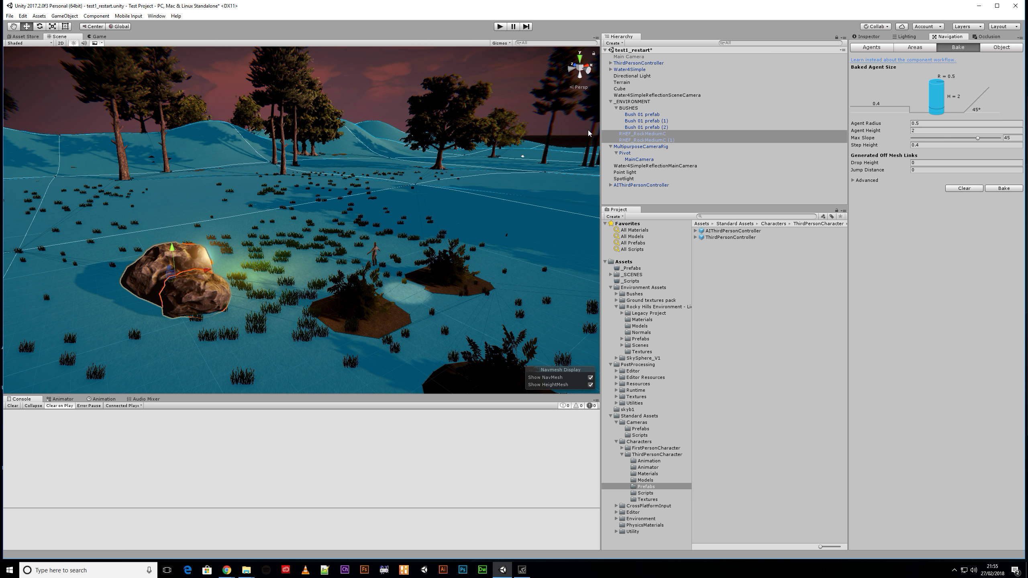
- Turn Navigation Static back on for both rocks, rebake the navigation mesh and inspect it from above
{"action": "left_click", "coordinate": [868, 37]}
{"action": "left_click", "coordinate": [1020, 45]}
{"action": "left_click", "coordinate": [969, 96]}
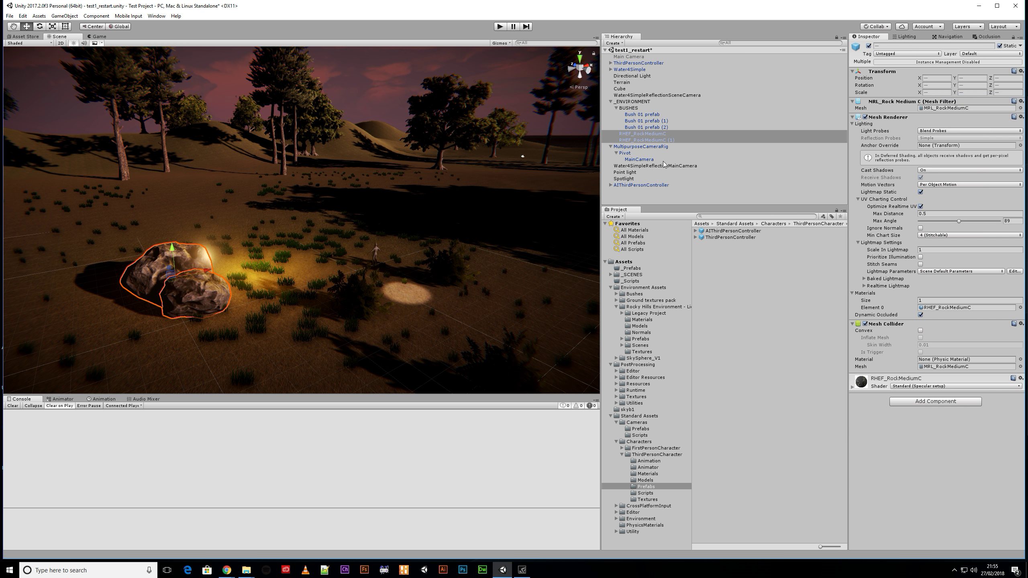
{"action": "left_click", "coordinate": [954, 38]}
{"action": "left_click", "coordinate": [997, 188]}
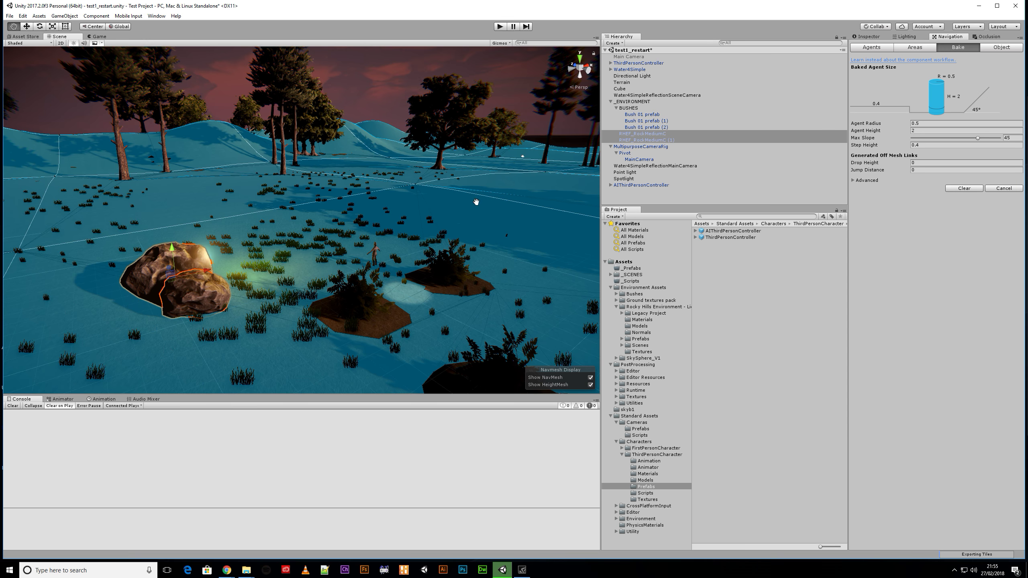
{"action": "middle_click_drag", "start_coordinate": [475, 199], "coordinate": [413, 195]}
{"action": "right_click_drag", "start_coordinate": [412, 195], "coordinate": [337, 293]}
{"action": "middle_click_drag", "start_coordinate": [391, 100], "coordinate": [279, 232]}
{"action": "scroll", "coordinate": [301, 236], "scroll_direction": "down", "scroll_amount": 10}
{"action": "scroll", "coordinate": [303, 241], "scroll_direction": "down", "scroll_amount": 5}
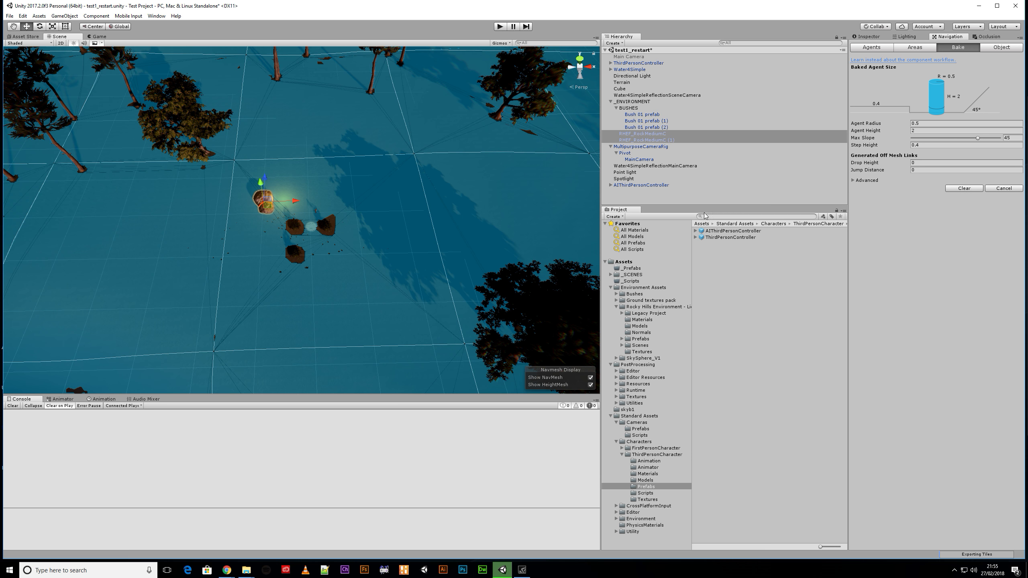
- Set the AI Character Control Target of AIThirdPersonController to the ThirdPersonController object
{"action": "left_click", "coordinate": [631, 186]}
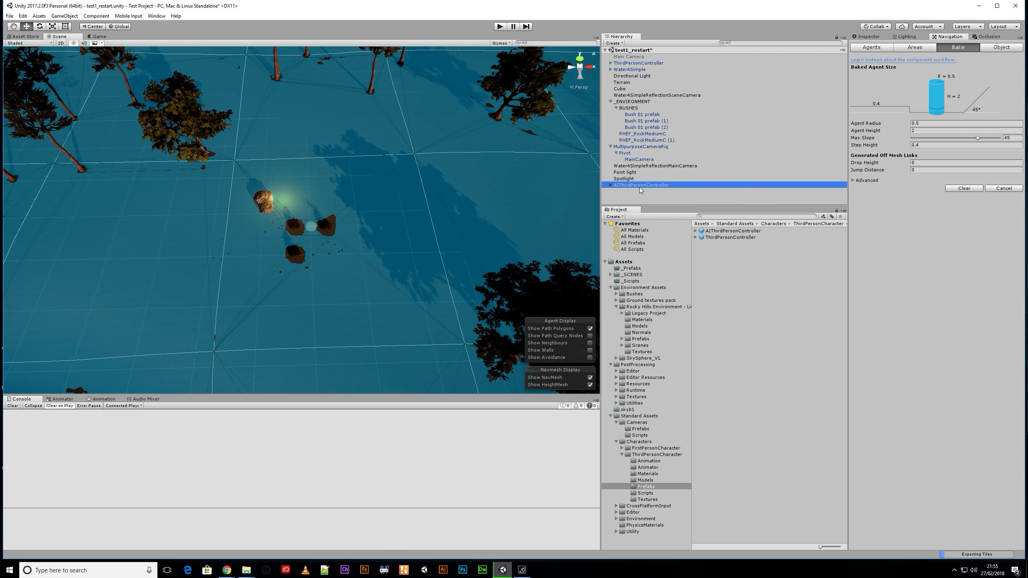
{"action": "left_click", "coordinate": [869, 37]}
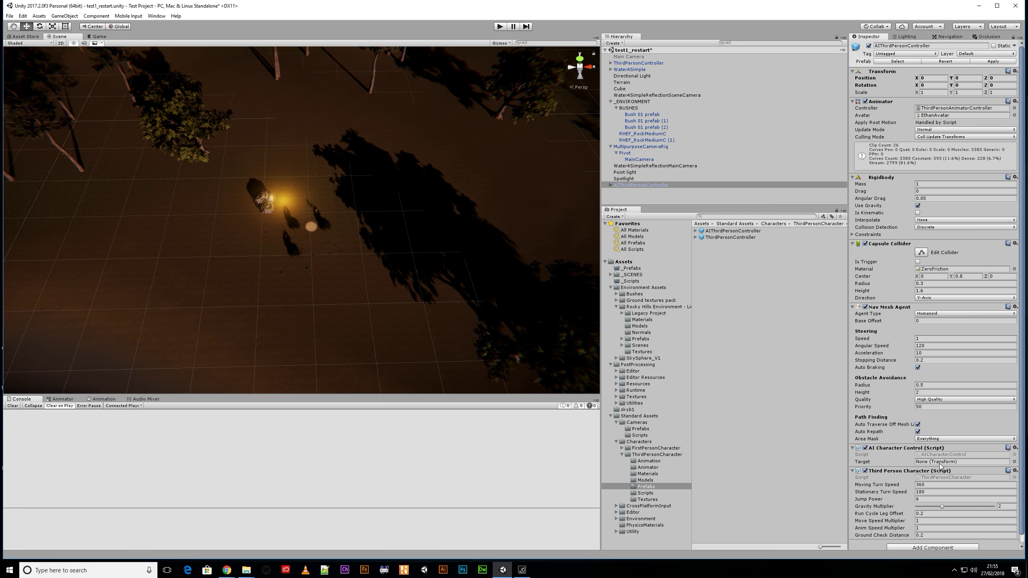
{"action": "right_click_drag", "start_coordinate": [466, 259], "coordinate": [461, 199]}
{"action": "middle_click_drag", "start_coordinate": [438, 279], "coordinate": [434, 154]}
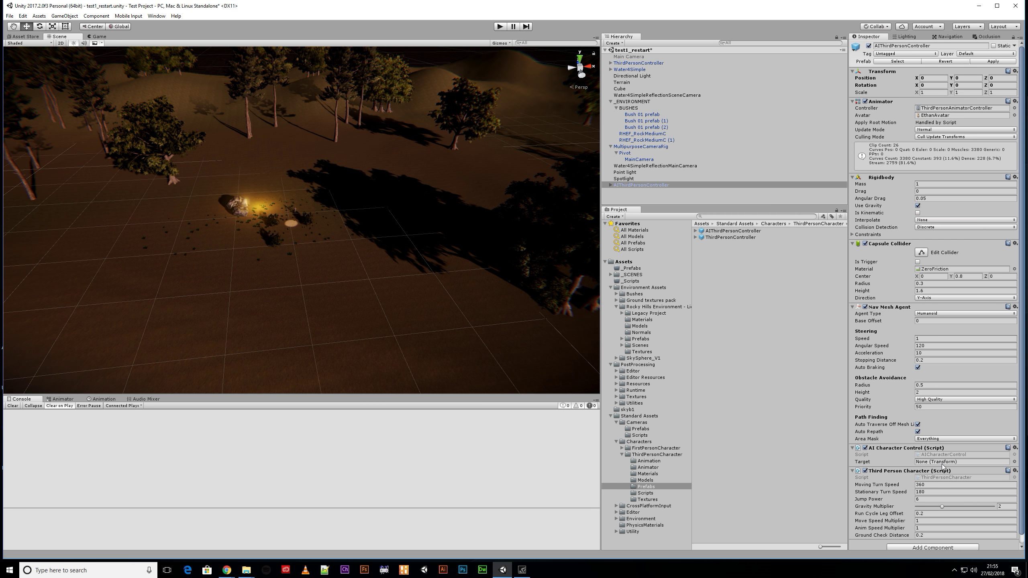
{"action": "left_click", "coordinate": [951, 37]}
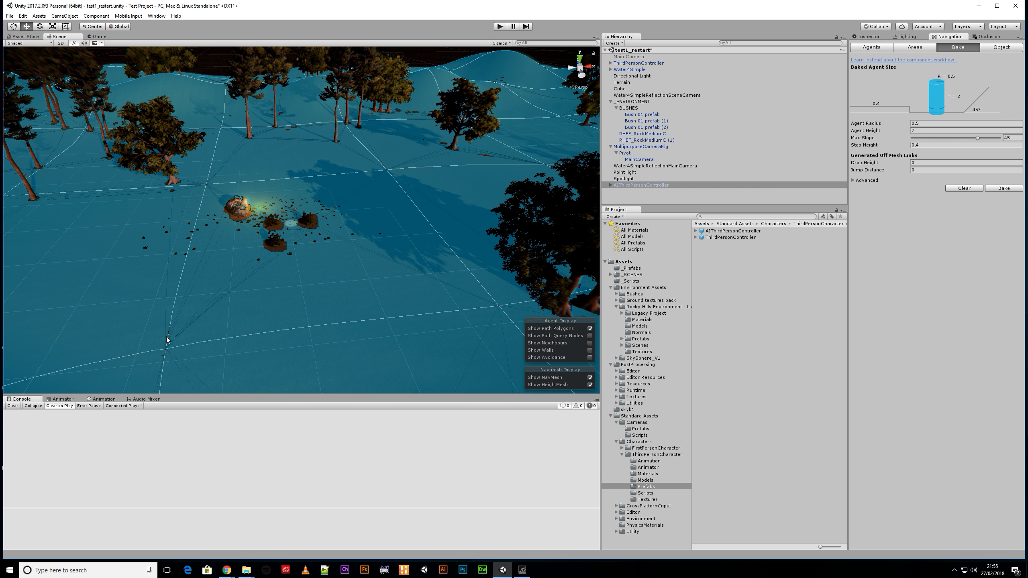
{"action": "left_click", "coordinate": [866, 37]}
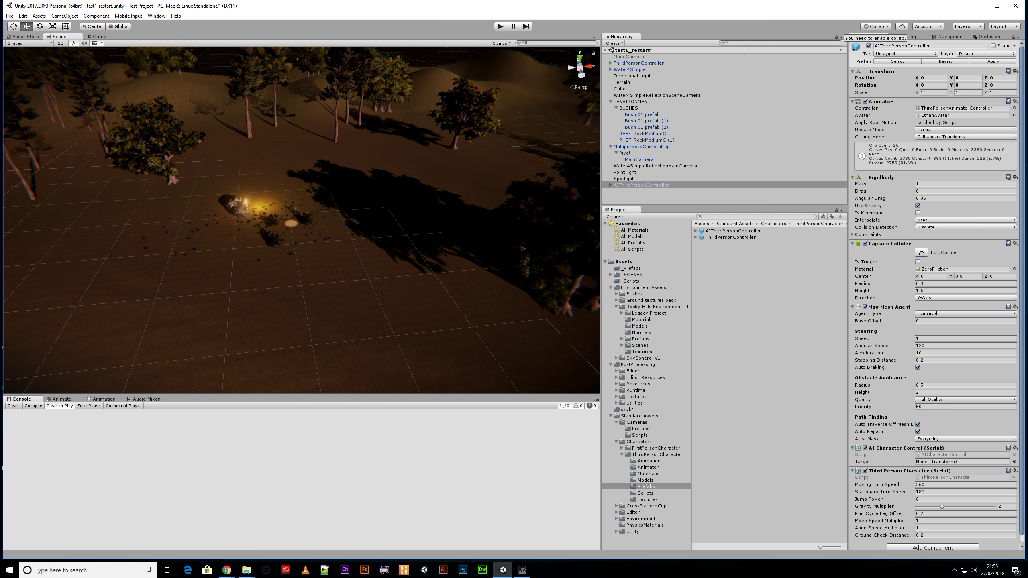
{"action": "left_click_drag", "start_coordinate": [639, 62], "coordinate": [957, 465]}
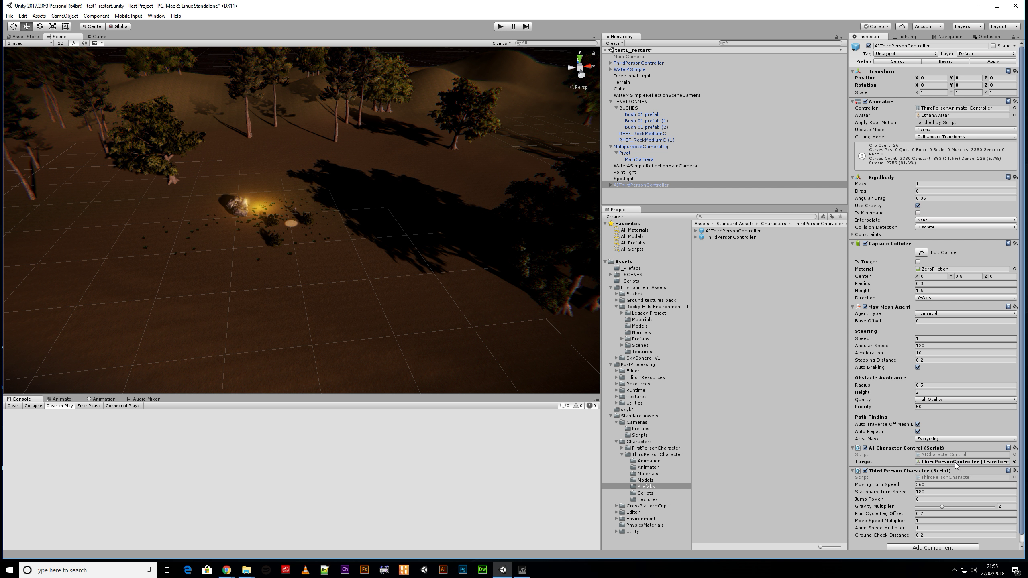
- Play the scene, locate the running AIThirdPersonController in the Scene view to check its movement, and stop the preview
{"action": "left_click", "coordinate": [496, 29]}
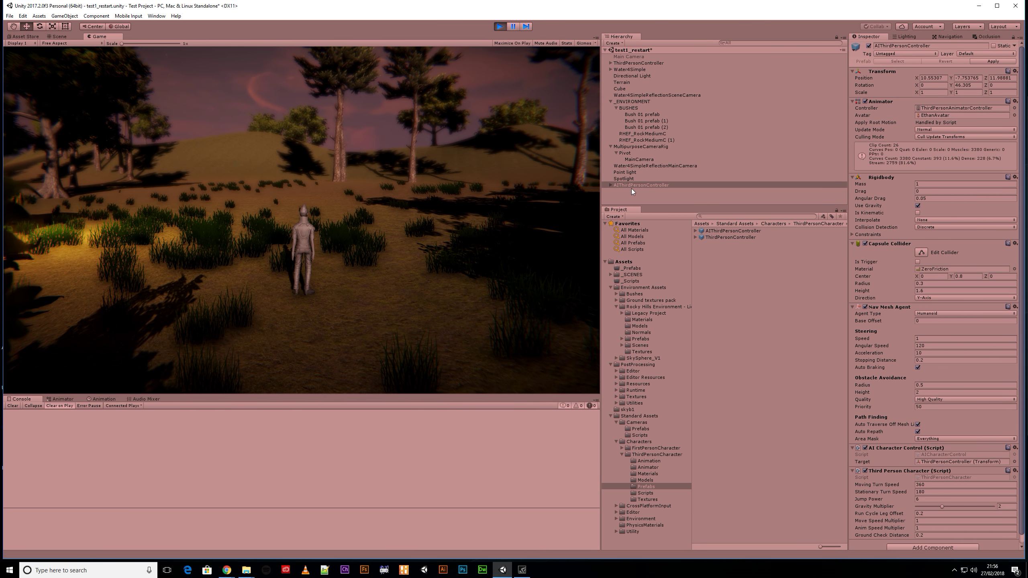
{"action": "left_click", "coordinate": [630, 186]}
{"action": "key", "text": "f"}
{"action": "left_click", "coordinate": [59, 36]}
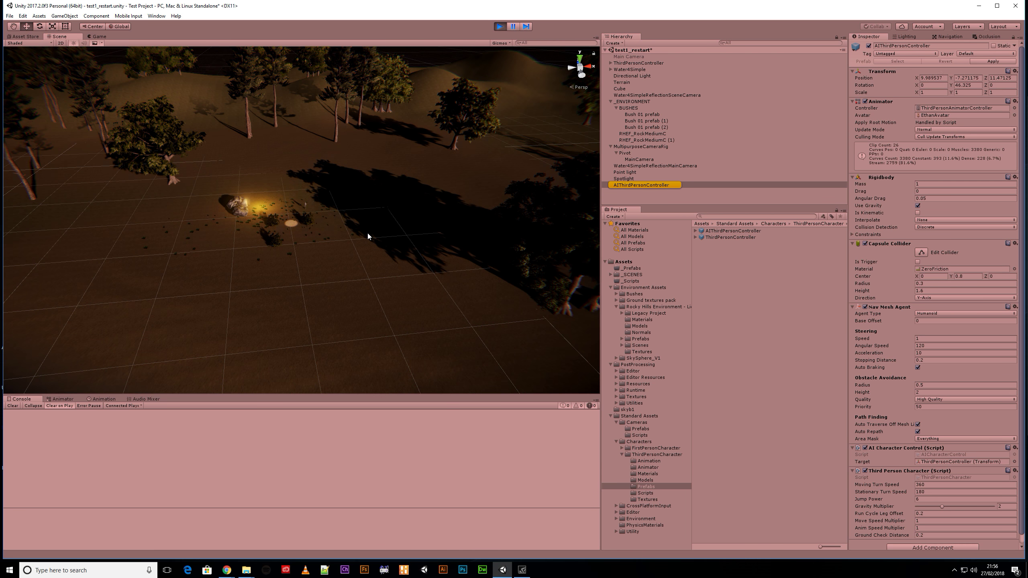
{"action": "key", "text": "f"}
{"action": "right_click_drag", "start_coordinate": [364, 232], "coordinate": [297, 183]}
{"action": "middle_click_drag", "start_coordinate": [486, 282], "coordinate": [458, 270]}
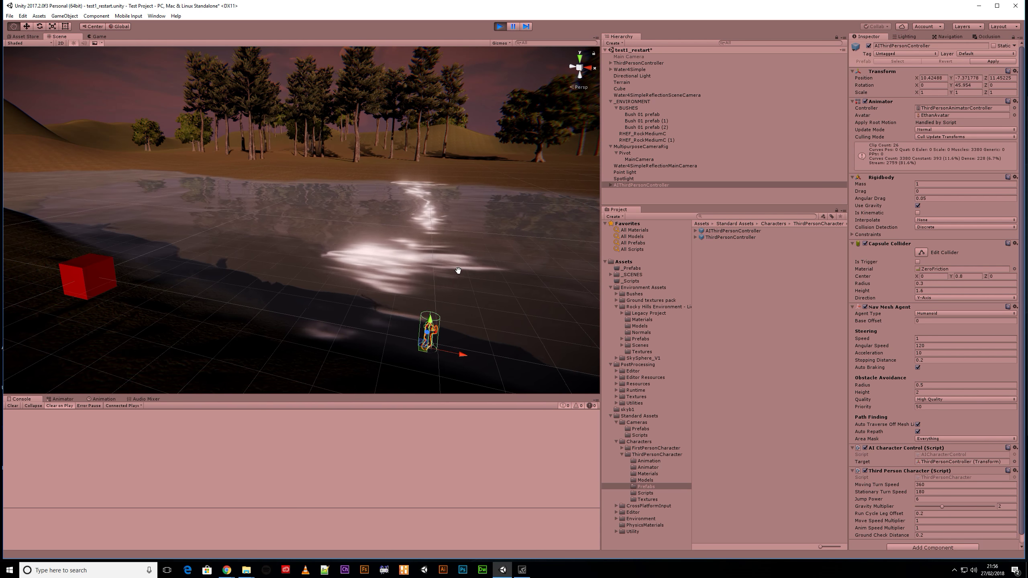
{"action": "left_click", "coordinate": [500, 27]}
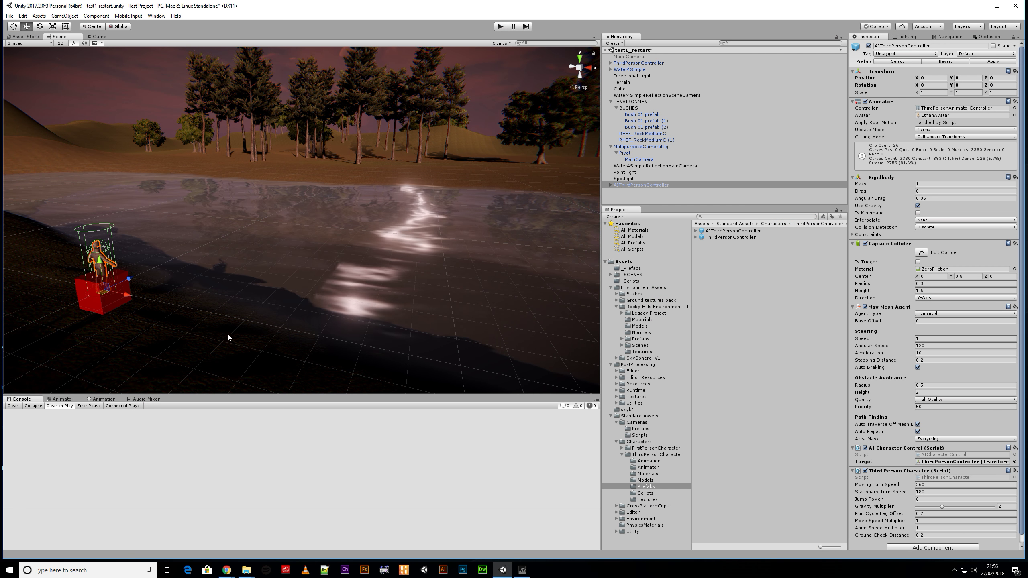
- Move AIThirdPersonController away from the origin across the terrain to about X 84.8, Y -10, Z 78.6
{"action": "middle_click_drag", "start_coordinate": [116, 255], "coordinate": [476, 280]}
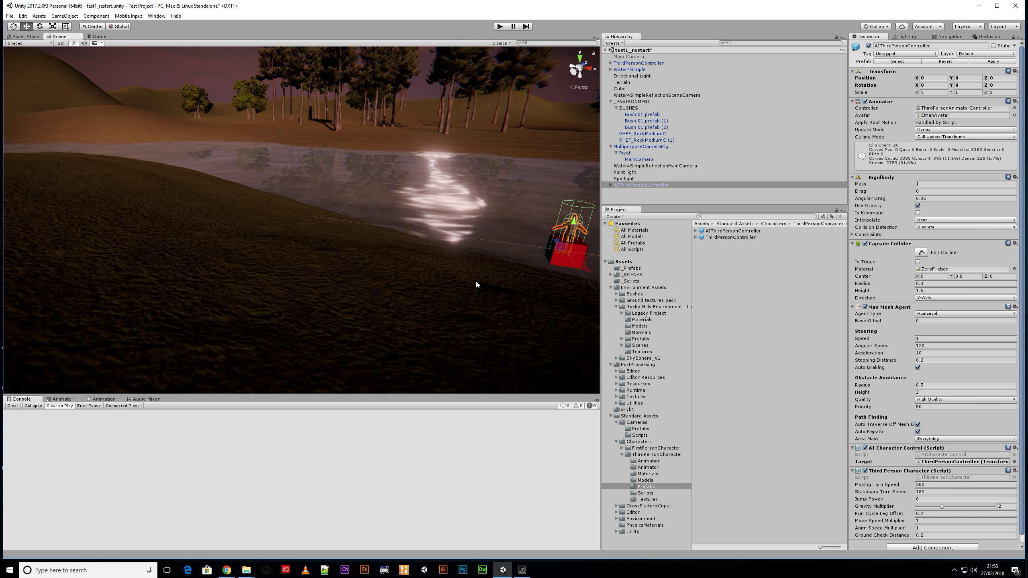
{"action": "scroll", "coordinate": [477, 278], "scroll_direction": "down", "scroll_amount": 10}
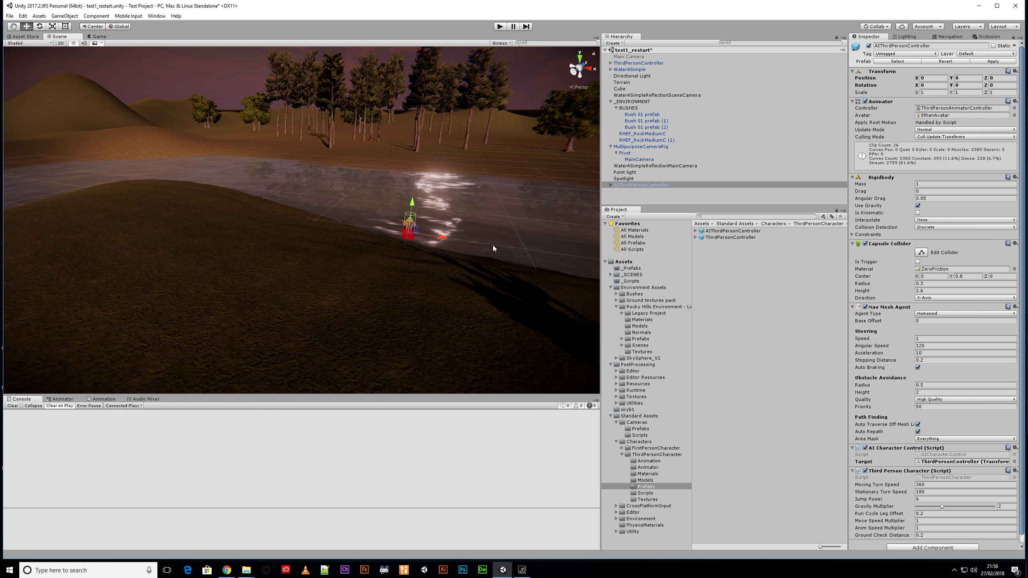
{"action": "right_click_drag", "start_coordinate": [263, 324], "coordinate": [385, 344]}
{"action": "middle_click_drag", "start_coordinate": [385, 344], "coordinate": [503, 302]}
{"action": "middle_click_drag", "start_coordinate": [425, 286], "coordinate": [500, 278]}
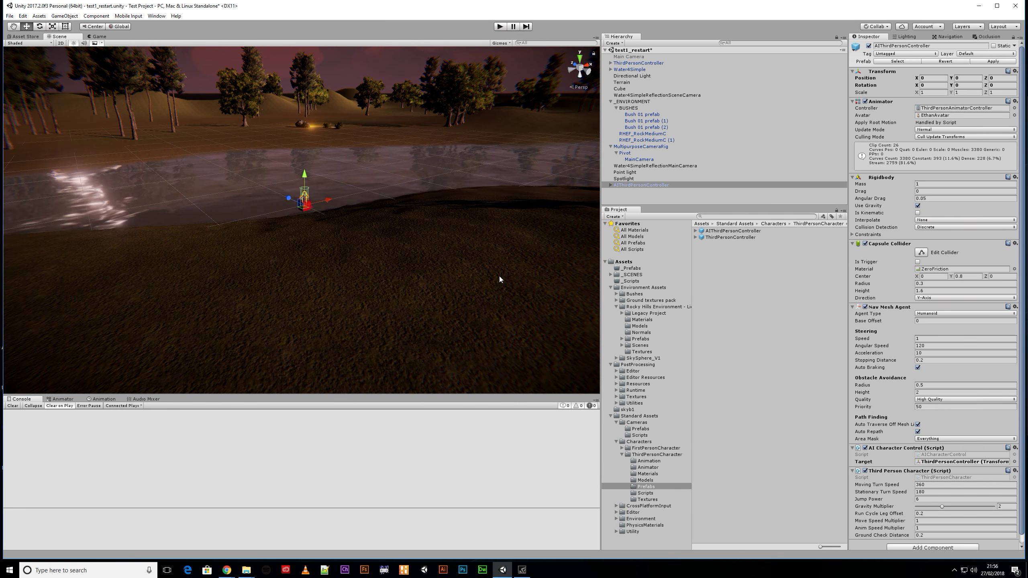
{"action": "right_click_drag", "start_coordinate": [349, 242], "coordinate": [498, 274]}
{"action": "middle_click_drag", "start_coordinate": [316, 307], "coordinate": [472, 278]}
{"action": "left_click_drag", "start_coordinate": [46, 253], "coordinate": [515, 284]}
{"action": "middle_click_drag", "start_coordinate": [515, 285], "coordinate": [389, 278]}
{"action": "scroll", "coordinate": [394, 269], "scroll_direction": "down", "scroll_amount": 9}
{"action": "middle_click_drag", "start_coordinate": [262, 212], "coordinate": [497, 266]}
{"action": "left_click_drag", "start_coordinate": [558, 316], "coordinate": [176, 165]}
{"action": "key", "text": "f"}
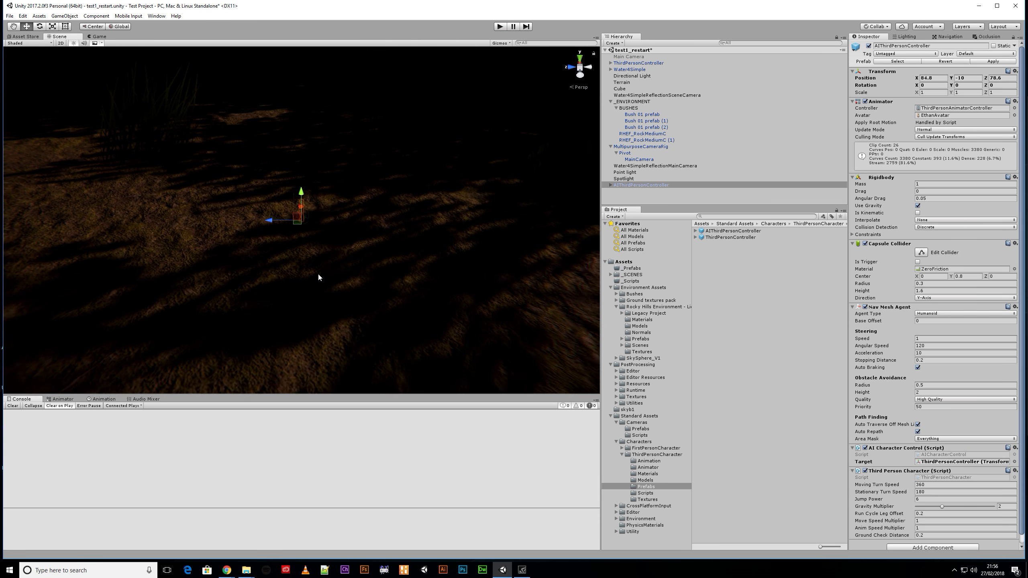
- Raise AIThirdPersonController to a height of about Y -2.24 at its new location
{"action": "left_click_drag", "start_coordinate": [294, 152], "coordinate": [294, 112]}
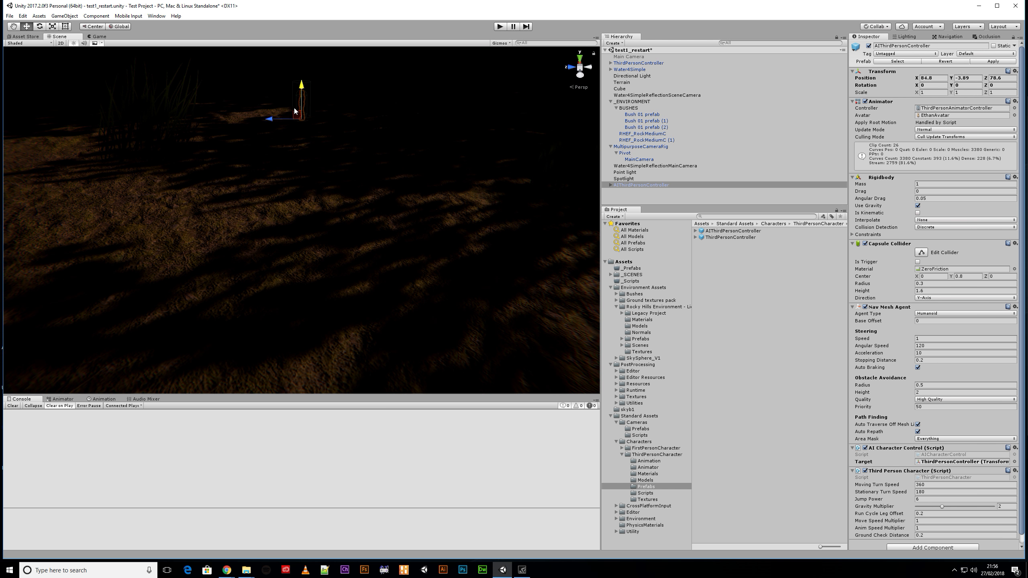
{"action": "right_click_drag", "start_coordinate": [295, 132], "coordinate": [383, 163]}
{"action": "middle_click_drag", "start_coordinate": [220, 176], "coordinate": [262, 195]}
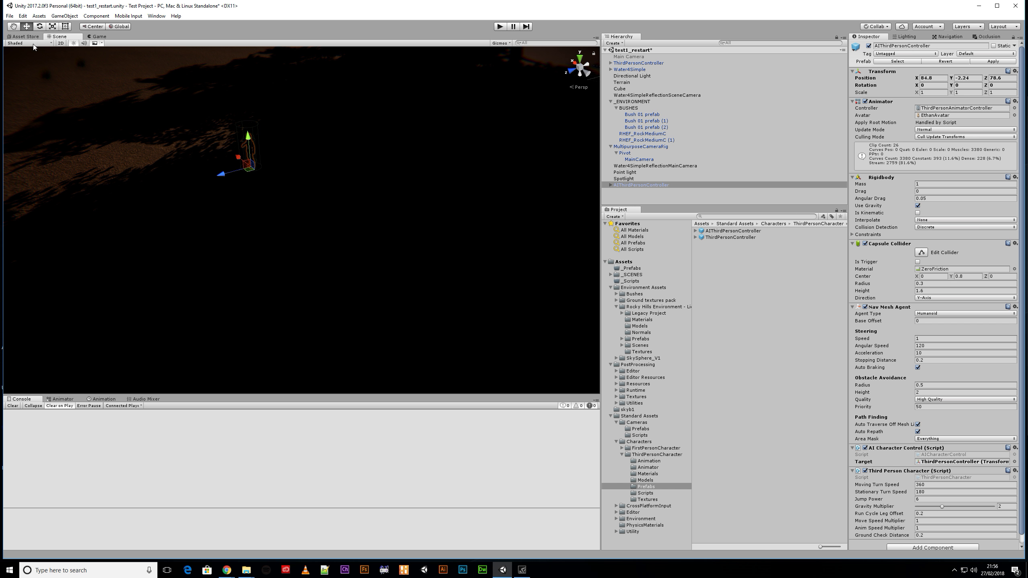
- Switch the Scene view from scene lighting to the camera-attached light so the dark terrain can be seen
{"action": "left_click", "coordinate": [74, 43]}
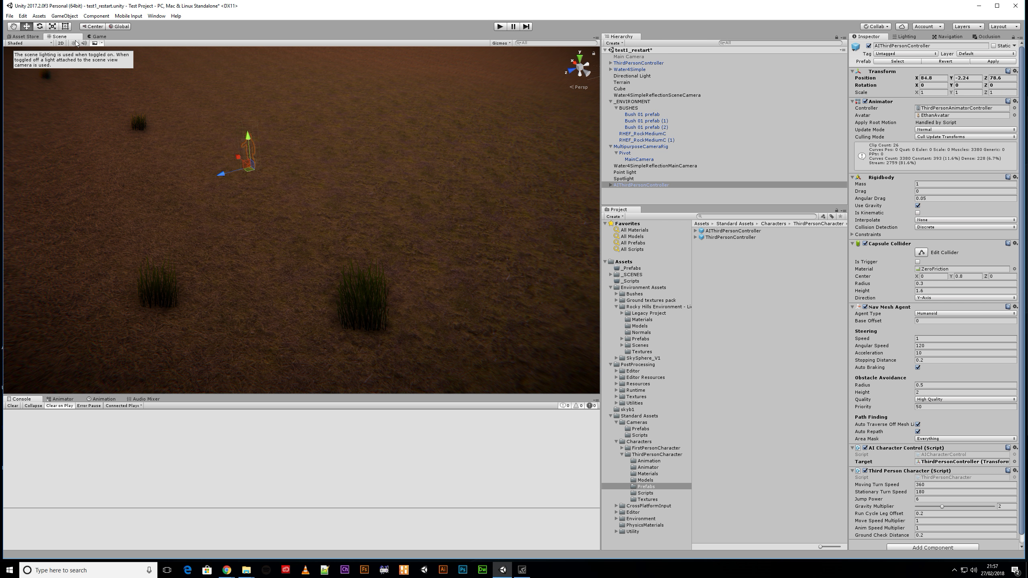
{"action": "left_click", "coordinate": [75, 42]}
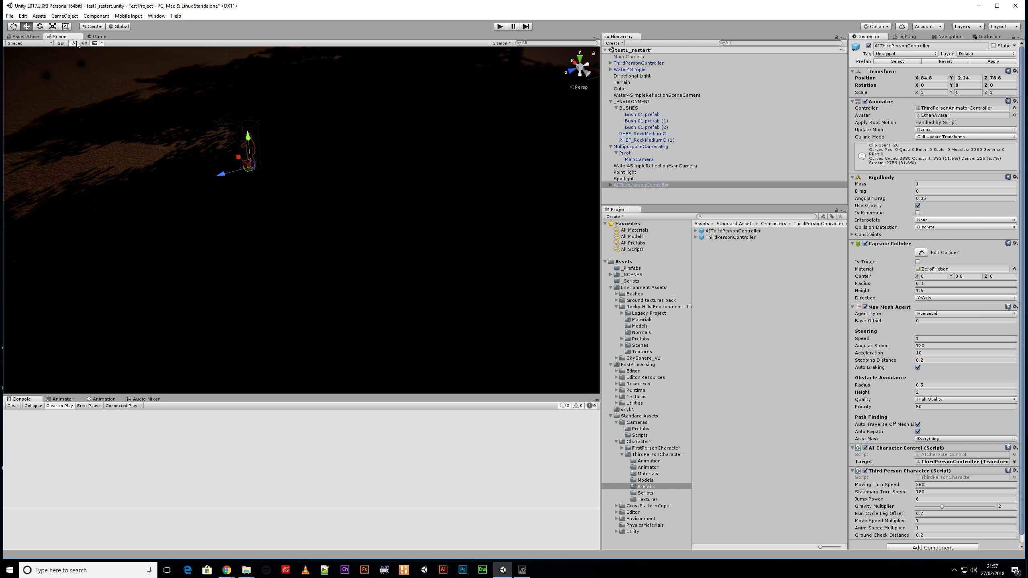
{"action": "left_click", "coordinate": [75, 42]}
{"action": "middle_click_drag", "start_coordinate": [207, 150], "coordinate": [211, 172]}
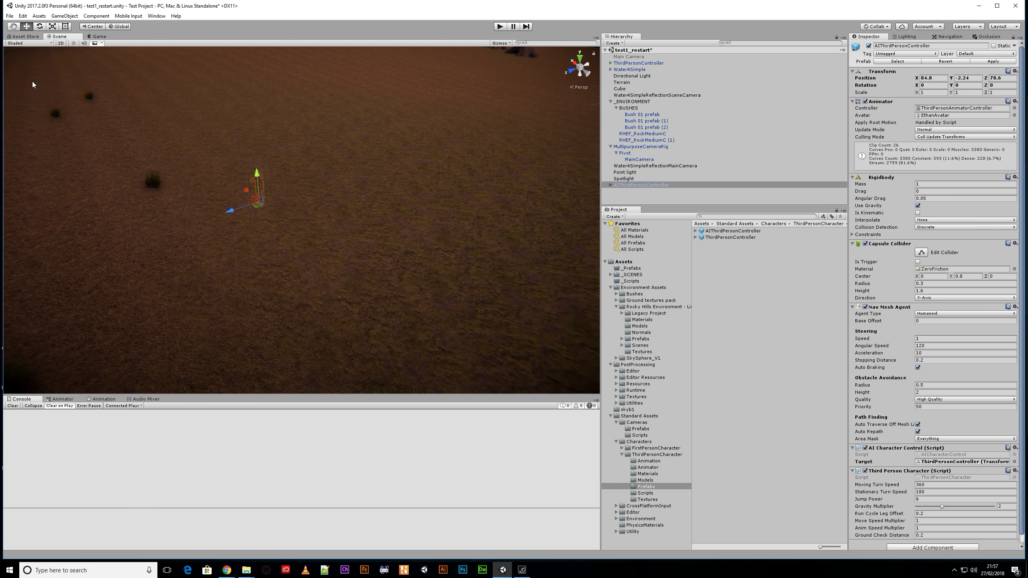
- Preview the Scene view in the Wireframe and Shaded Wireframe draw modes, ending back in Shaded
{"action": "left_click", "coordinate": [26, 43]}
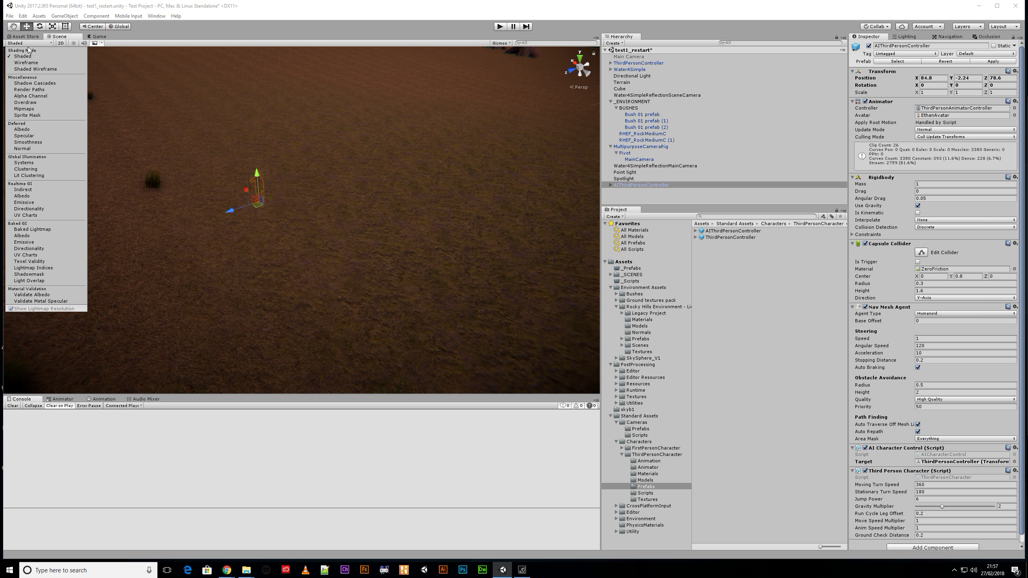
{"action": "left_click", "coordinate": [33, 63]}
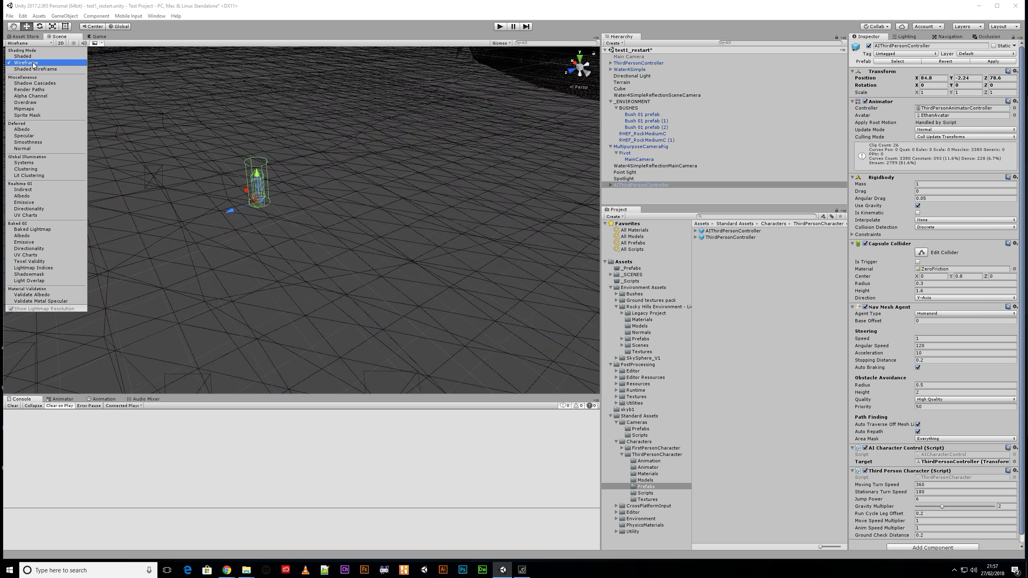
{"action": "left_click", "coordinate": [39, 69]}
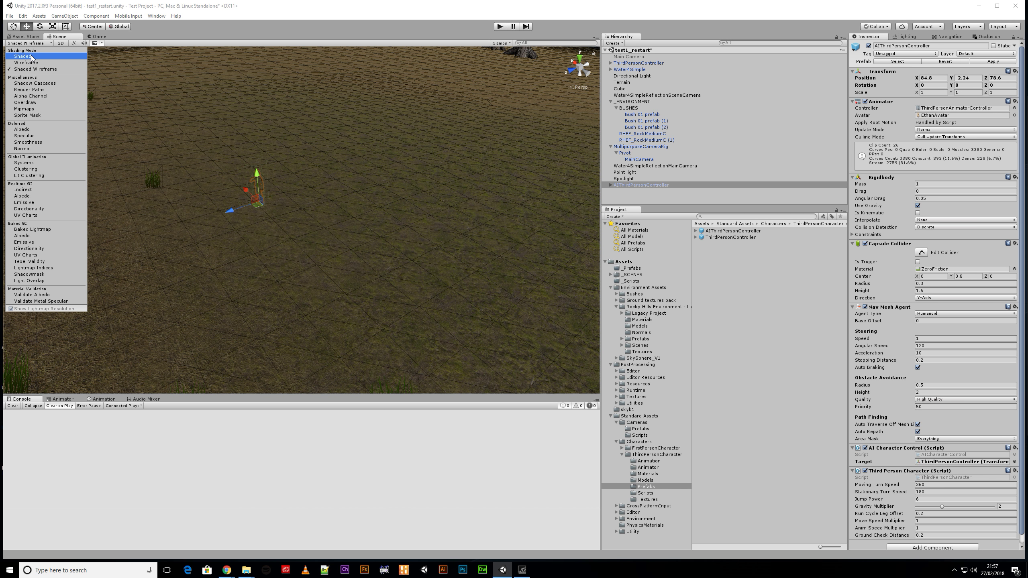
{"action": "left_click", "coordinate": [32, 58]}
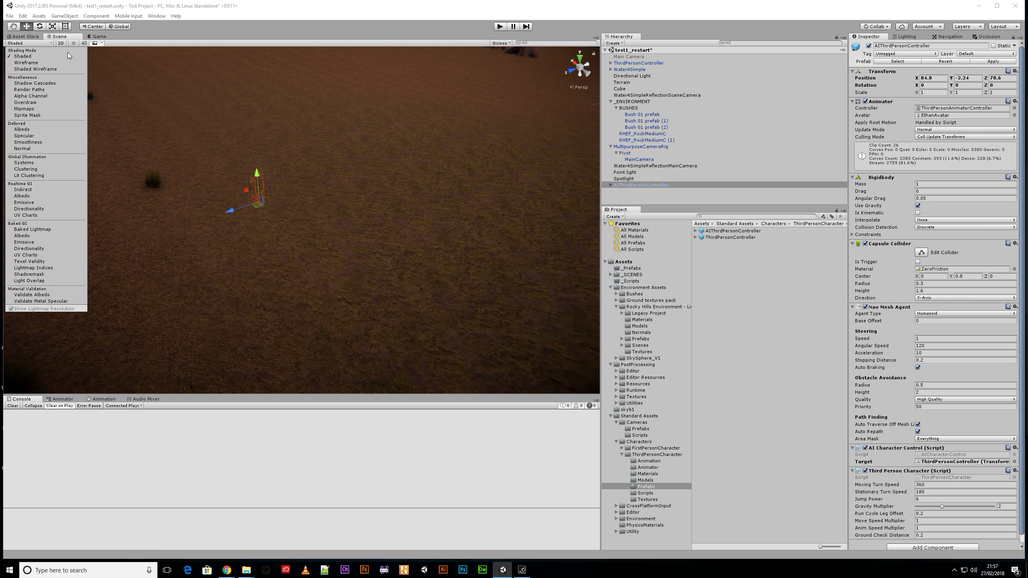
{"action": "left_click", "coordinate": [243, 26]}
- Move AIThirdPersonController along X to about 71.61 and raise it to about Y 0.35, above the grassy ground
{"action": "scroll", "coordinate": [326, 197], "scroll_direction": "down", "scroll_amount": 7}
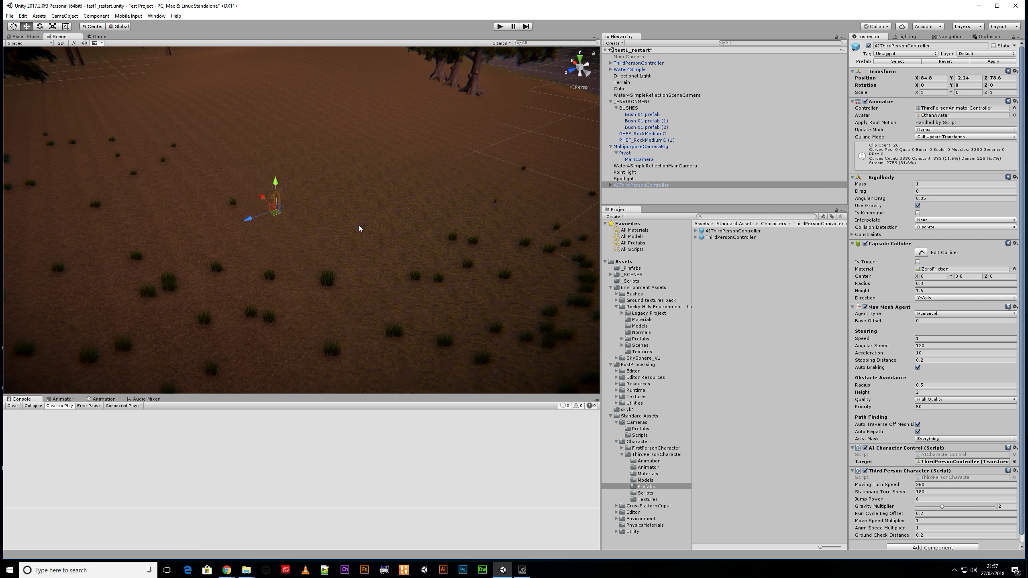
{"action": "right_click_drag", "start_coordinate": [358, 225], "coordinate": [433, 177]}
{"action": "left_click_drag", "start_coordinate": [202, 287], "coordinate": [349, 385]}
{"action": "middle_click_drag", "start_coordinate": [328, 338], "coordinate": [355, 259]}
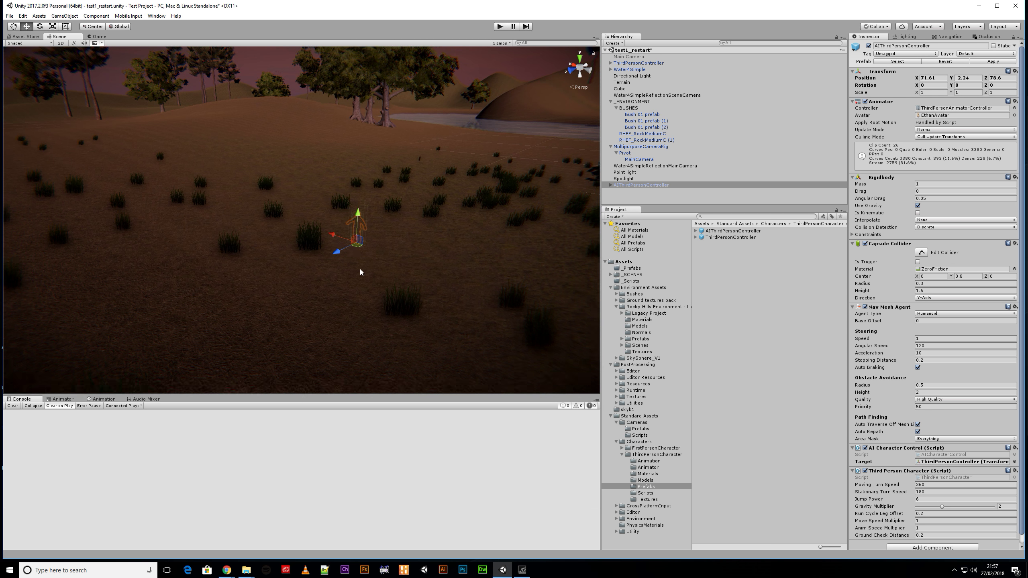
{"action": "scroll", "coordinate": [390, 269], "scroll_direction": "down", "scroll_amount": 5}
{"action": "left_click_drag", "start_coordinate": [331, 207], "coordinate": [324, 178]}
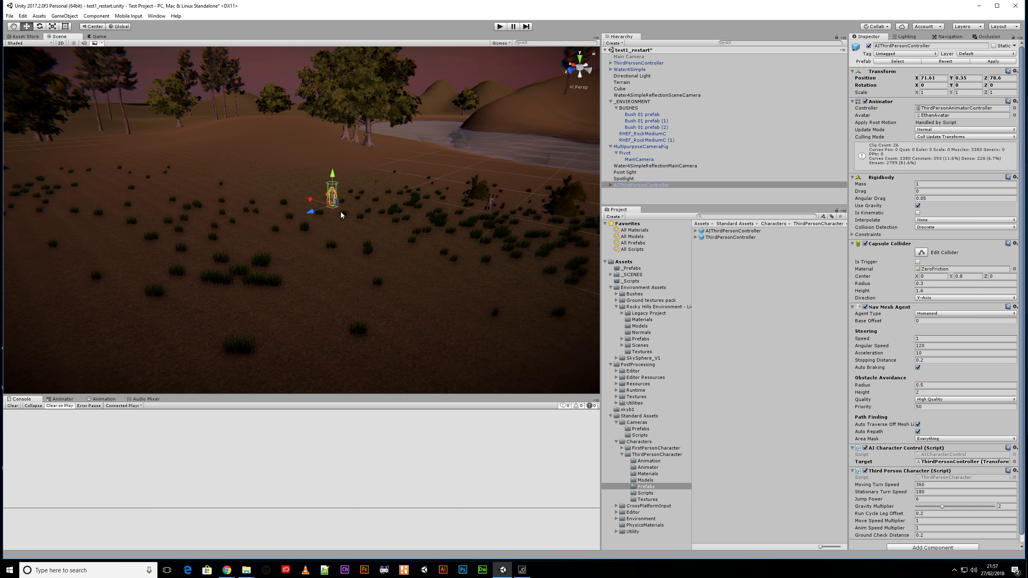
- Check the character's feet against the ground up close and raise AIThirdPersonController to about Y 0.49
{"action": "scroll", "coordinate": [373, 242], "scroll_direction": "up", "scroll_amount": 10}
{"action": "middle_click_drag", "start_coordinate": [422, 204], "coordinate": [427, 237]}
{"action": "scroll", "coordinate": [427, 239], "scroll_direction": "up", "scroll_amount": 5}
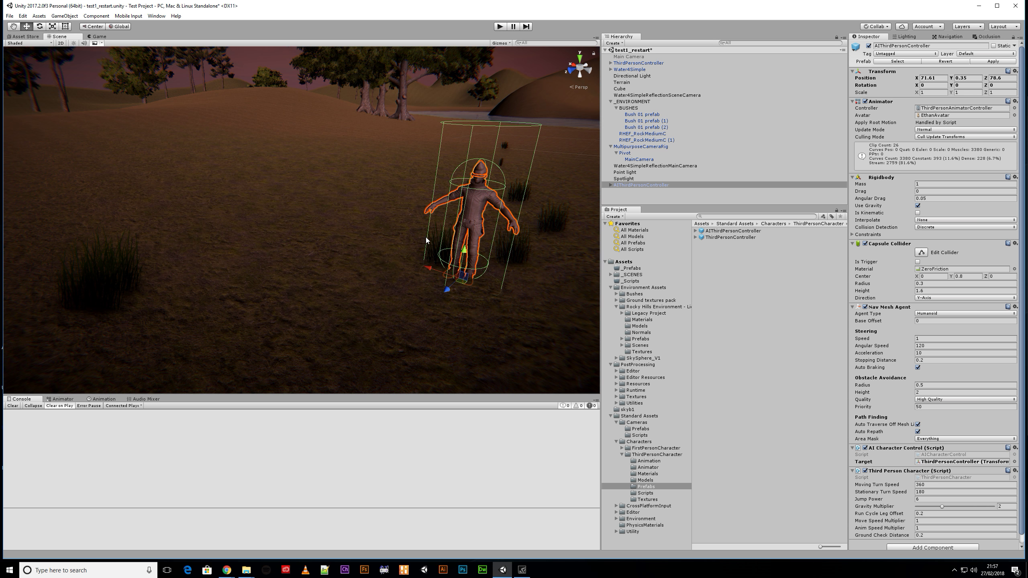
{"action": "mouse_move", "coordinate": [470, 246]}
{"action": "left_mouse_down"}
{"action": "mouse_move", "coordinate": [456, 207]}
{"action": "mouse_move", "coordinate": [464, 199]}
{"action": "mouse_move", "coordinate": [487, 250]}
{"action": "left_mouse_up"}
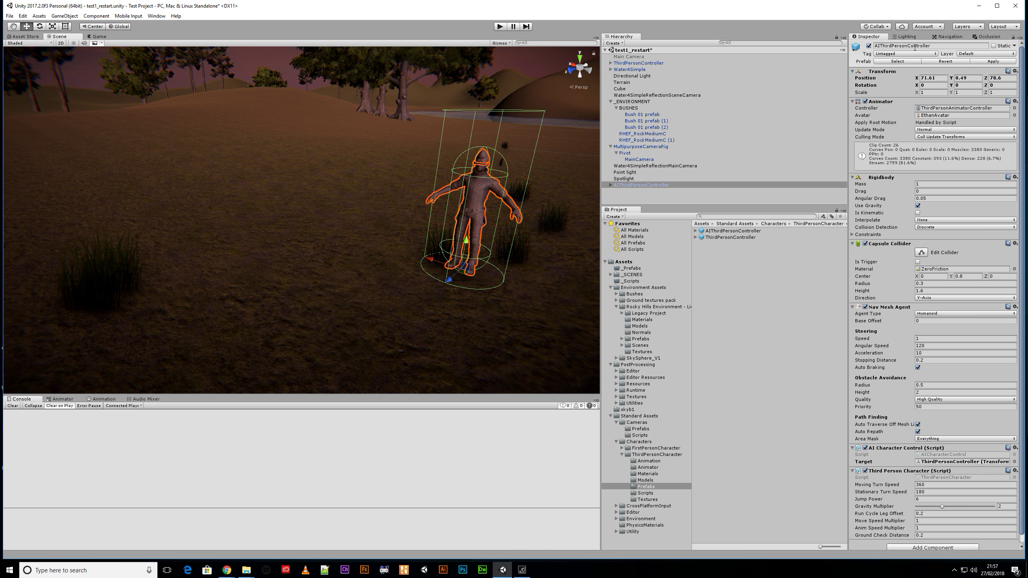
- Check the navigation mesh around the character's feet, enable Height Mesh in the advanced bake settings and rebake
{"action": "left_click", "coordinate": [947, 36]}
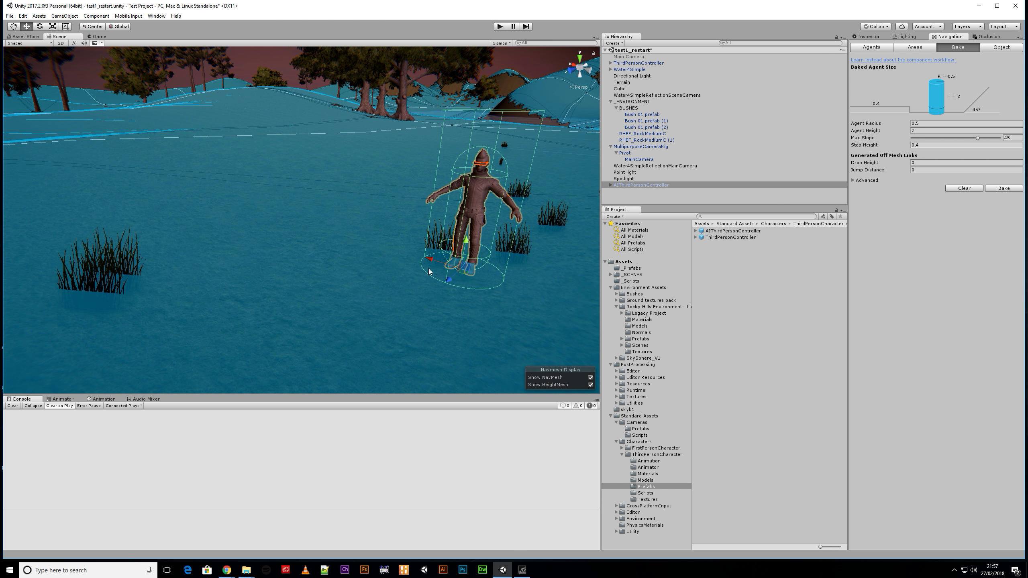
{"action": "right_click_drag", "start_coordinate": [467, 315], "coordinate": [468, 271]}
{"action": "middle_click_drag", "start_coordinate": [471, 289], "coordinate": [462, 259]}
{"action": "scroll", "coordinate": [461, 258], "scroll_direction": "down", "scroll_amount": 8}
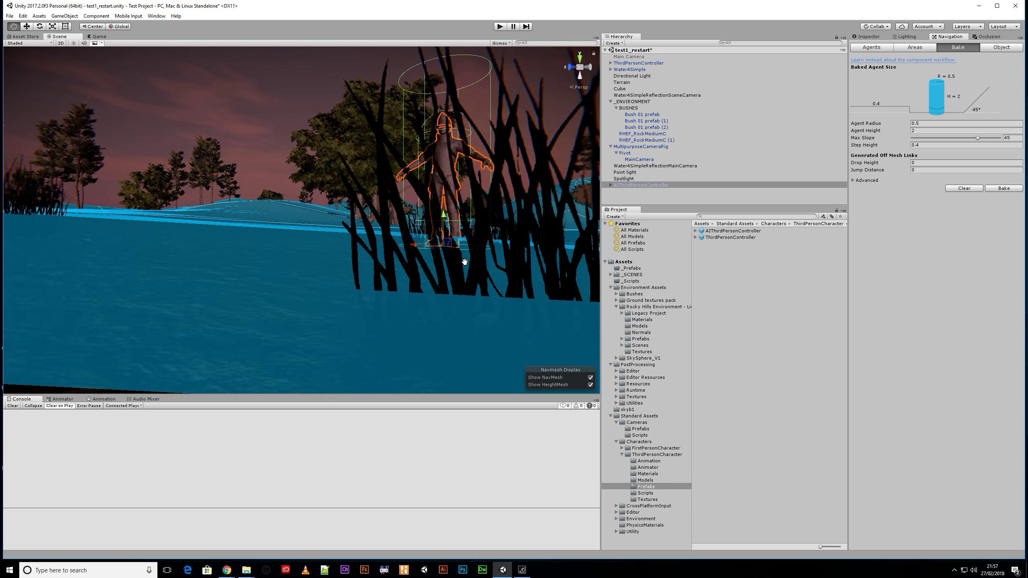
{"action": "scroll", "coordinate": [462, 260], "scroll_direction": "up", "scroll_amount": 8}
{"action": "middle_click_drag", "start_coordinate": [463, 260], "coordinate": [465, 269]}
{"action": "left_click", "coordinate": [853, 180]}
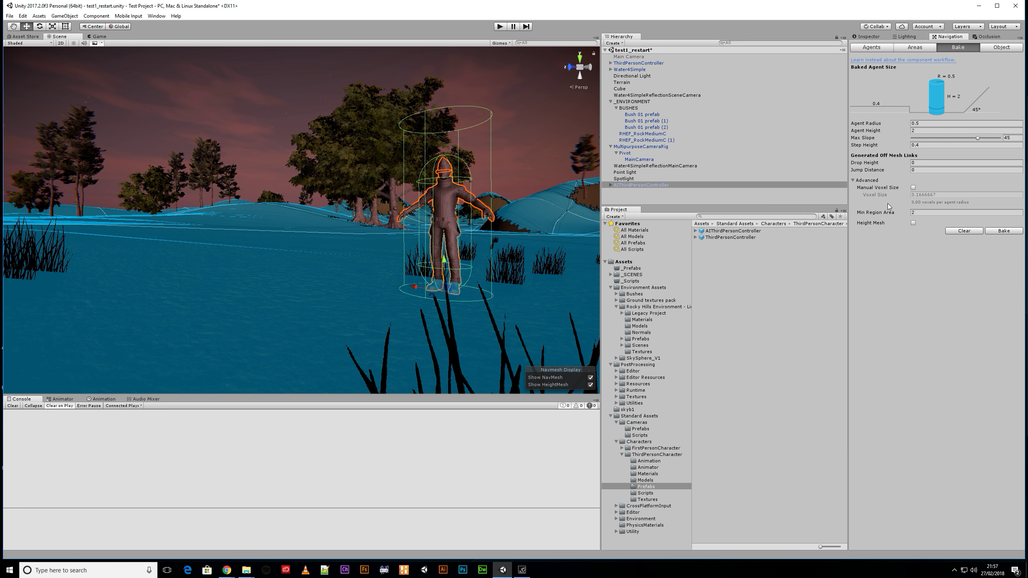
{"action": "left_click", "coordinate": [998, 231]}
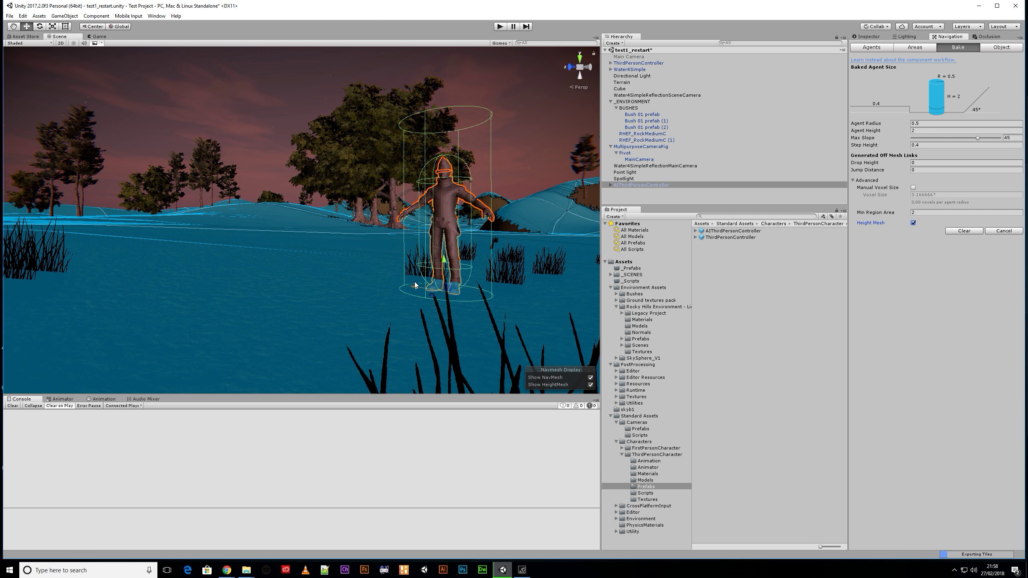
- Raise AIThirdPersonController slightly above the rebaked navigation mesh, to about Y 0.628
{"action": "middle_click_drag", "start_coordinate": [355, 298], "coordinate": [320, 307]}
{"action": "scroll", "coordinate": [336, 295], "scroll_direction": "down", "scroll_amount": 4}
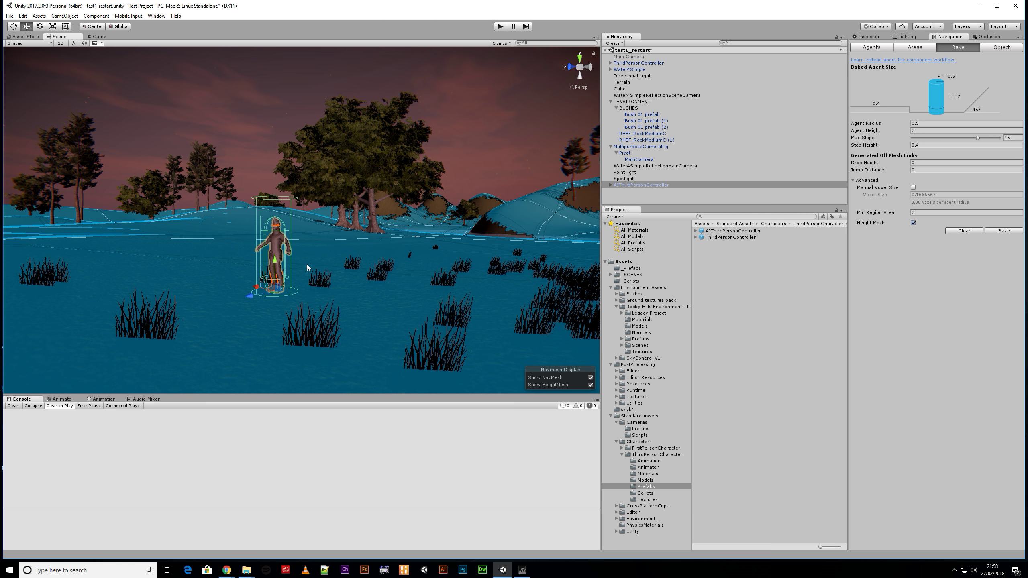
{"action": "left_click_drag", "start_coordinate": [275, 262], "coordinate": [275, 254]}
{"action": "right_click_drag", "start_coordinate": [368, 327], "coordinate": [424, 323]}
{"action": "middle_click_drag", "start_coordinate": [424, 323], "coordinate": [432, 332]}
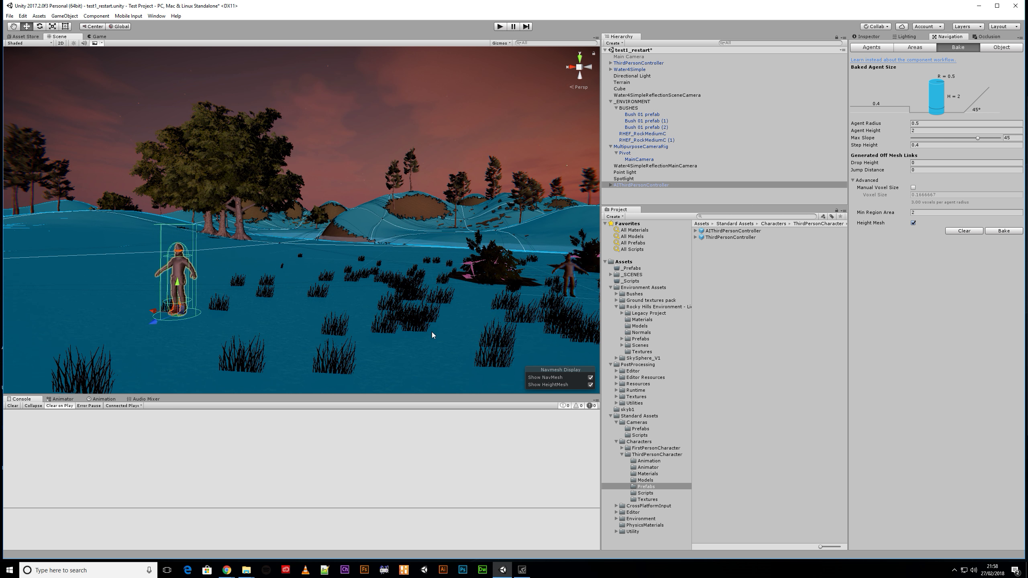
{"action": "scroll", "coordinate": [445, 329], "scroll_direction": "down", "scroll_amount": 3}
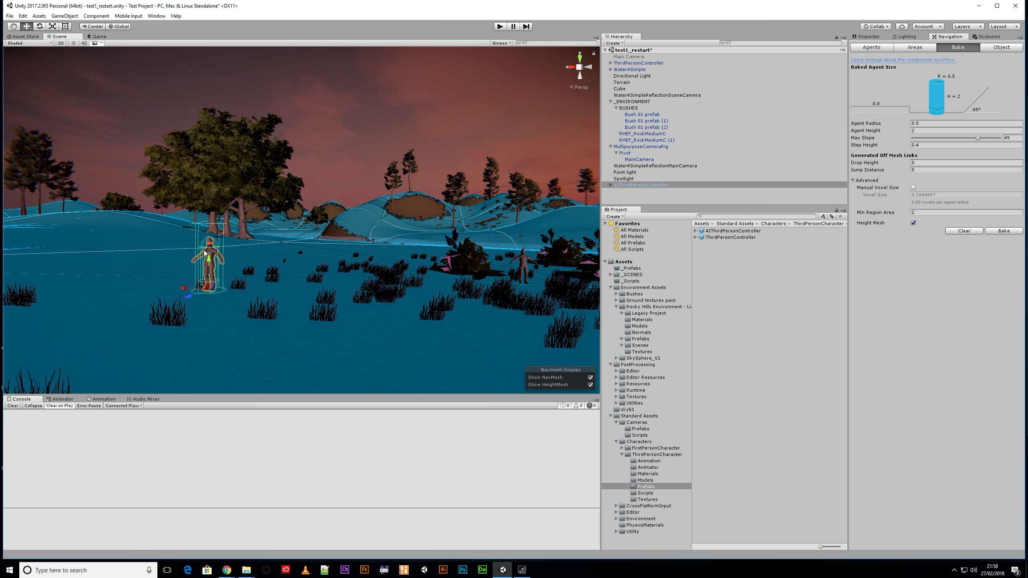
- Return to the AIThirdPersonController properties, play the scene to test whether it follows the player, and stop the preview
{"action": "mouse_move", "coordinate": [865, 125]}
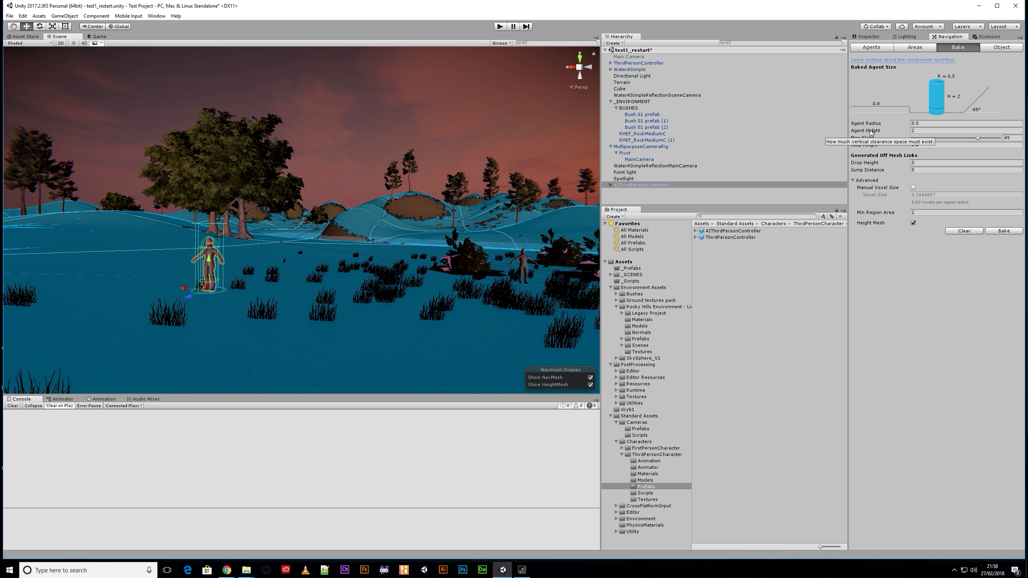
{"action": "left_click", "coordinate": [869, 37]}
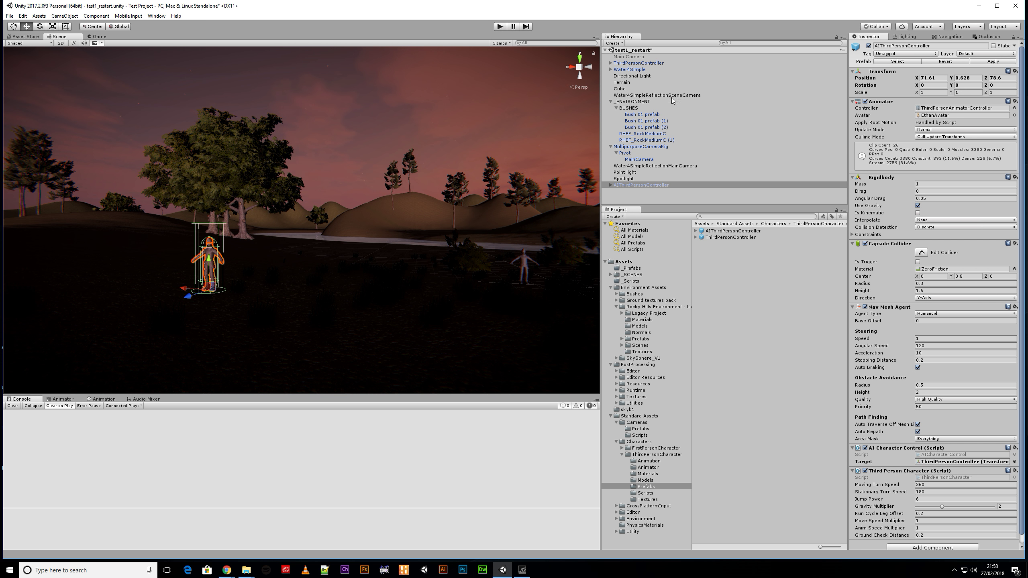
{"action": "left_click", "coordinate": [500, 26]}
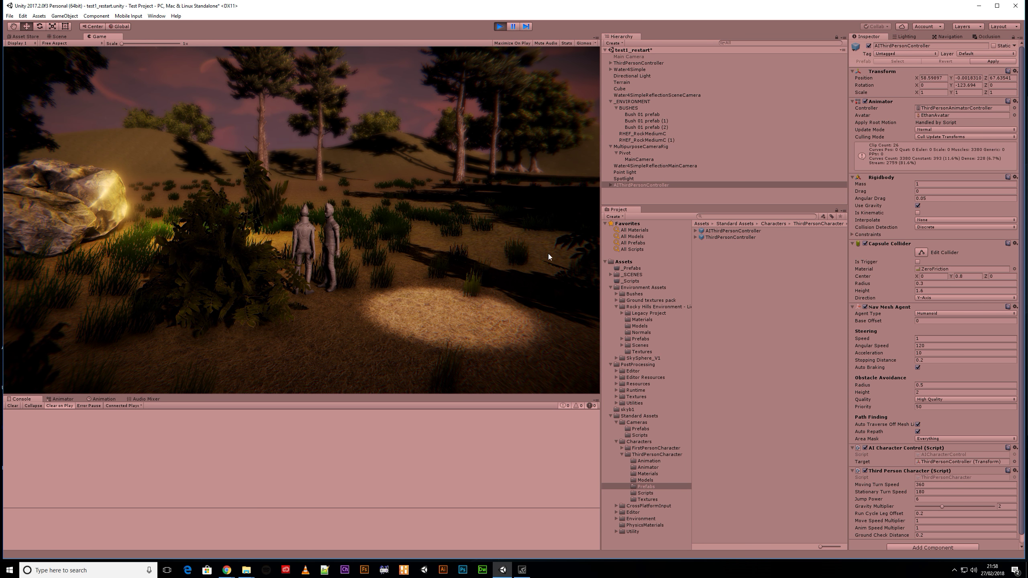
{"action": "left_click", "coordinate": [500, 27]}
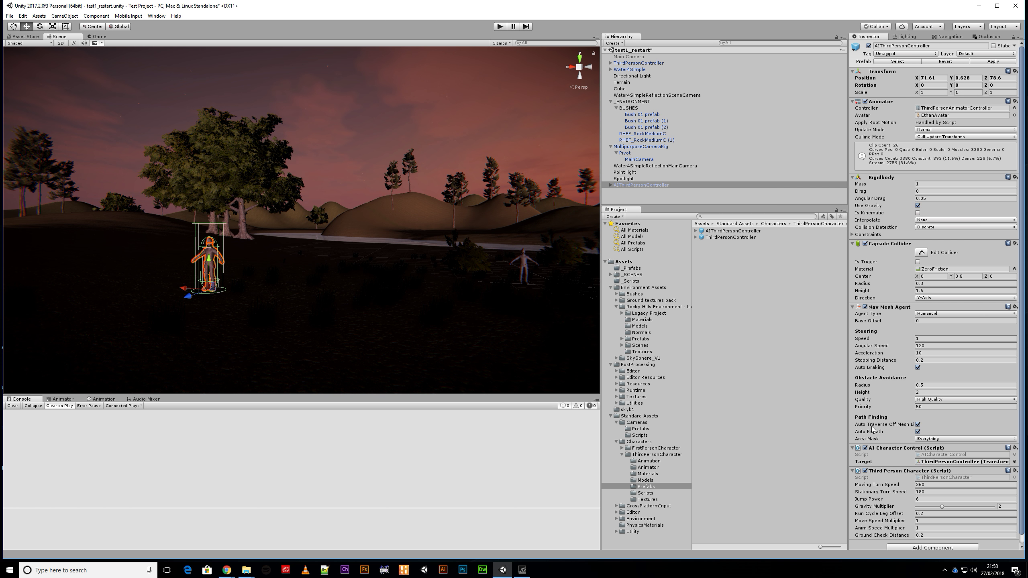
- Set the Nav Mesh Agent's Stopping Distance to 1.76, play the scene and walk the player around to test the following
{"action": "scroll", "coordinate": [893, 426], "scroll_direction": "down", "scroll_amount": 1}
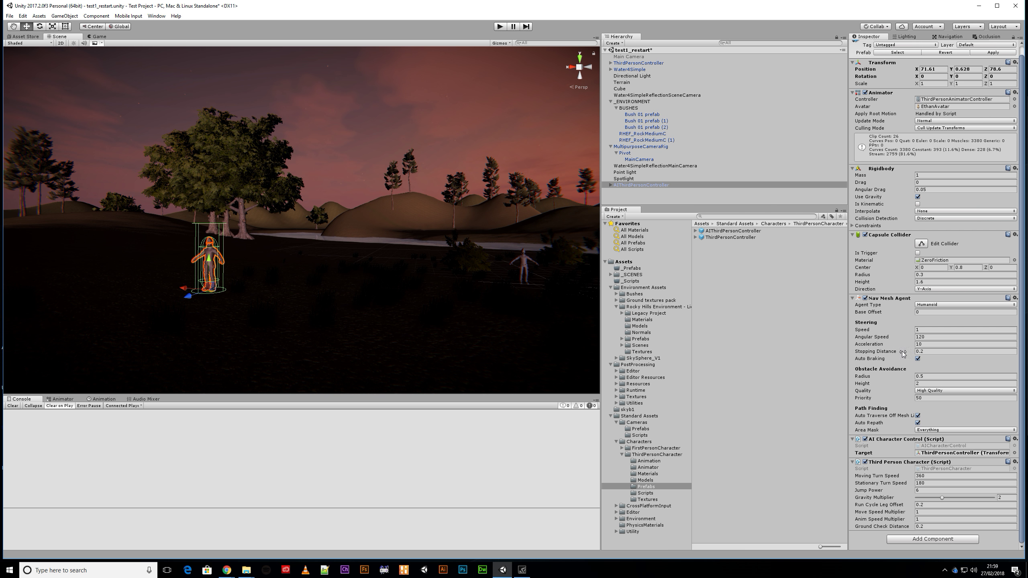
{"action": "left_click_drag", "start_coordinate": [917, 353], "coordinate": [929, 352]}
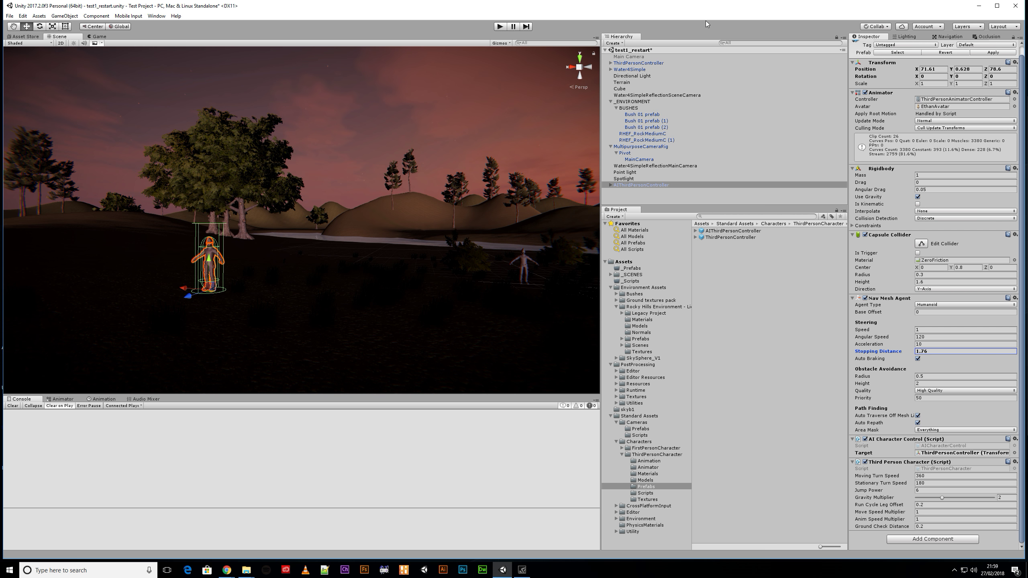
{"action": "left_click", "coordinate": [499, 27]}
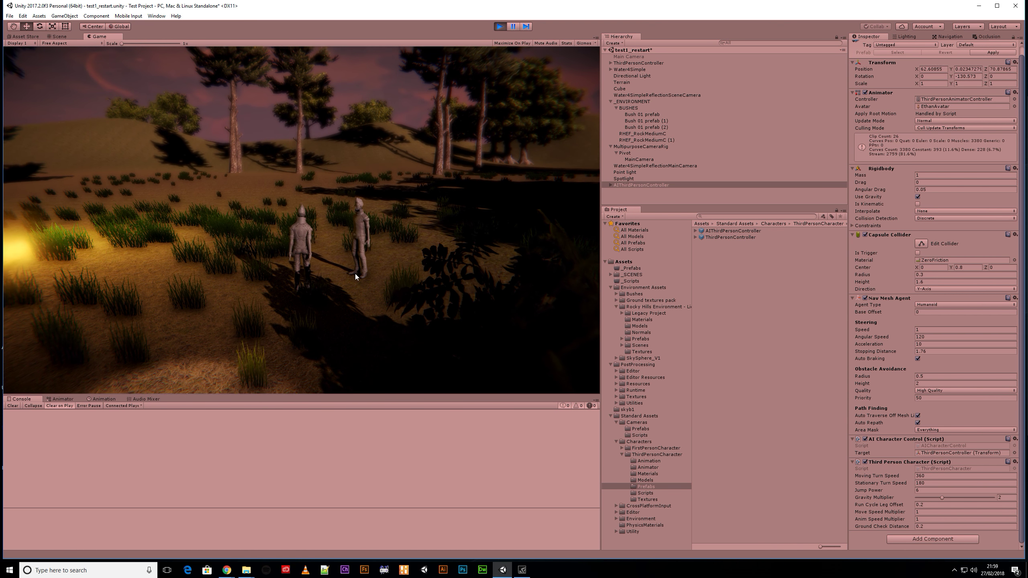
{"action": "key", "text": "w"}
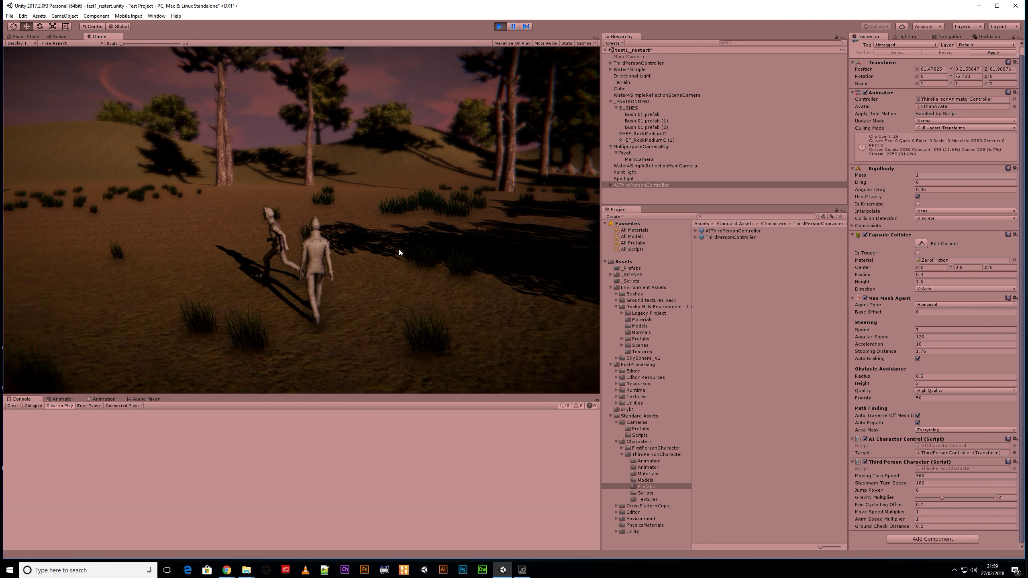
{"action": "key", "text": "a"}
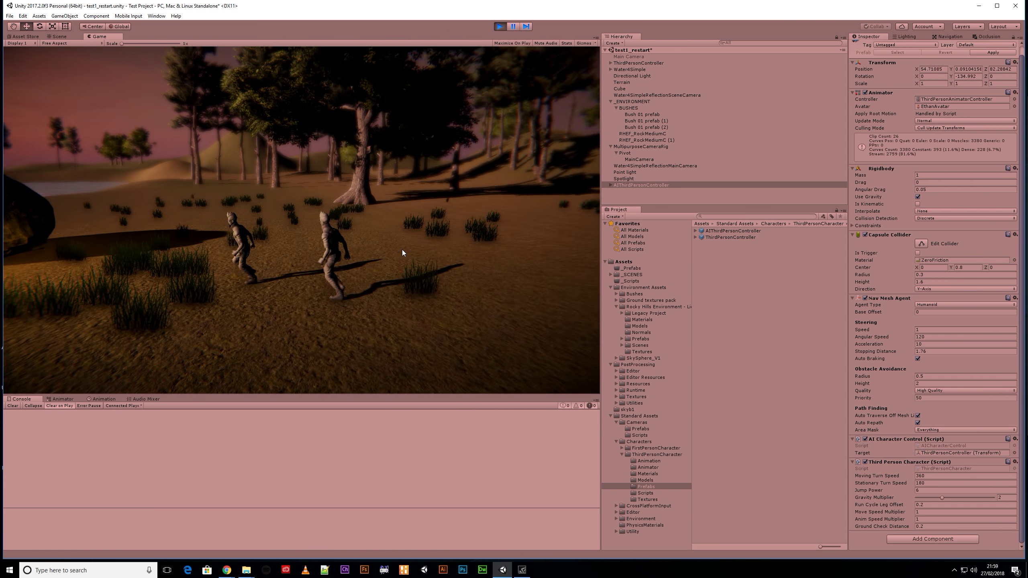
{"action": "key", "text": "s"}
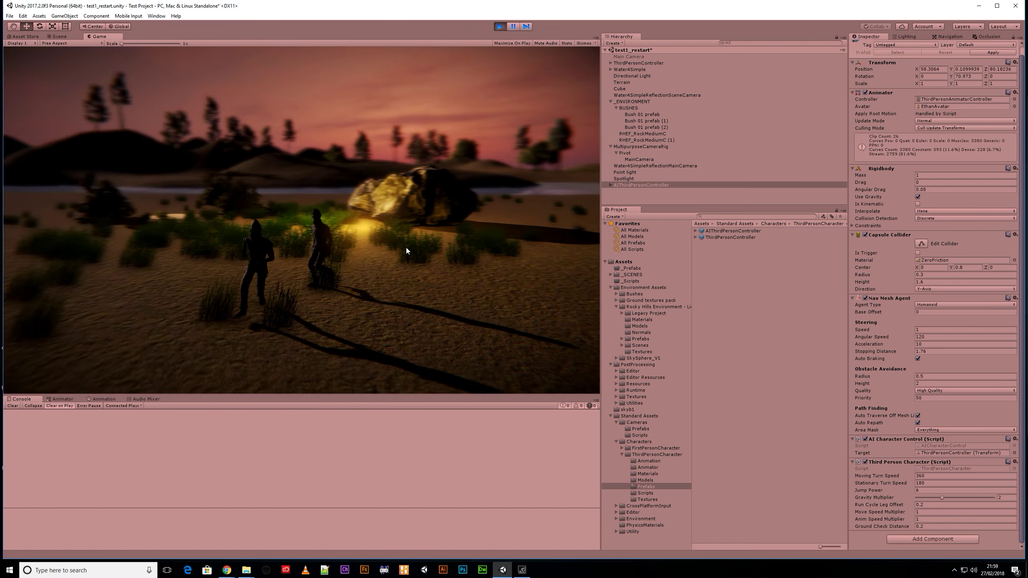
- Walk the player around to check how the AI character follows, stop the preview and save the scene
{"action": "key", "text": "a"}
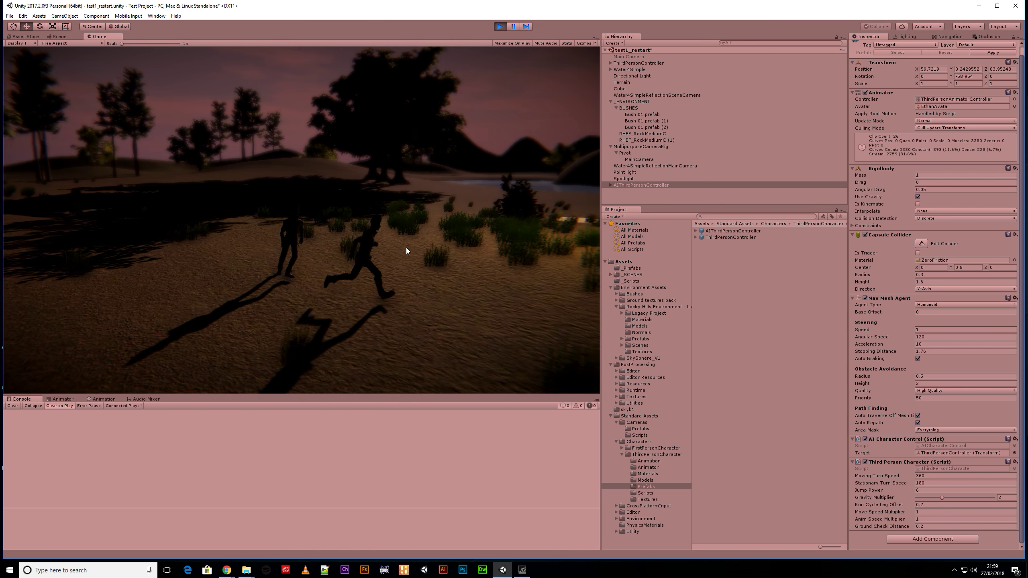
{"action": "key", "text": "d"}
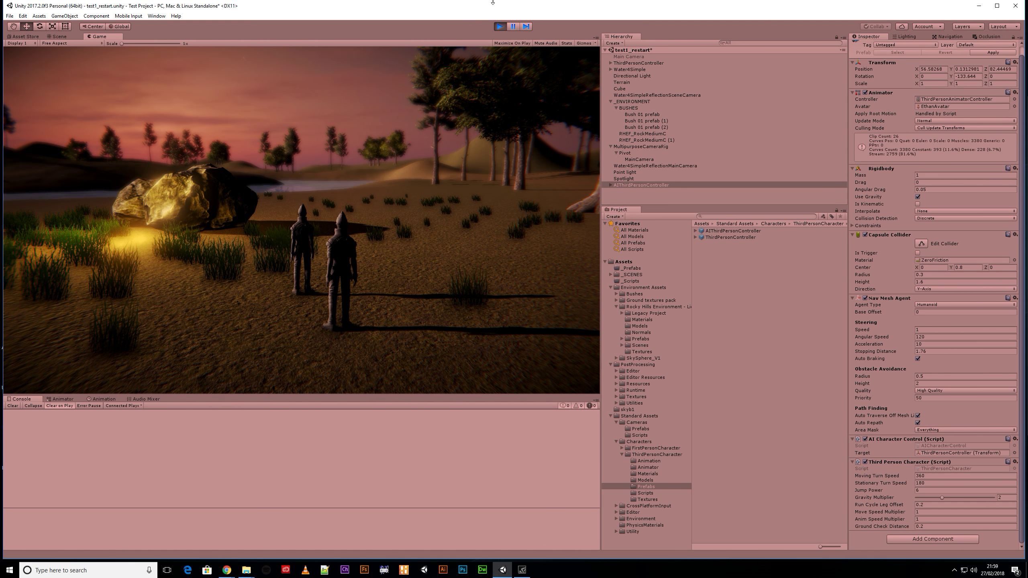
{"action": "left_click", "coordinate": [500, 27]}
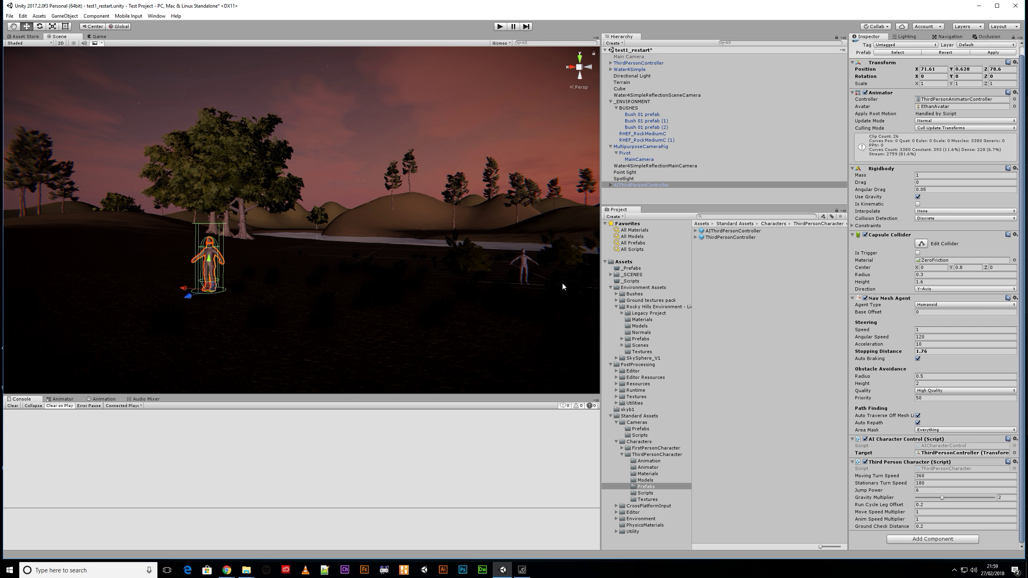
{"action": "key", "text": "ctrl+s"}
- Bring up the Animator state graph, select ThirdPersonController and locate its ThirdPersonAnimatorController asset in the project files
{"action": "left_click", "coordinate": [105, 406]}
{"action": "left_click", "coordinate": [102, 399]}
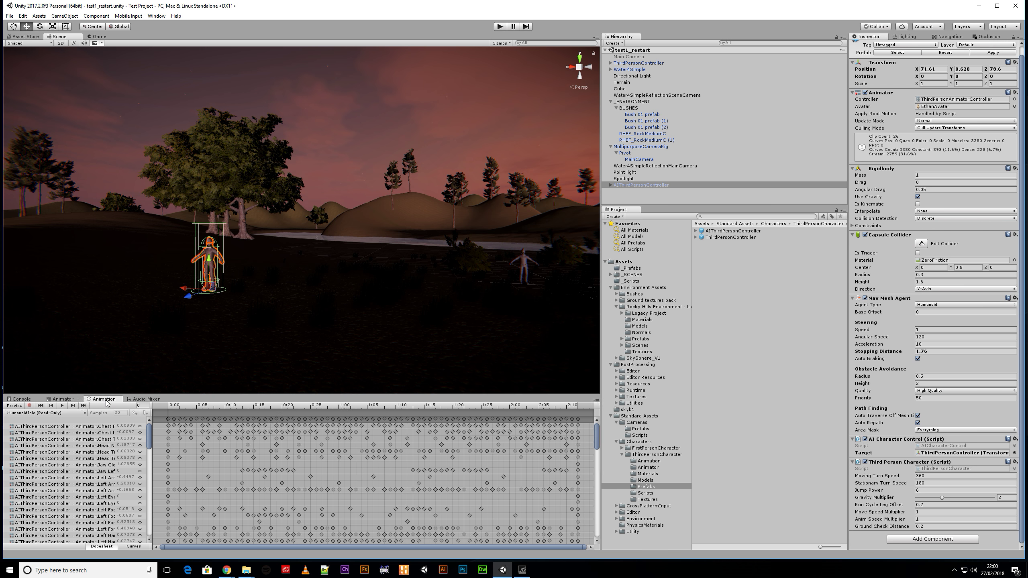
{"action": "left_click", "coordinate": [62, 399]}
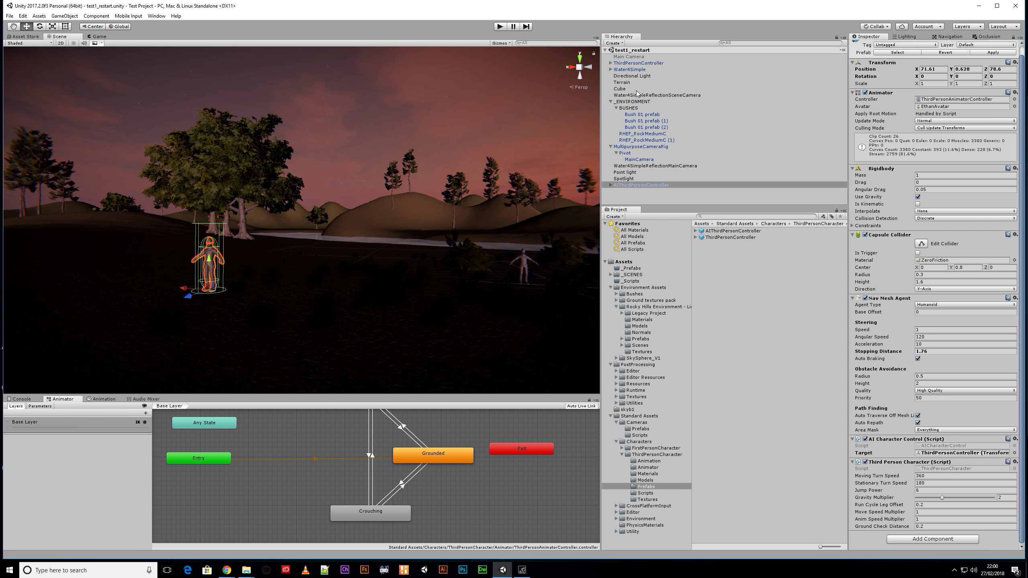
{"action": "left_click", "coordinate": [634, 68]}
{"action": "left_click", "coordinate": [635, 63]}
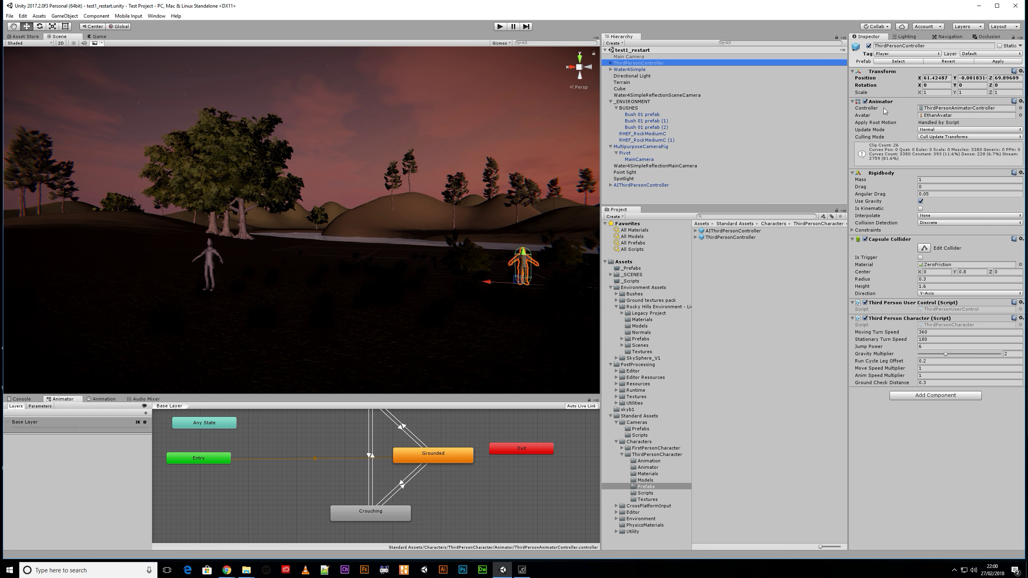
{"action": "left_click", "coordinate": [938, 108]}
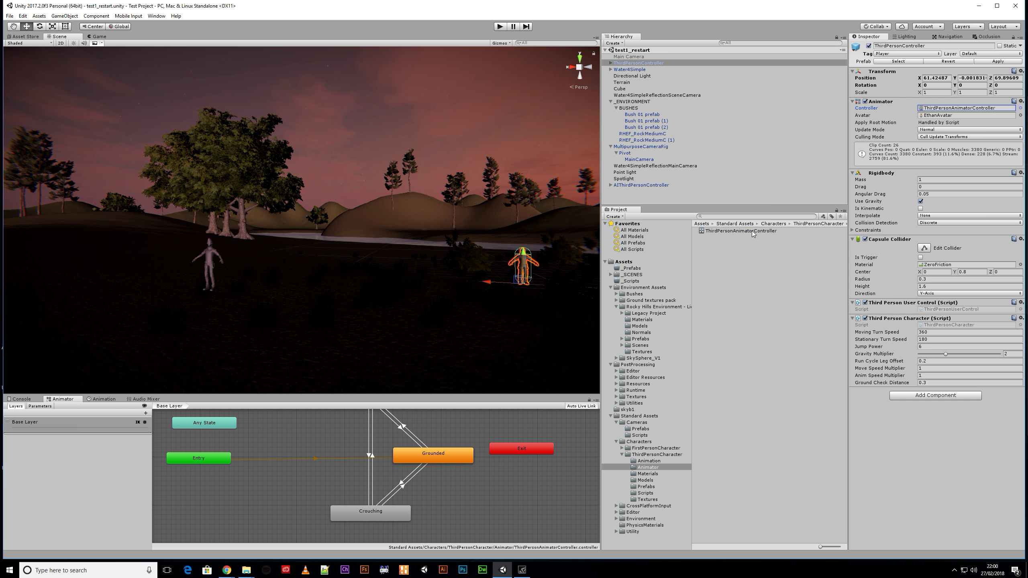
{"action": "left_click", "coordinate": [732, 224]}
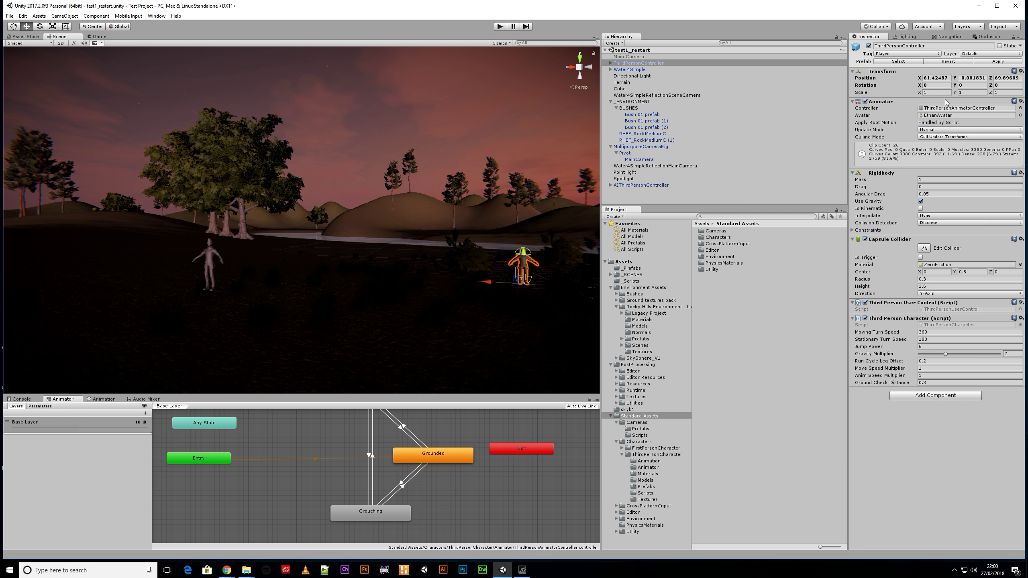
{"action": "left_click", "coordinate": [946, 108]}
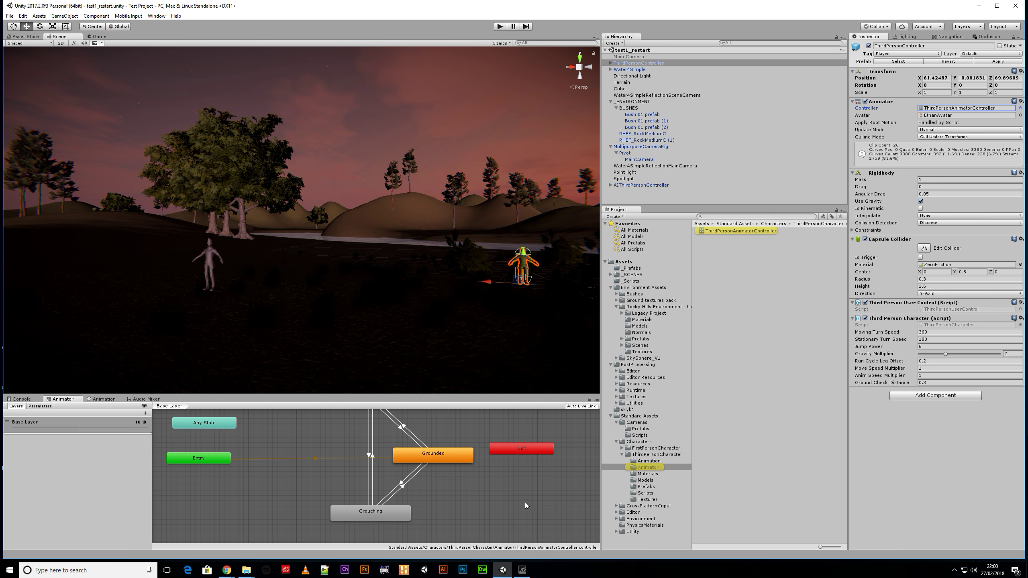
- Enlarge the Animator graph, play the scene, and walk and jump the player to watch the active states
{"action": "left_click_drag", "start_coordinate": [357, 396], "coordinate": [357, 304]}
{"action": "middle_click_drag", "start_coordinate": [445, 329], "coordinate": [436, 381]}
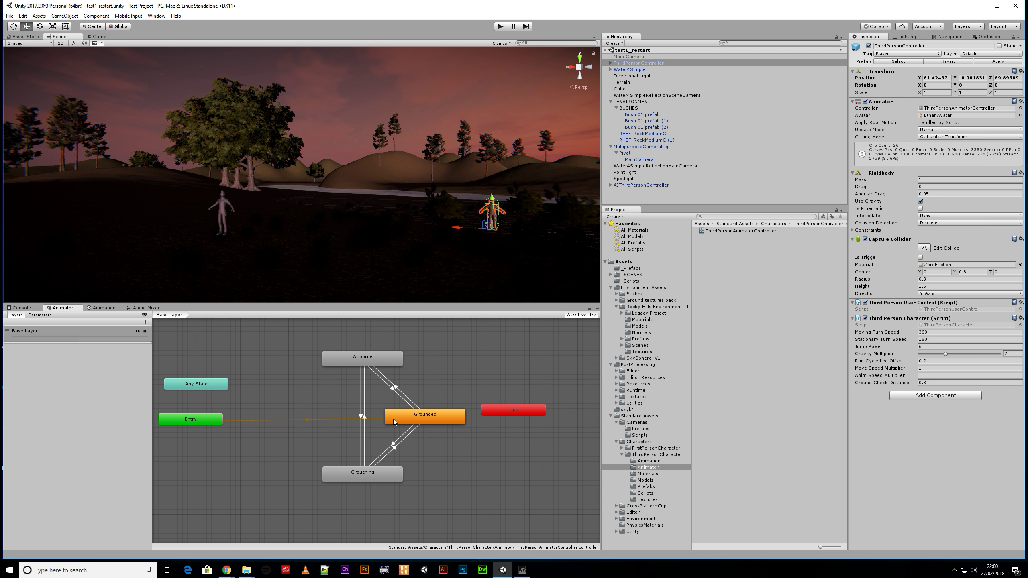
{"action": "left_click", "coordinate": [500, 26]}
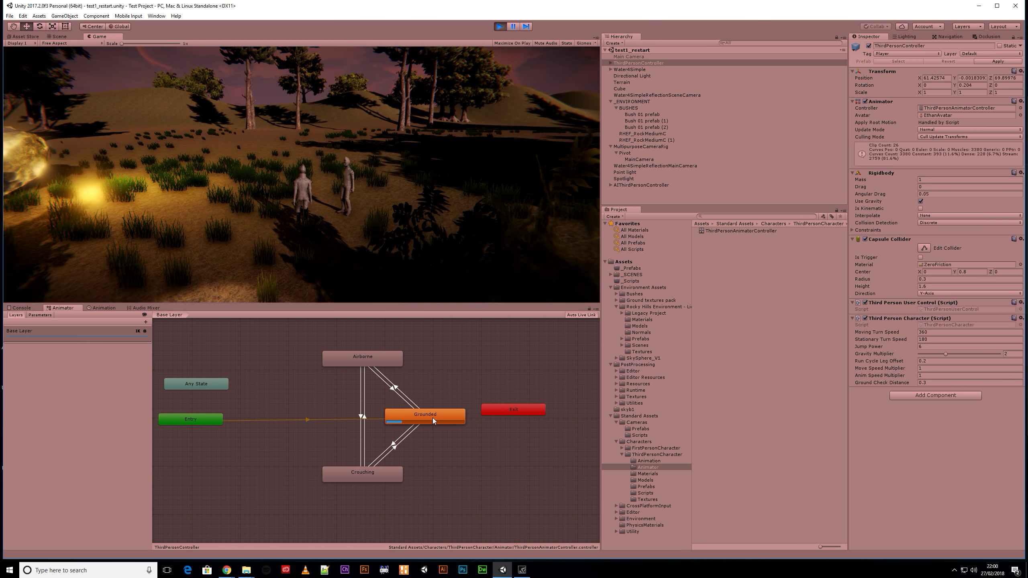
{"action": "key", "text": "w"}
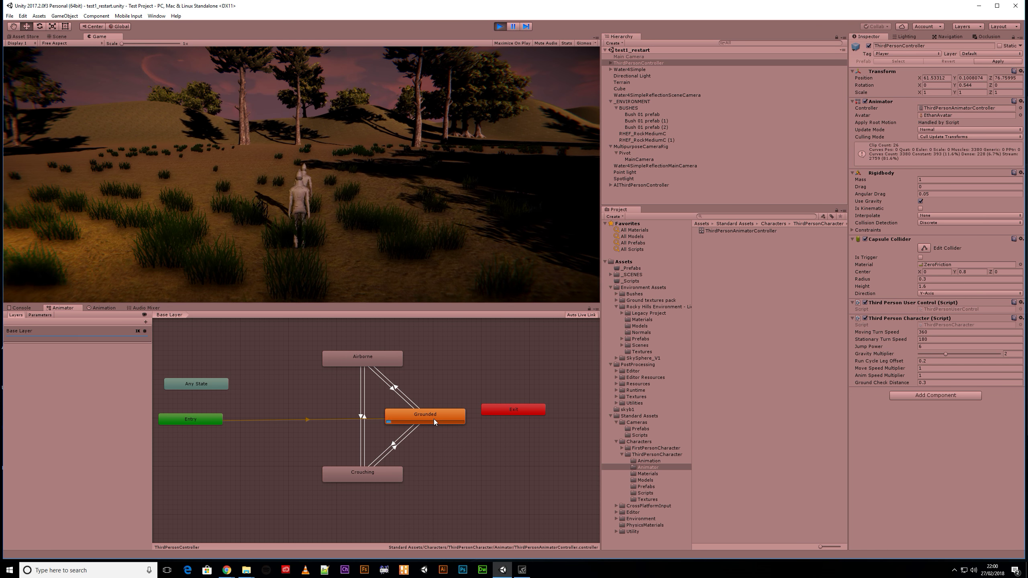
{"action": "key", "text": "space"}
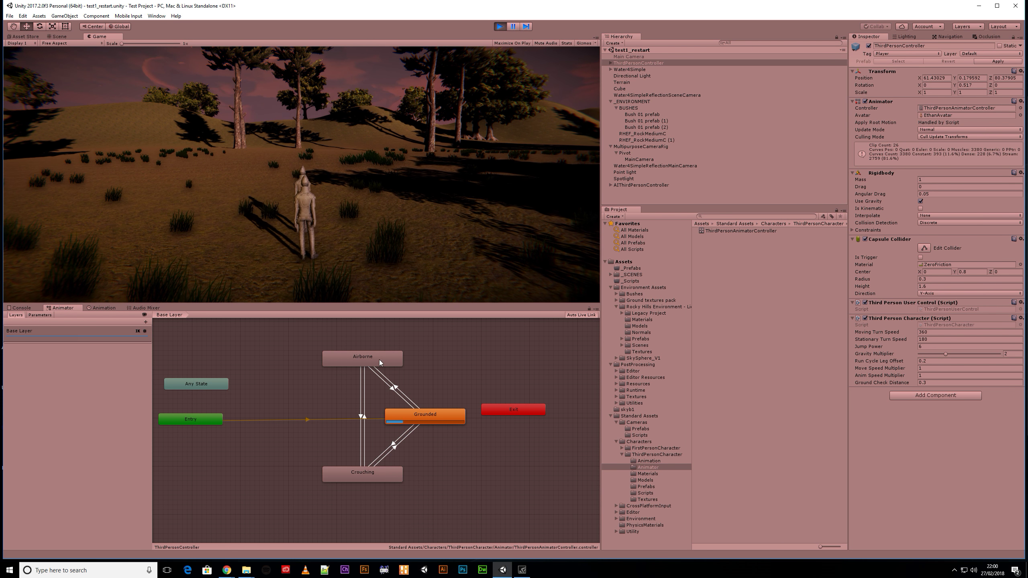
{"action": "key", "text": "a"}
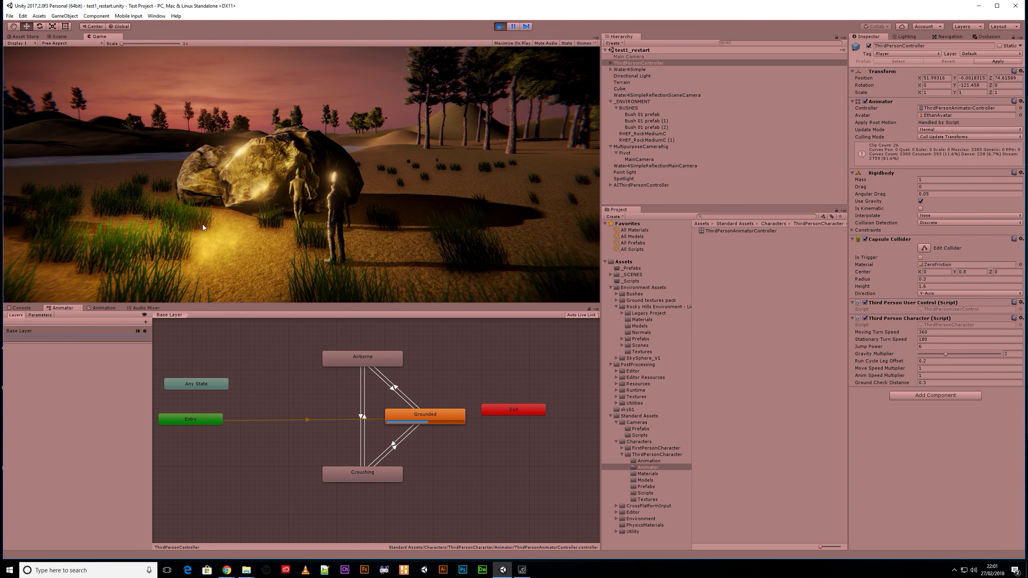
{"action": "key", "text": "space"}
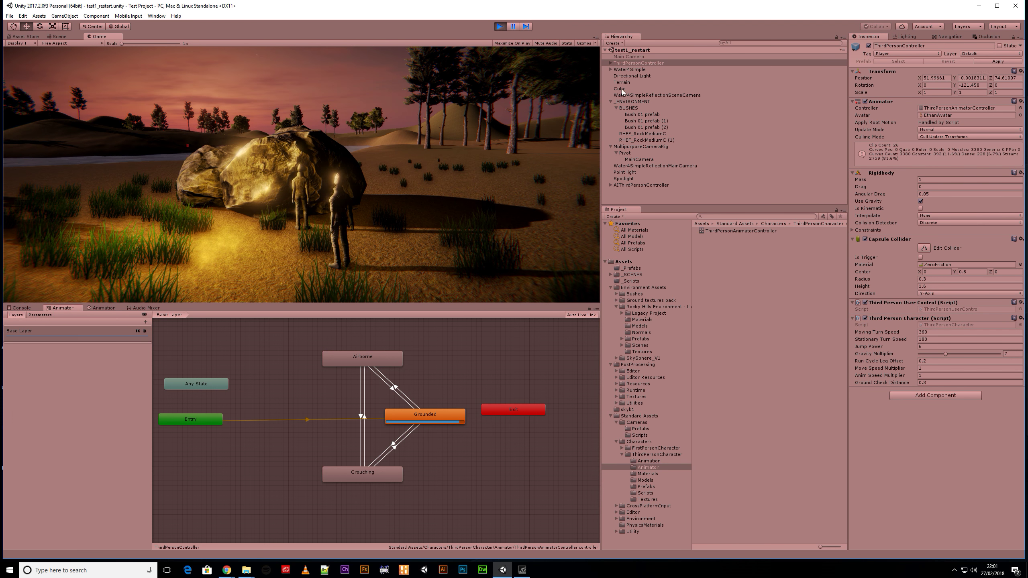
- While the scene is playing, add a cube as a child of RHEF_RockMediumC and raise it beside the rock
{"action": "left_click", "coordinate": [636, 133]}
{"action": "left_click", "coordinate": [57, 37]}
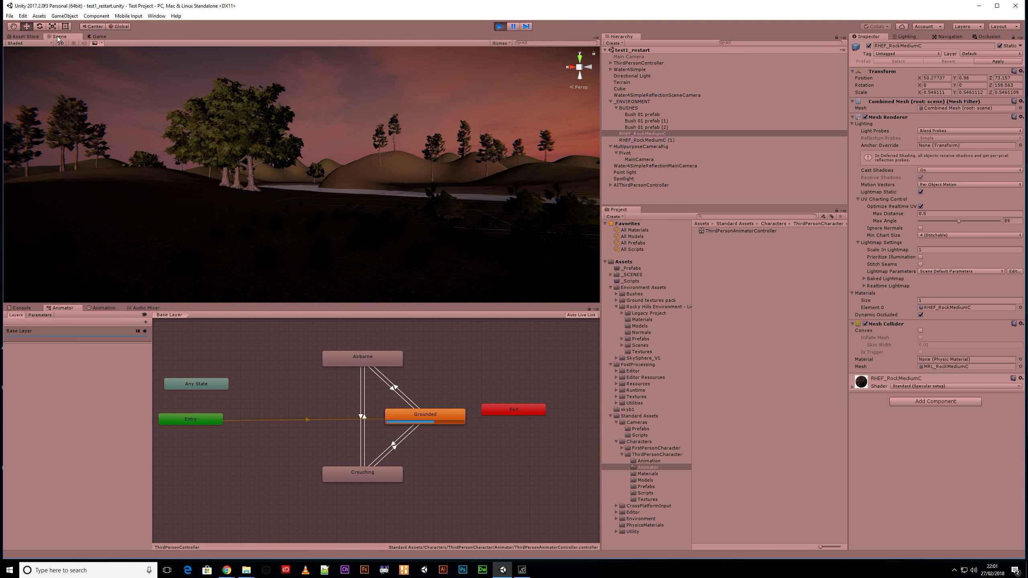
{"action": "key", "text": "f"}
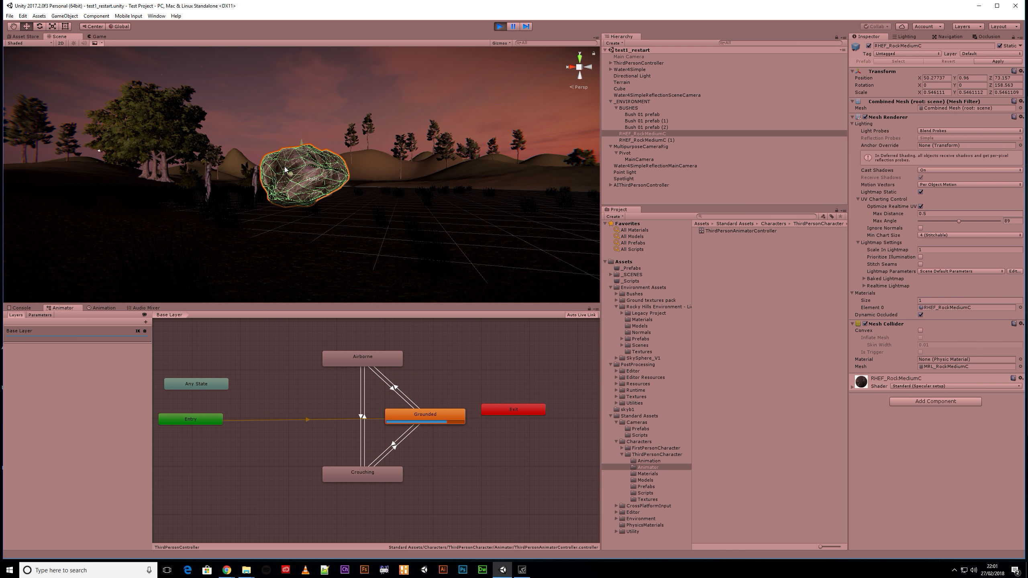
{"action": "right_click", "coordinate": [621, 197]}
{"action": "mouse_move", "coordinate": [654, 269]}
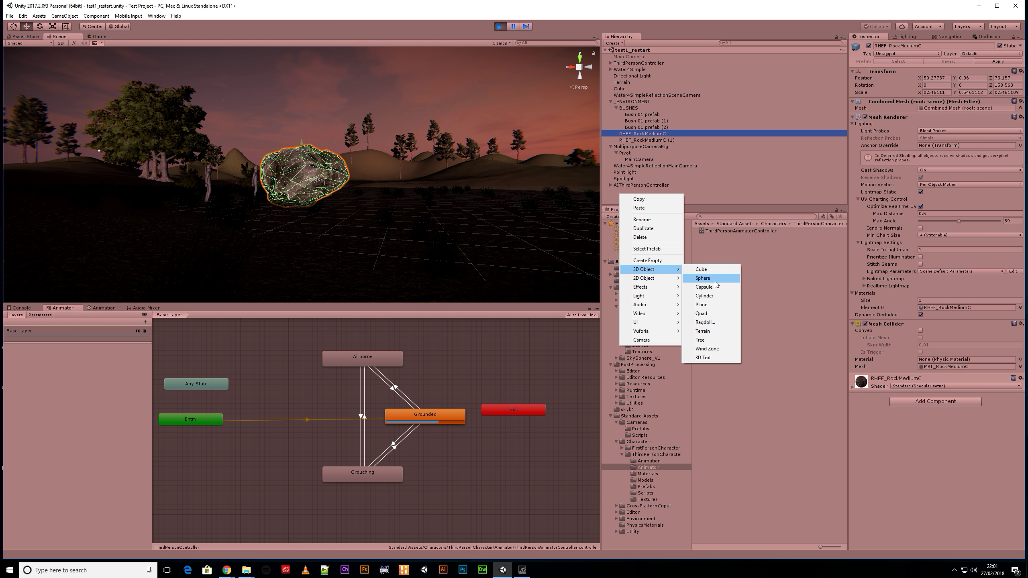
{"action": "left_click", "coordinate": [702, 269]}
{"action": "left_click_drag", "start_coordinate": [285, 179], "coordinate": [226, 181]}
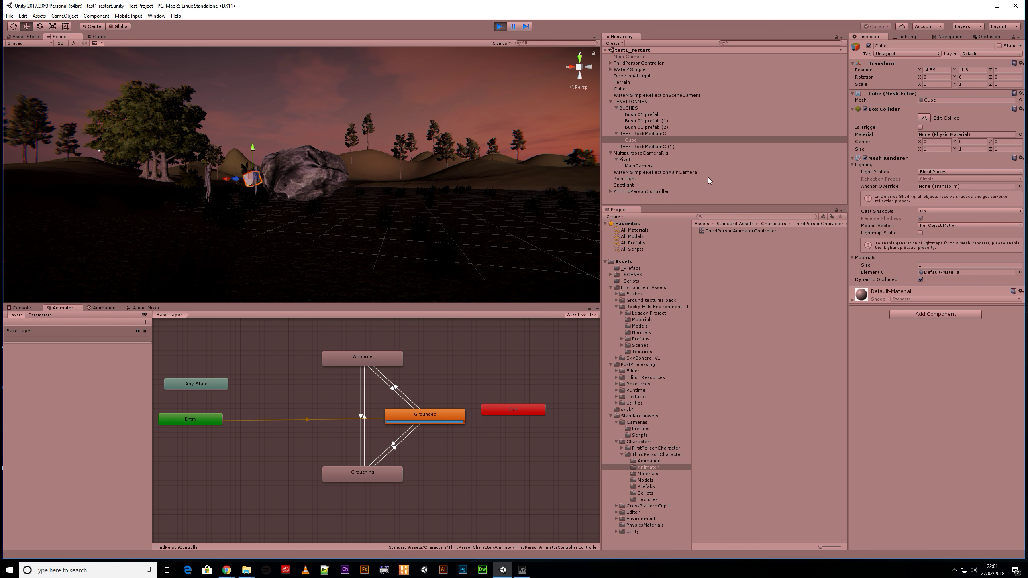
{"action": "left_click_drag", "start_coordinate": [253, 149], "coordinate": [253, 128]}
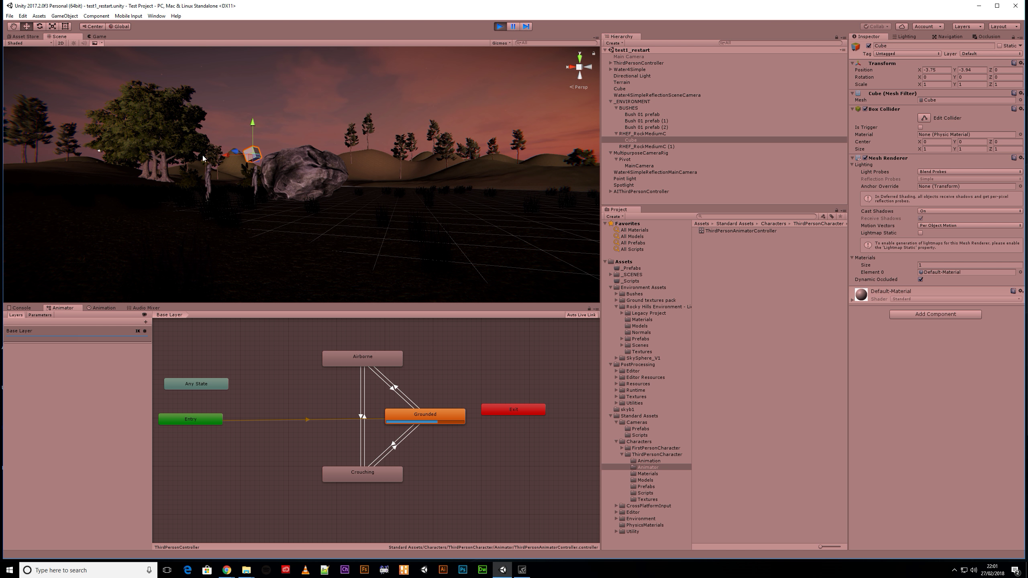
- Scale the cube uniformly to about 2.49 and adjust its height above the ground
{"action": "key", "text": "r"}
{"action": "left_click_drag", "start_coordinate": [252, 154], "coordinate": [297, 183]}
{"action": "key", "text": "w"}
{"action": "mouse_move", "coordinate": [252, 126]}
{"action": "left_mouse_down"}
{"action": "mouse_move", "coordinate": [254, 141]}
{"action": "mouse_move", "coordinate": [253, 129]}
{"action": "left_mouse_up"}
- Move the cube over the character to test the Crouching state, move it away again and stop the preview
{"action": "right_click_drag", "start_coordinate": [284, 186], "coordinate": [352, 199]}
{"action": "key", "text": "a"}
{"action": "middle_click_drag", "start_coordinate": [353, 199], "coordinate": [401, 147]}
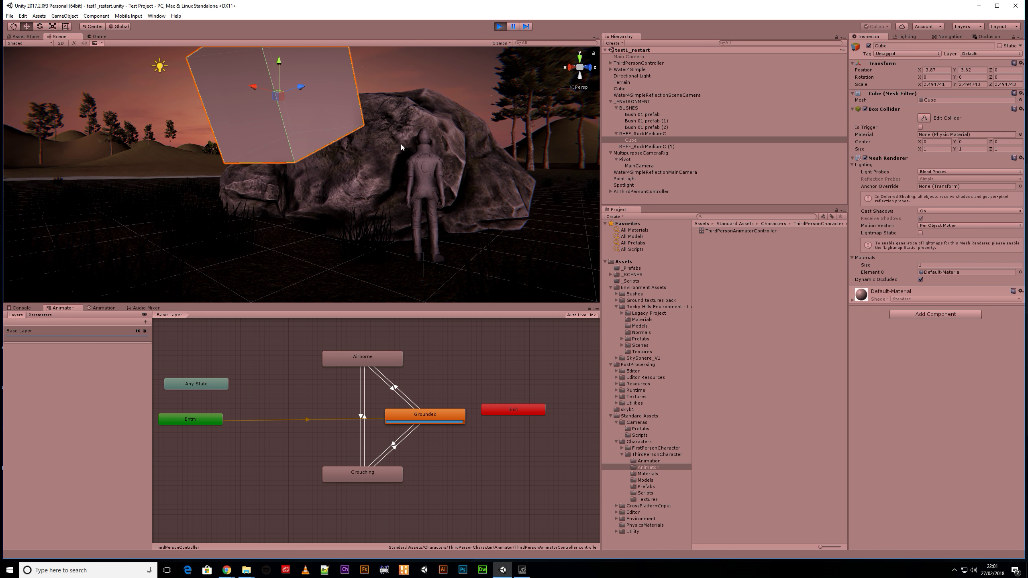
{"action": "left_click_drag", "start_coordinate": [305, 90], "coordinate": [359, 133]}
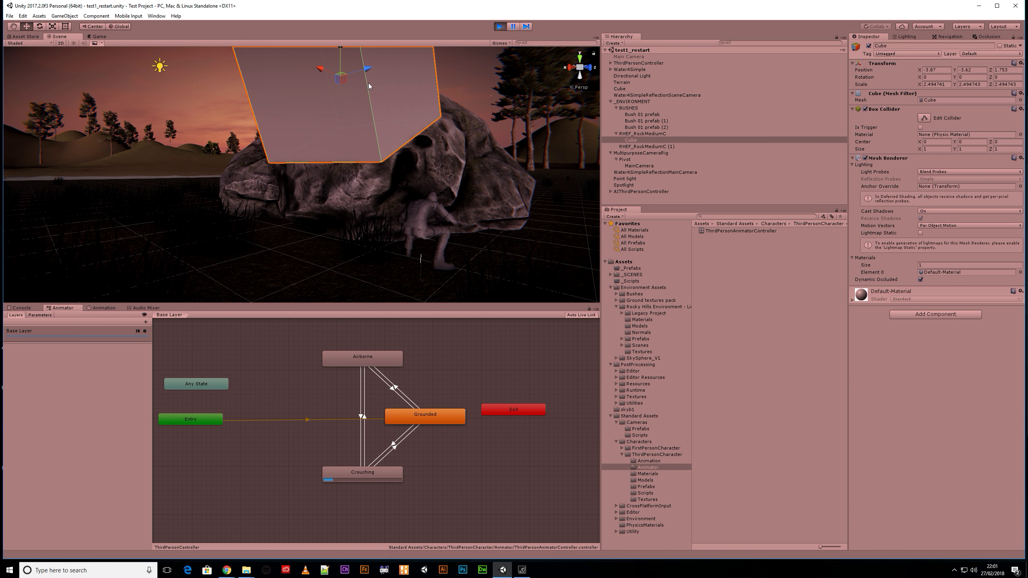
{"action": "left_click_drag", "start_coordinate": [344, 77], "coordinate": [197, 116]}
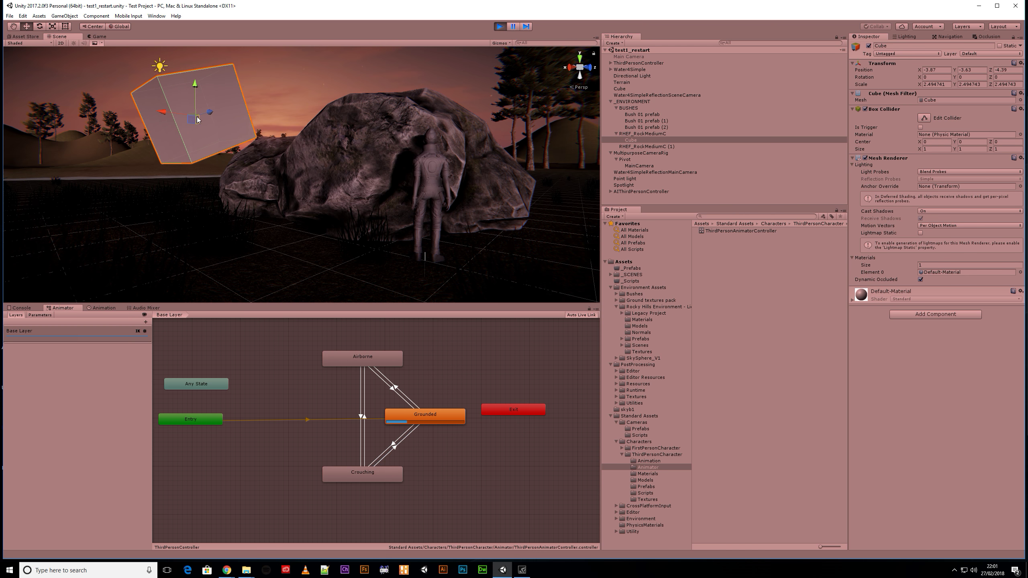
{"action": "left_click", "coordinate": [499, 27]}
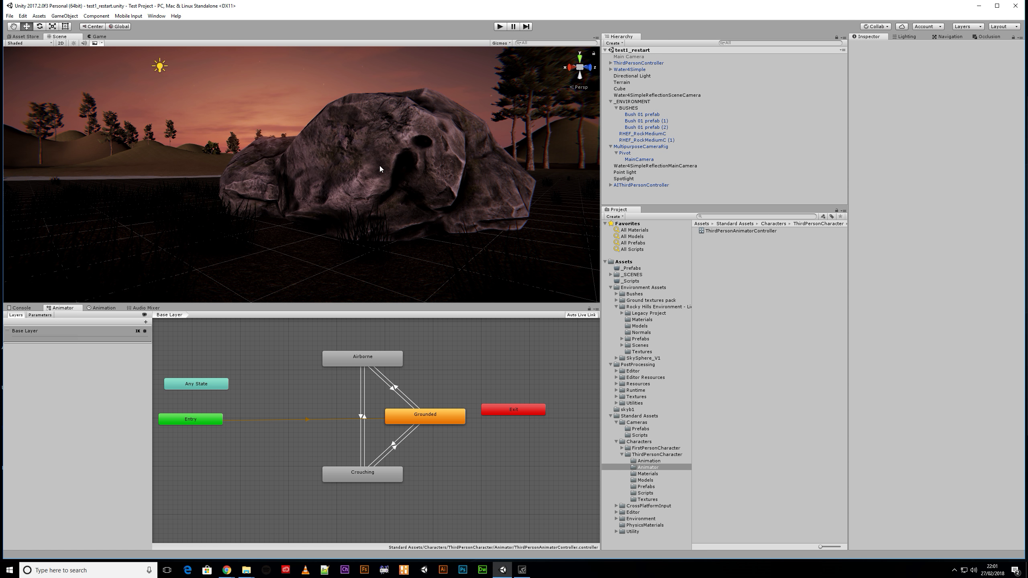
{"action": "middle_click_drag", "start_coordinate": [459, 182], "coordinate": [424, 213]}
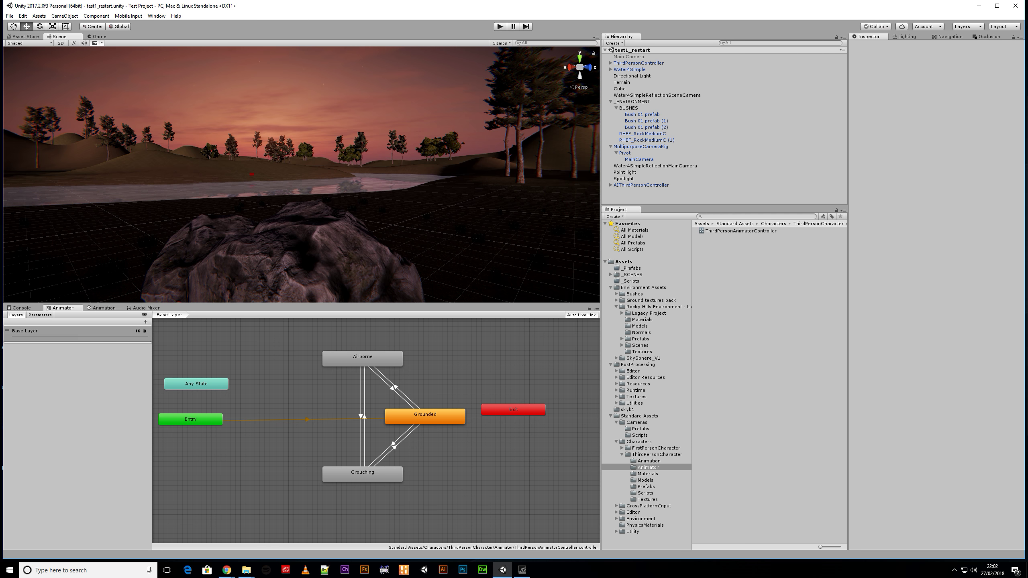
{"action": "key", "text": "alt+z"}
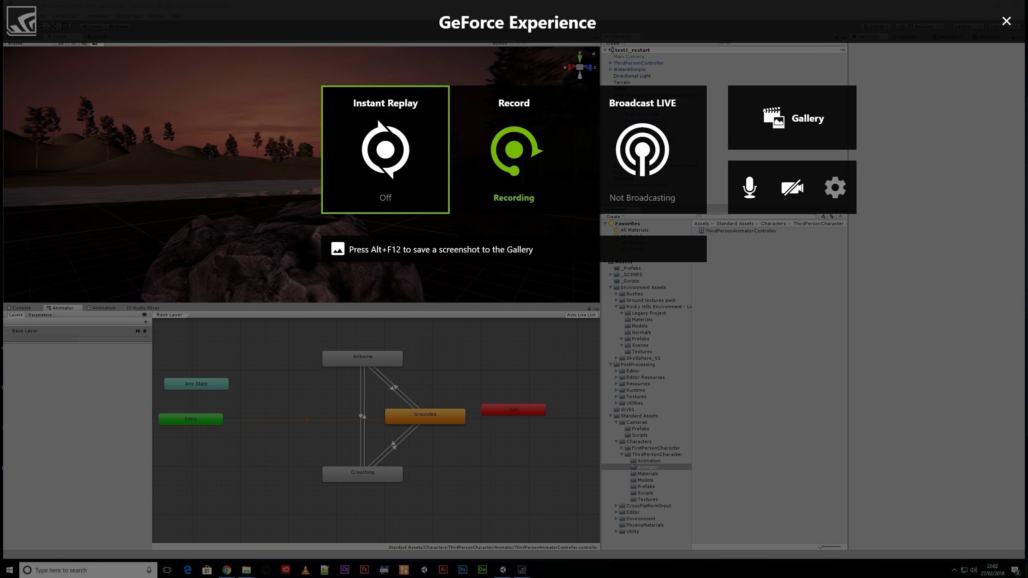